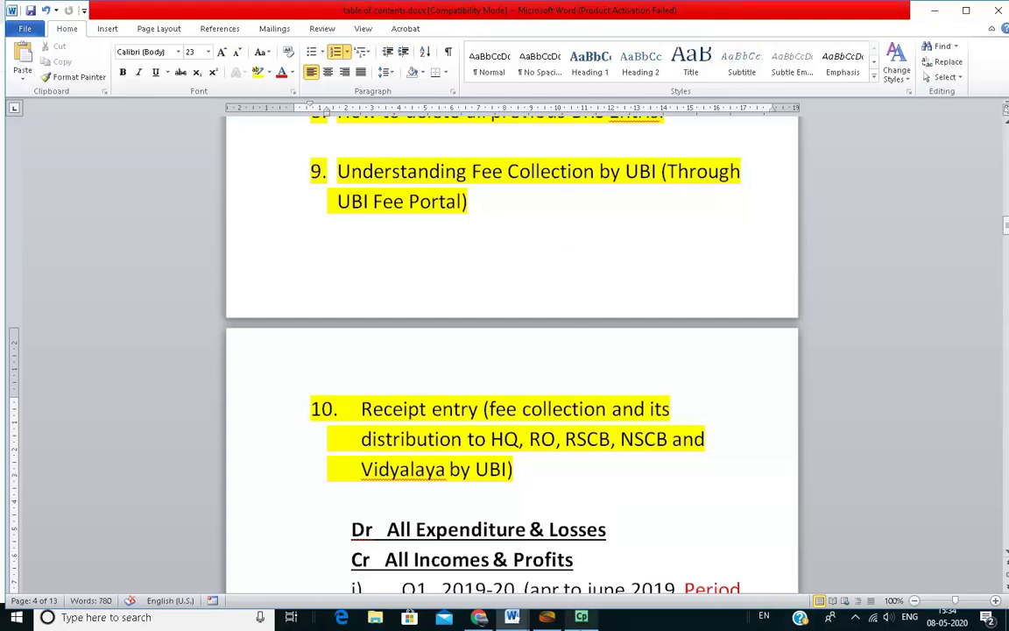
Switch to the UBI Fee Collection document and review its FY 2019-20 line and the Q1 to Q4 list
mouse_move(511, 617)
click(578, 568)
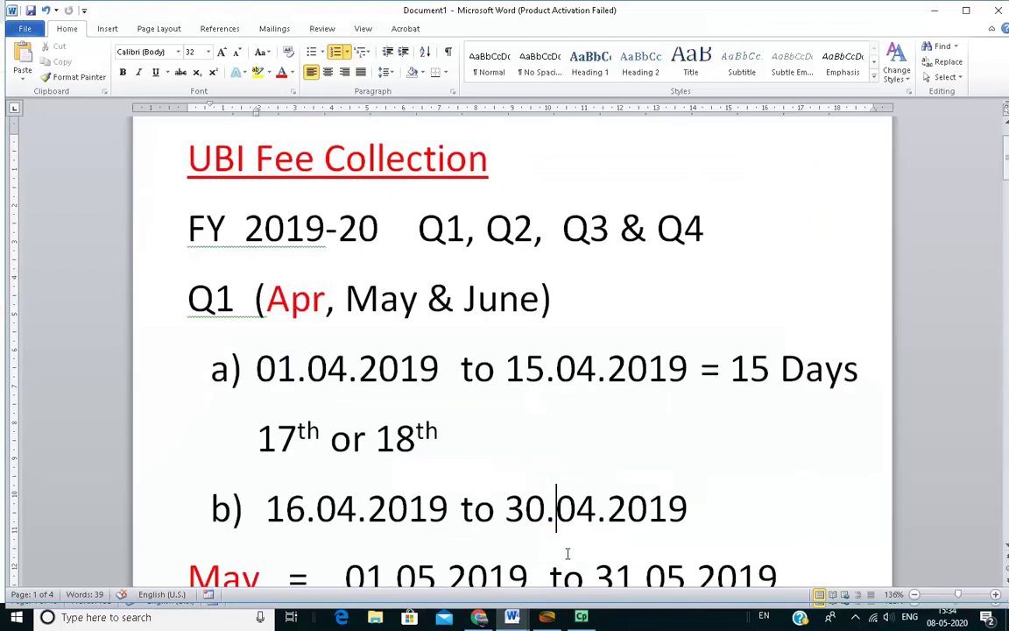
scroll(429, 464, up, 2)
scroll(411, 438, down, 3)
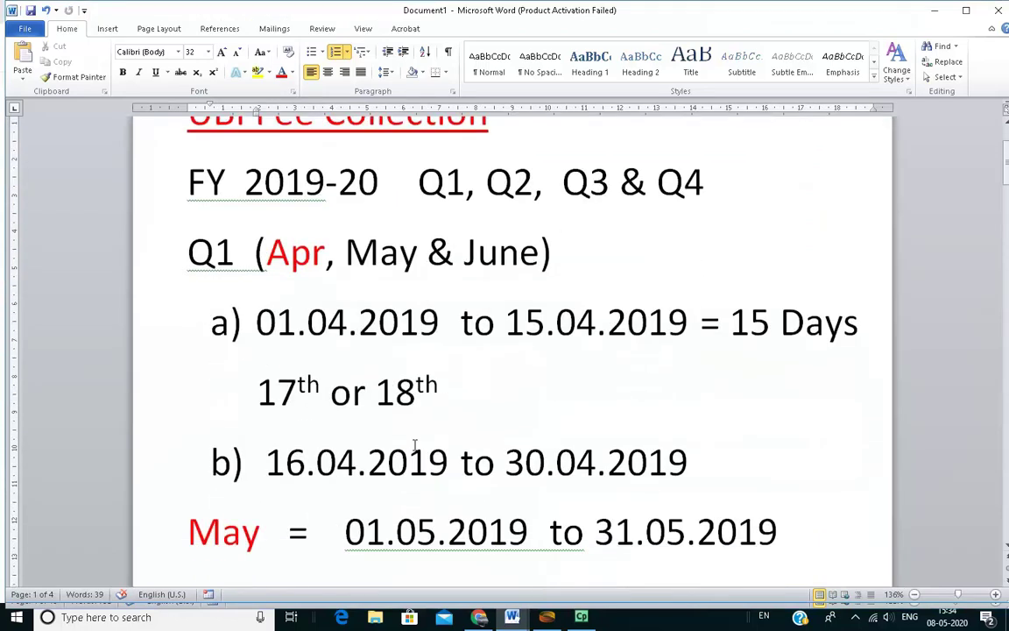
scroll(394, 395, up, 2)
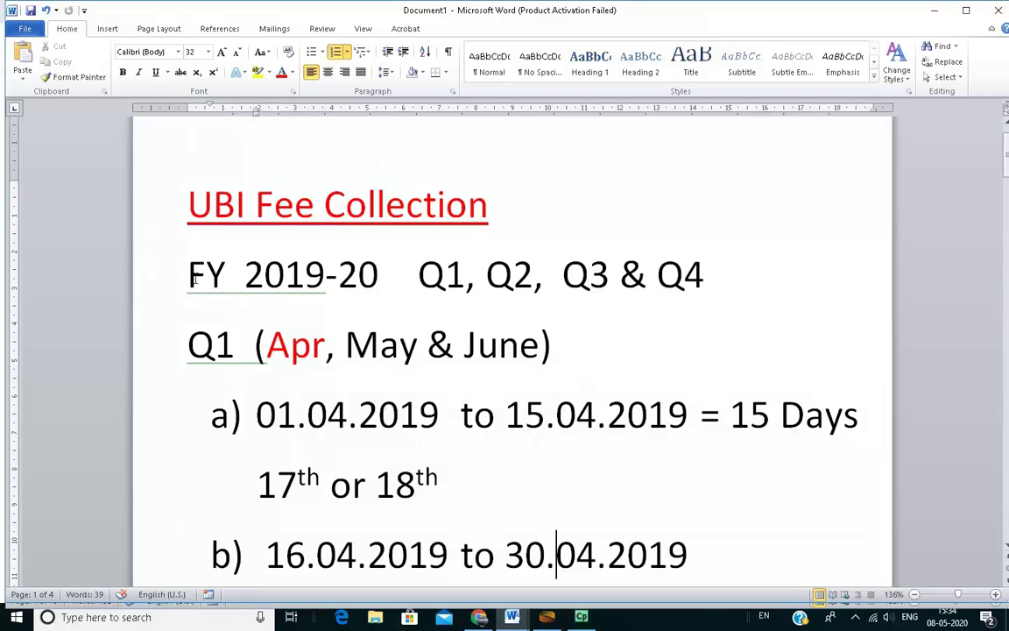
drag(188, 274, 381, 272)
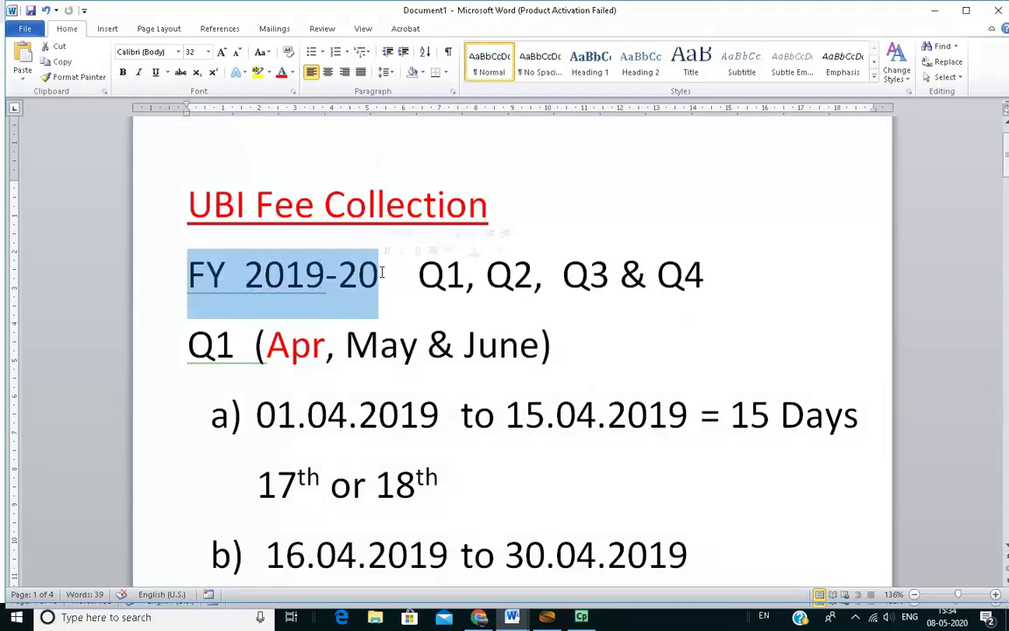
click(487, 274)
scroll(567, 285, down, 1)
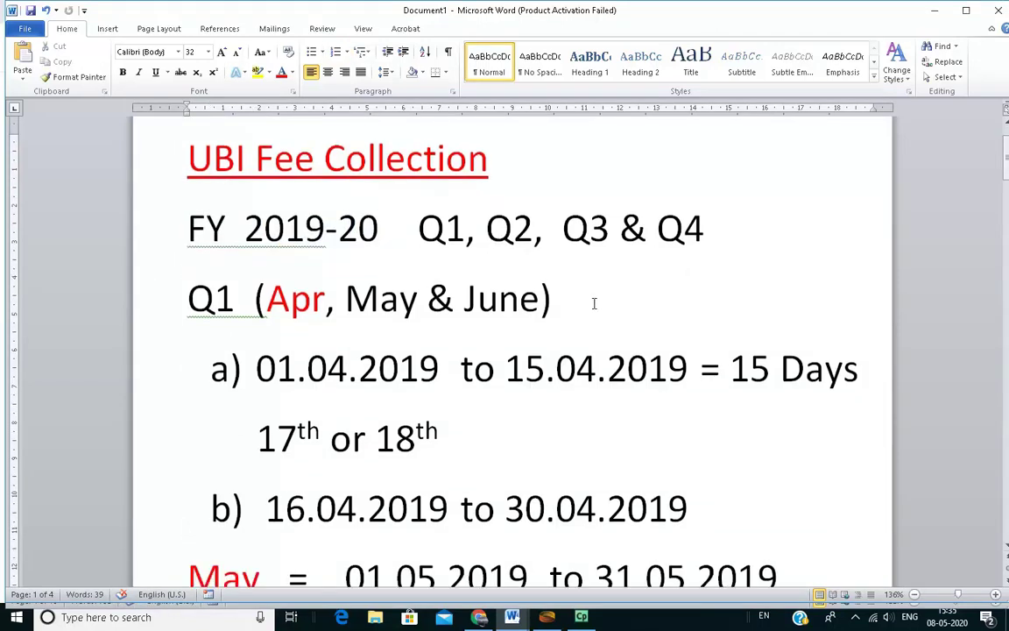
scroll(594, 303, down, 1)
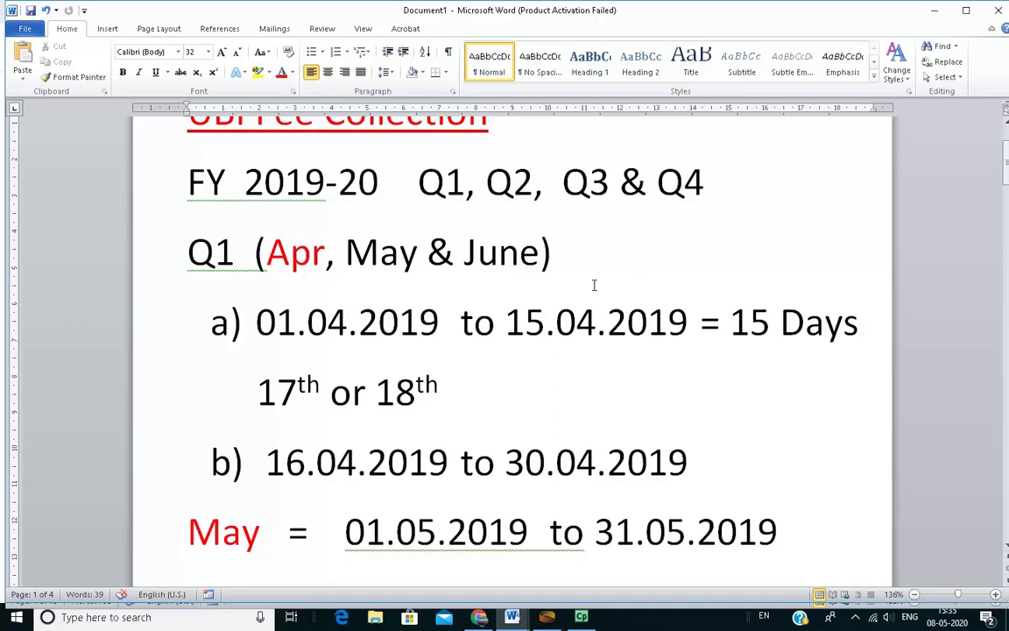
scroll(506, 228, down, 1)
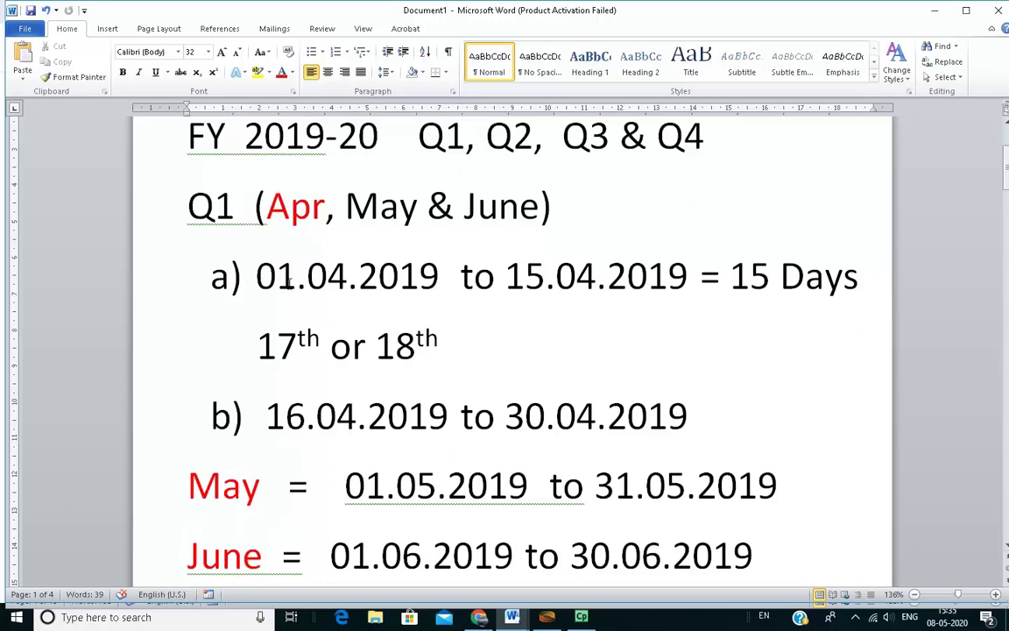
Examine the Q1 months and the first April period, including its length in days and the dates listed below it
drag(188, 207, 559, 210)
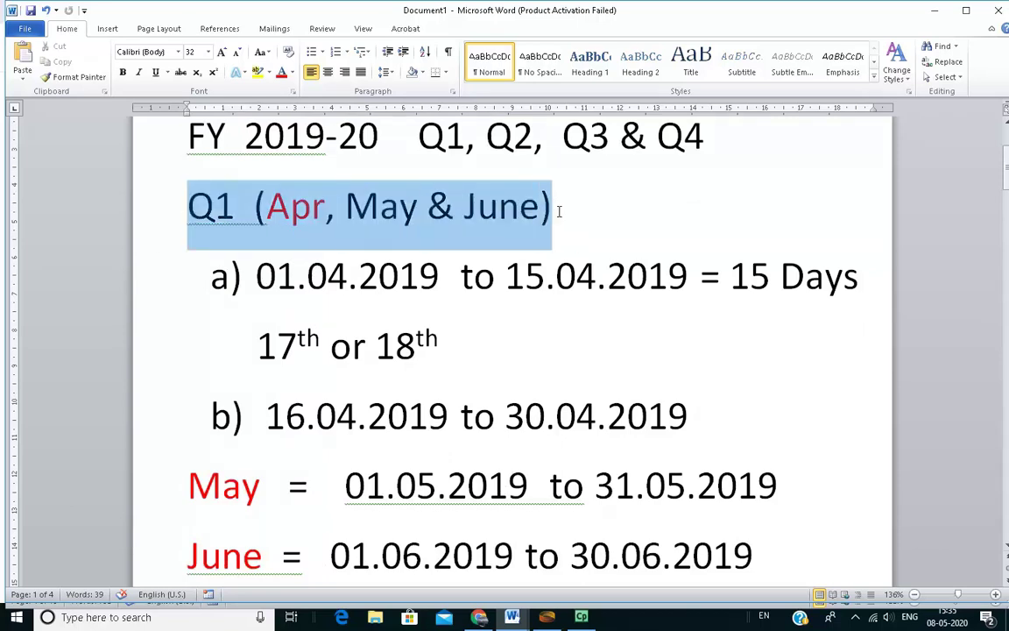
click(441, 277)
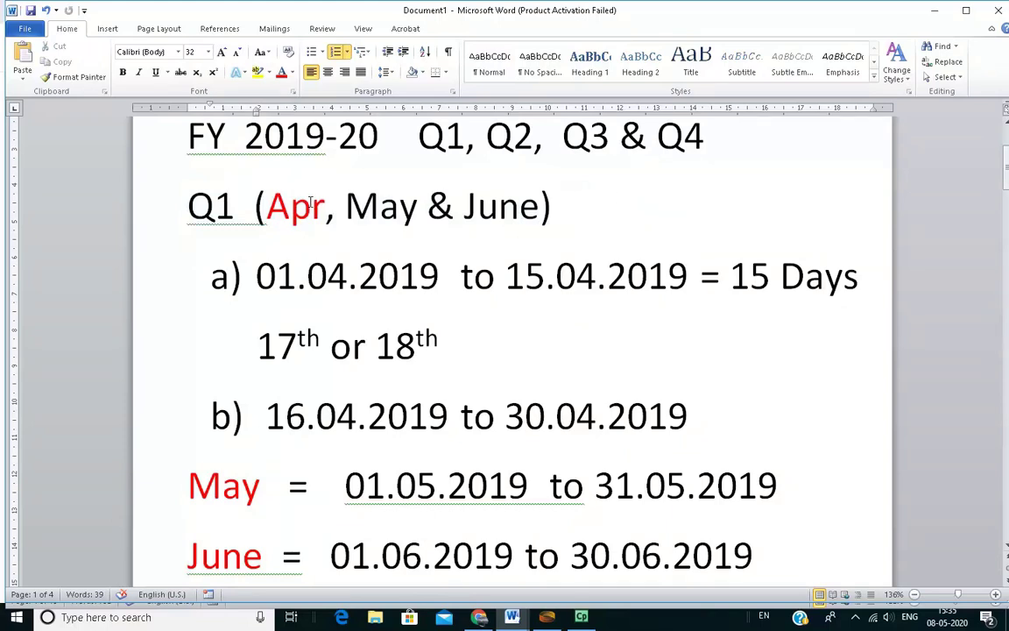
click(257, 210)
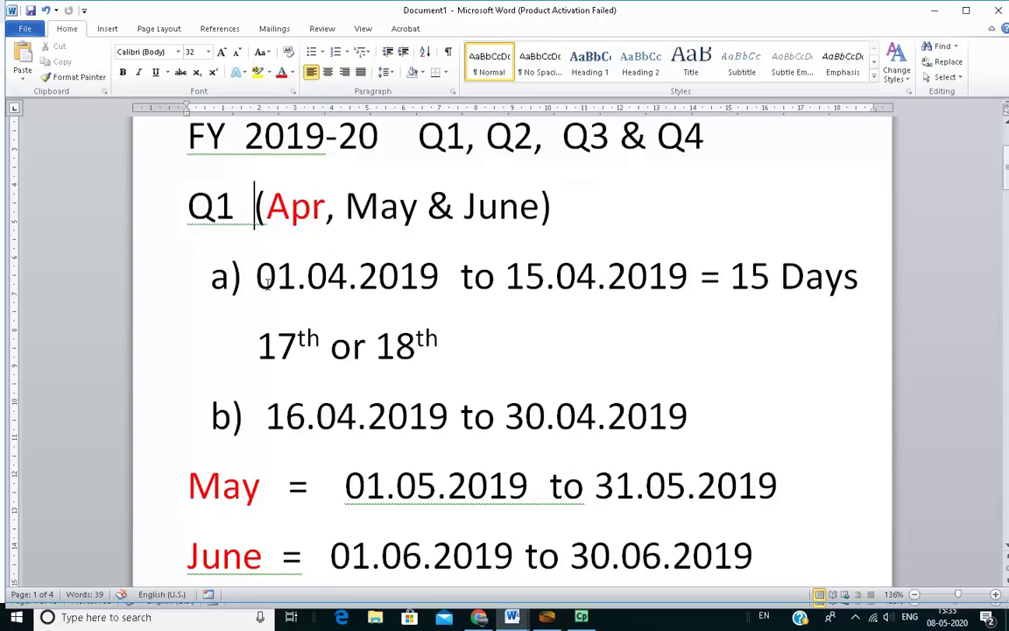
drag(255, 274, 389, 270)
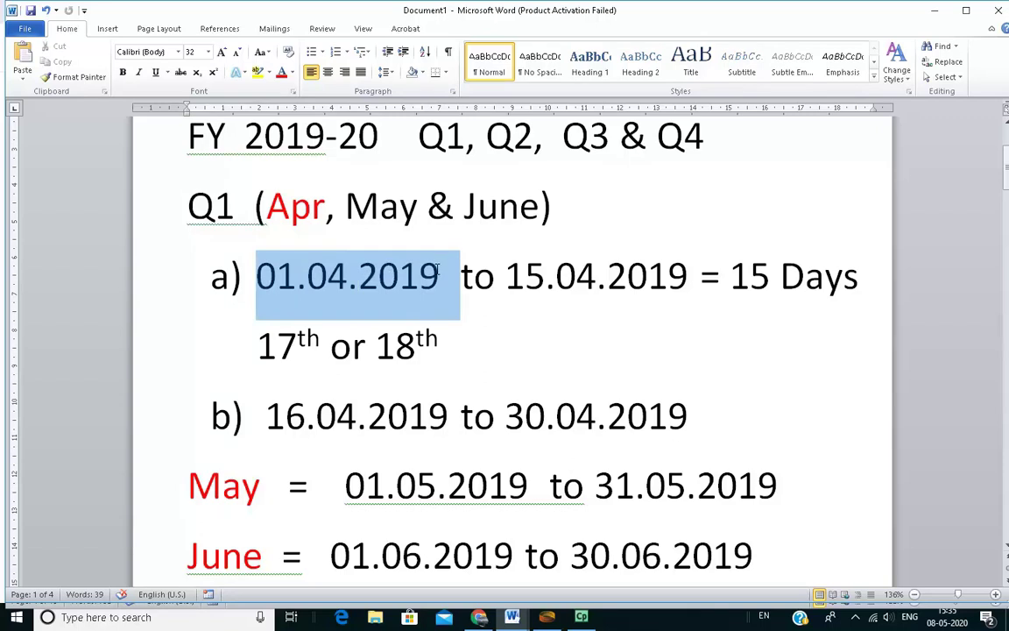
click(470, 256)
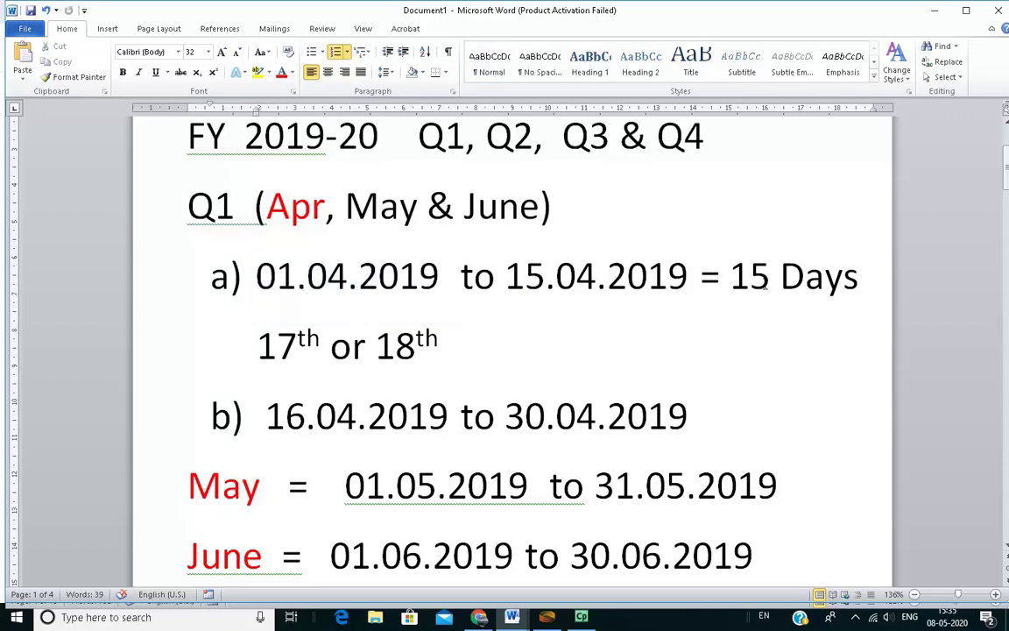
drag(729, 276, 862, 295)
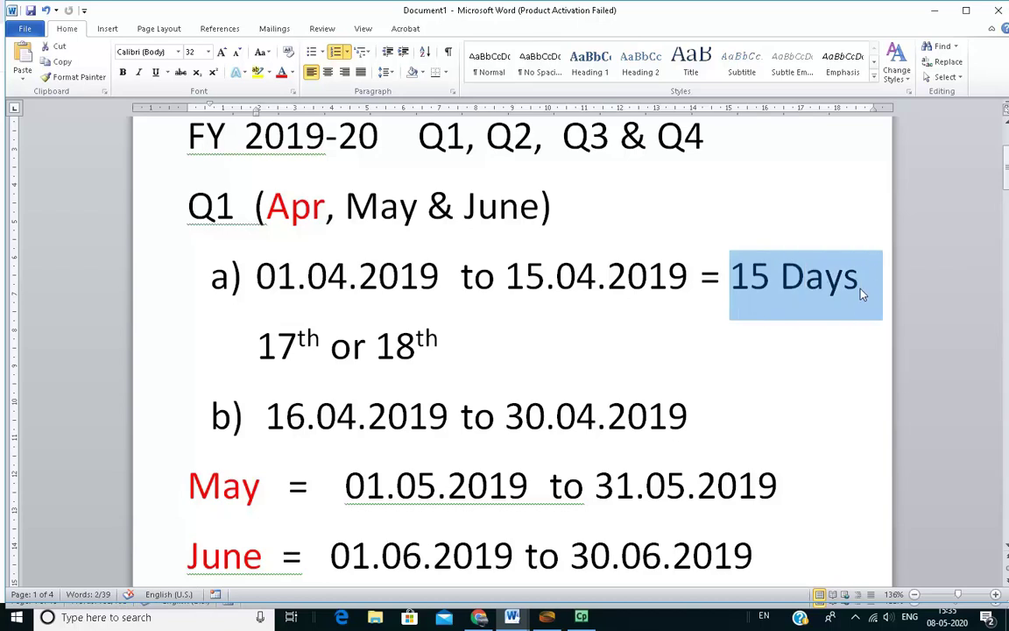
click(862, 295)
drag(257, 344, 465, 332)
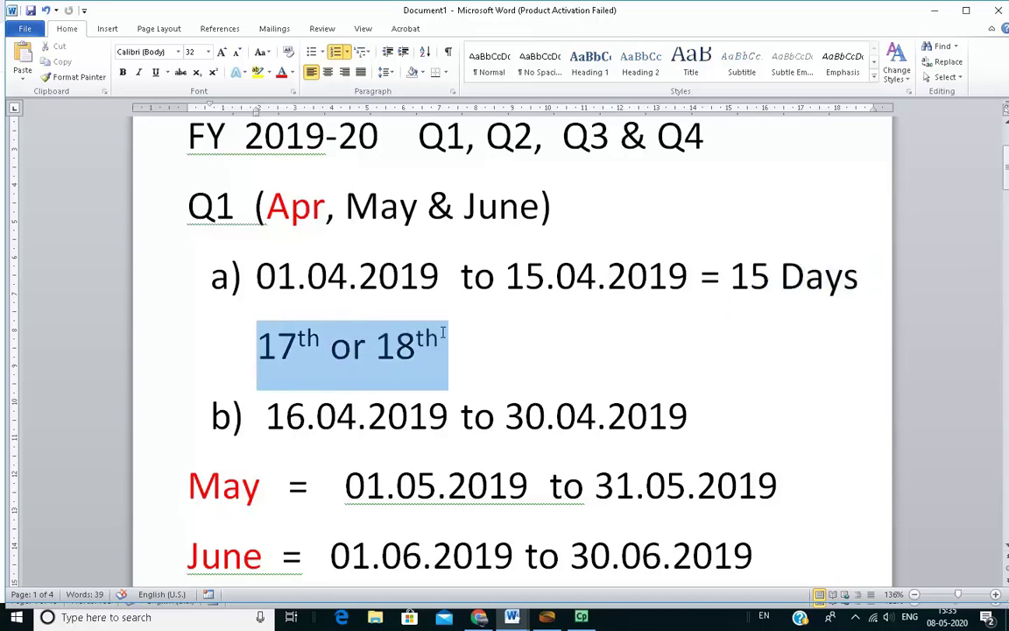
click(490, 350)
scroll(294, 364, down, 3)
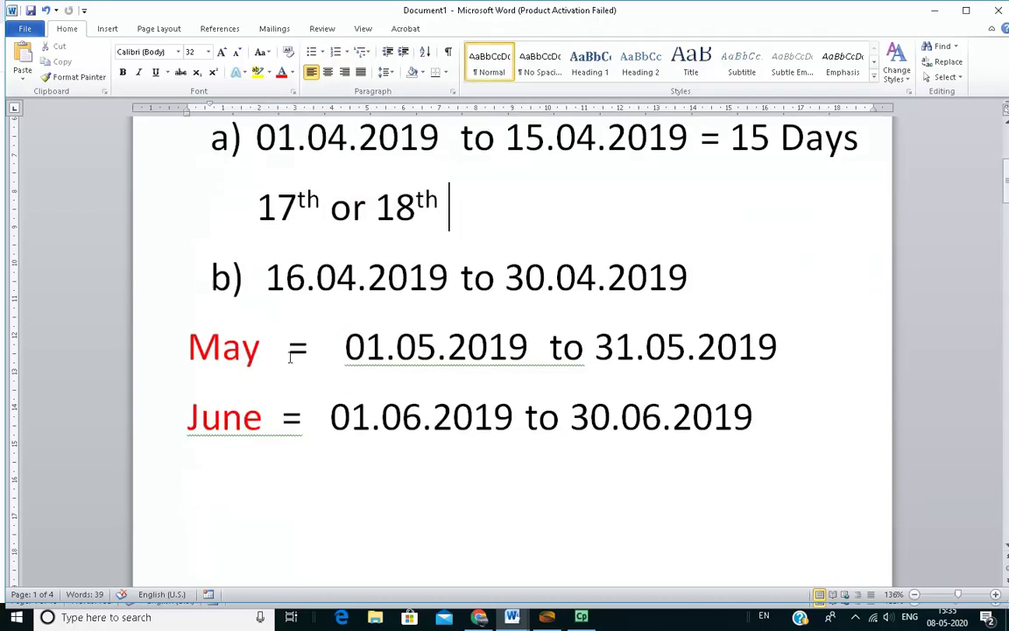
Add the text "2nd or 3rd" after the 16.04.2019 to 30.04.2019 period in item b
drag(266, 278, 545, 279)
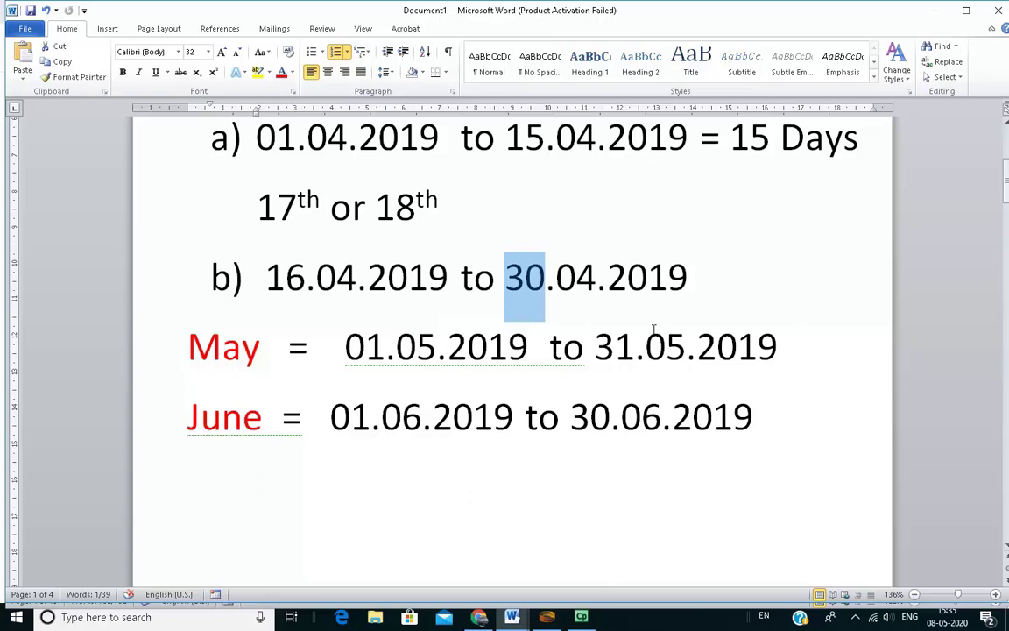
click(604, 279)
drag(265, 279, 696, 259)
click(696, 259)
text(2)
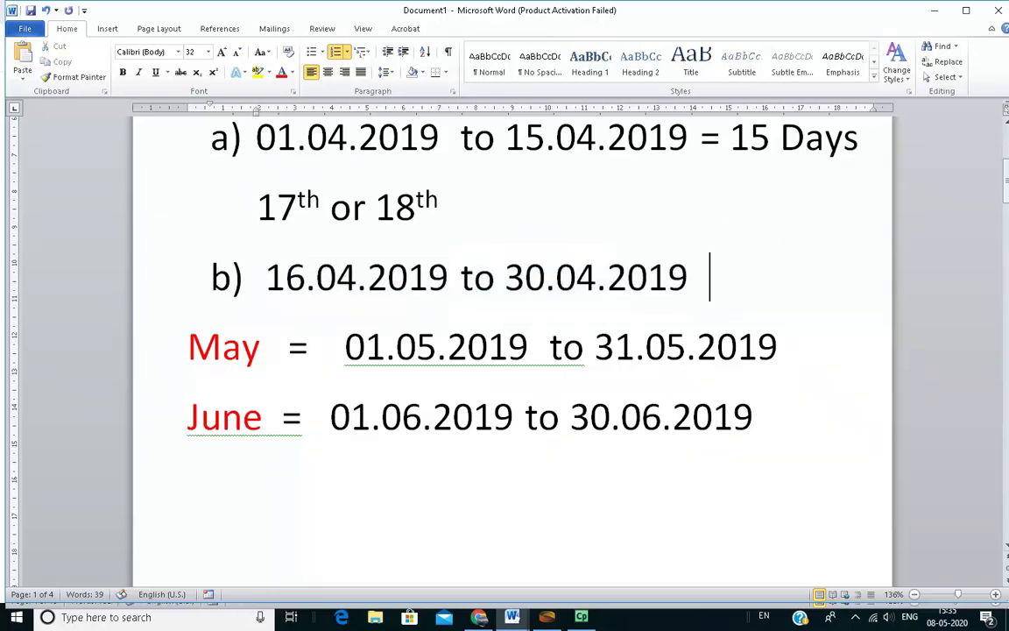
text(nd or )
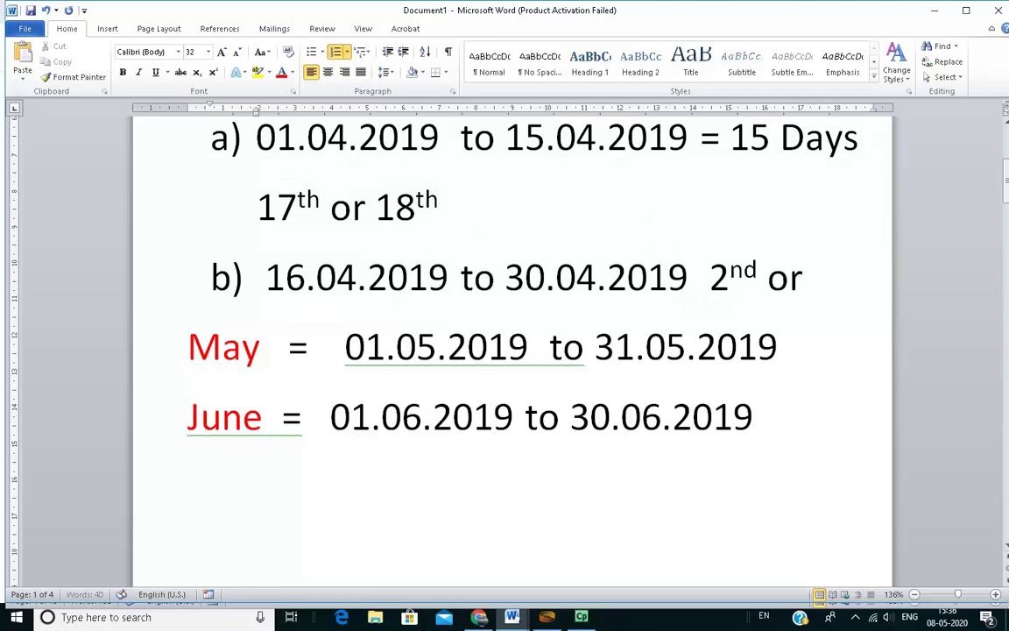
text(3rd)
Colour the "2nd or 3rd" text at the end of item b red
drag(710, 278, 869, 279)
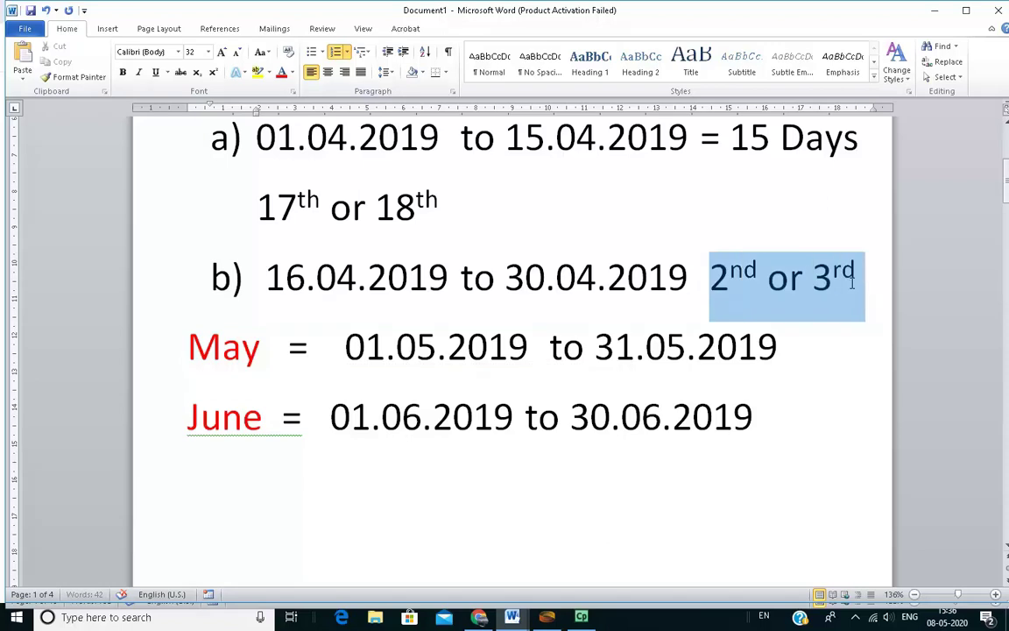
click(282, 73)
click(715, 429)
Review the April entries and examine the May and June collection periods listed under Q1
scroll(387, 378, up, 3)
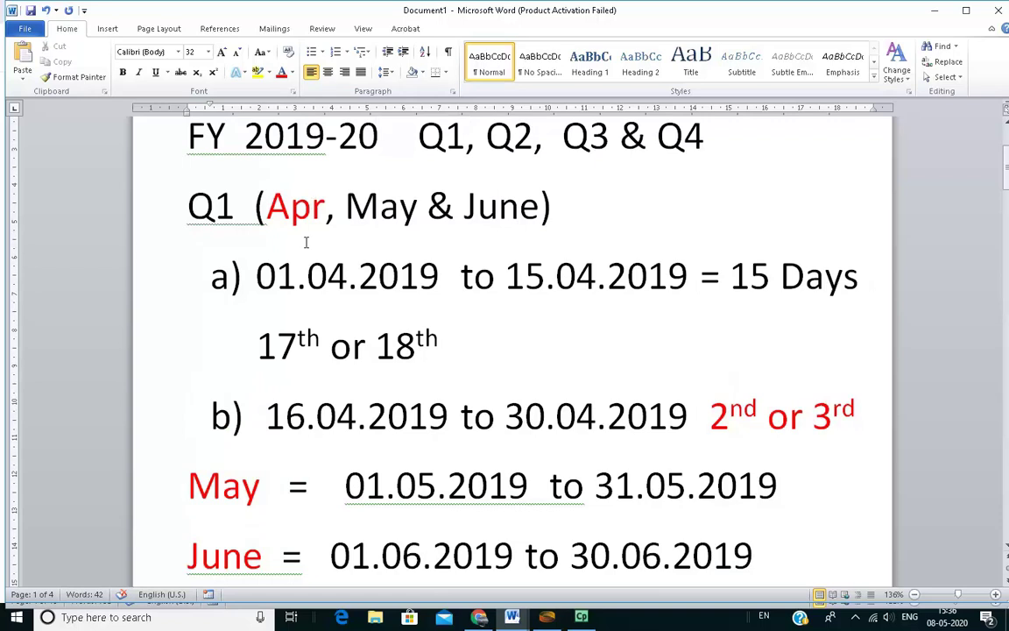
scroll(280, 184, down, 2)
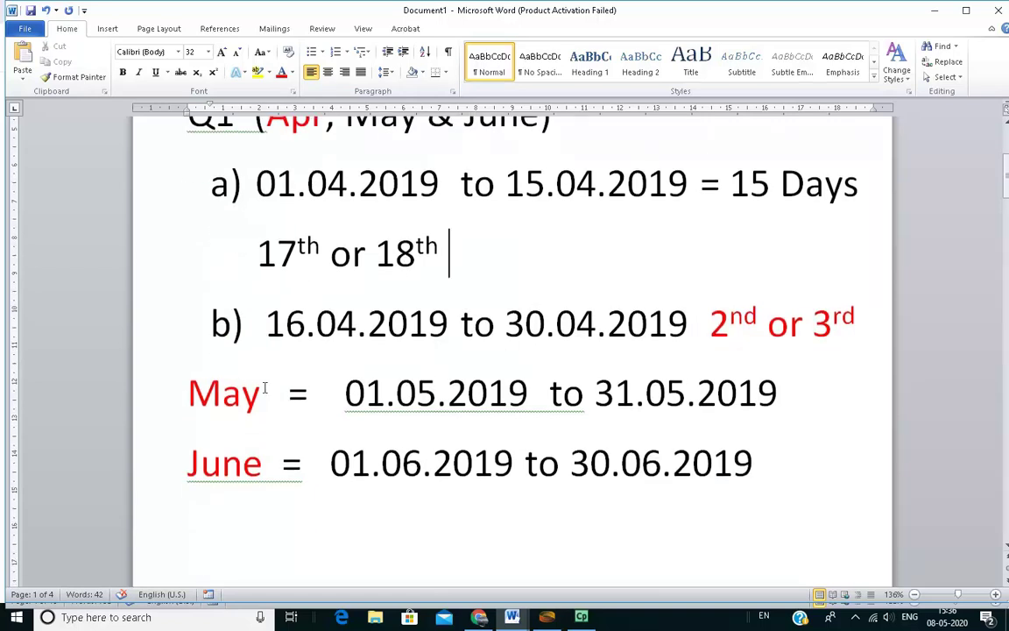
drag(343, 393, 780, 390)
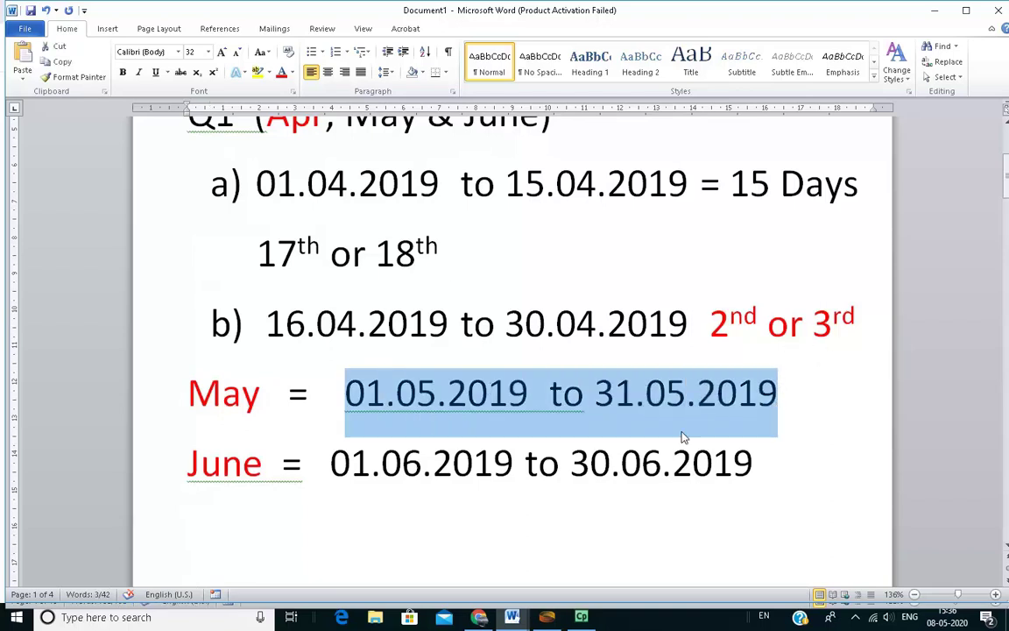
click(681, 394)
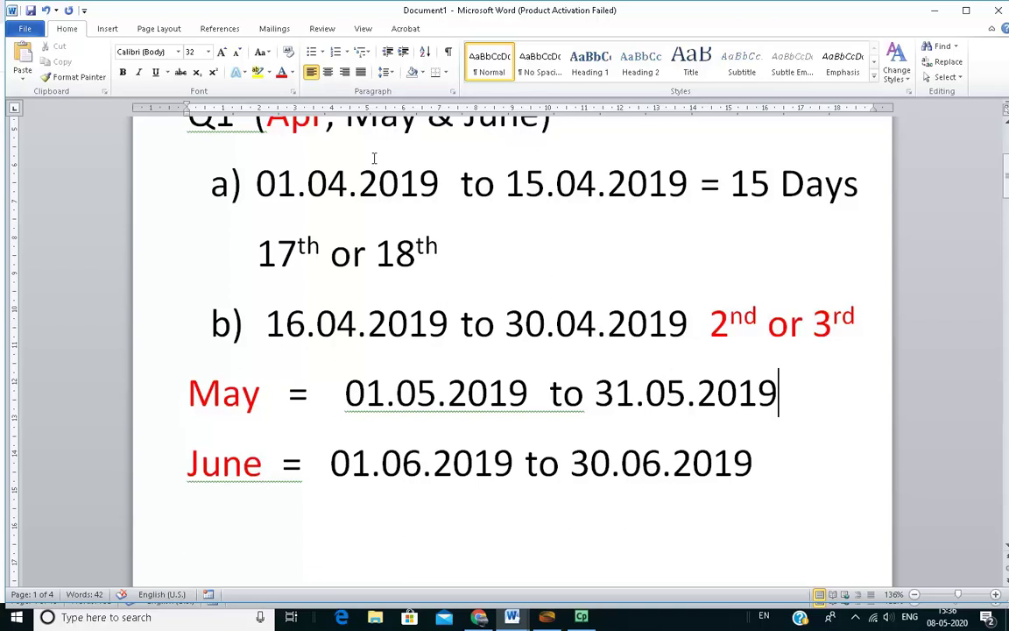
scroll(373, 161, up, 1)
double_click(521, 166)
click(495, 510)
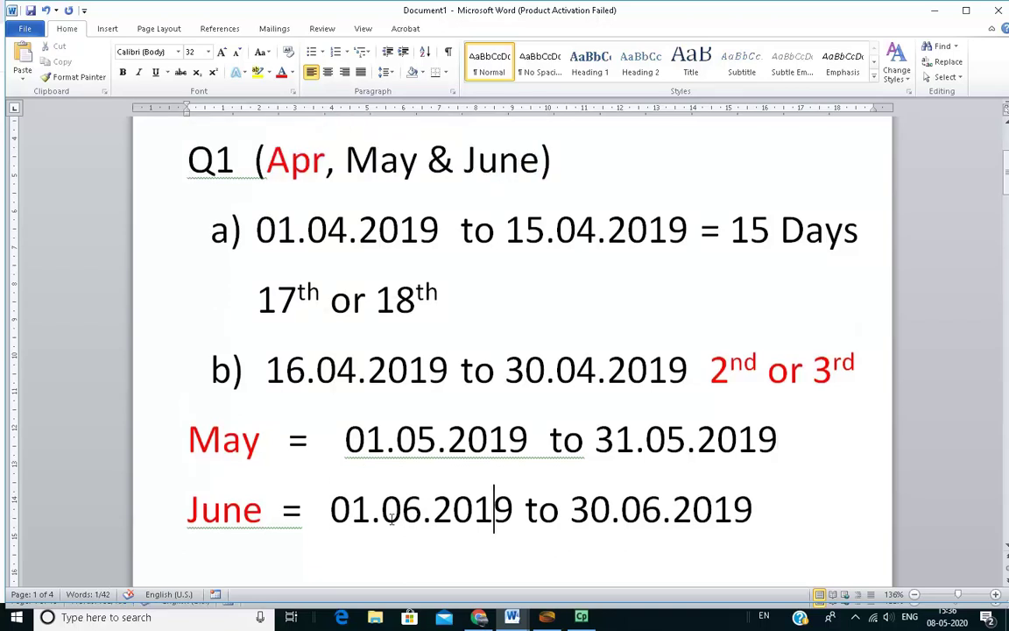
drag(200, 510, 759, 499)
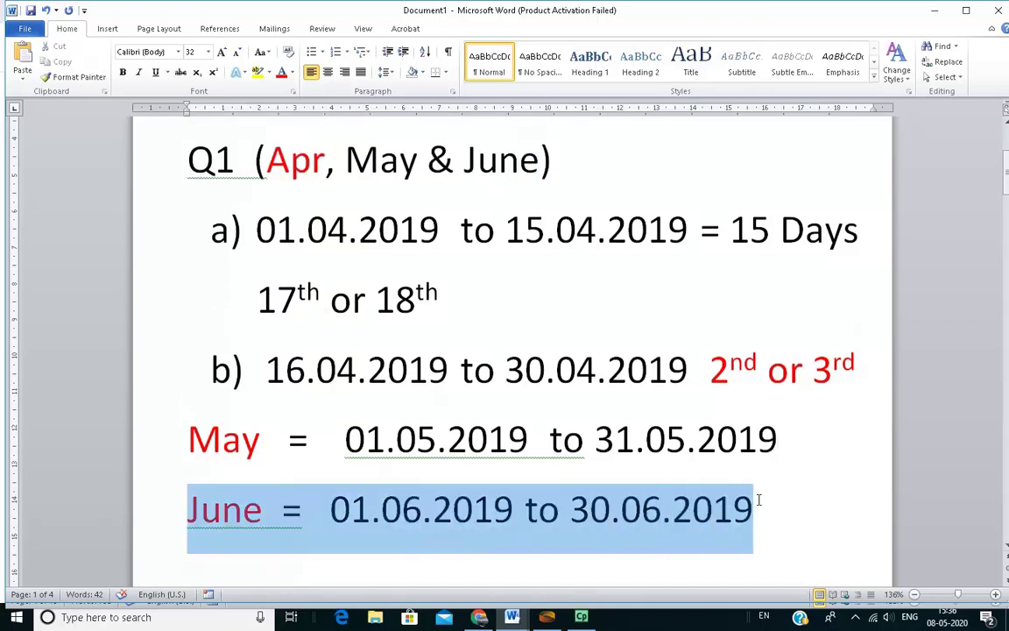
click(742, 510)
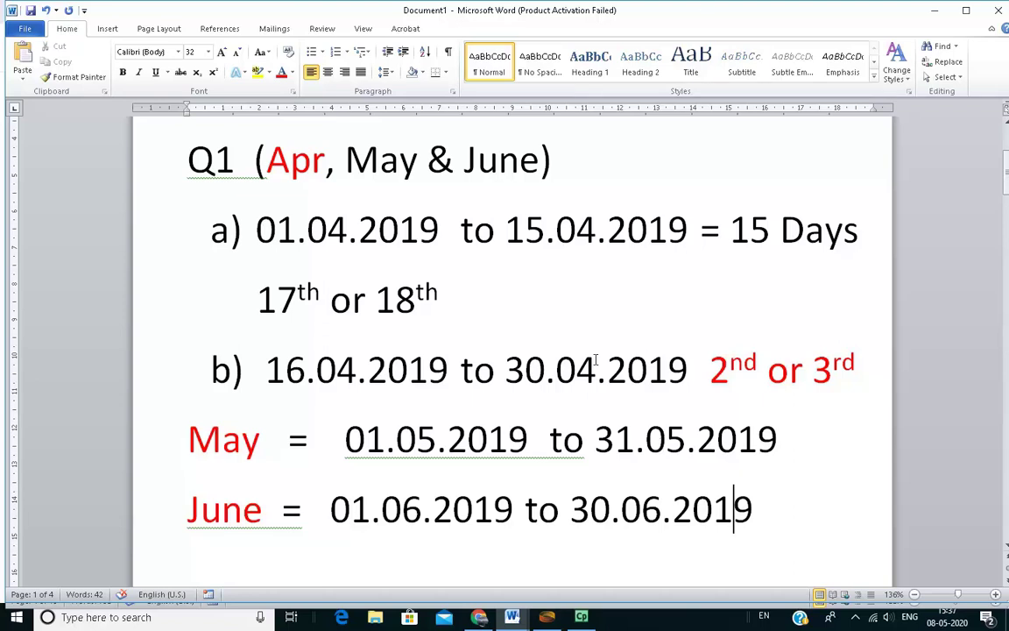
Switch to Chrome and examine the sign-in form of the Kendriya Vidyalaya Fee Collection System
click(478, 617)
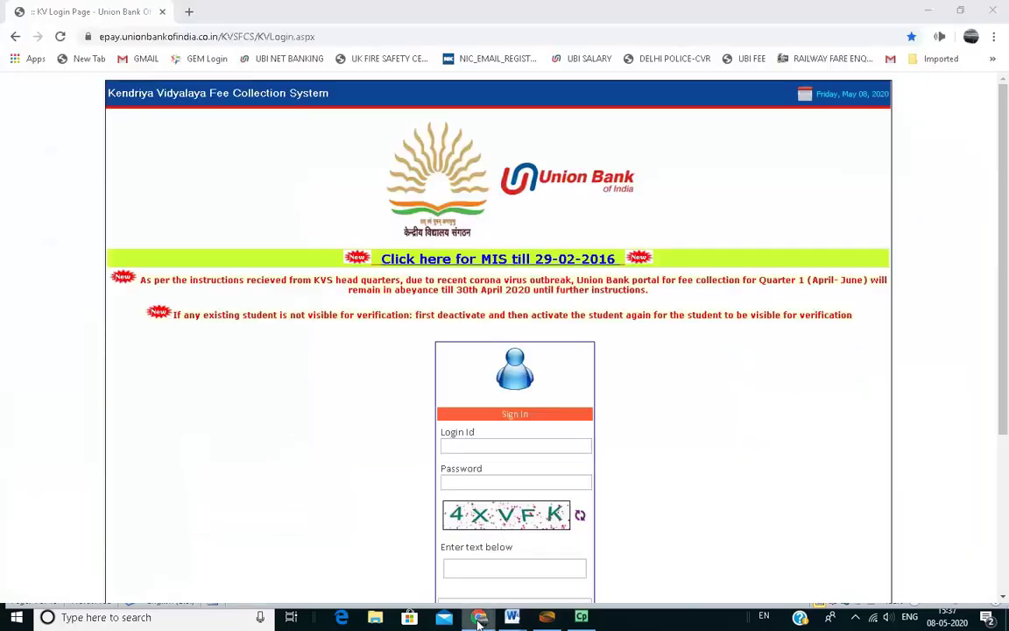
scroll(471, 514, down, 3)
scroll(484, 461, up, 3)
scroll(637, 483, down, 1)
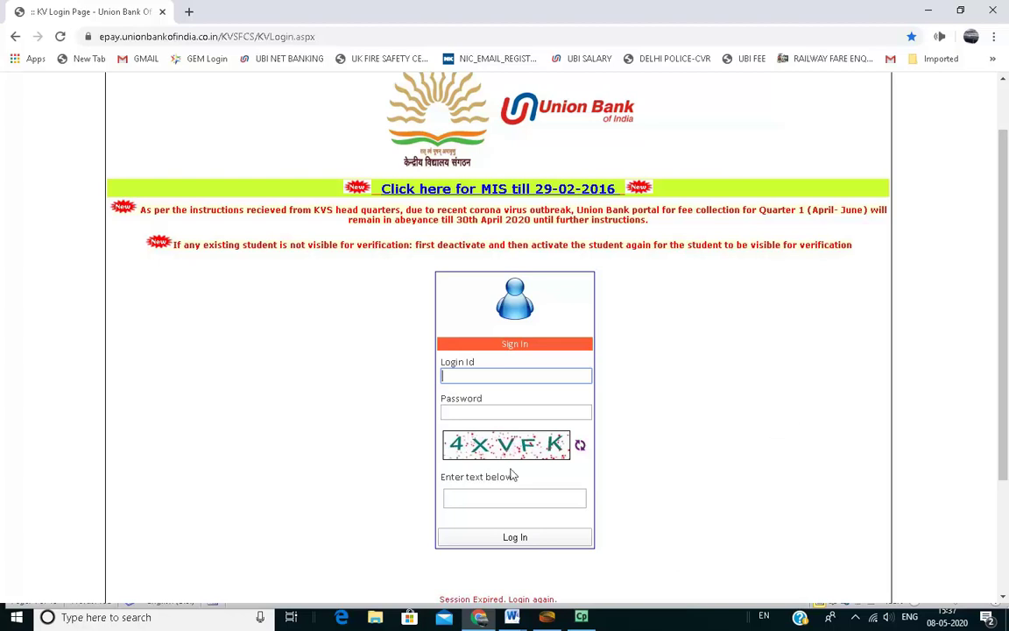
Switch back to the Word fee collection document and examine the fee portal screenshots on pages 3 and 4
click(524, 621)
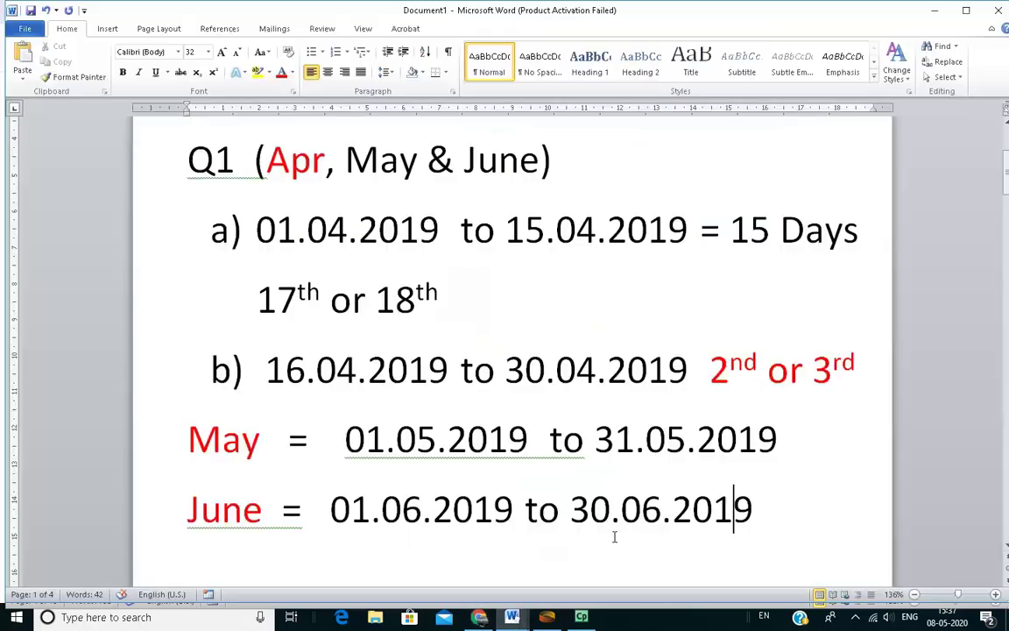
click(554, 496)
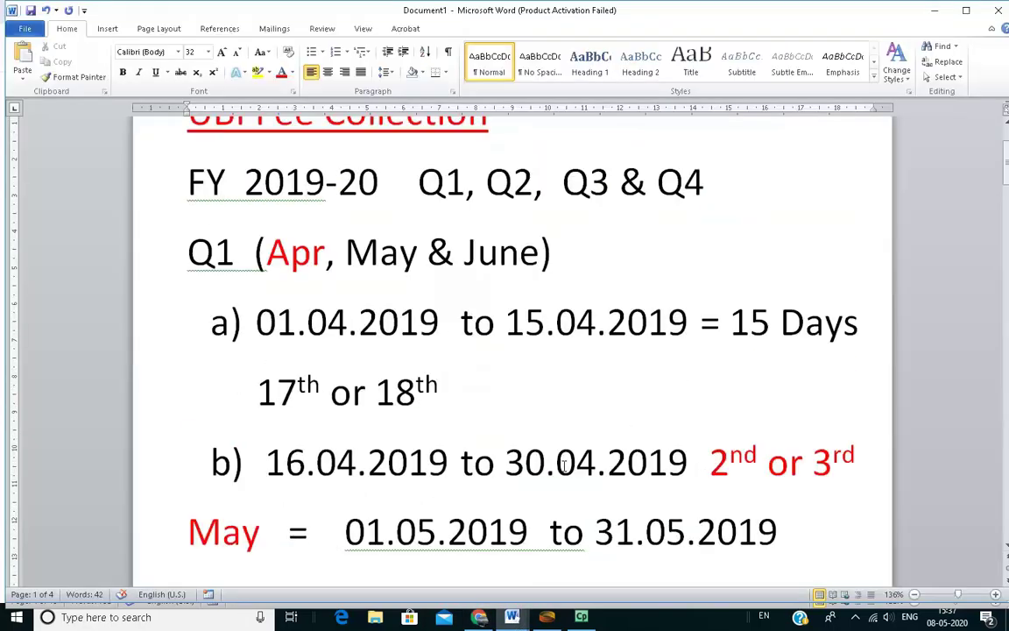
scroll(552, 443, up, 3)
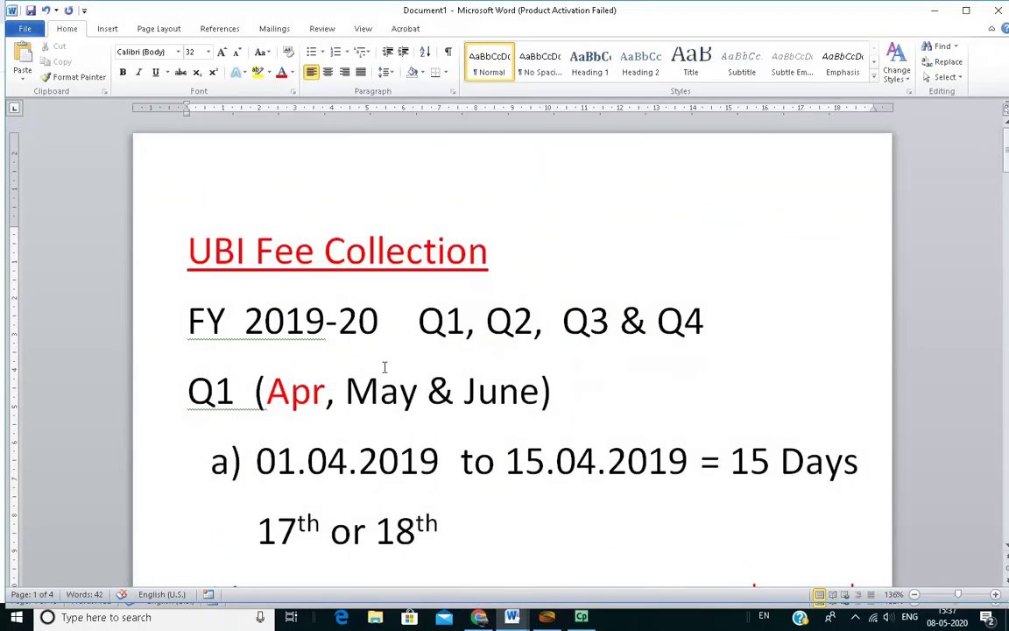
scroll(384, 367, down, 15)
scroll(509, 430, down, 15)
scroll(509, 431, down, 15)
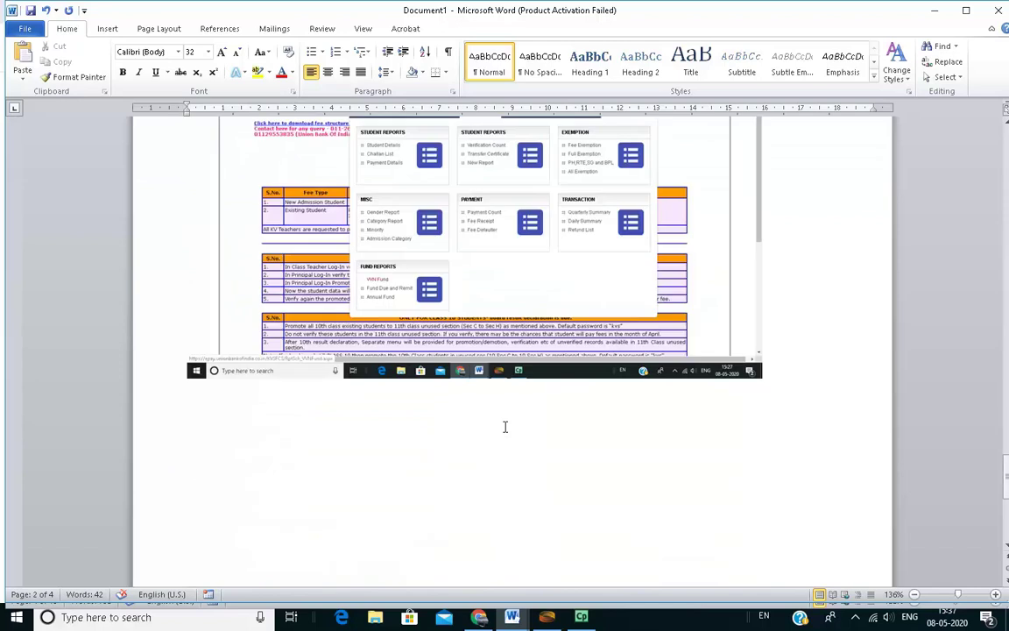
scroll(505, 426, down, 15)
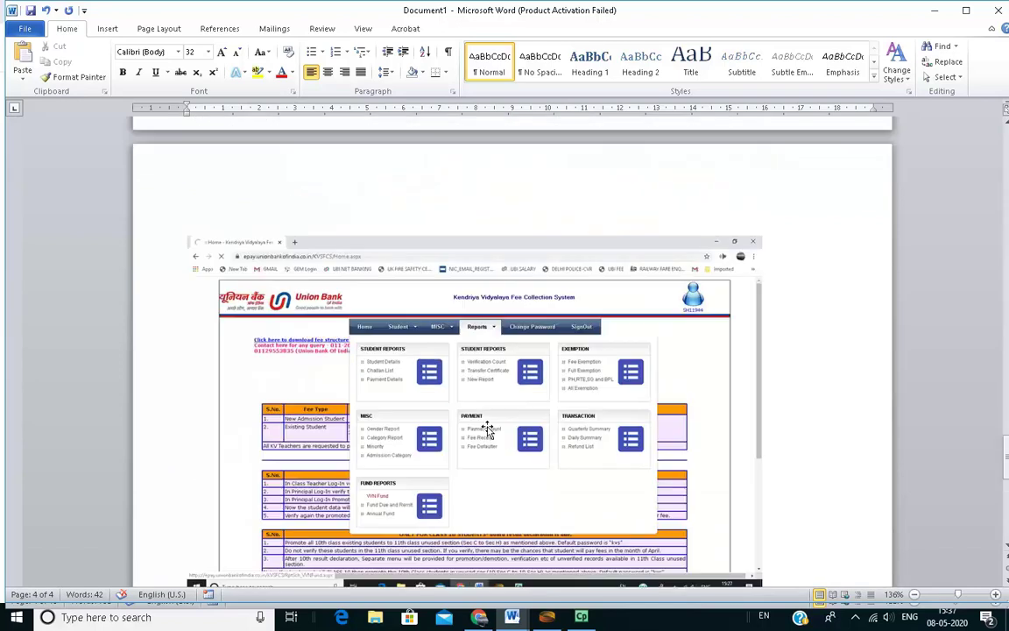
click(493, 427)
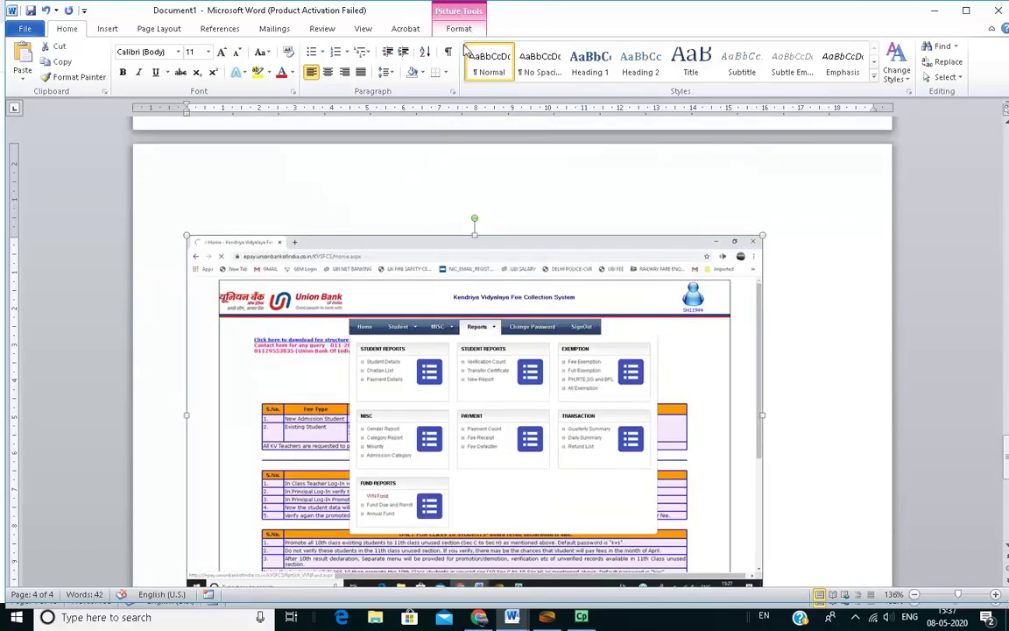
scroll(476, 354, up, 10)
click(521, 411)
scroll(502, 421, up, 8)
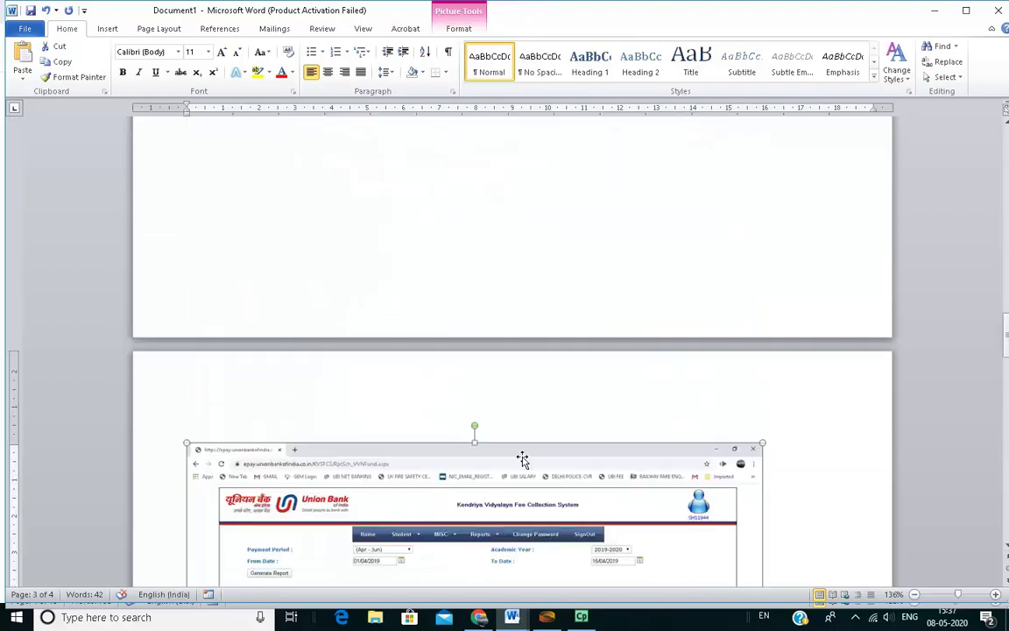
Enlarge the portal screenshot on page 4 and examine the report groups listed under Reports
scroll(502, 420, down, 3)
scroll(417, 504, down, 6)
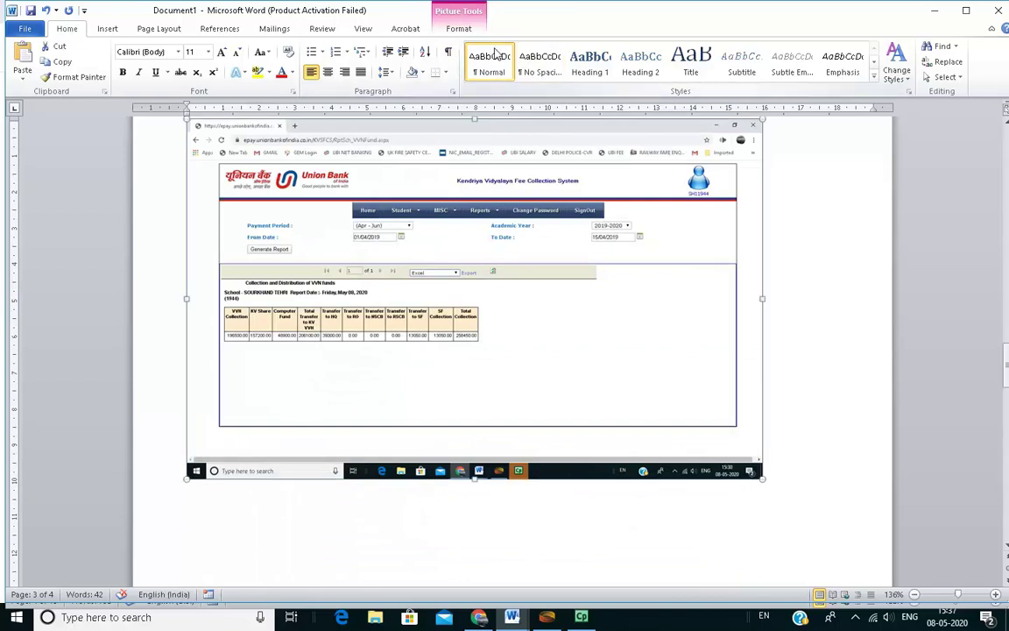
scroll(579, 248, down, 12)
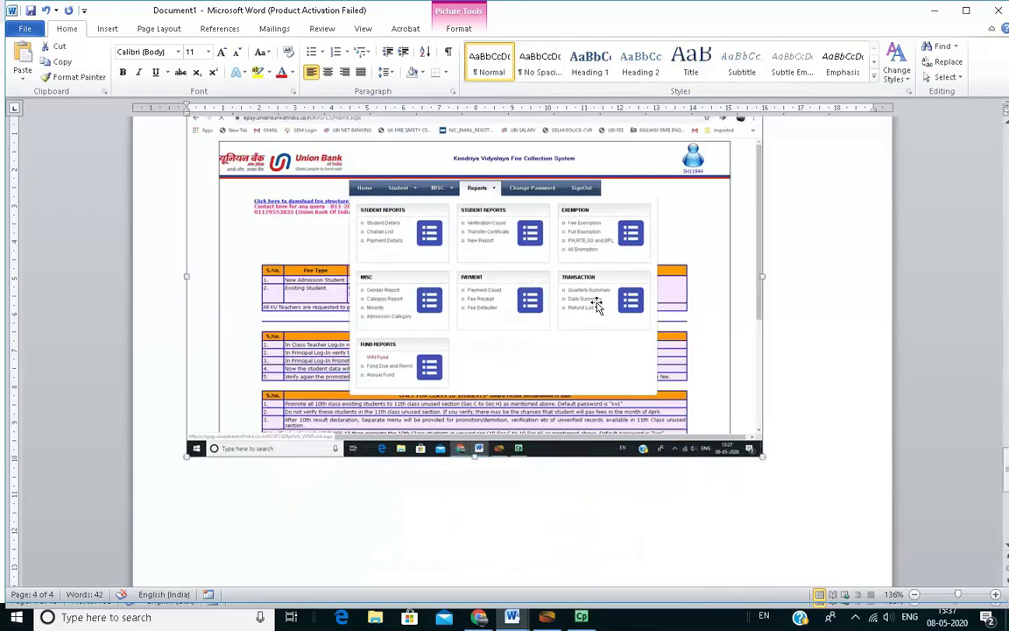
ctrl+scroll(726, 284, up, 8)
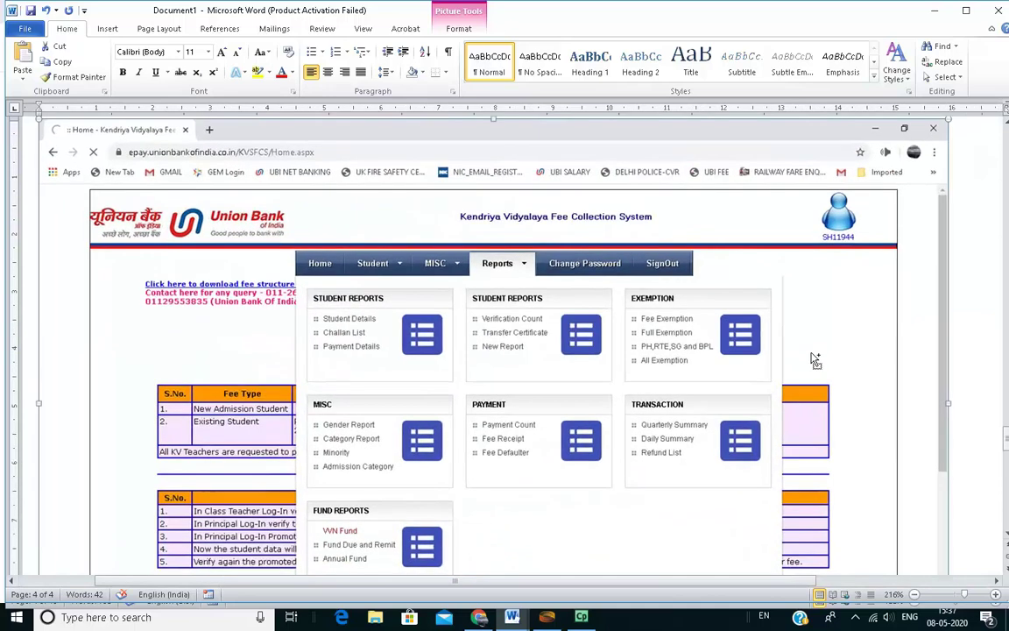
ctrl+scroll(814, 360, up, 1)
ctrl+scroll(815, 333, up, 2)
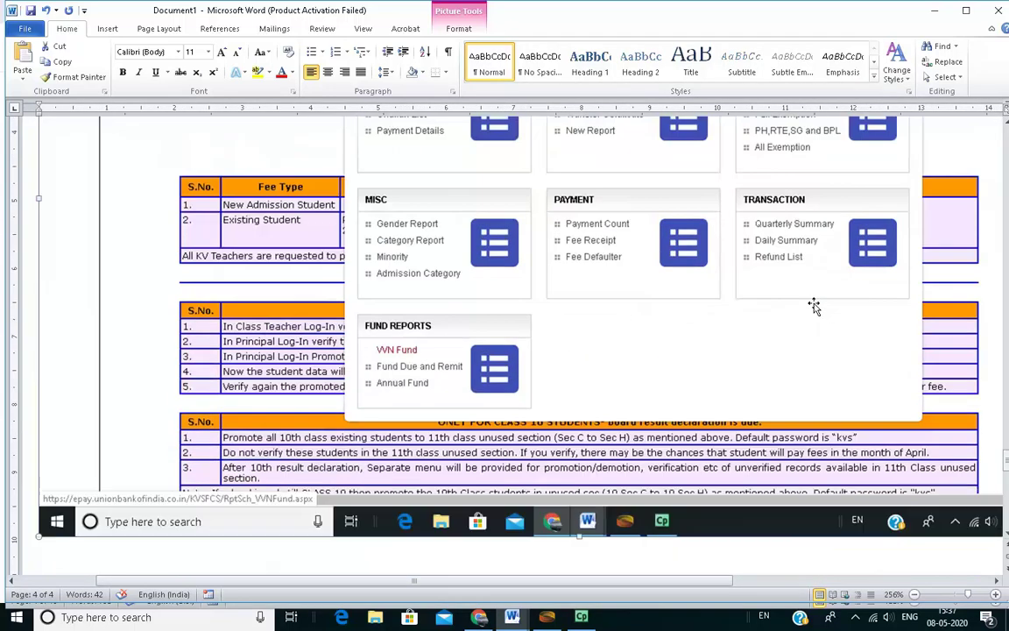
scroll(815, 307, up, 3)
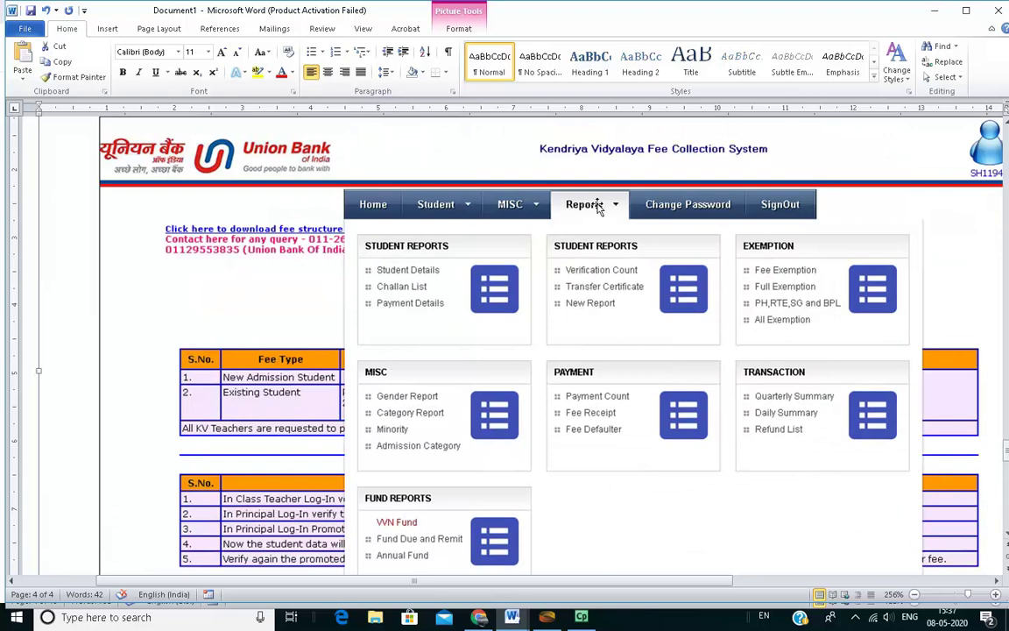
ctrl+scroll(957, 342, up, 3)
scroll(950, 344, down, 2)
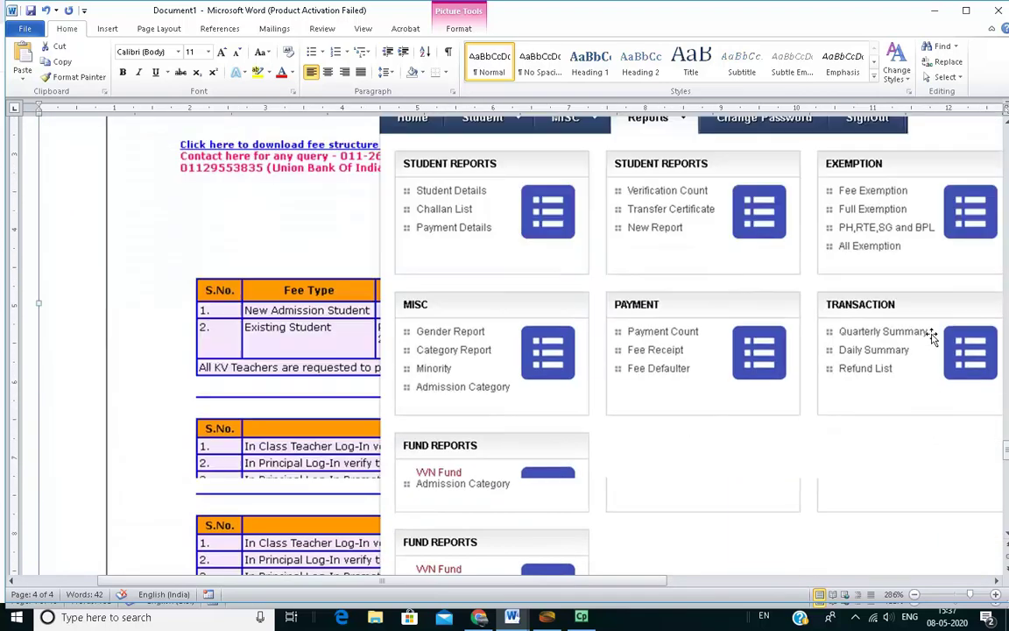
drag(656, 581, 733, 580)
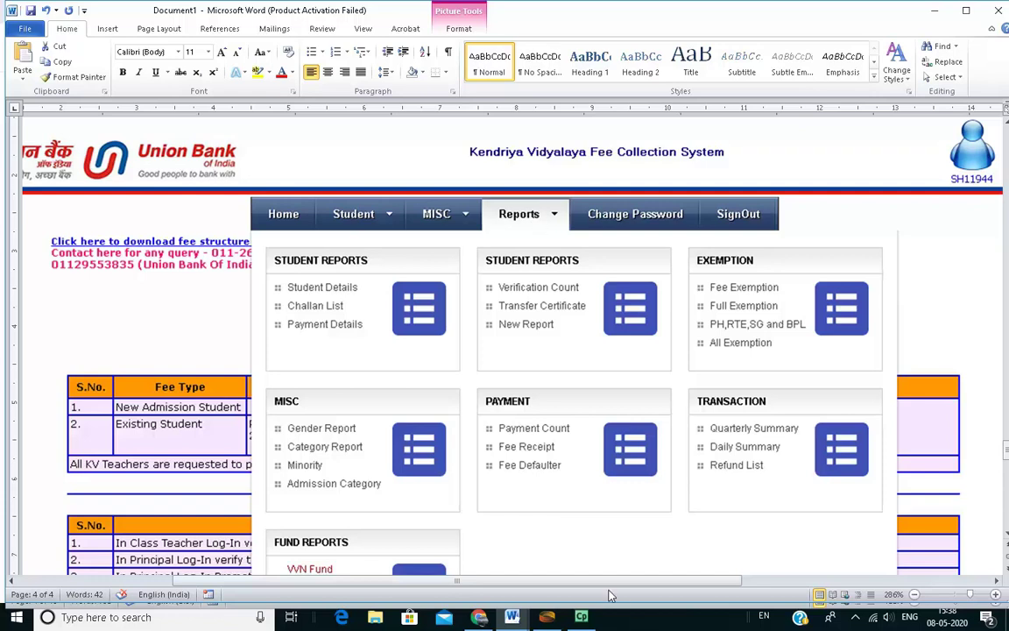
Locate the VVN Fund entry under Fund Reports in the page 4 portal screenshot
mouse_move(515, 619)
scroll(817, 383, down, 2)
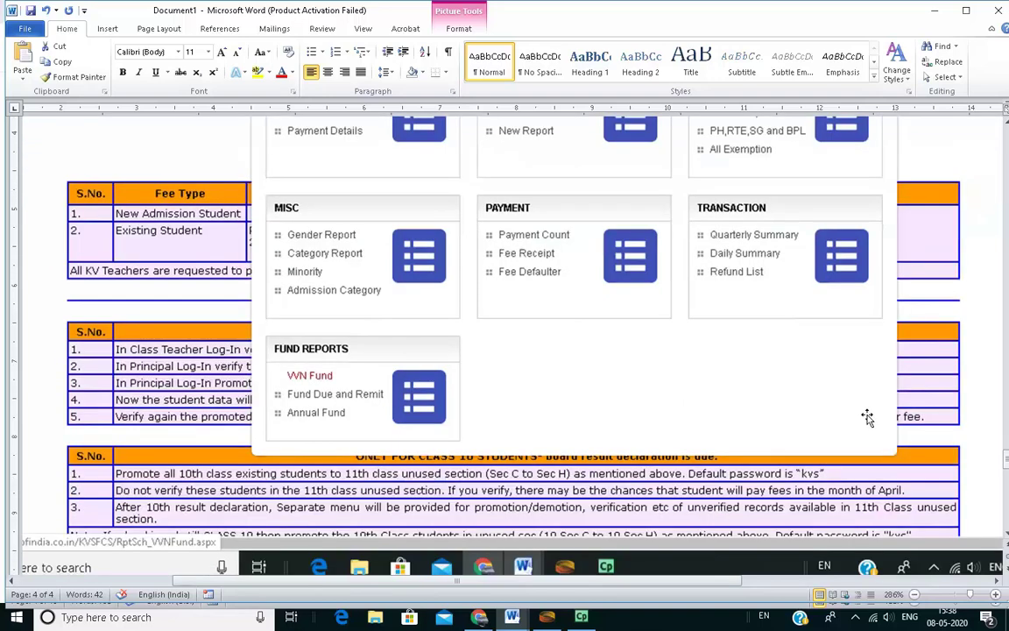
scroll(867, 419, up, 1)
scroll(539, 180, up, 1)
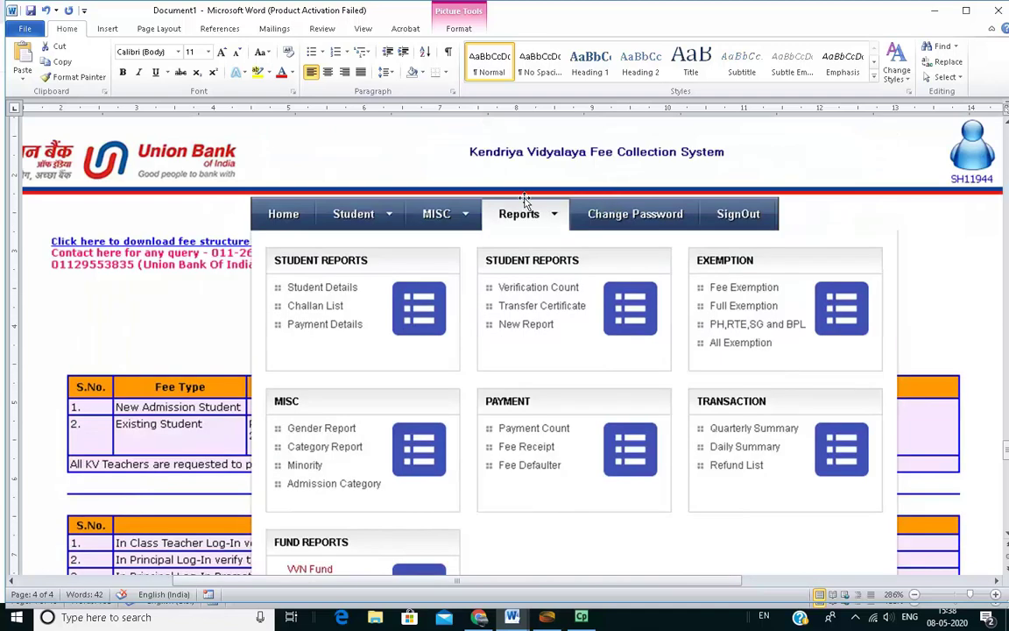
scroll(813, 335, down, 1)
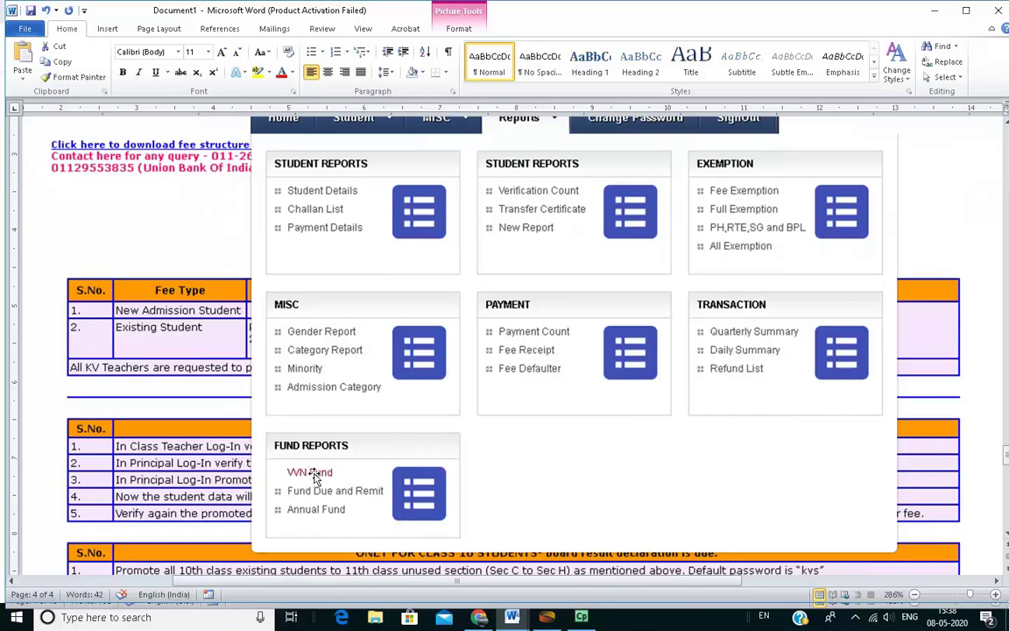
Examine the page 3 VVN fund report screenshot, including its payment period, academic year, date range and Generate Report option
scroll(328, 474, up, 15)
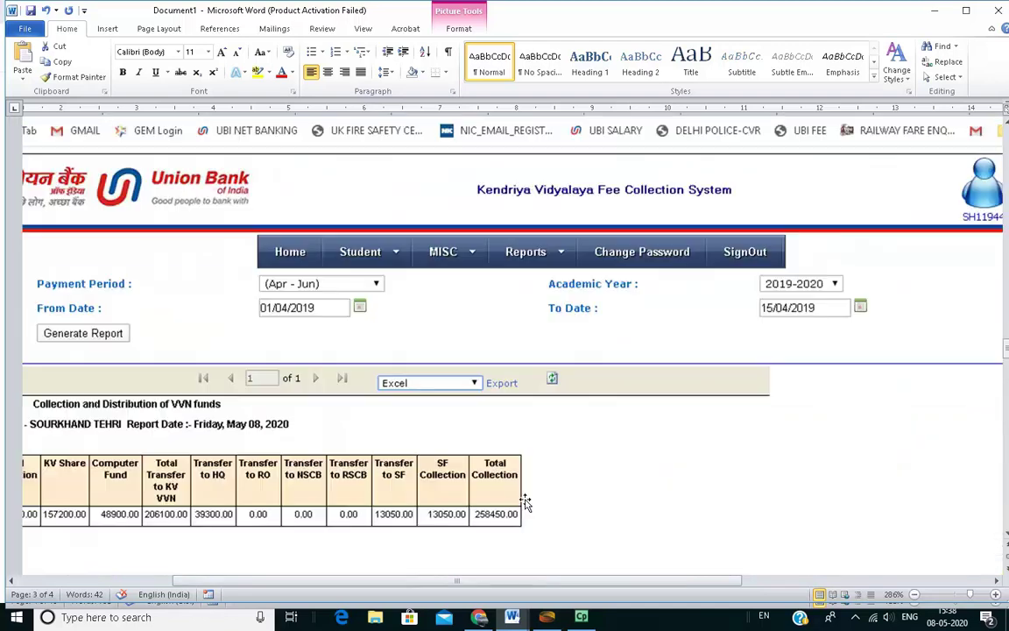
scroll(611, 494, down, 2)
drag(673, 580, 616, 580)
scroll(707, 541, up, 2)
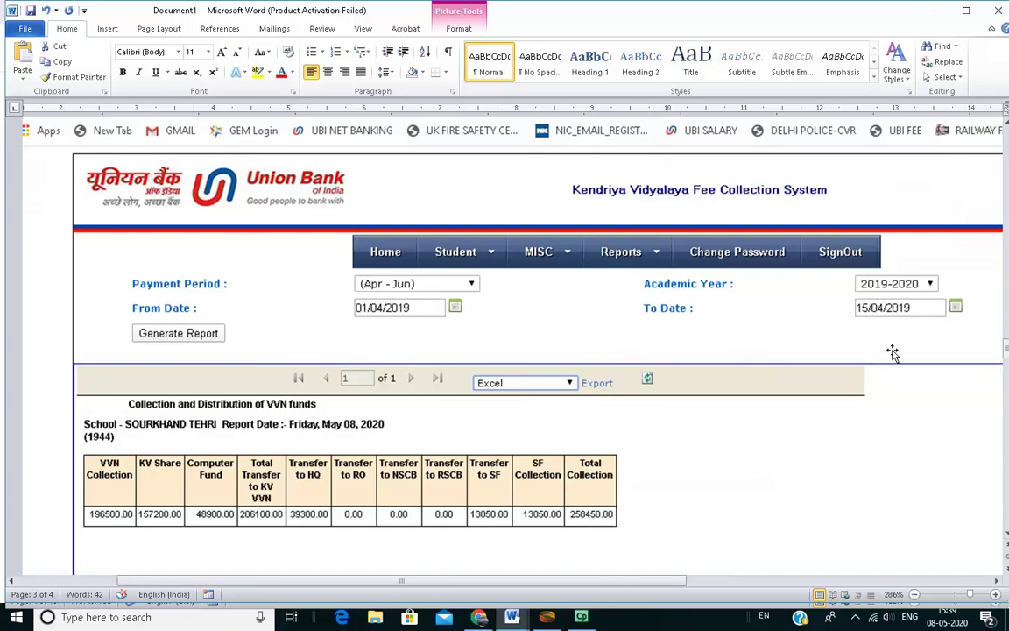
click(856, 616)
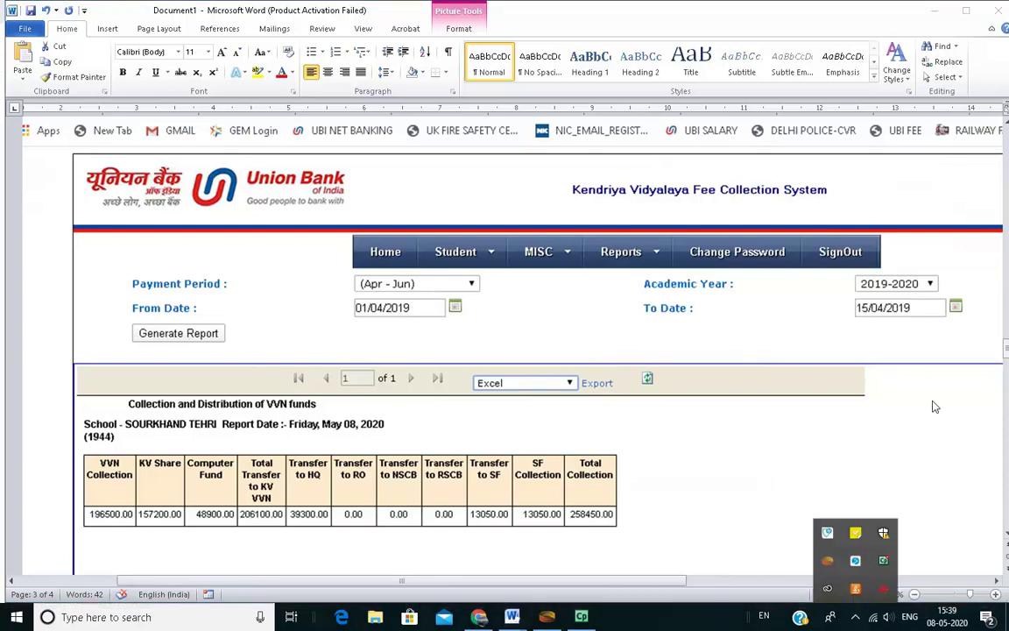
click(939, 327)
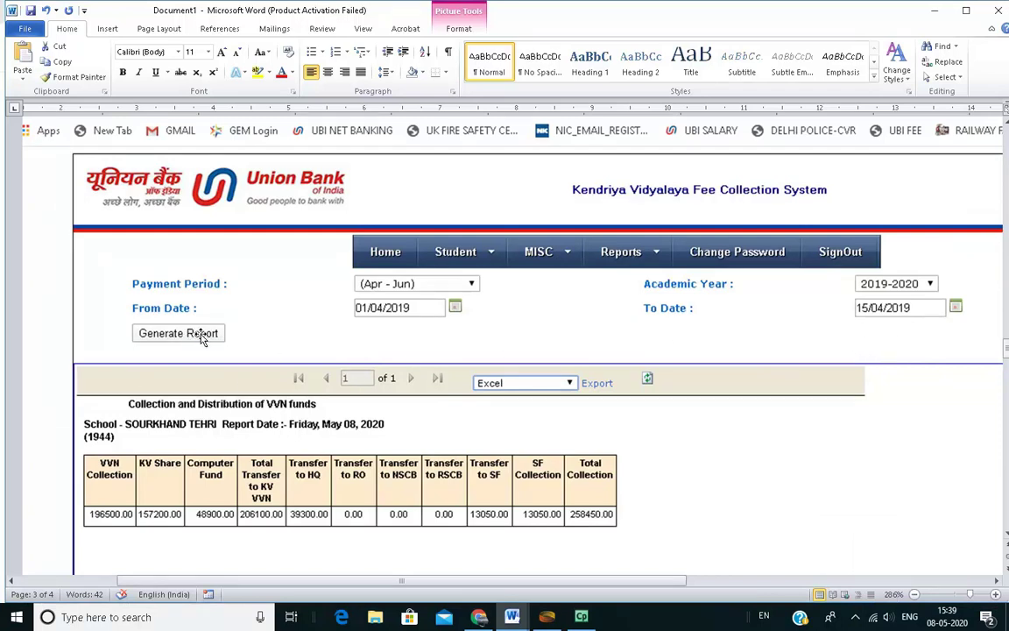
scroll(219, 320, down, 2)
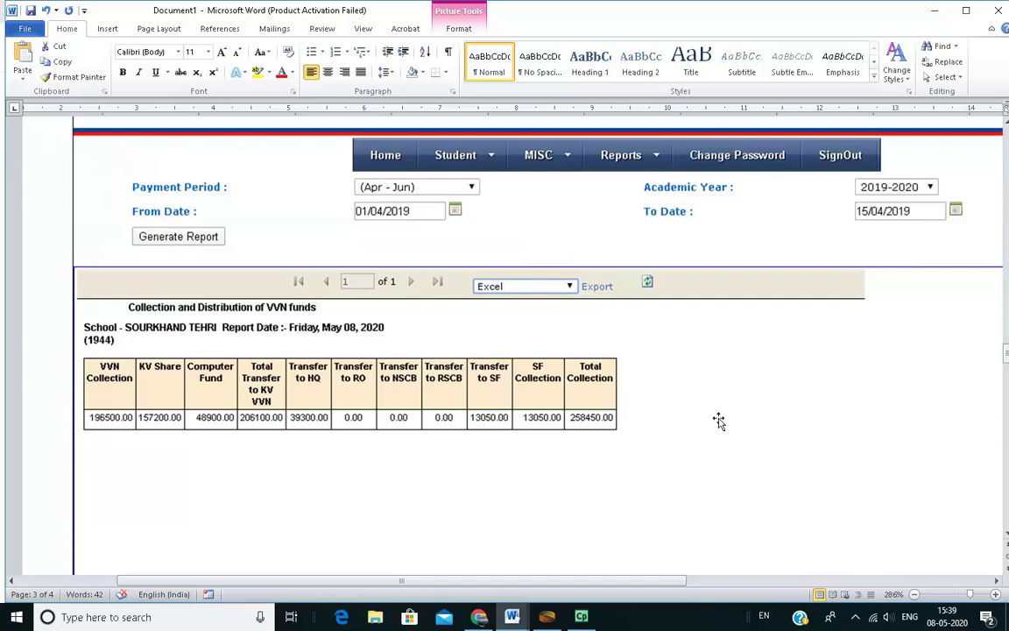
scroll(719, 420, up, 2)
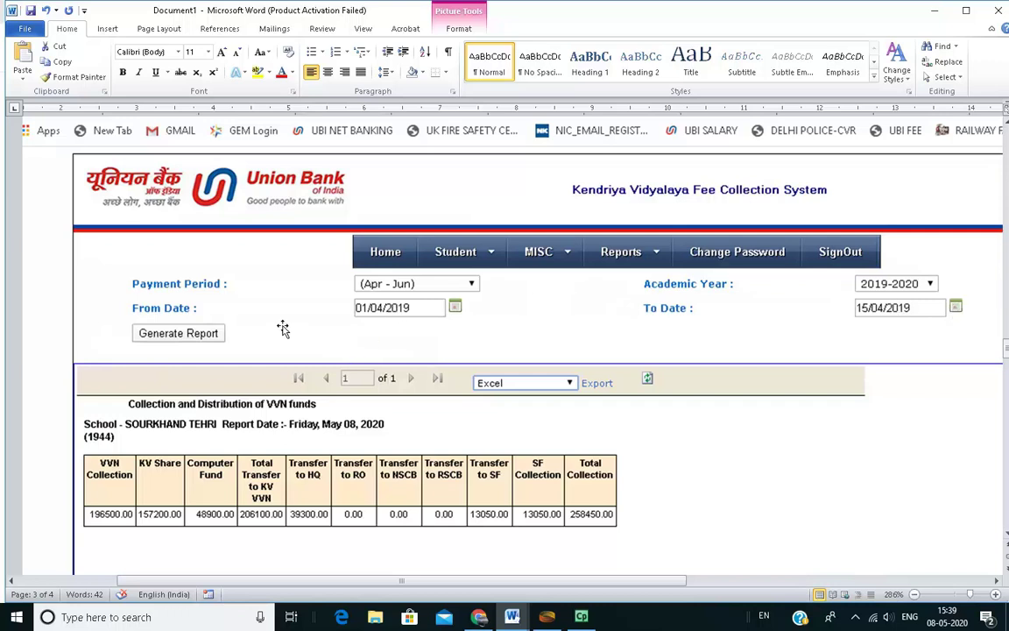
Return to the page 4 screenshot and review the path from Reports to VVN Fund
scroll(630, 411, up, 10)
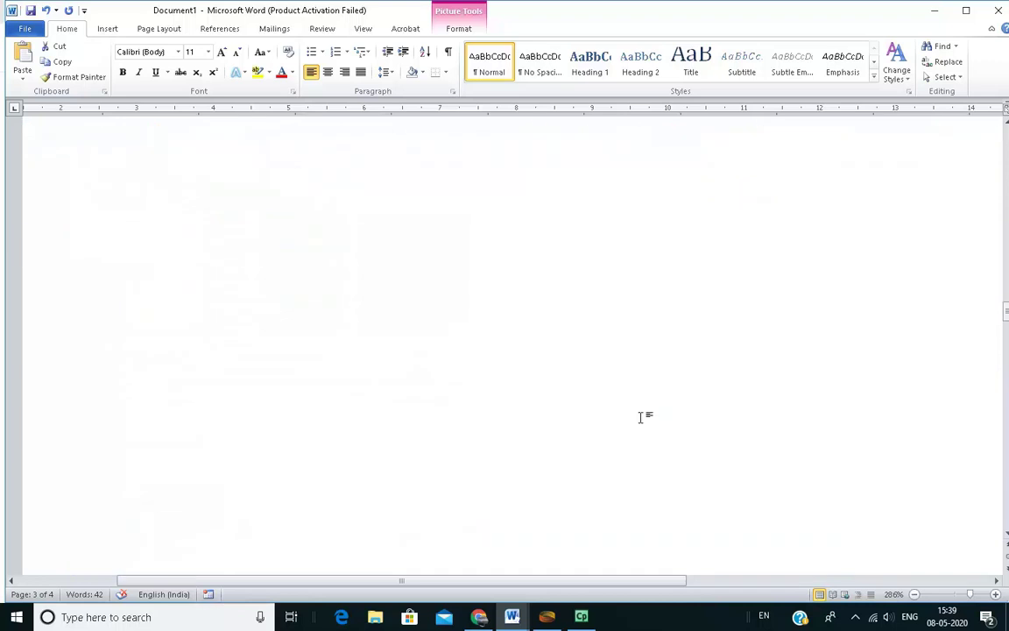
scroll(618, 389, down, 10)
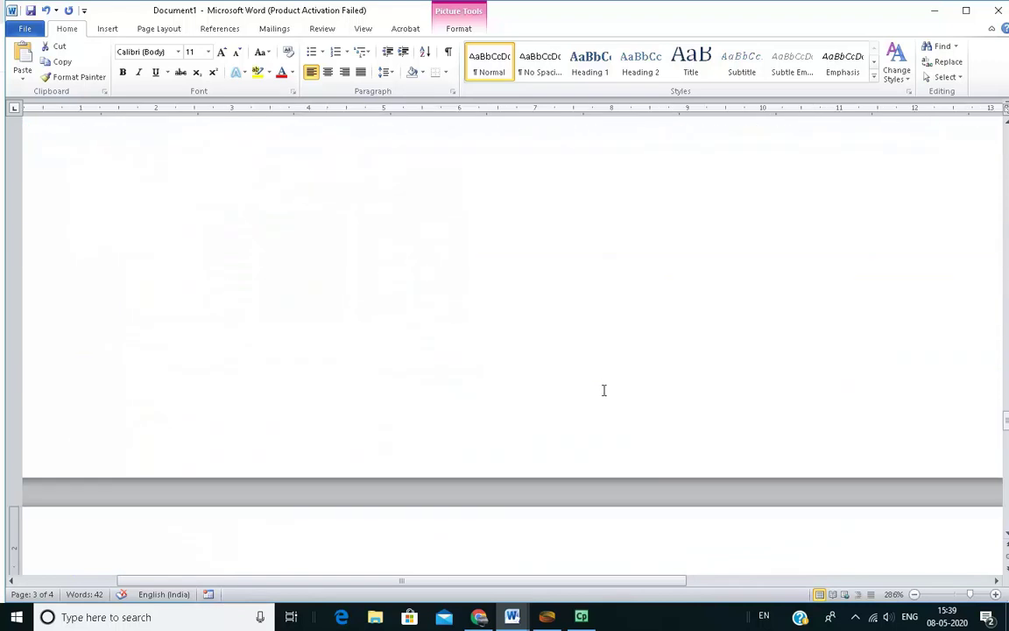
scroll(601, 393, up, 2)
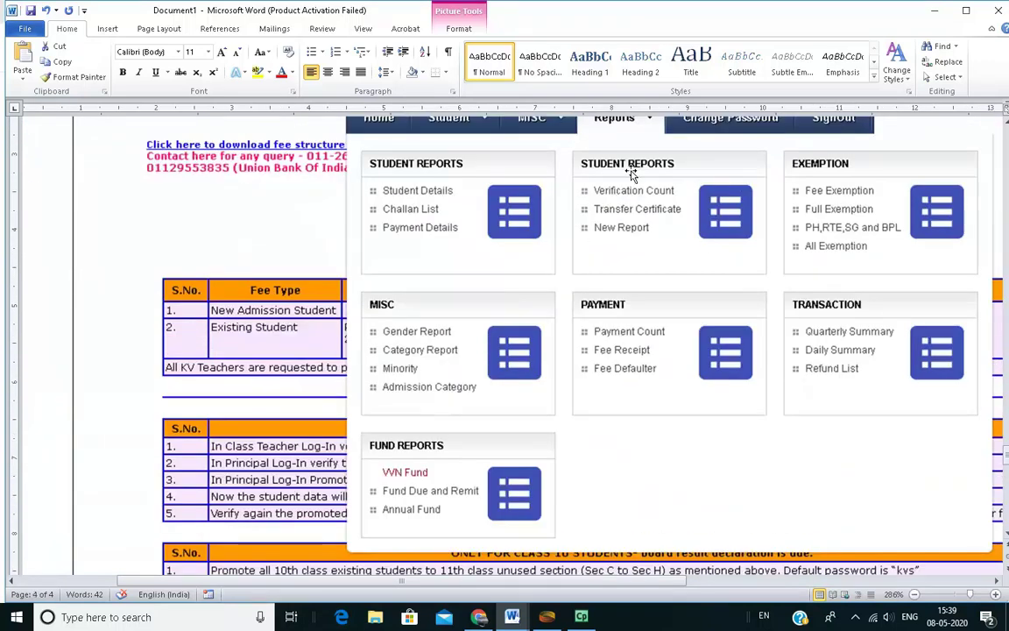
scroll(663, 214, up, 3)
scroll(552, 284, down, 2)
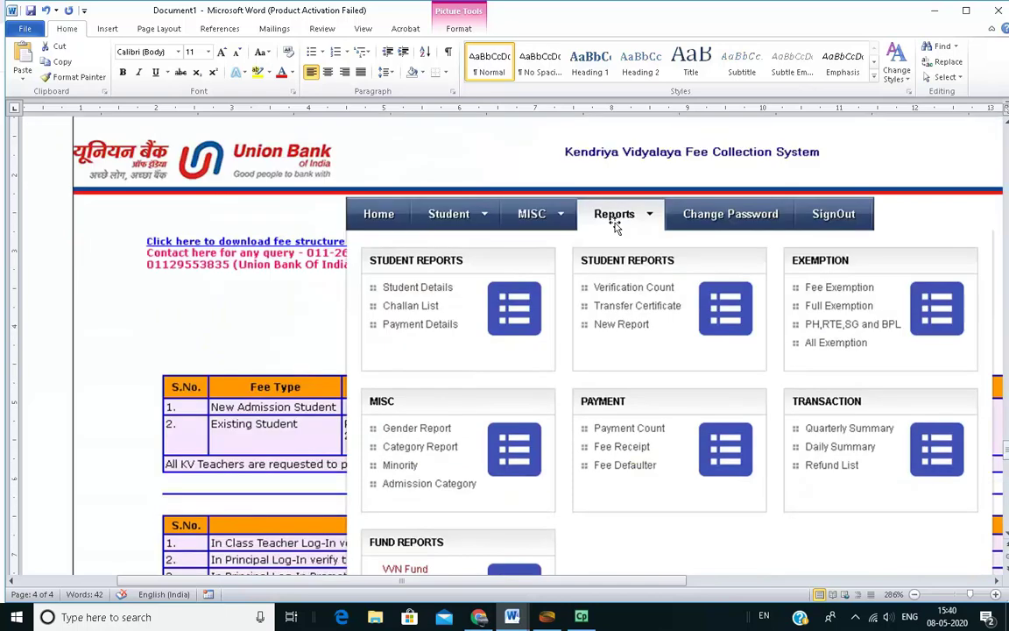
scroll(474, 491, down, 2)
Examine the VVN funds collection and distribution table on page 3, and return to the page 4 screenshot at reduced zoom
scroll(469, 435, down, 15)
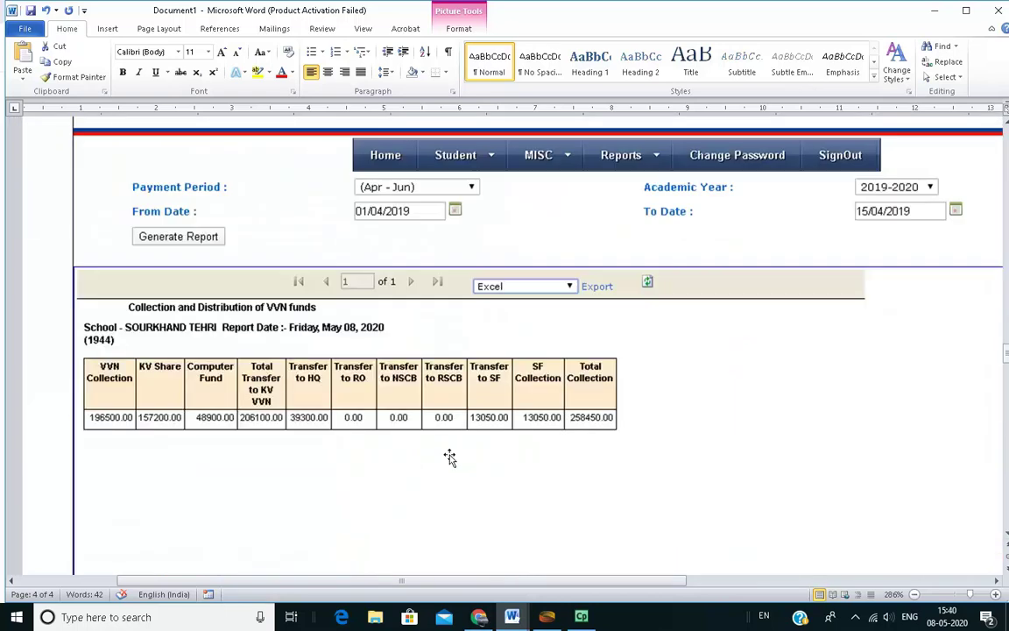
scroll(465, 454, down, 1)
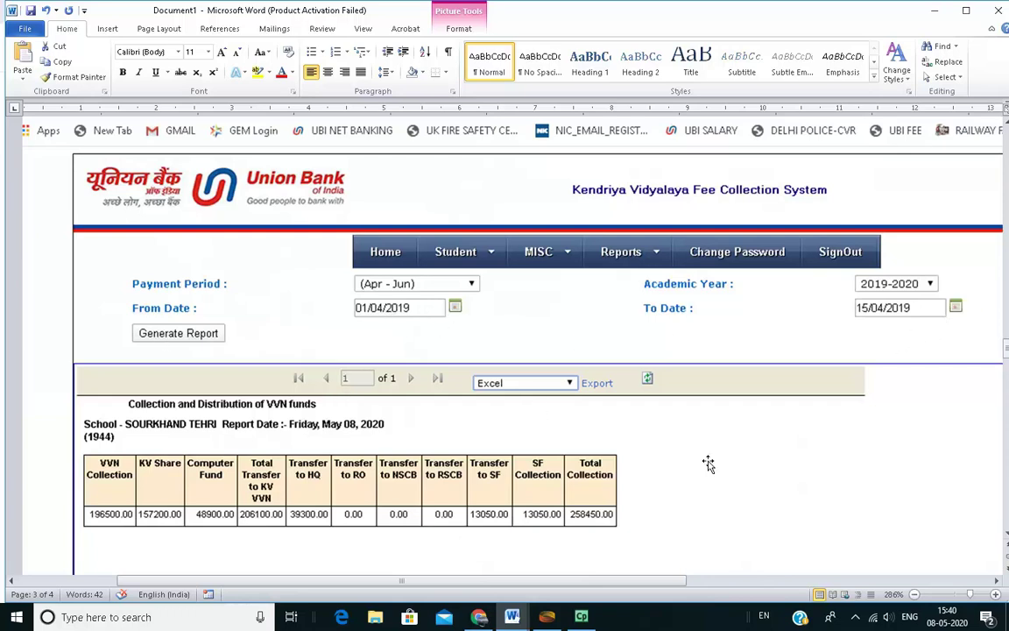
scroll(705, 469, down, 1)
scroll(706, 474, up, 1)
scroll(711, 482, down, 6)
scroll(704, 486, up, 15)
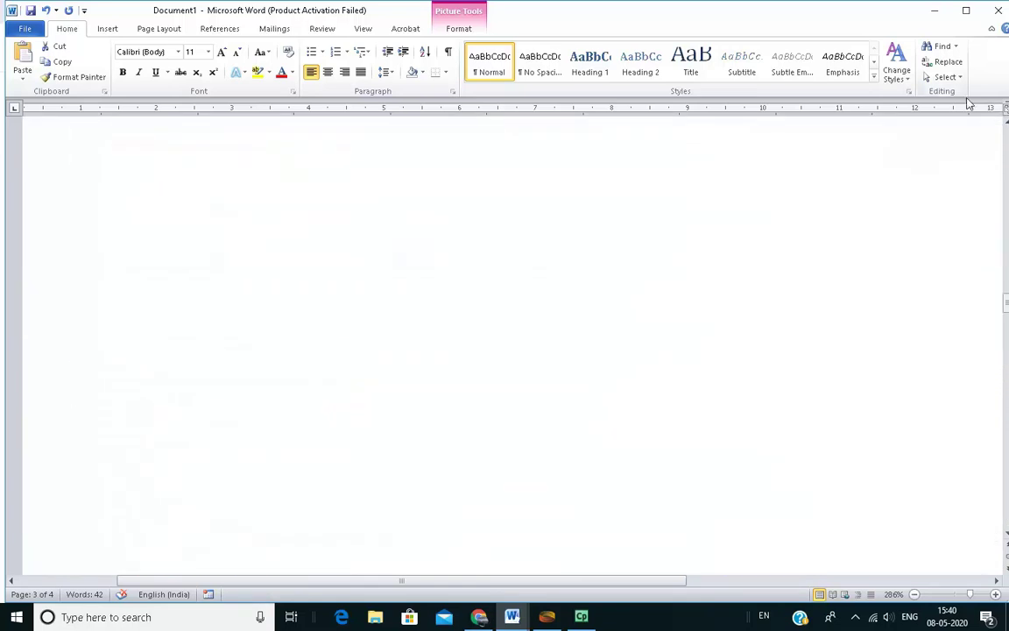
scroll(932, 210, up, 5)
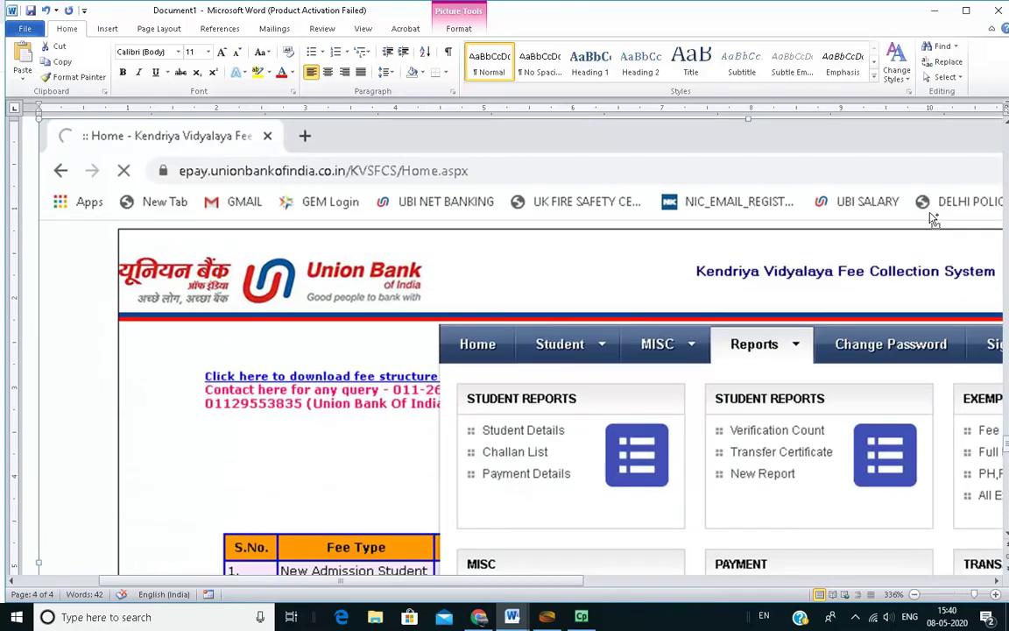
scroll(934, 221, down, 19)
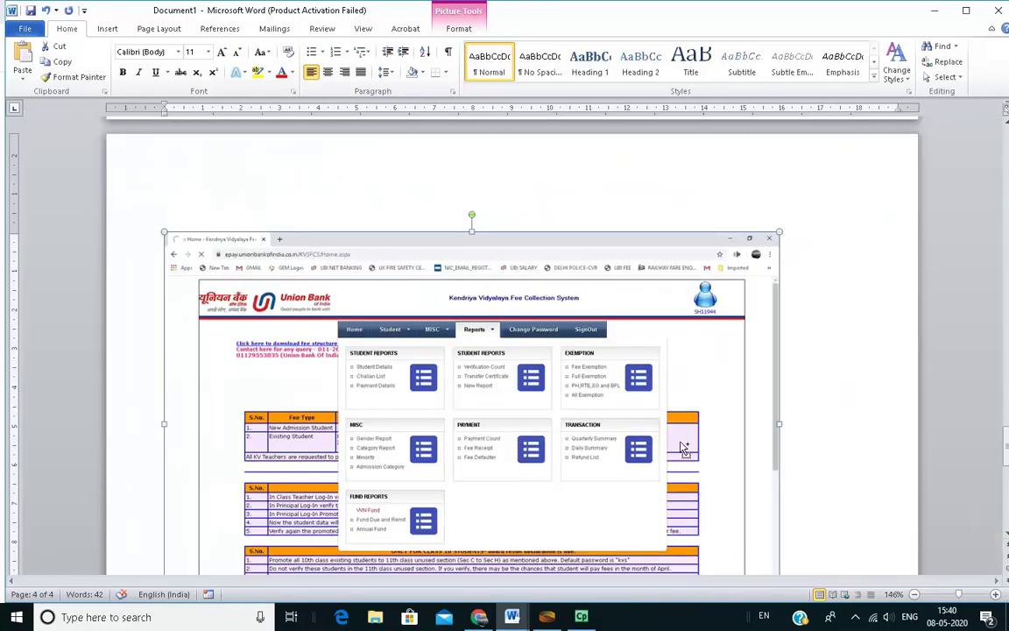
Minimize the open Word documents and the Chrome window to reveal the desktop
click(936, 12)
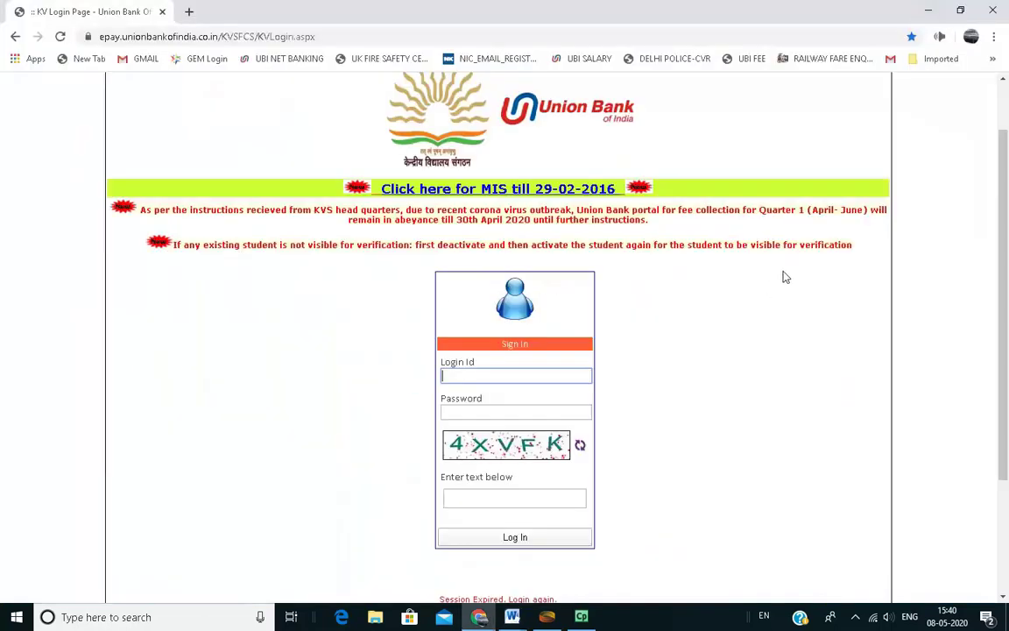
click(927, 11)
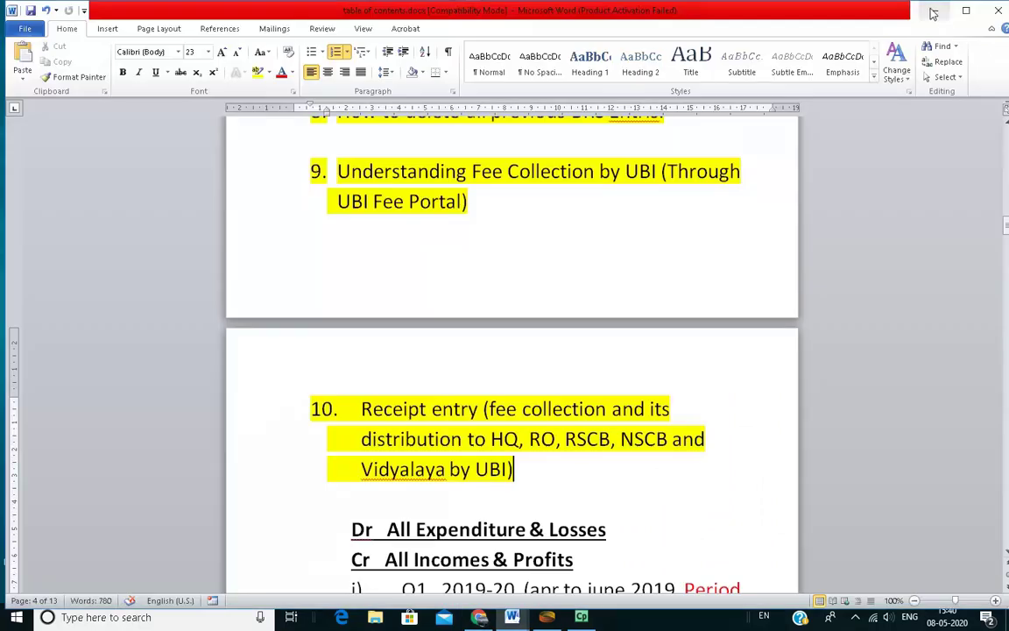
click(934, 11)
click(942, 9)
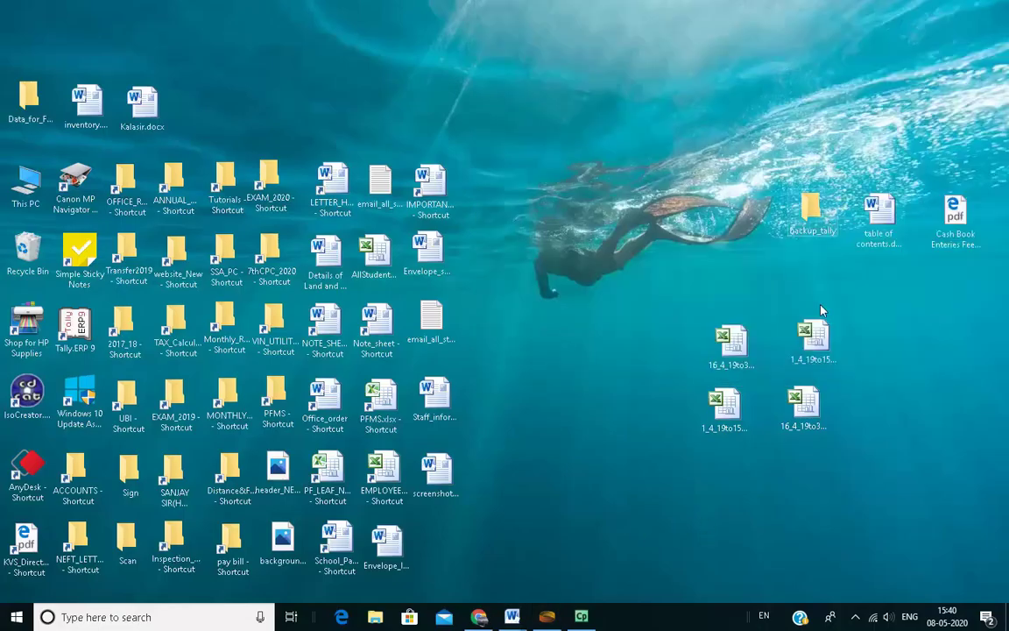
Arrange 1_4_19to15_4_19_VVN.xls and 16_4_19to30_4_19_VVN.xls one below the other on the desktop, apart from the other two workbooks
click(730, 349)
drag(724, 405, 638, 302)
drag(732, 348, 662, 395)
click(648, 316)
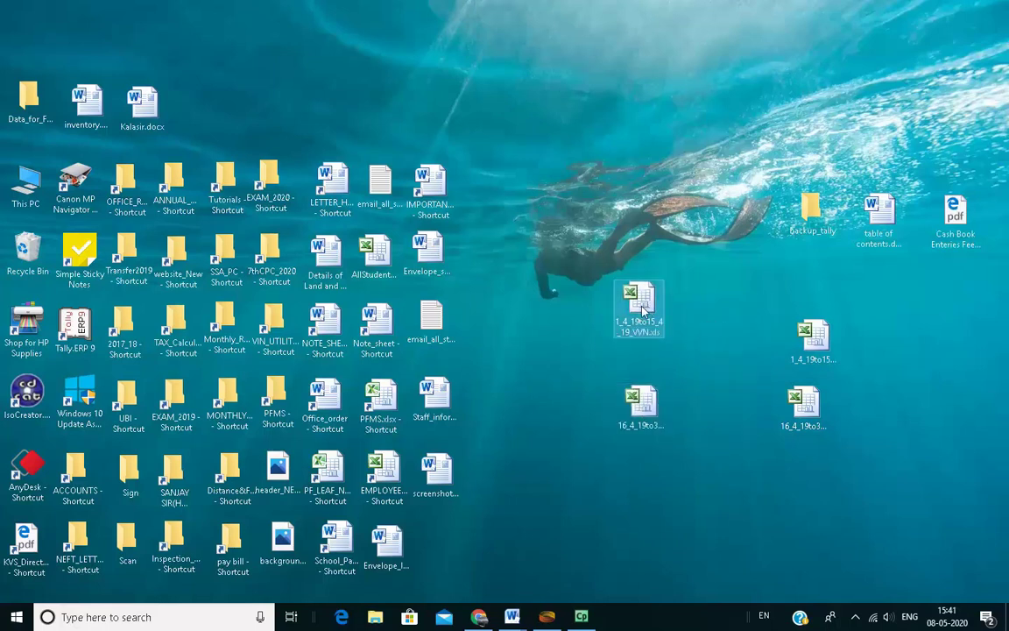
click(650, 331)
click(730, 372)
drag(649, 416, 644, 386)
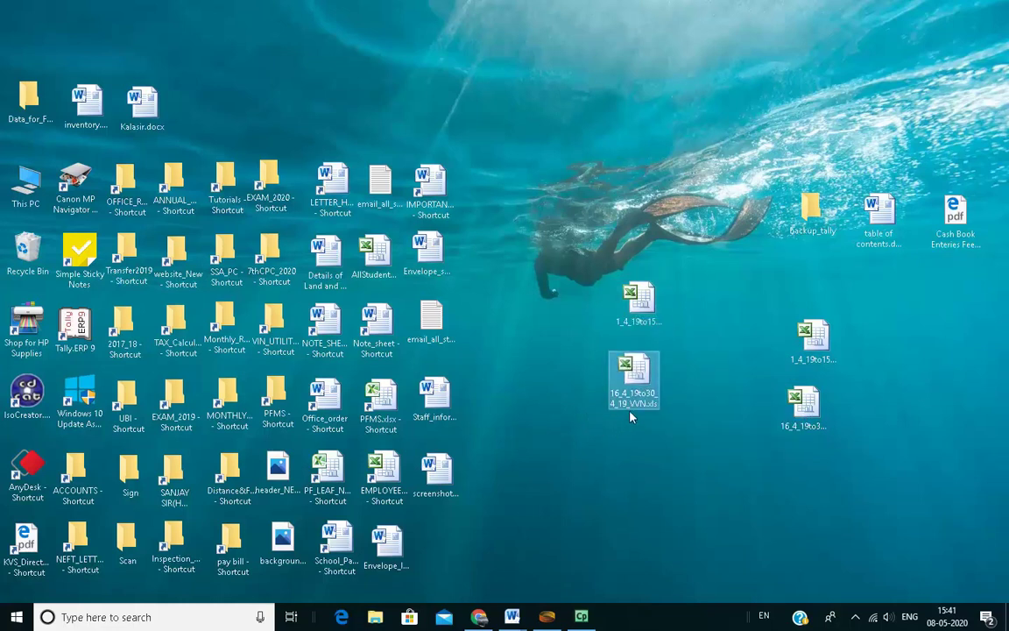
mouse_move(650, 409)
mouse_down()
mouse_move(653, 398)
mouse_move(658, 408)
mouse_up()
Open 1_4_19to15_4_19_VVN.xls in Excel and bring its VVN fund sheet back to the front
click(640, 299)
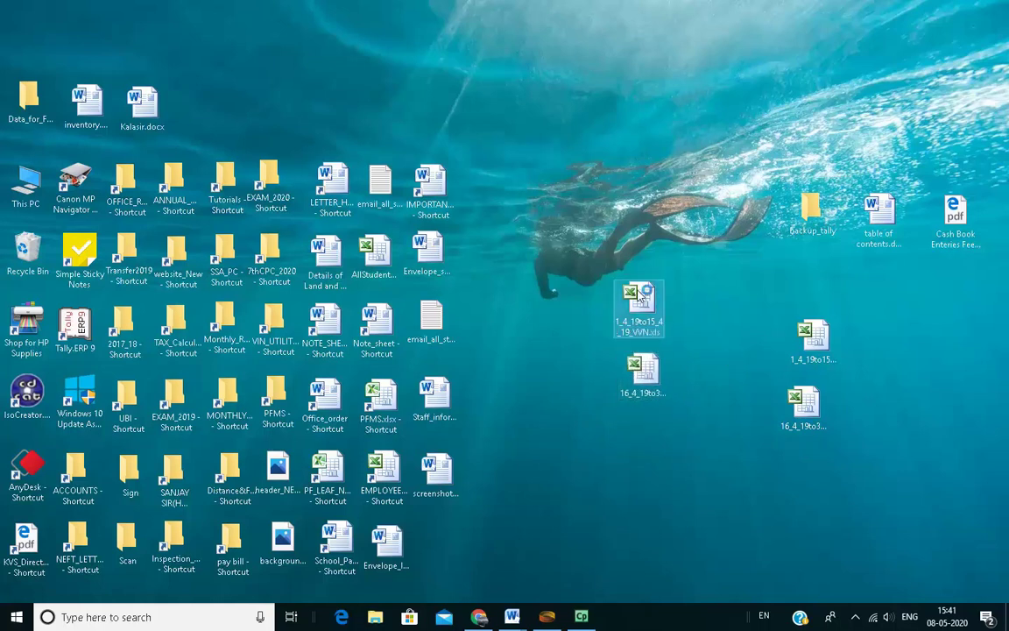
click(937, 349)
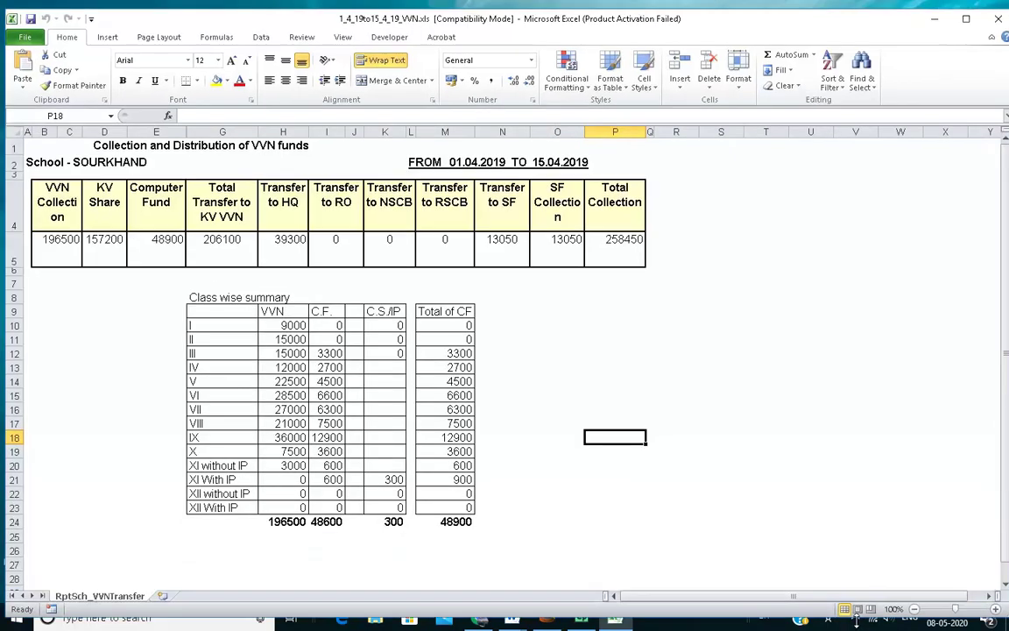
click(652, 455)
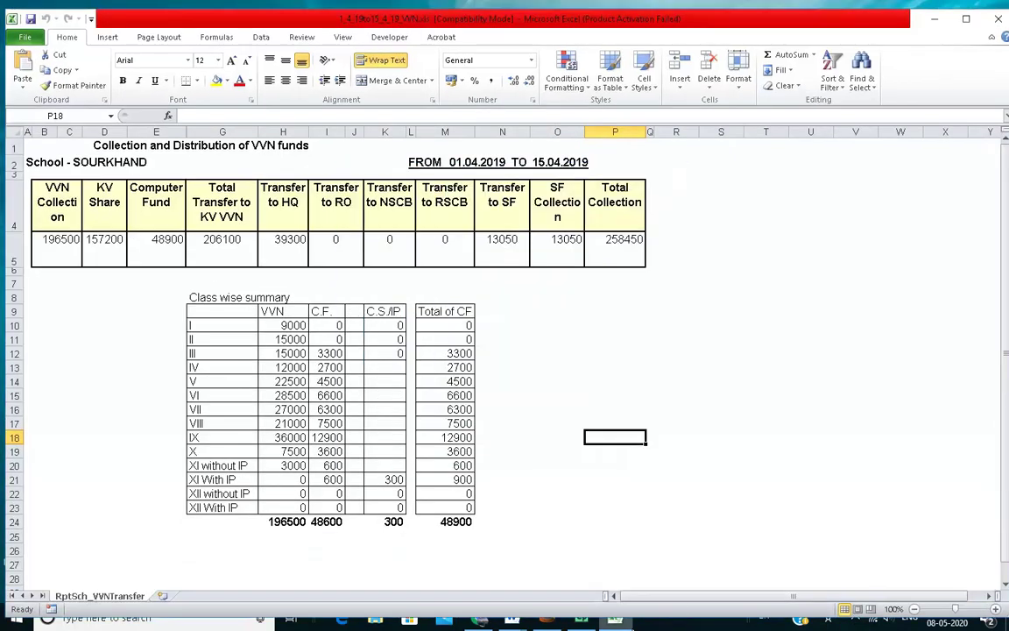
key(super+d)
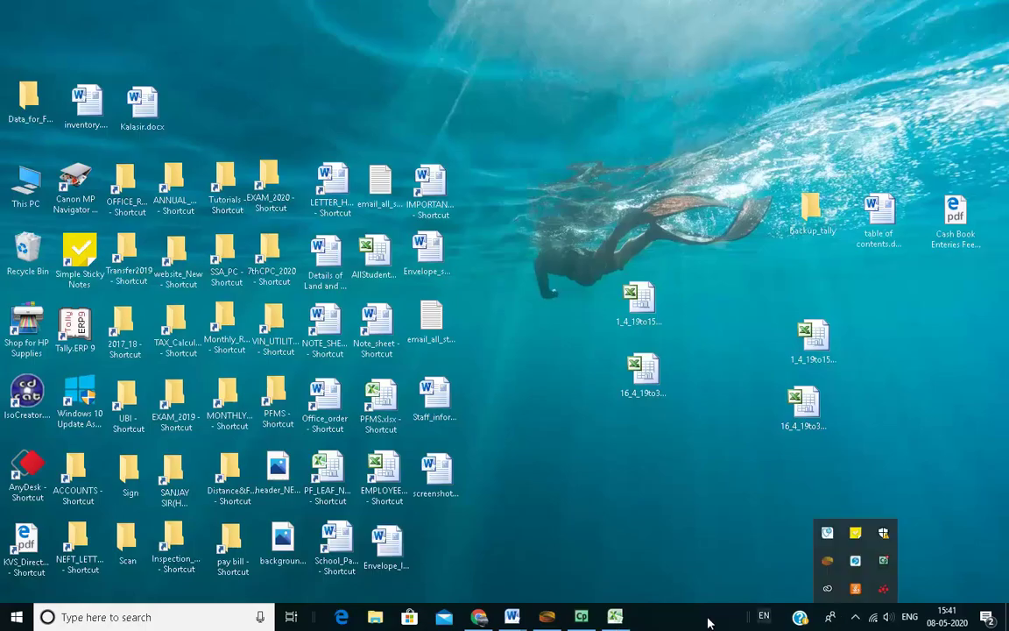
click(615, 617)
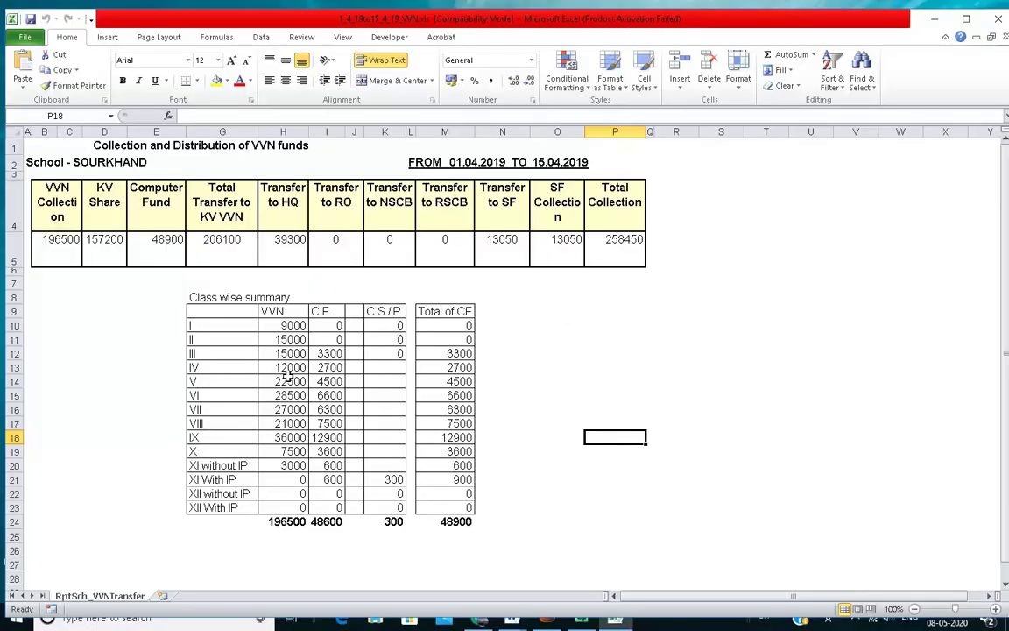
Clear the contents of the class wise summary block below the VVN funds table
scroll(552, 459, down, 3)
scroll(552, 459, up, 3)
drag(197, 297, 502, 534)
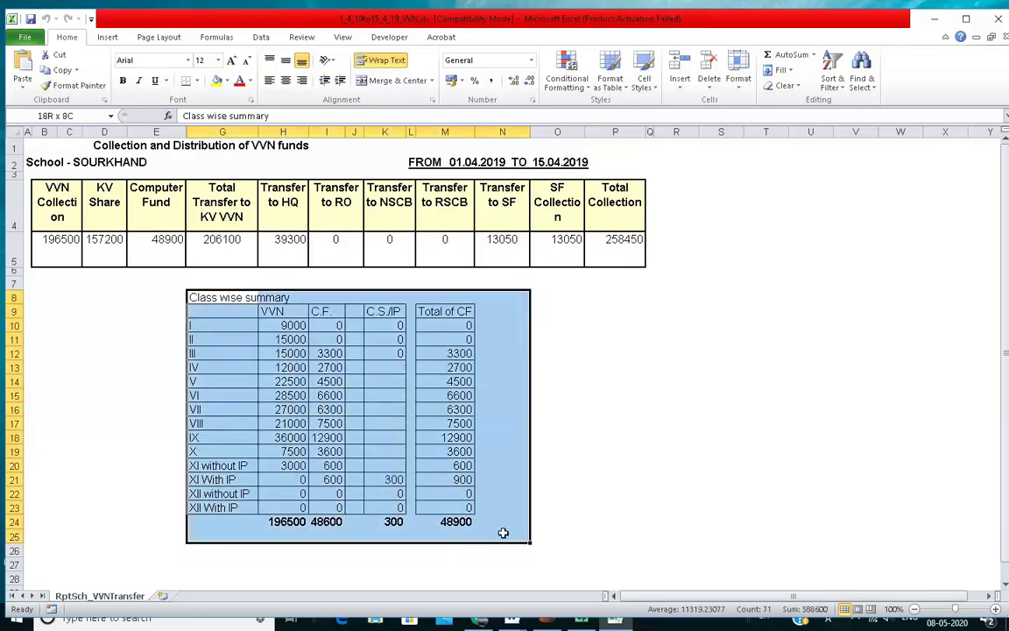
key(Delete)
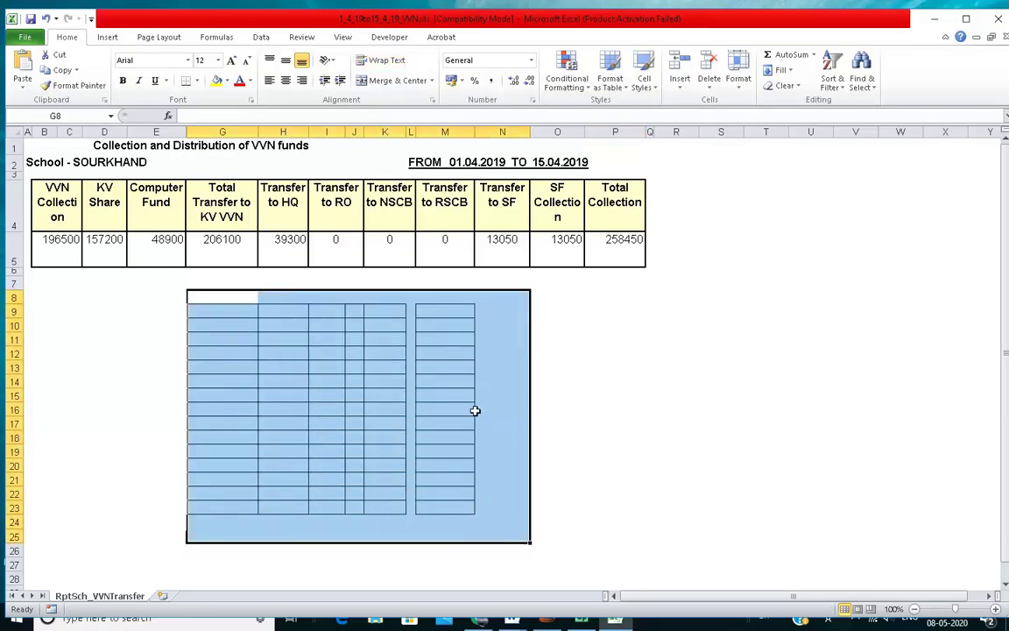
click(613, 452)
Delete rows 9 to 24, which hold the emptied class wise summary grid
drag(14, 311, 5, 524)
right_click(11, 456)
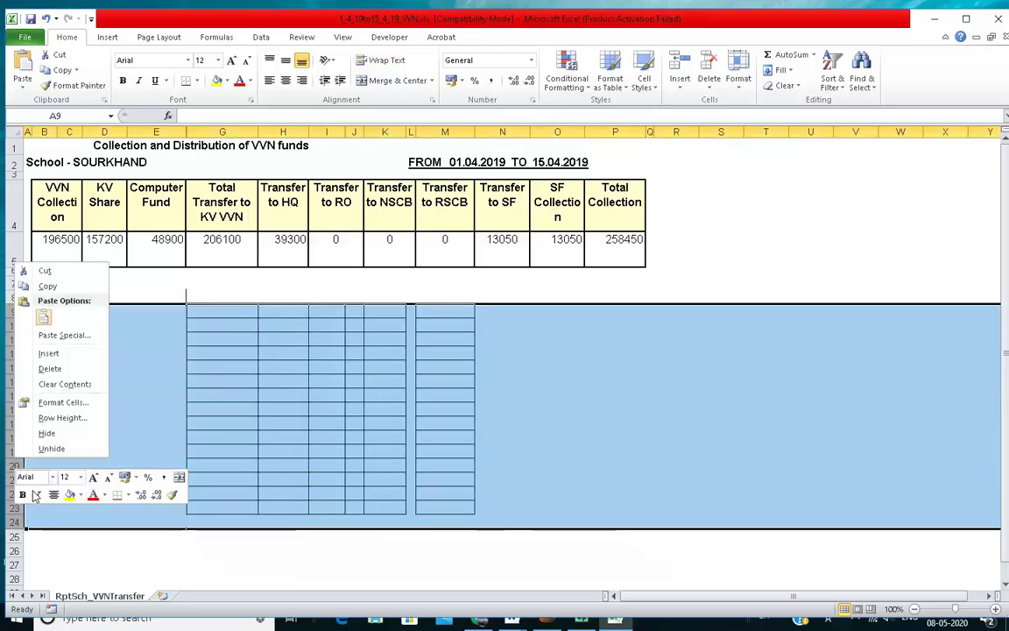
click(54, 369)
click(444, 394)
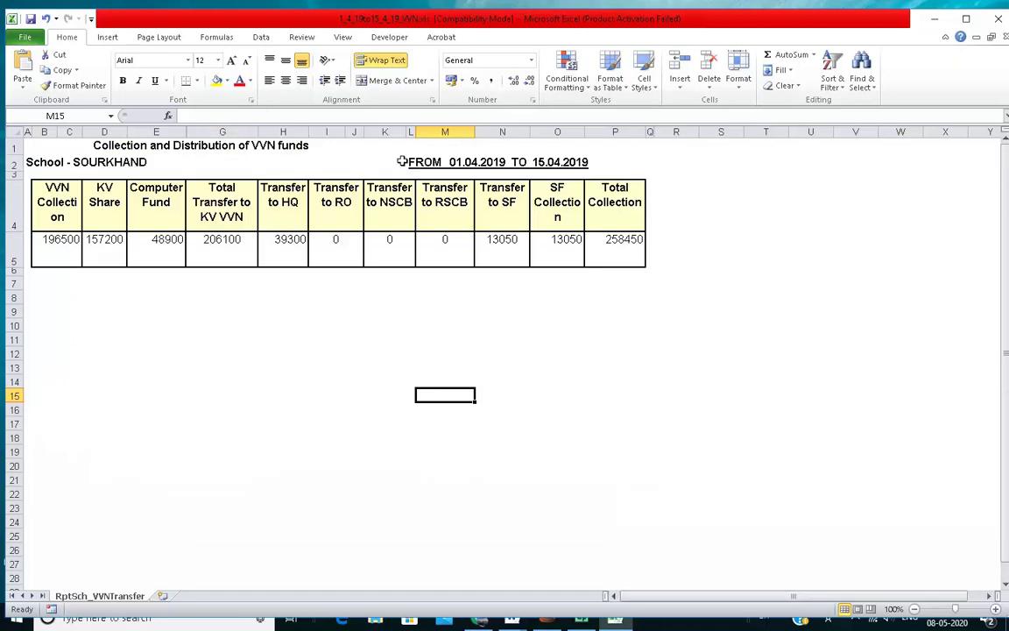
Colour the period text "FROM 01.04.2019 TO 15.04.2019" in L2 red
click(442, 165)
click(412, 162)
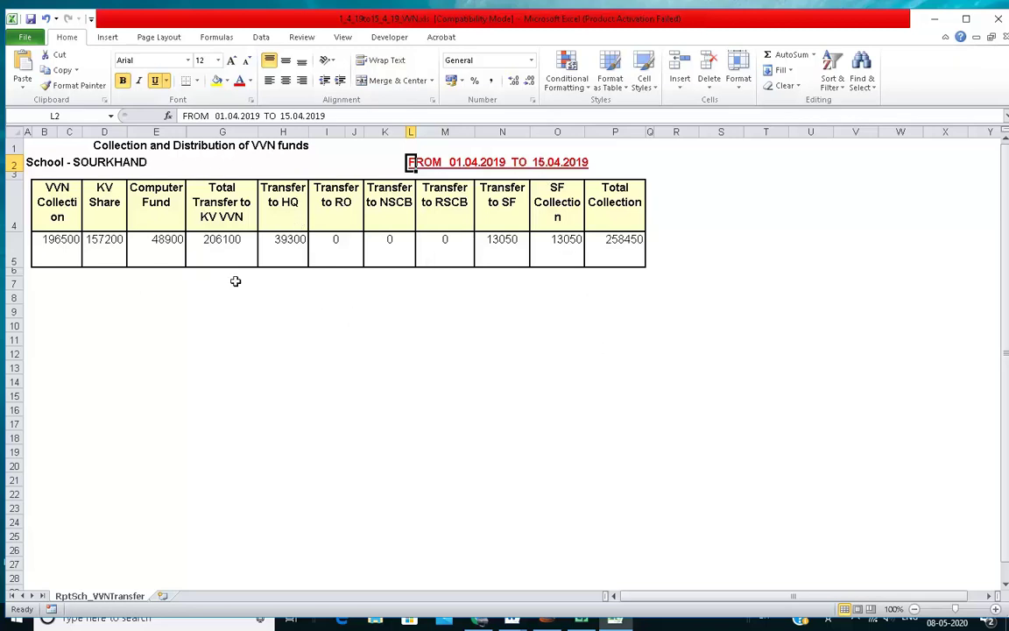
Enter the label UBI in G7 under the Total Transfer to KV VVN column and fill it yellow
click(211, 243)
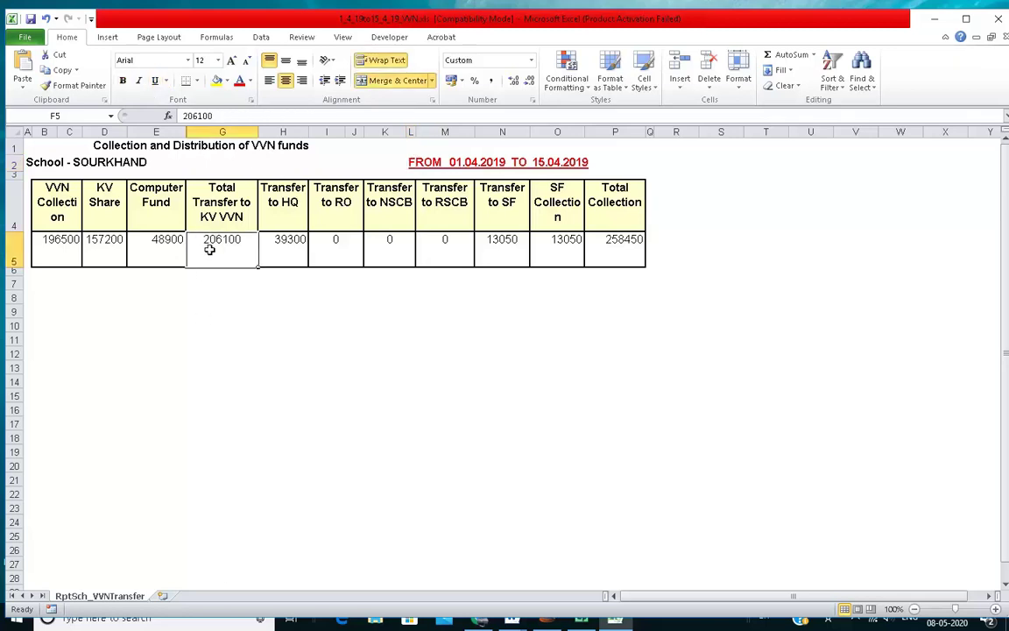
click(317, 339)
click(207, 234)
click(200, 281)
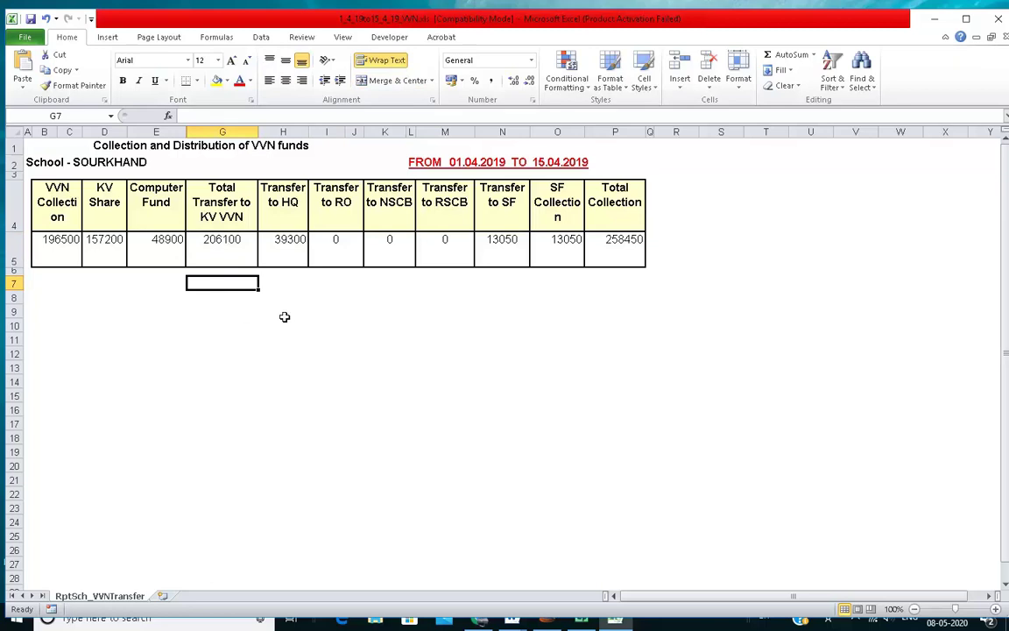
text(UBI)
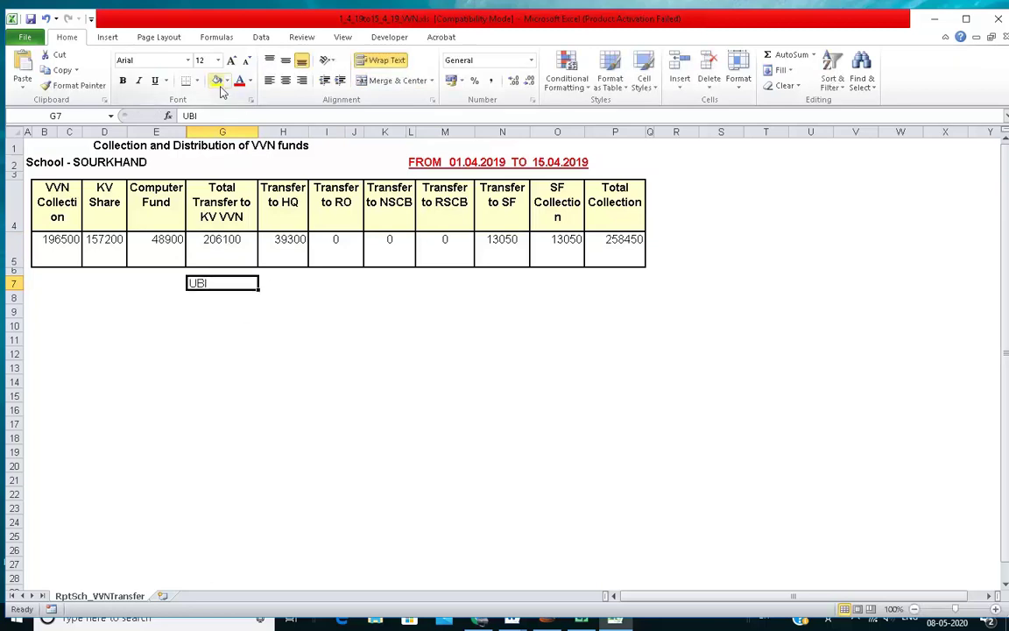
click(216, 81)
Give the Total Transfer to KV VVN amount a red font and a yellow fill matching the UBI label
click(226, 243)
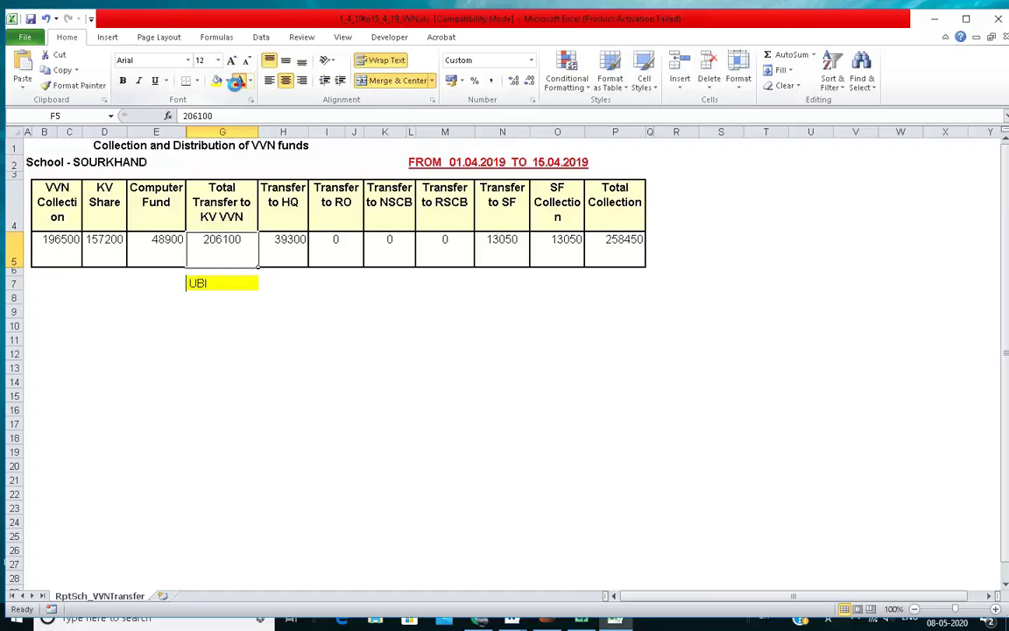
click(216, 80)
click(283, 396)
drag(225, 258, 225, 285)
click(299, 310)
click(226, 256)
click(225, 282)
click(229, 255)
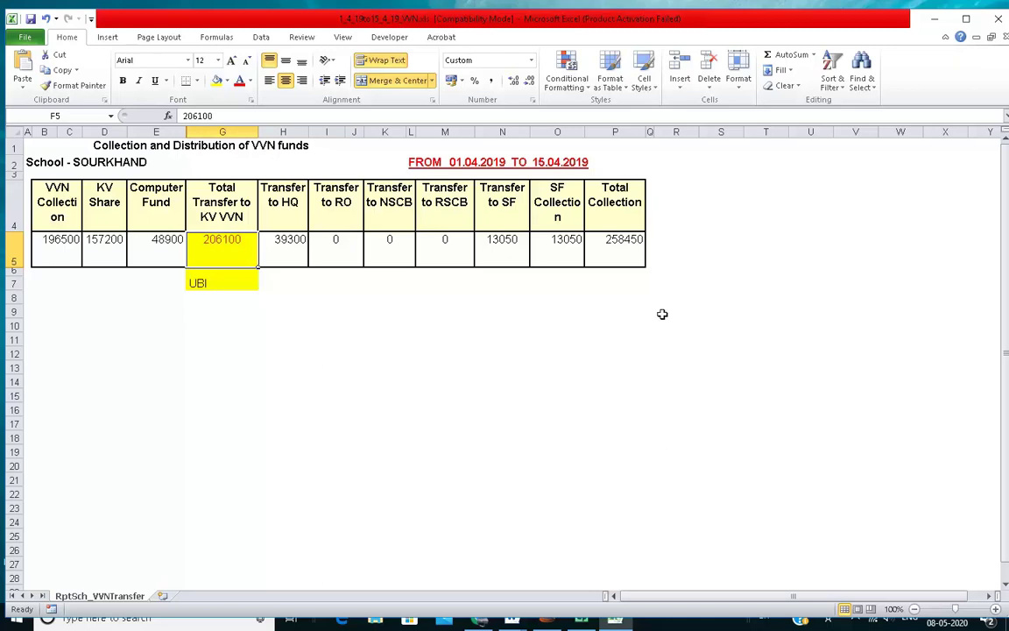
Minimize the workbook and open the Cash Book Enteries Fee Collection PDF from the desktop
click(936, 19)
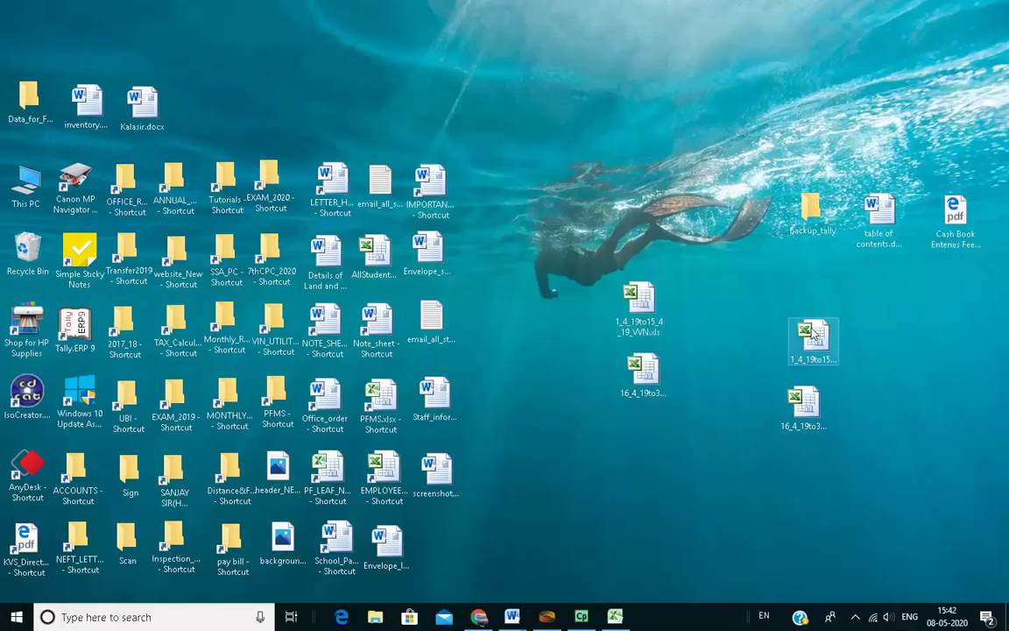
click(960, 224)
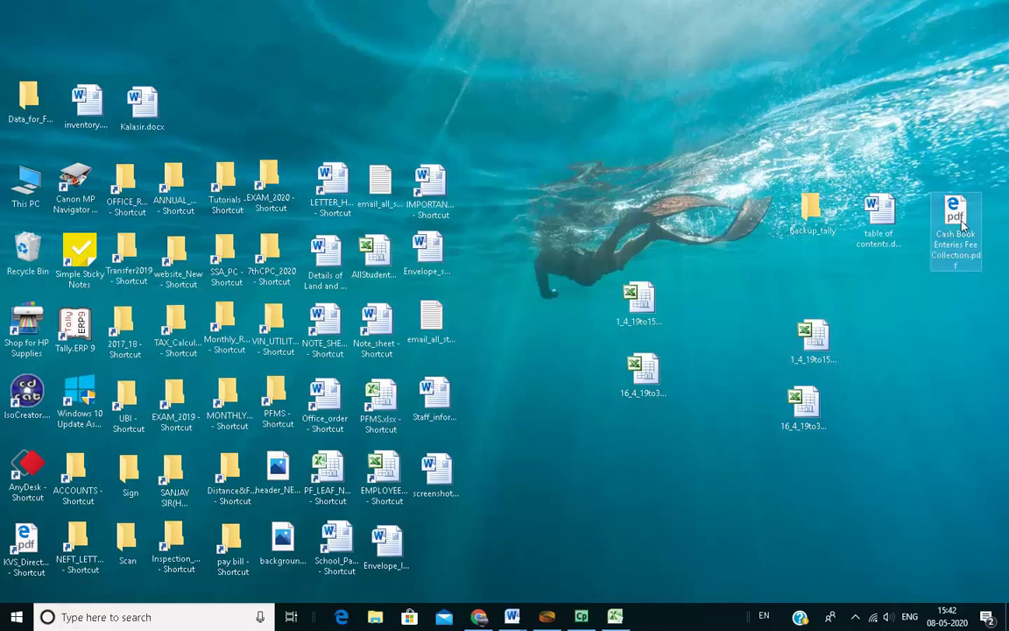
double_click(960, 214)
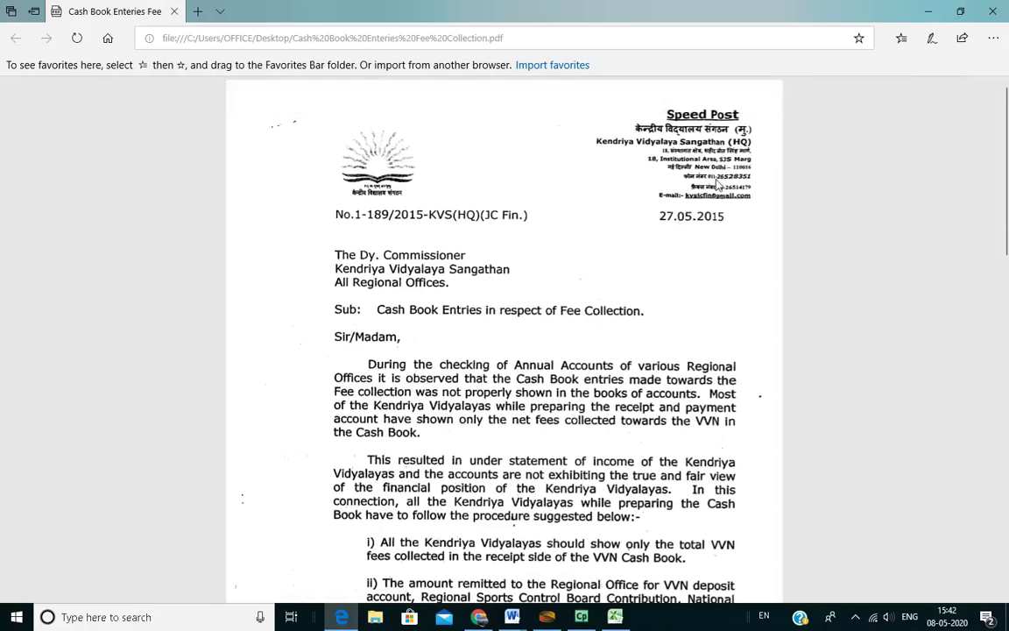
Read the fee collection circular and examine its Cash Book illustration of the receipt and payment sides
scroll(517, 302, down, 3)
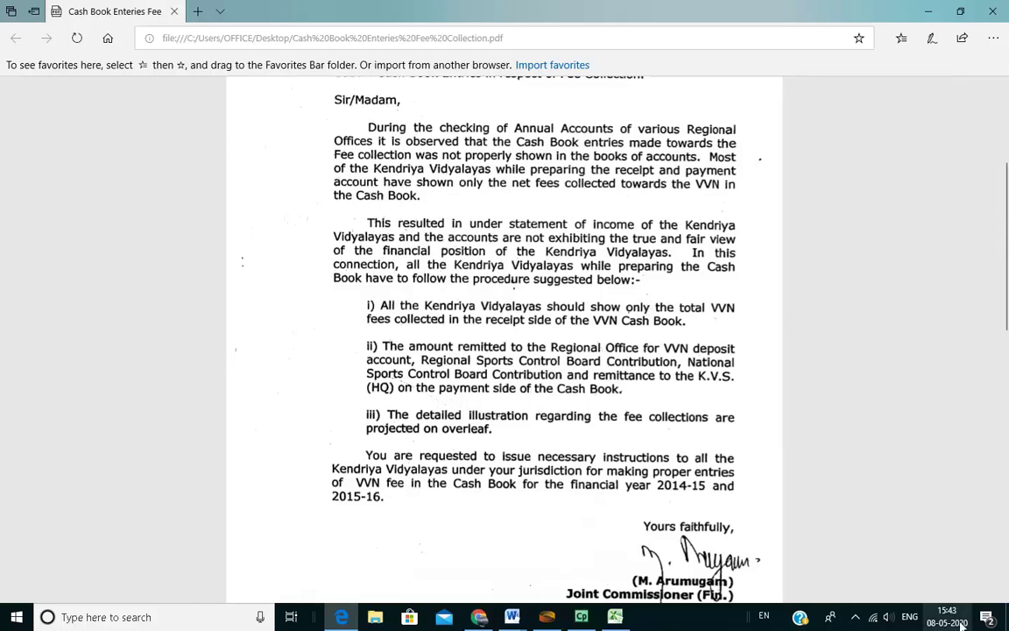
scroll(491, 427, down, 10)
scroll(465, 427, up, 3)
scroll(477, 393, down, 1)
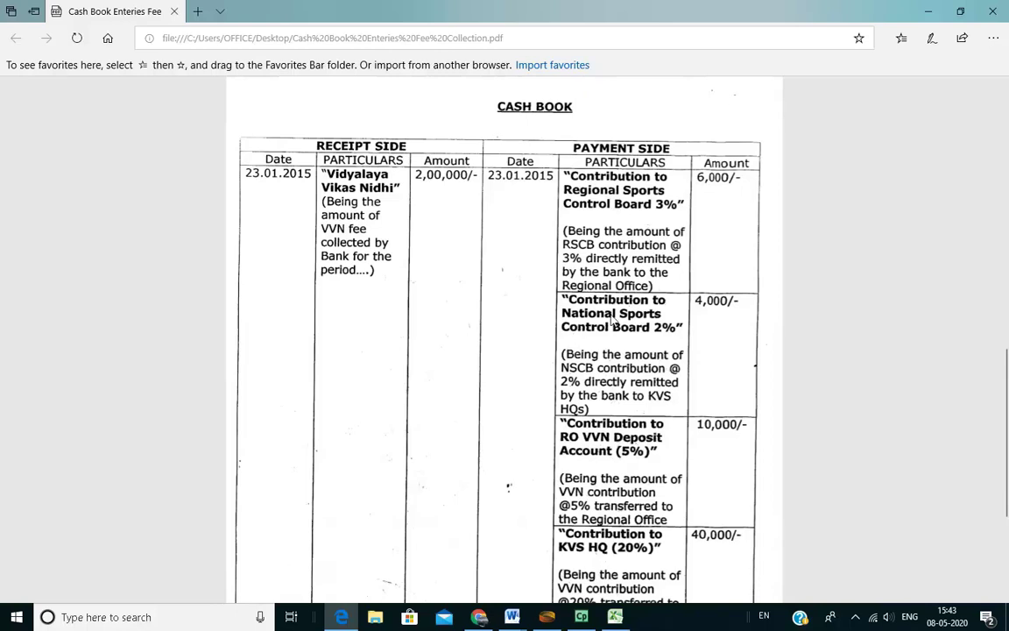
scroll(648, 438, down, 2)
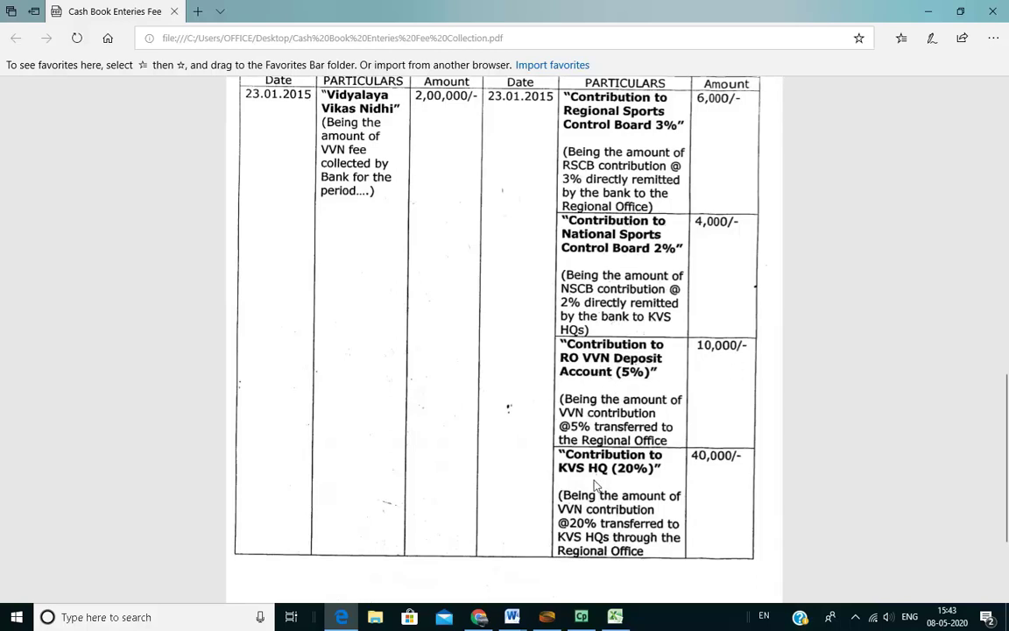
scroll(603, 303, up, 2)
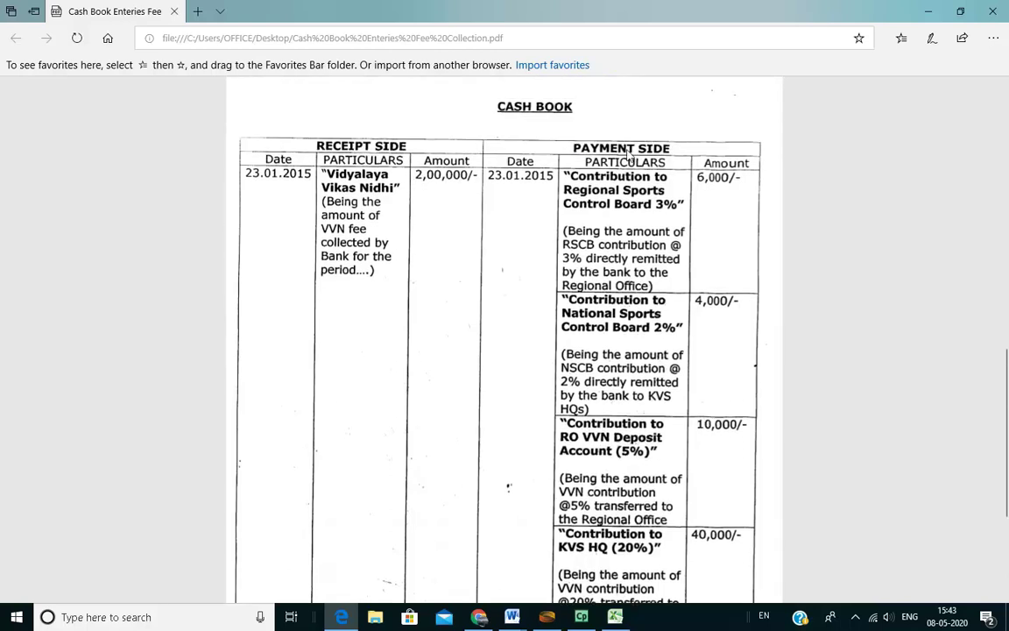
scroll(812, 192, down, 4)
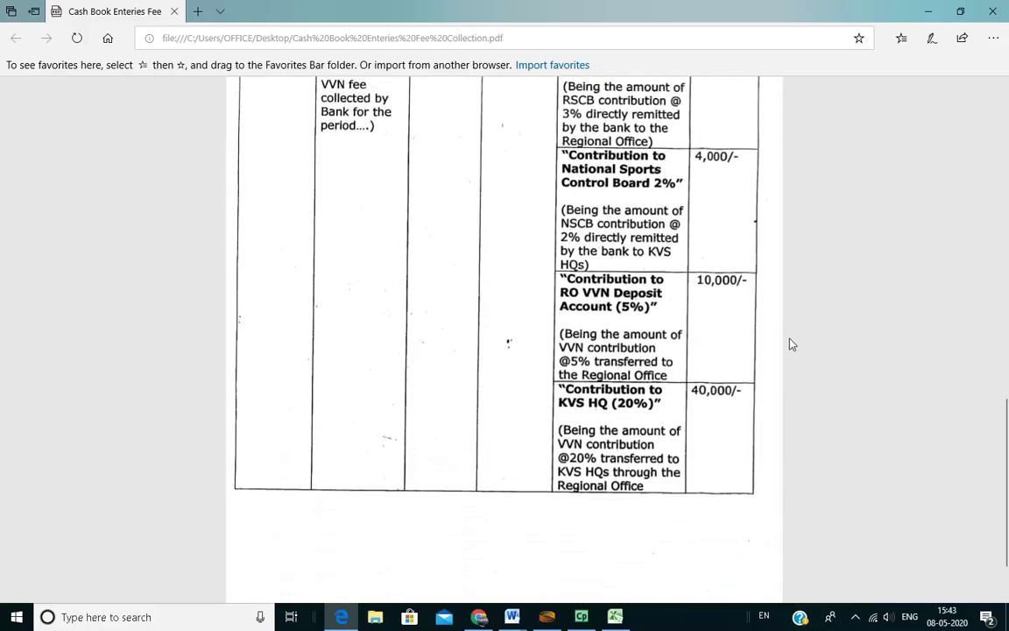
scroll(790, 363, up, 4)
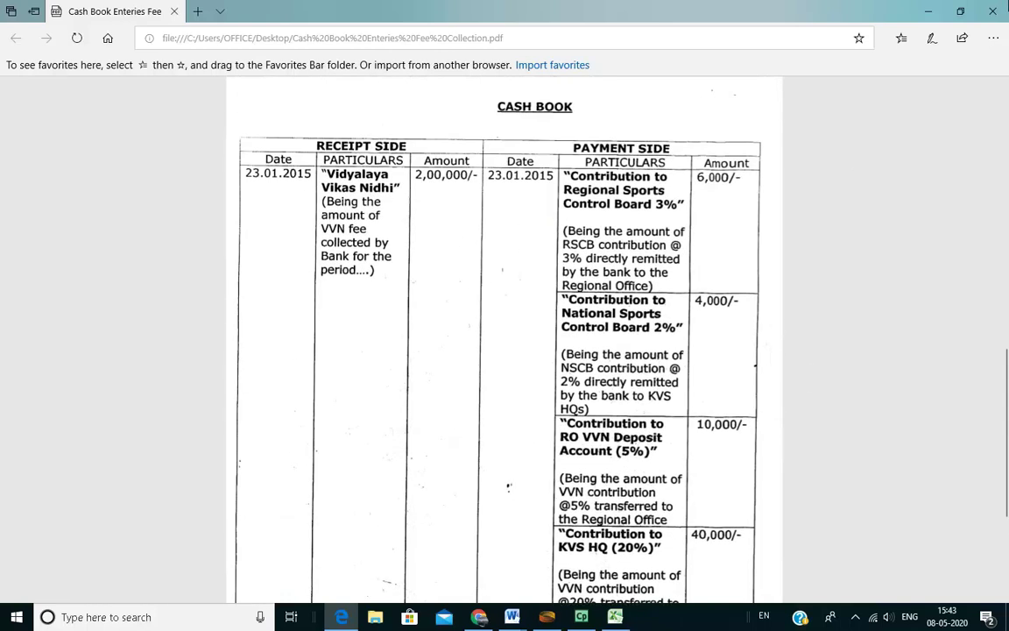
Close the PDF and bring the 1_4_19to15_4_19_VVN.xls workbook back to the front
click(998, 8)
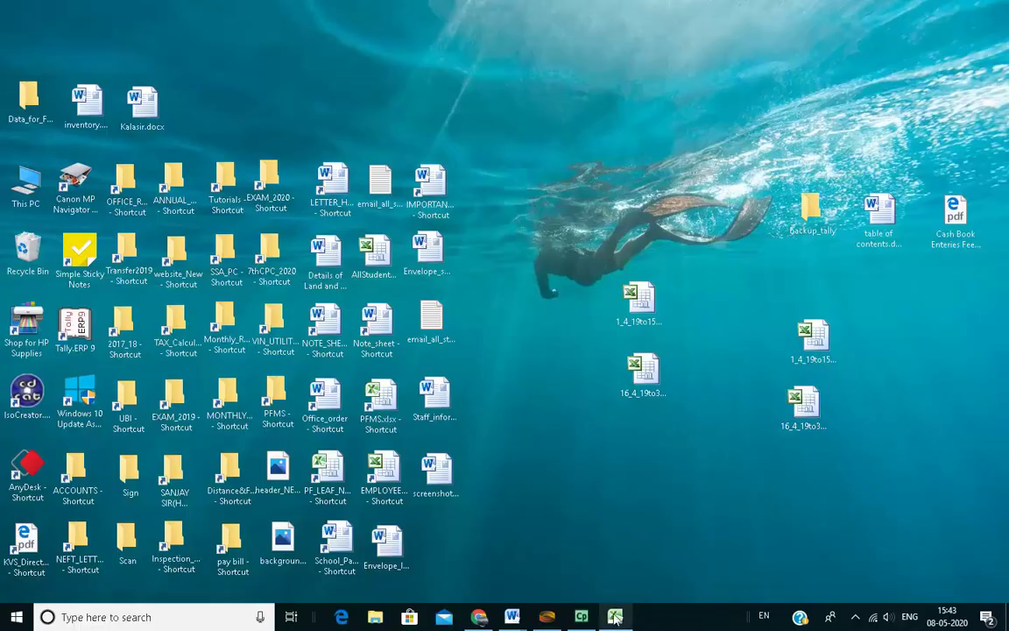
click(615, 617)
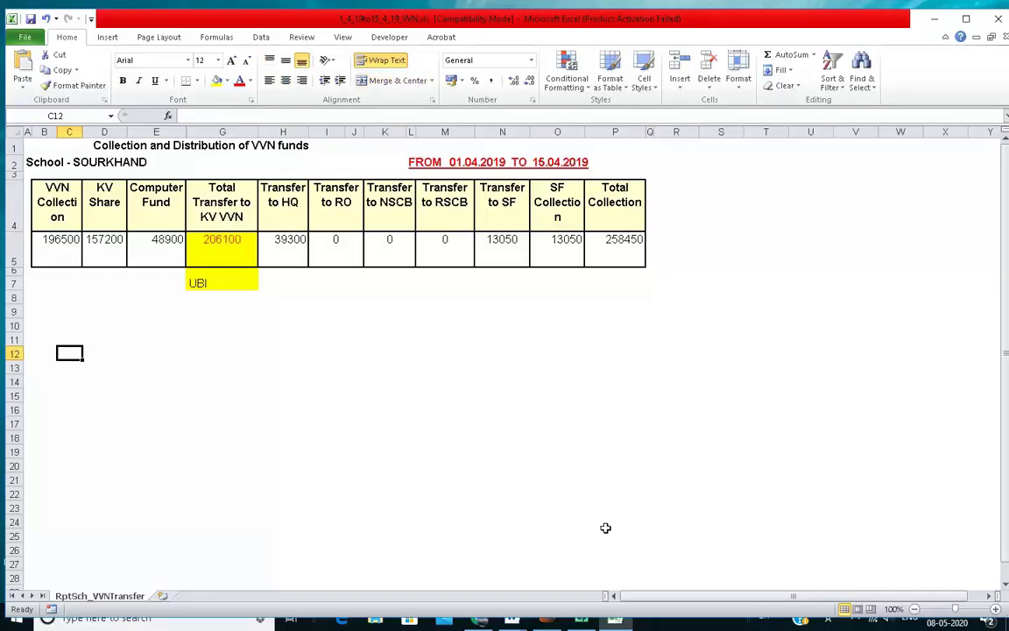
key(Left)
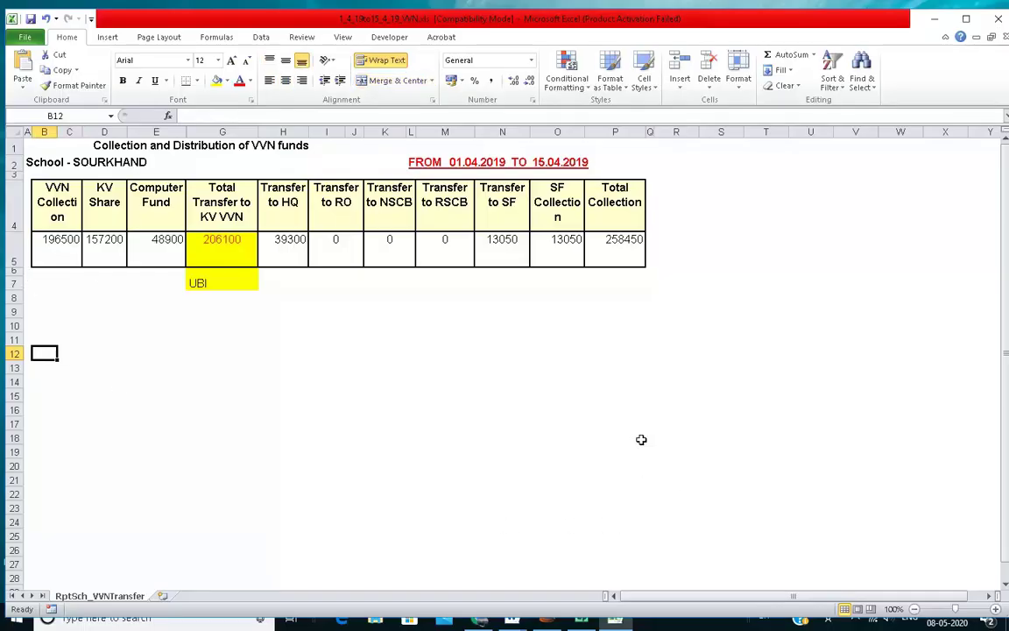
Fill the VVN Collection amount in B5 with dark olive green
click(49, 202)
click(57, 247)
click(68, 297)
scroll(80, 266, up, 4)
scroll(240, 352, up, 2)
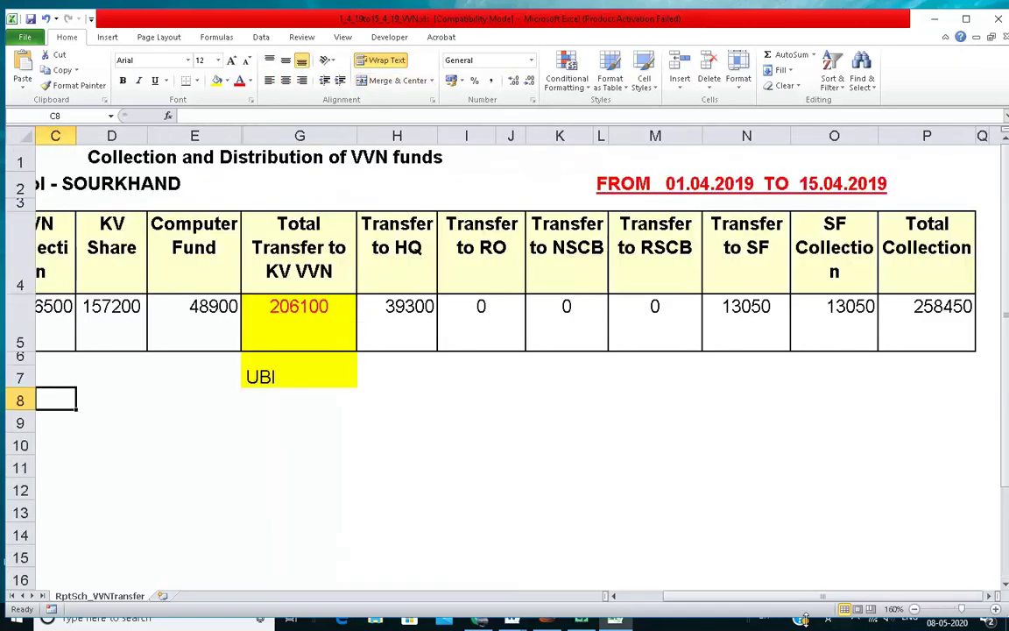
scroll(725, 548, left, 2)
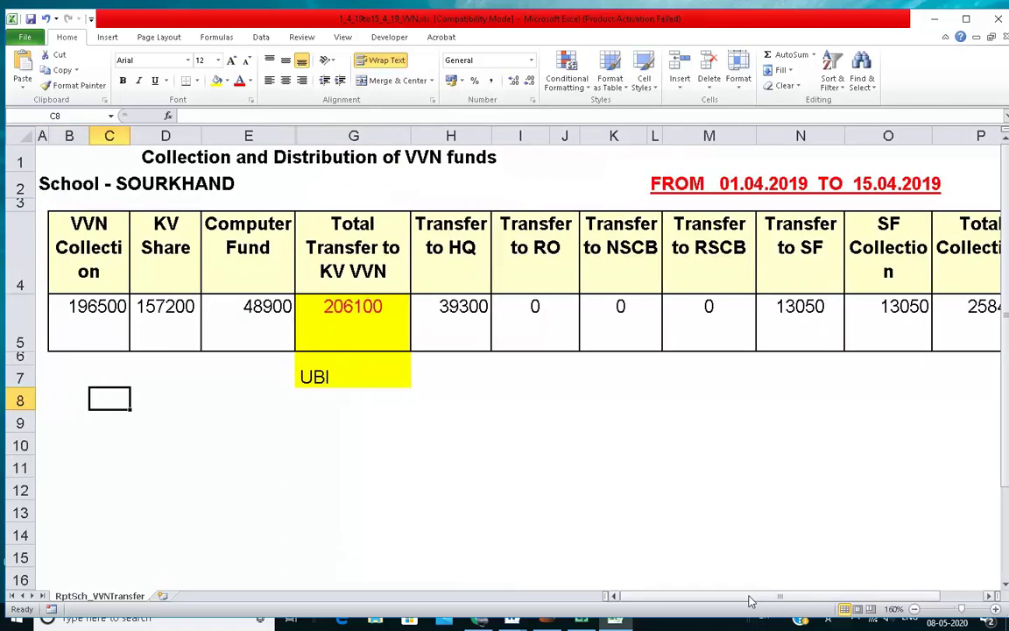
click(80, 320)
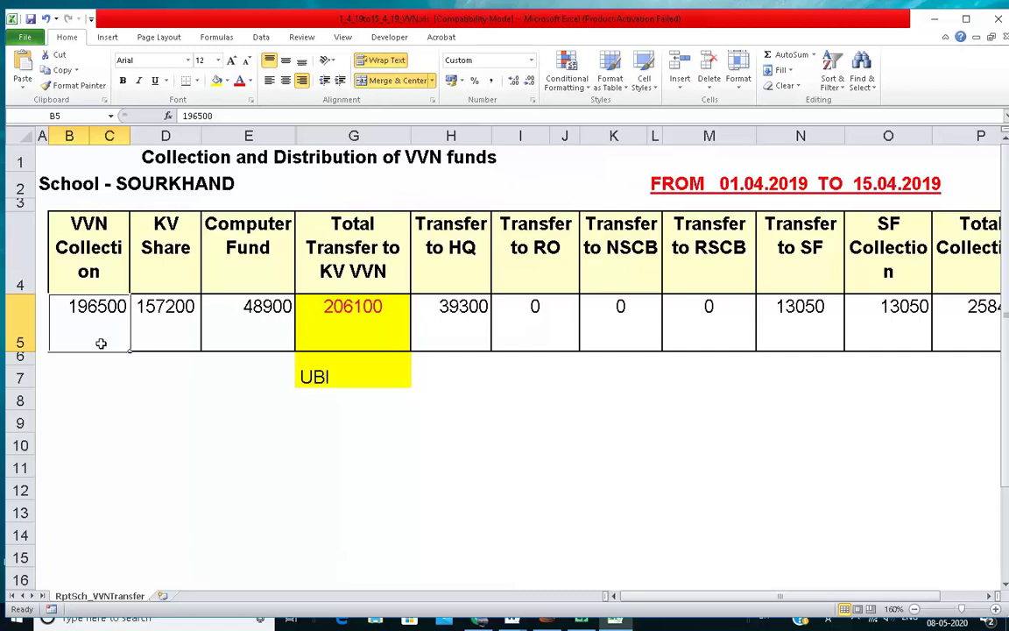
click(255, 324)
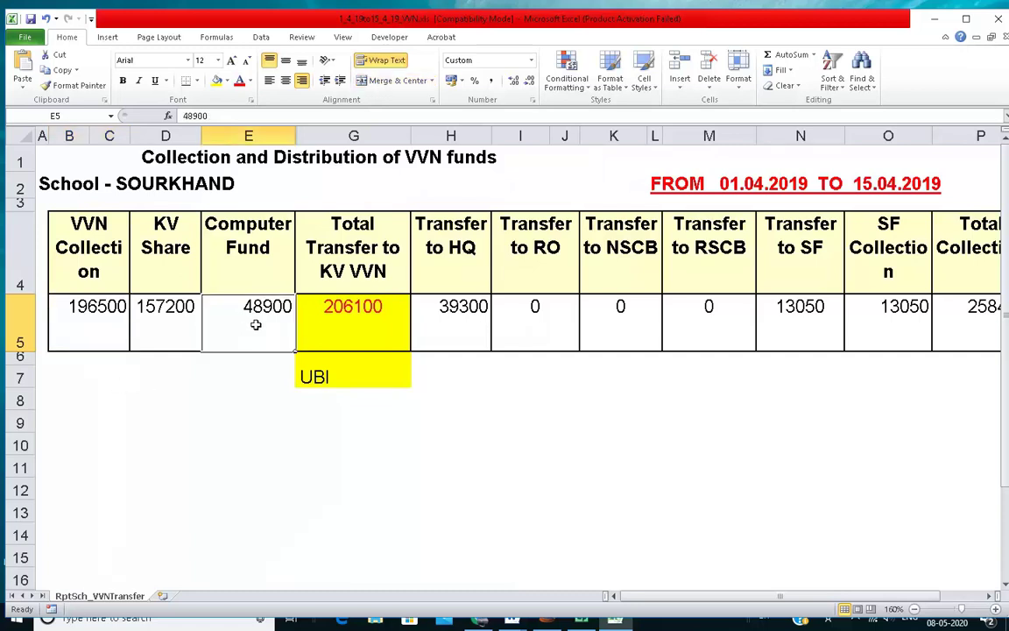
click(54, 344)
click(226, 80)
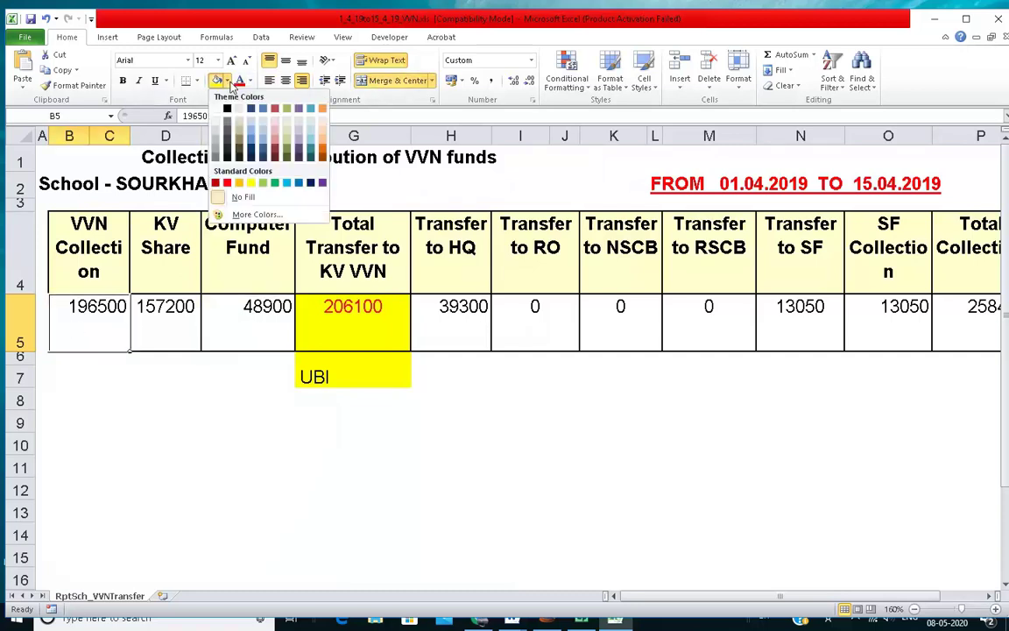
click(286, 154)
click(54, 288)
Apply the same dark green fill to the Computer Fund amount in E5
click(79, 326)
click(225, 320)
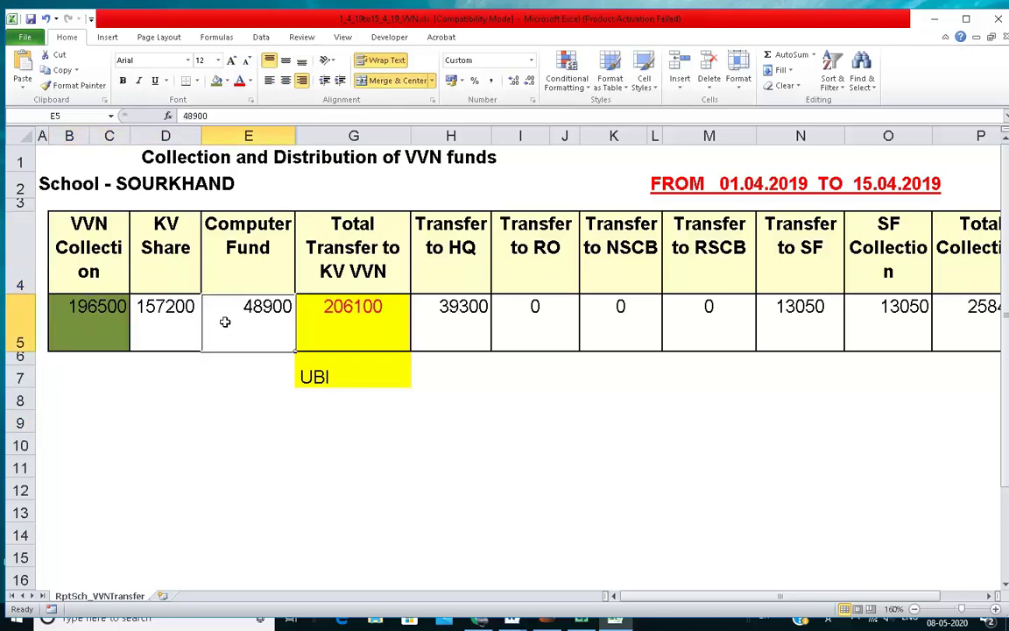
click(216, 80)
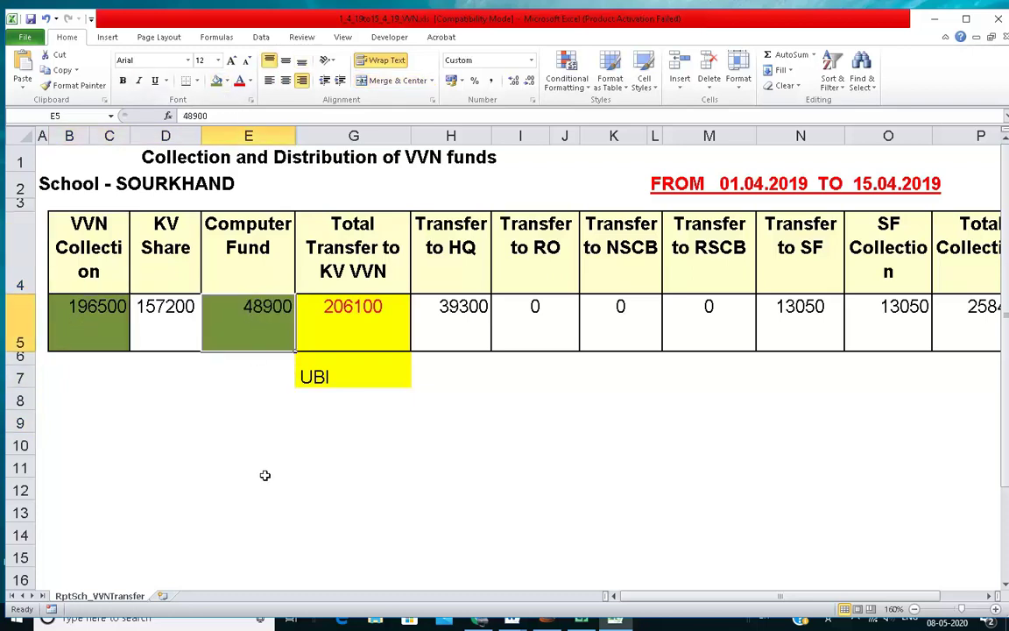
Enter 20% in H7 below the Transfer to HQ amount
click(81, 309)
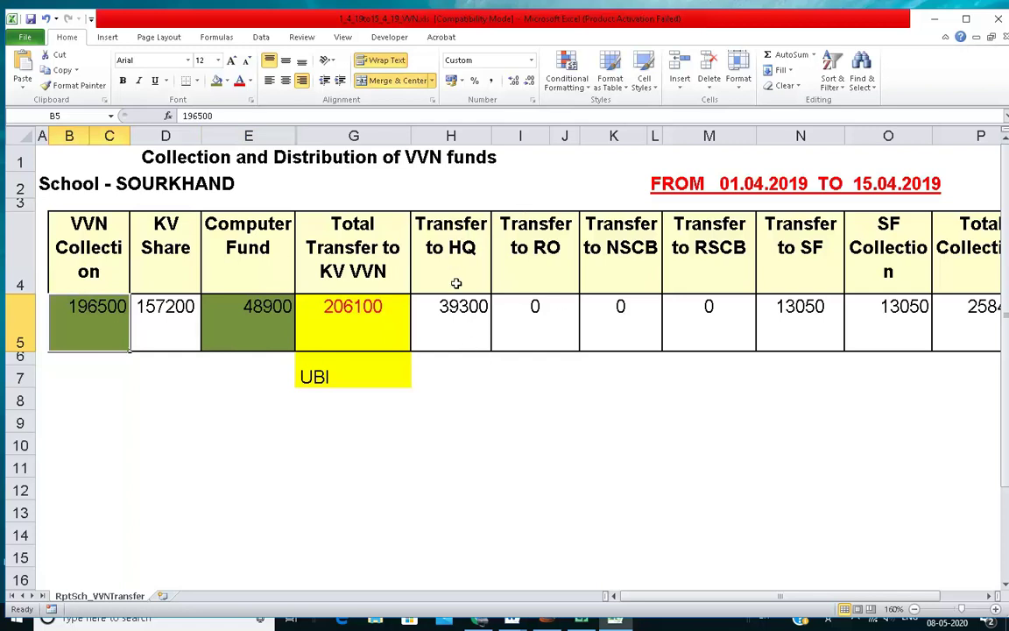
click(451, 377)
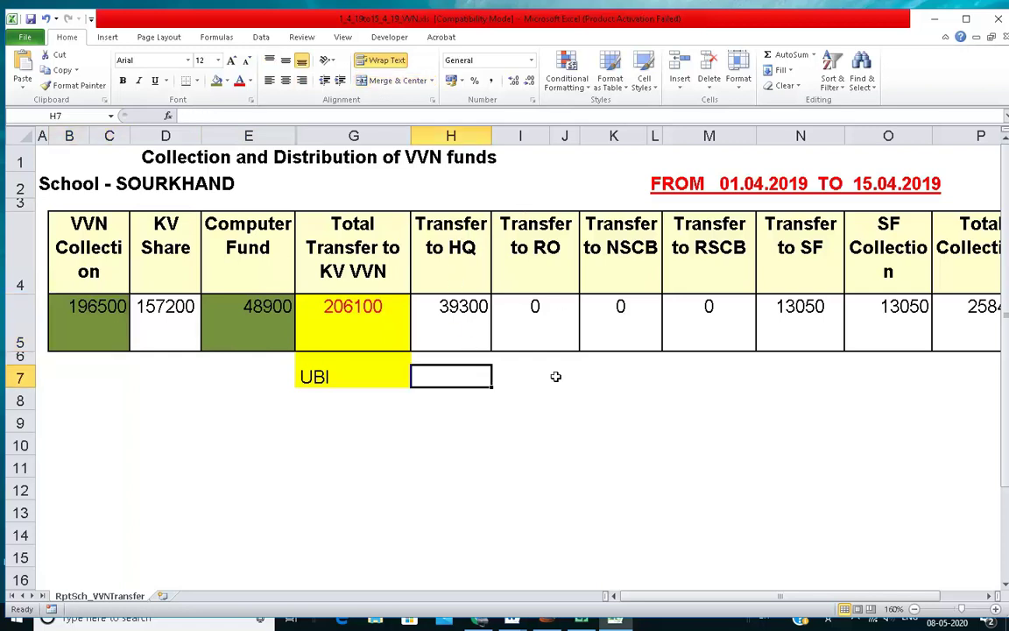
text(20%)
key(Return)
click(483, 379)
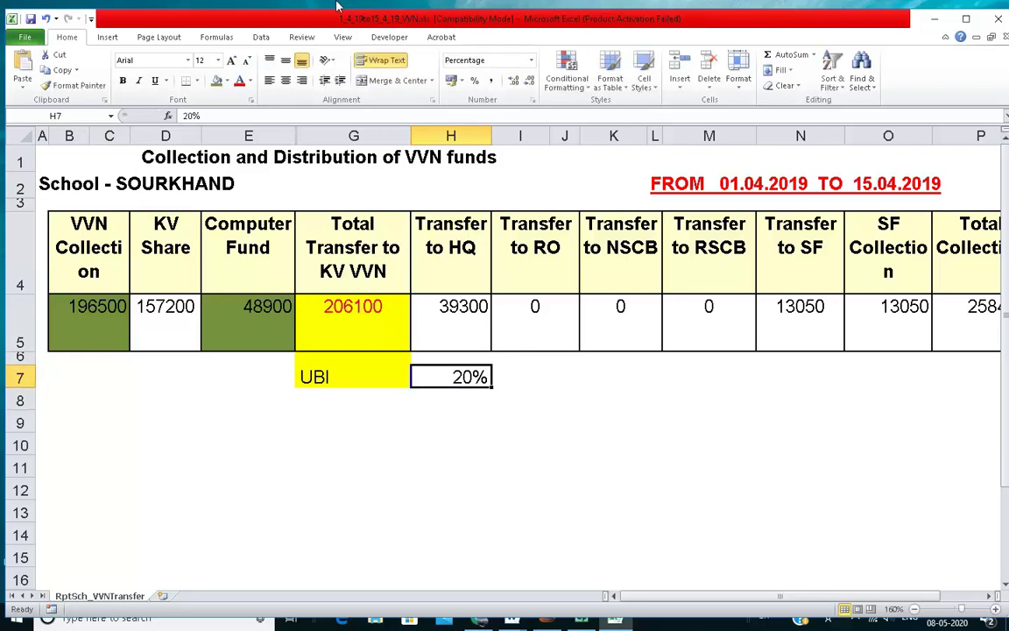
Fill the Transfer to HQ amount in H5 with the same dark green as the VVN Collection amount
click(459, 318)
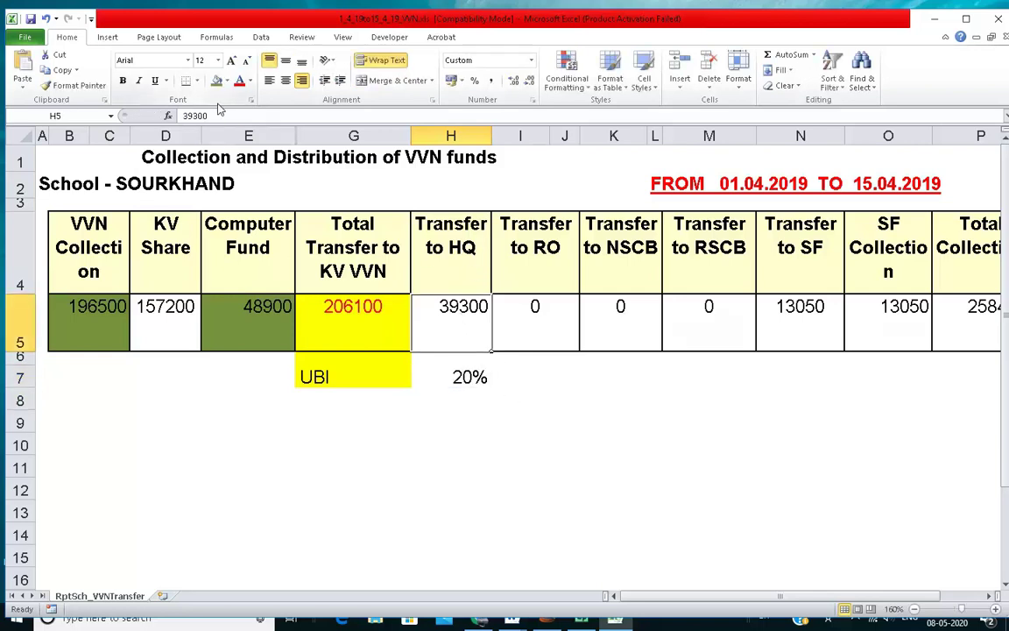
click(216, 80)
click(550, 494)
Remove the fill colour from the Computer Fund amount in E5
click(96, 318)
click(236, 321)
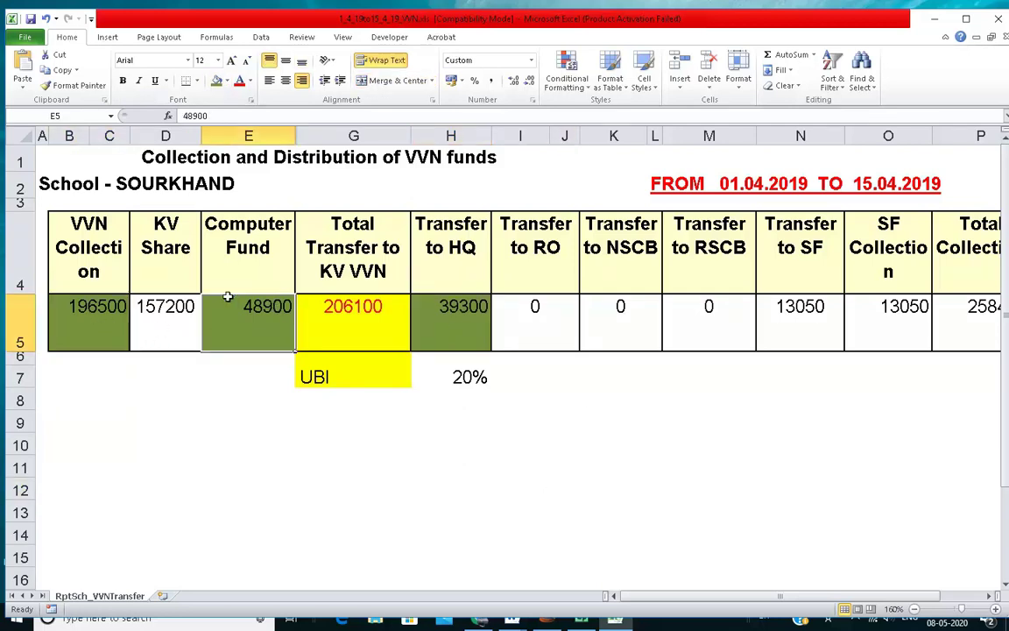
click(224, 81)
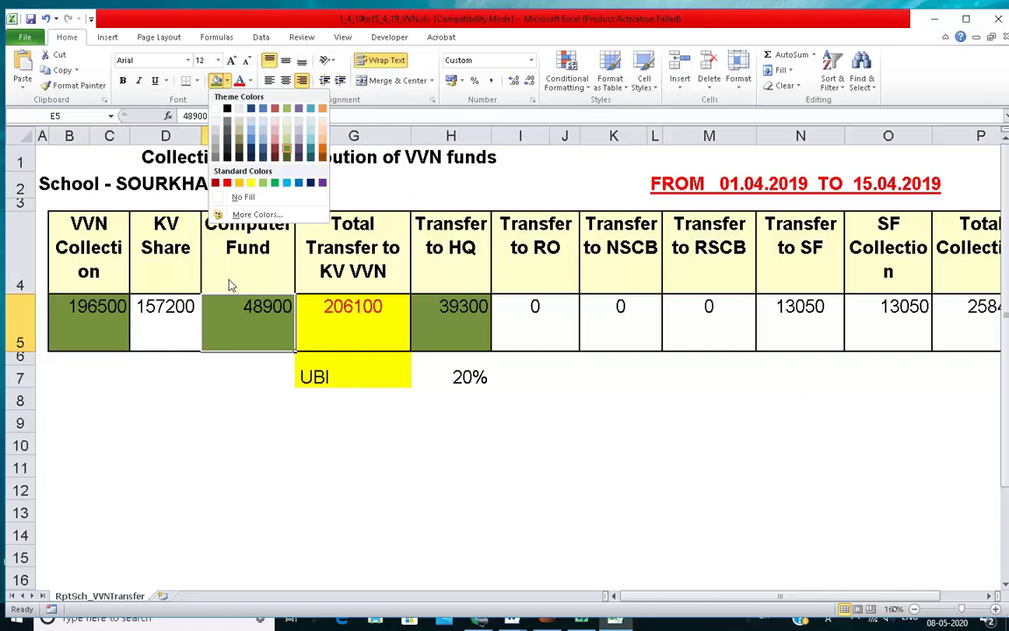
click(230, 191)
Enter 5% in I7 below the Transfer to RO amount
click(123, 331)
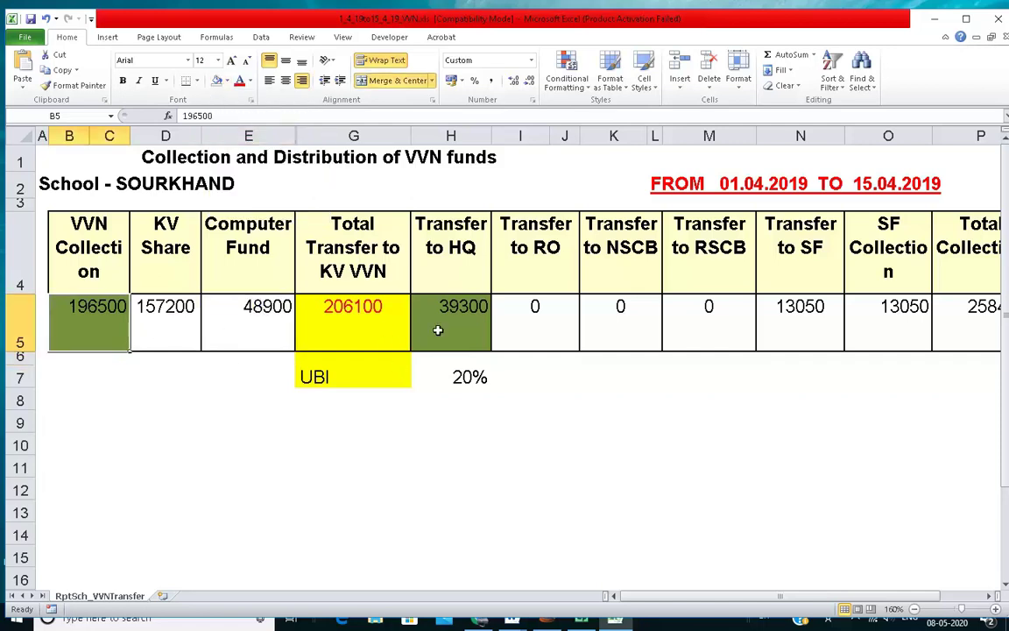
click(481, 327)
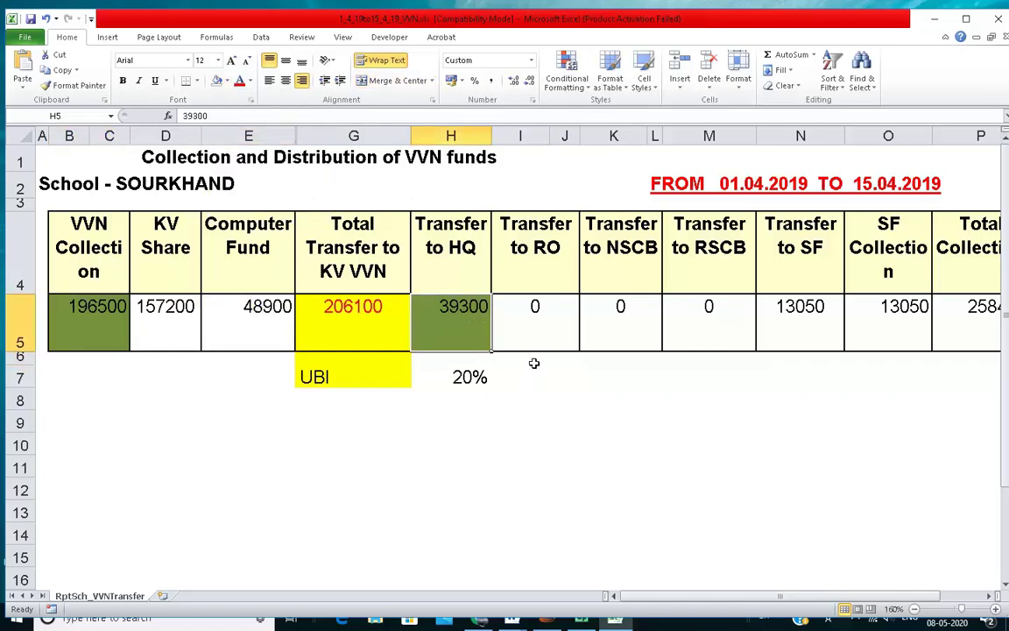
click(538, 376)
text(5%)
key(ctrl+Return)
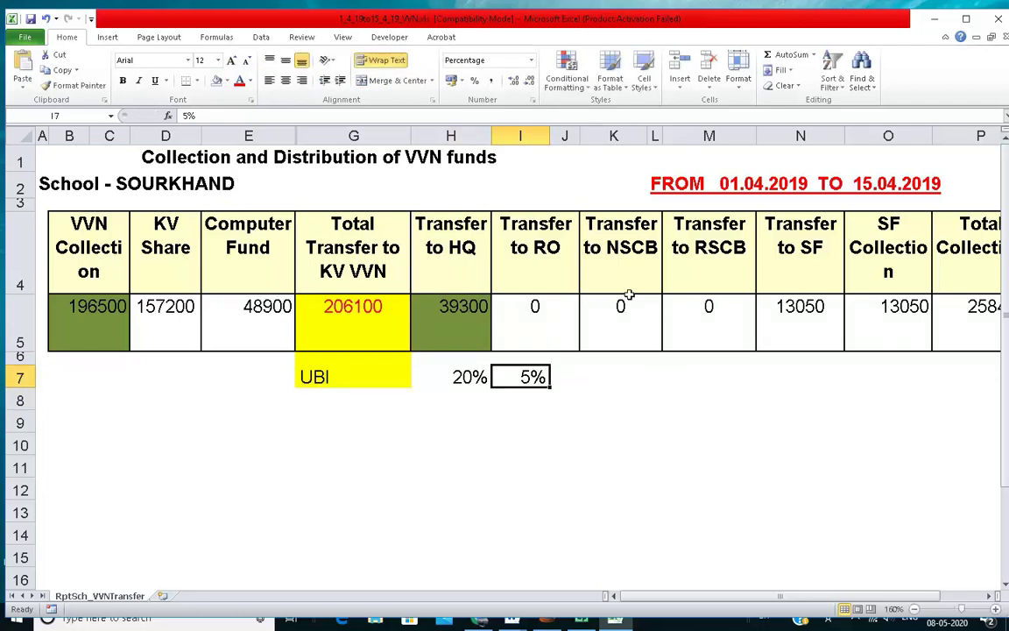
Enter 2% in K7 below the Transfer to NSCB amount and 3% in M7 below the Transfer to RSCB amount
click(614, 384)
text(2%)
key(Return)
click(614, 384)
click(79, 332)
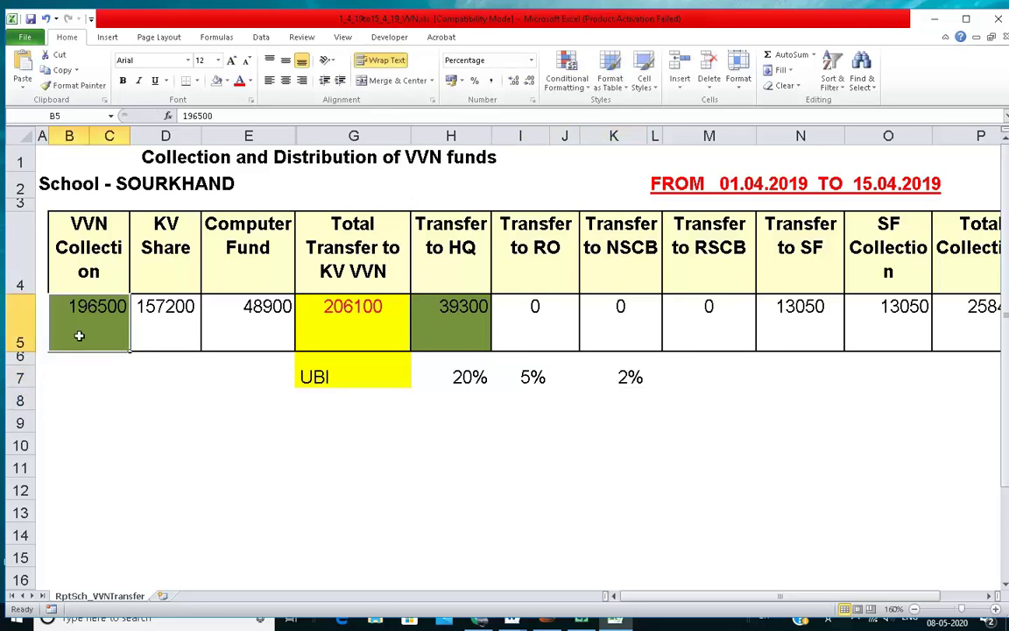
click(697, 375)
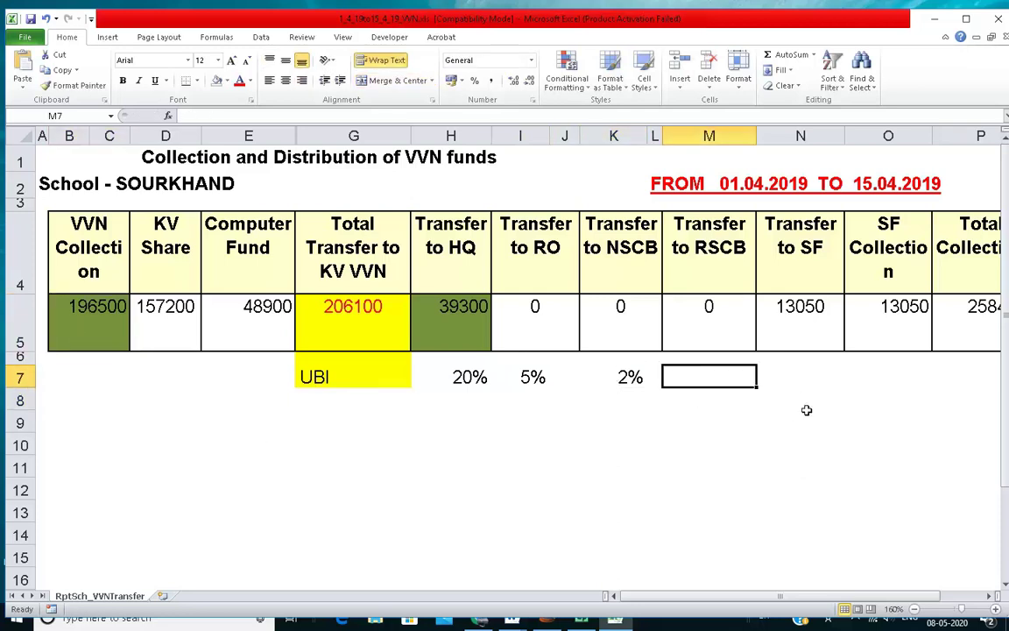
text(3%)
key(ctrl+Return)
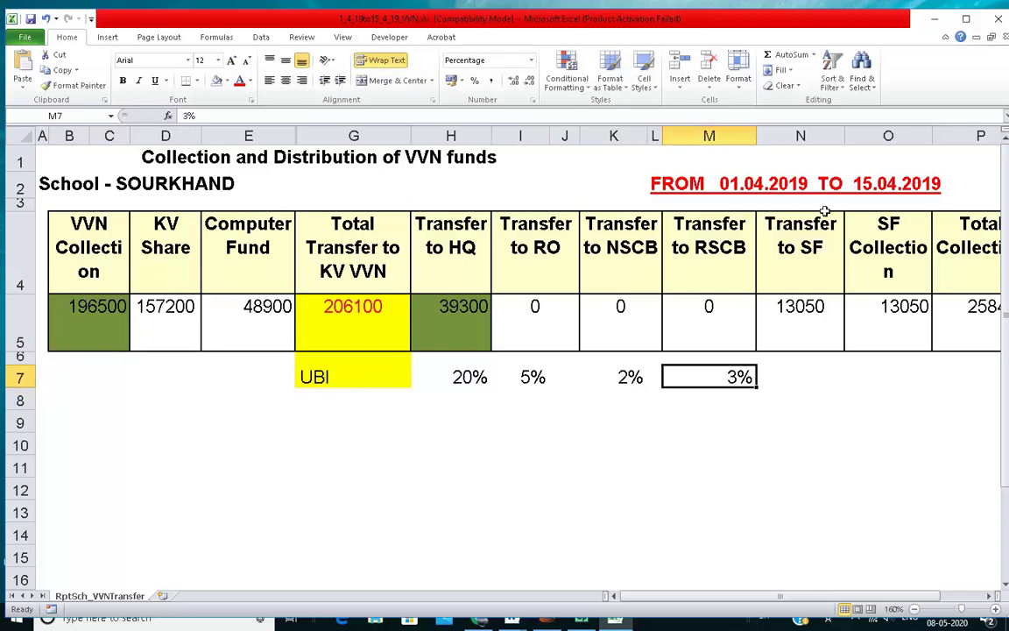
Examine the SF and total collection columns, the VVN Collection, and the amounts transferred to HQ, RO, NSCB and RSCB
click(838, 251)
drag(838, 251, 890, 331)
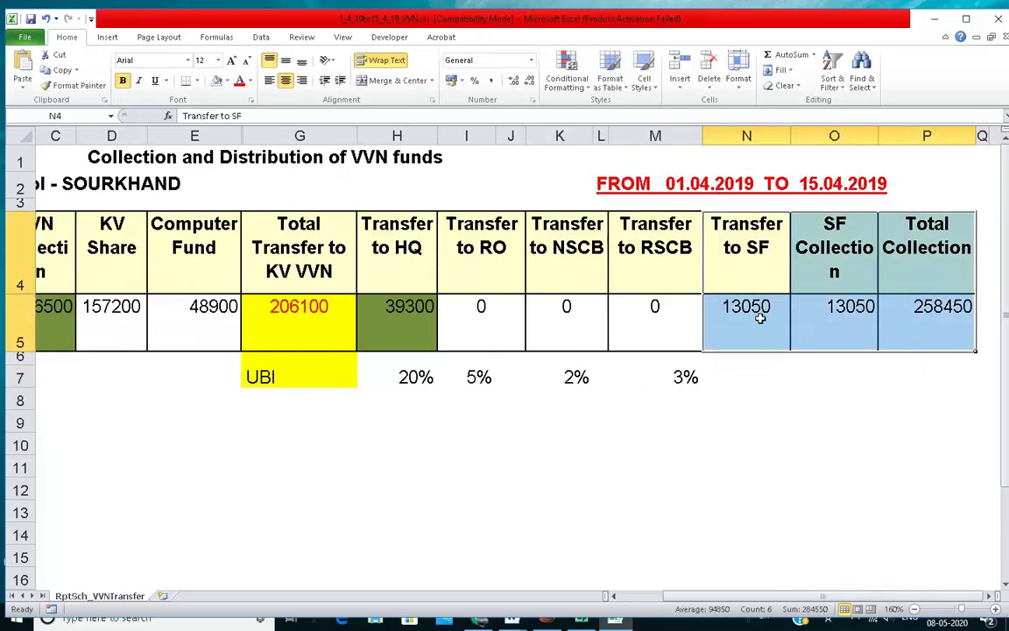
click(839, 358)
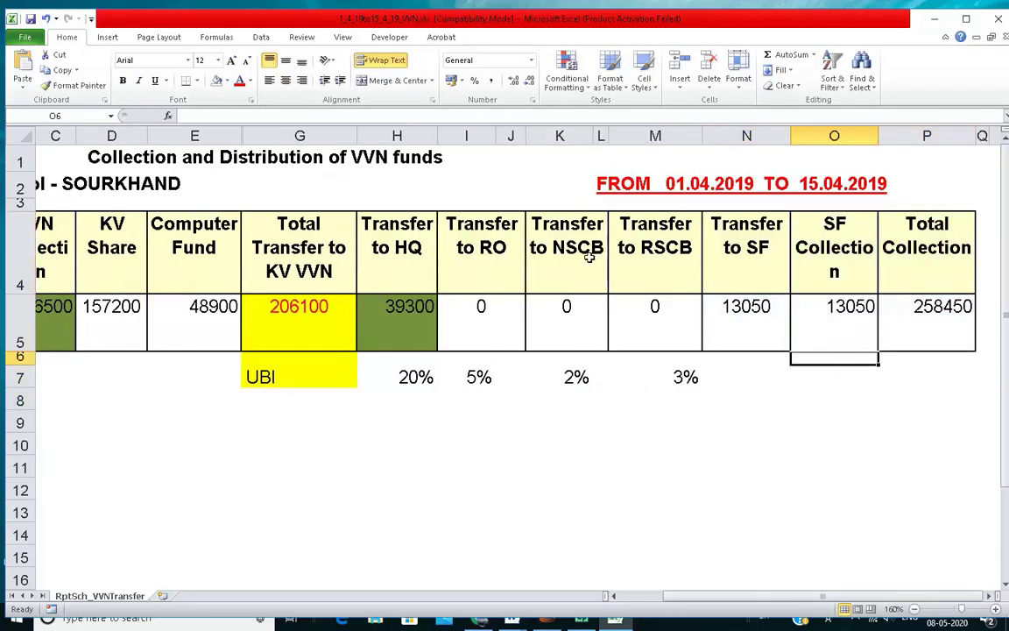
click(731, 321)
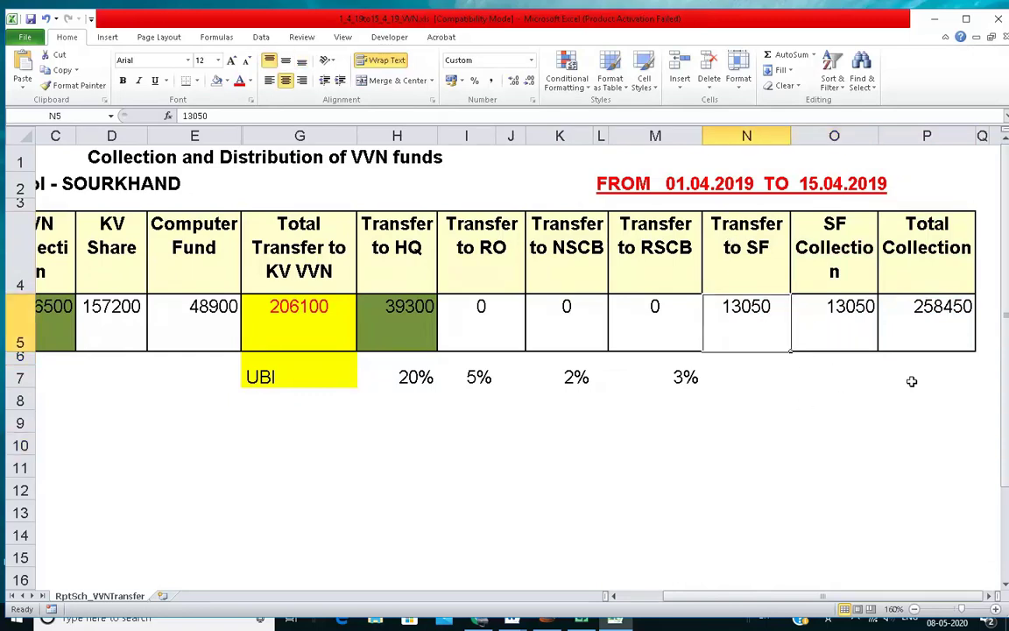
scroll(824, 539, left, 2)
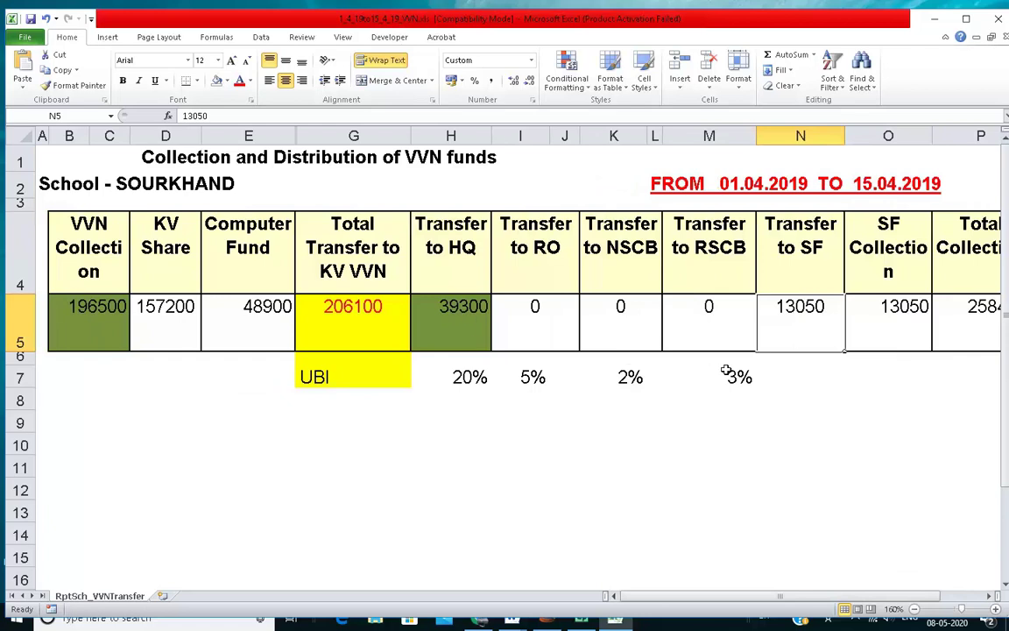
click(65, 325)
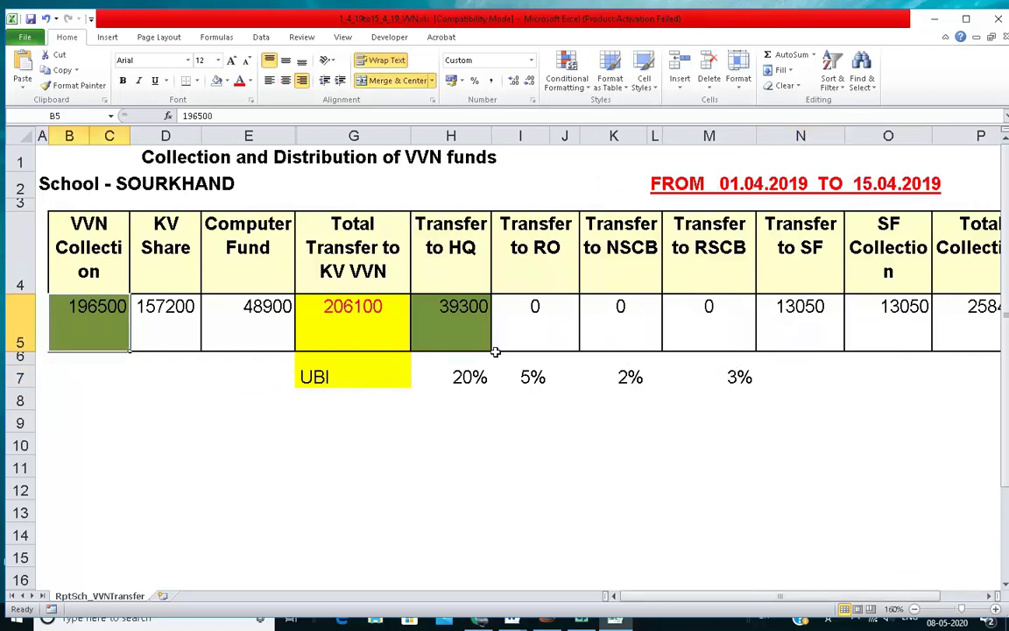
click(451, 311)
click(539, 325)
click(618, 311)
click(699, 317)
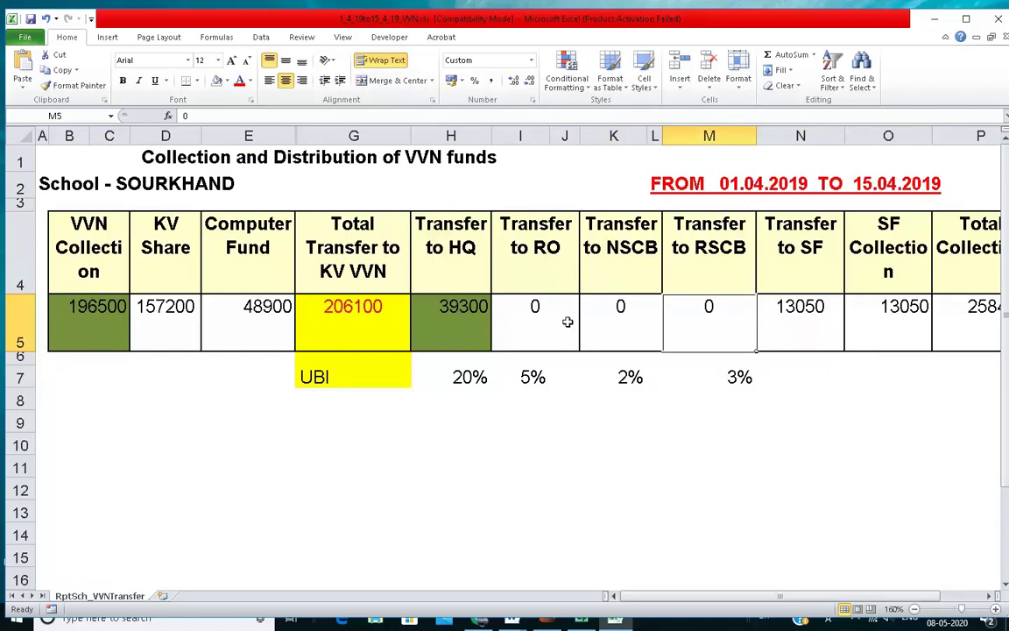
Calculate the KV share in D8 by subtracting the HQ, RO, NSCB and RSCB transfers from VVN Collection with =B5-H5-I5-K5-M5
click(140, 397)
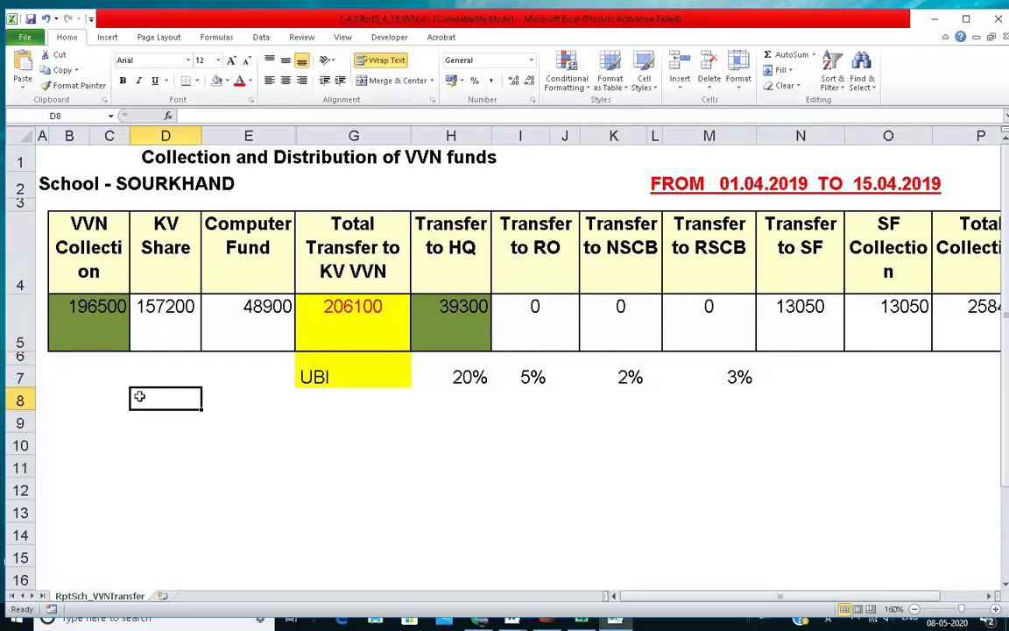
click(268, 323)
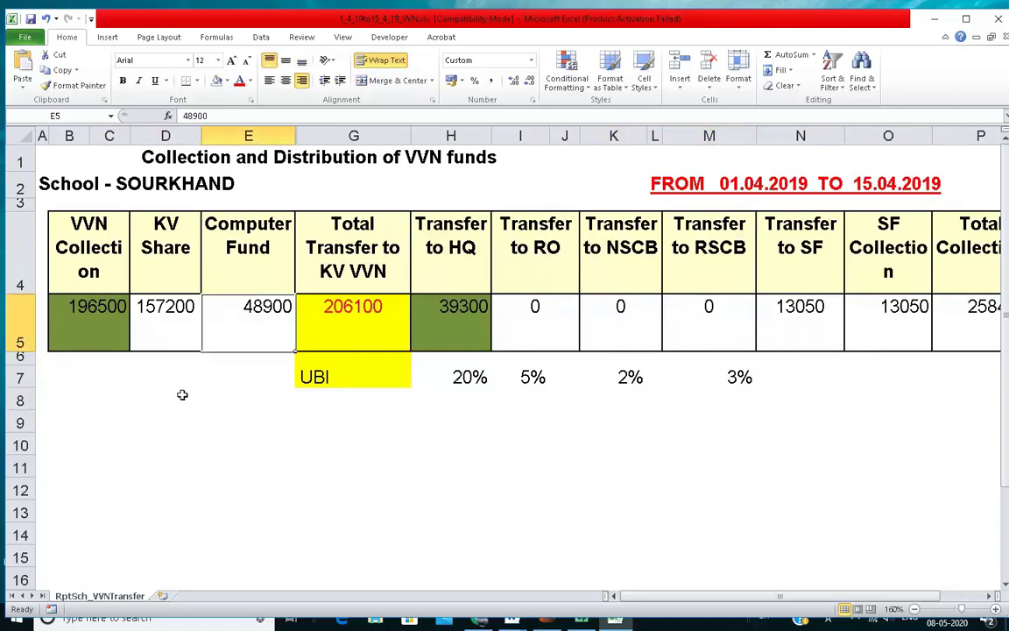
click(83, 403)
click(141, 383)
click(156, 404)
text(=)
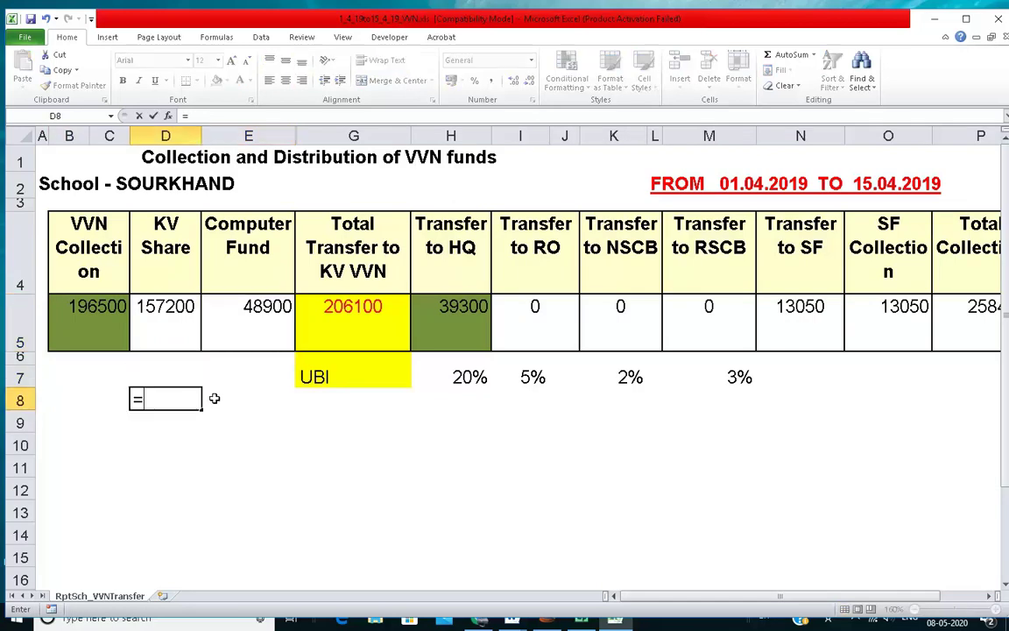
click(82, 313)
text(-)
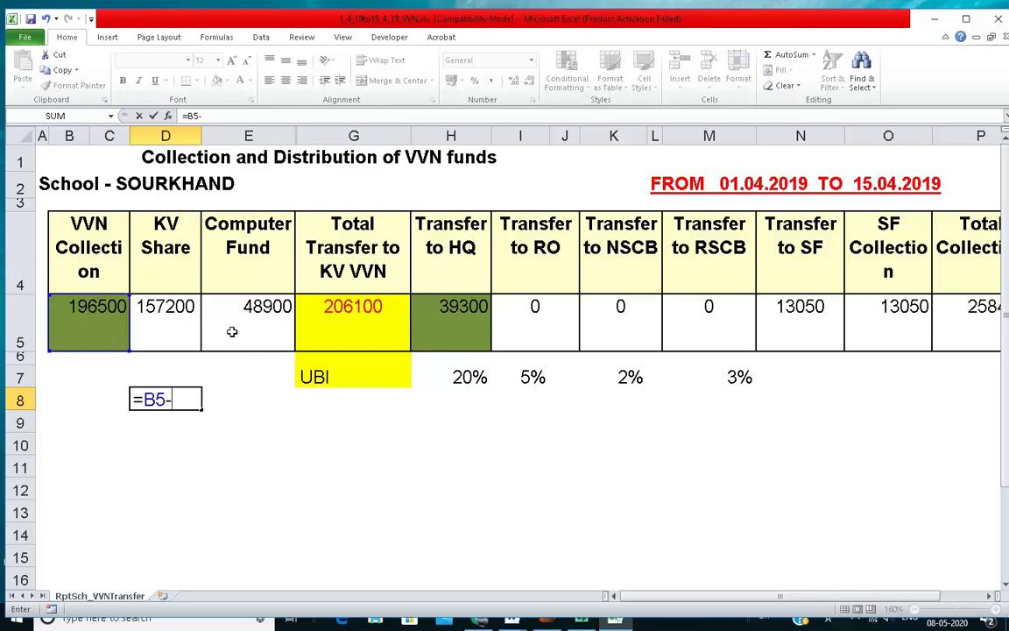
click(458, 313)
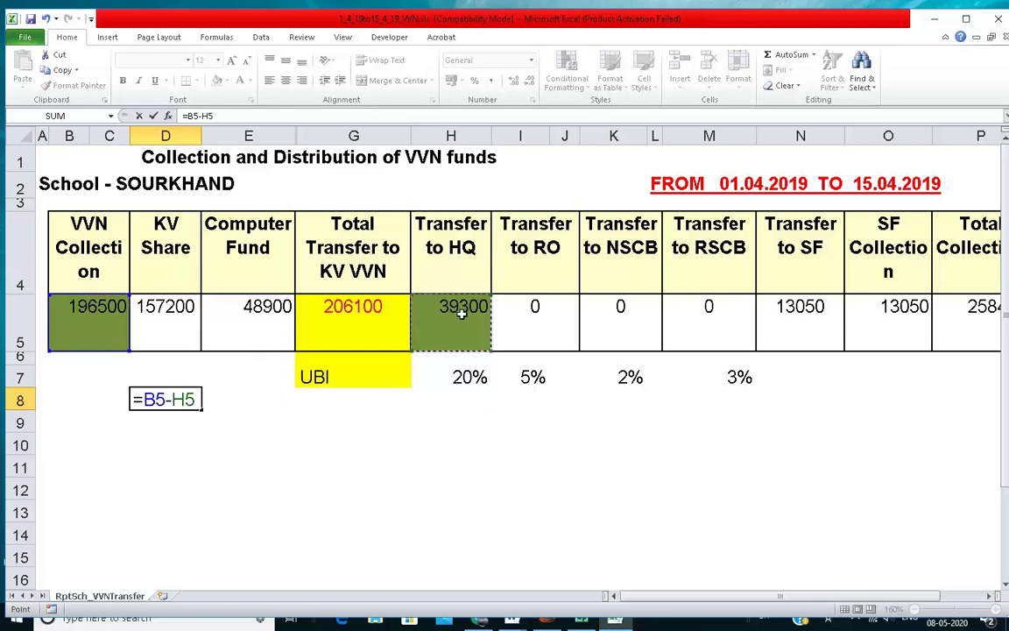
text(-)
click(534, 324)
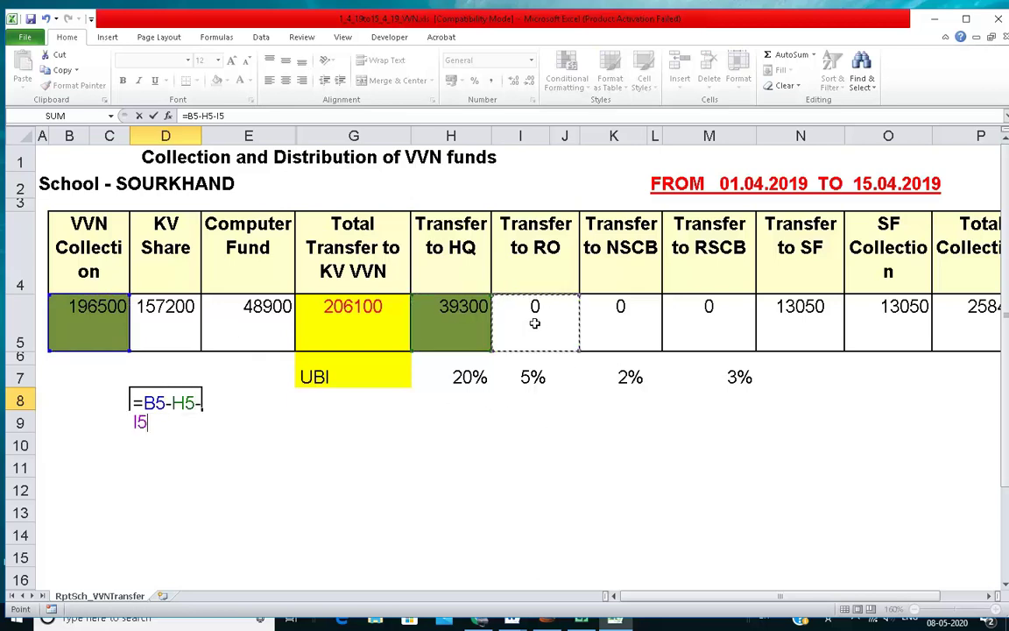
text(-)
click(622, 321)
text(-)
click(715, 313)
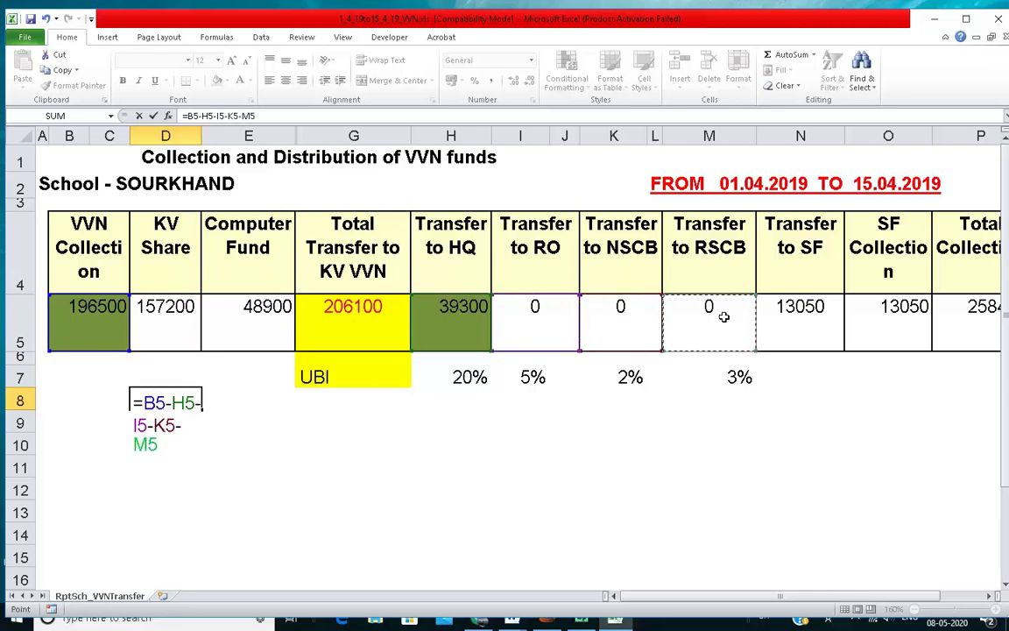
key(Return)
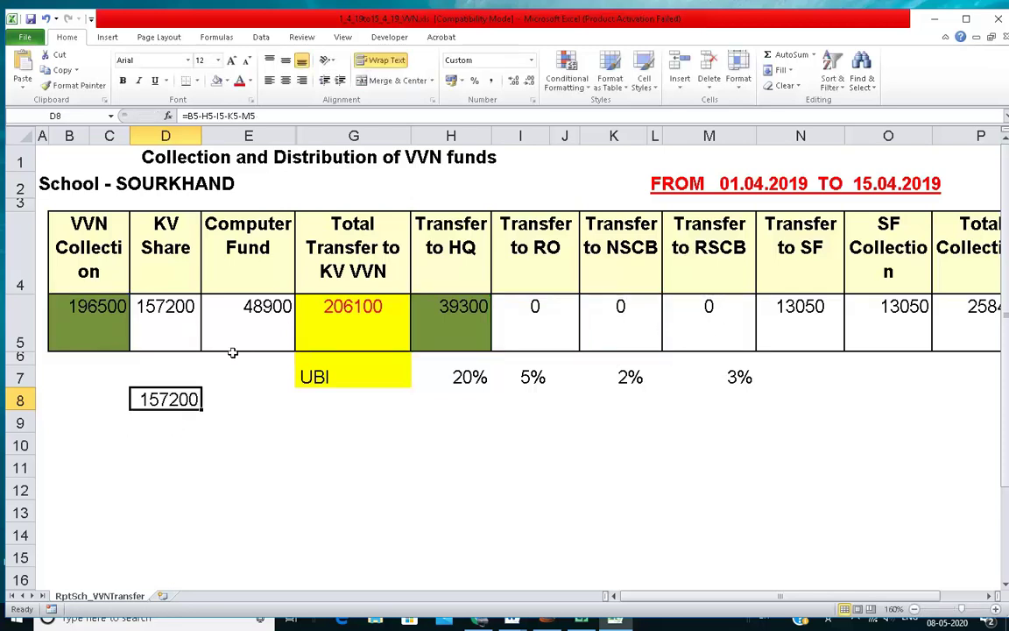
Add the calculated KV share and the Computer Fund amount in D10 with =D8+E5
click(181, 421)
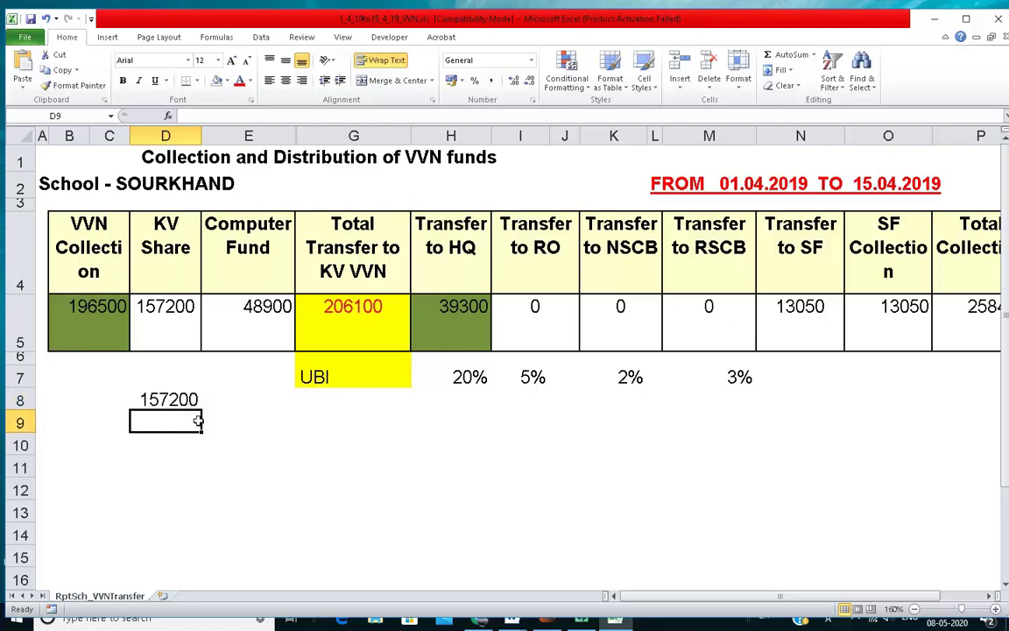
click(254, 307)
click(166, 438)
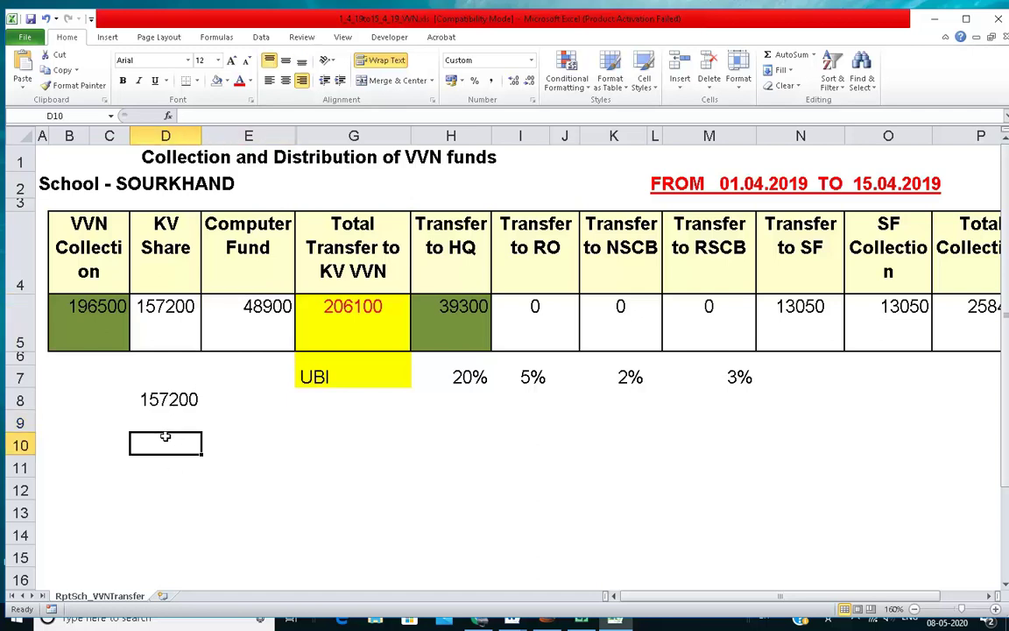
click(165, 421)
click(172, 448)
text(=)
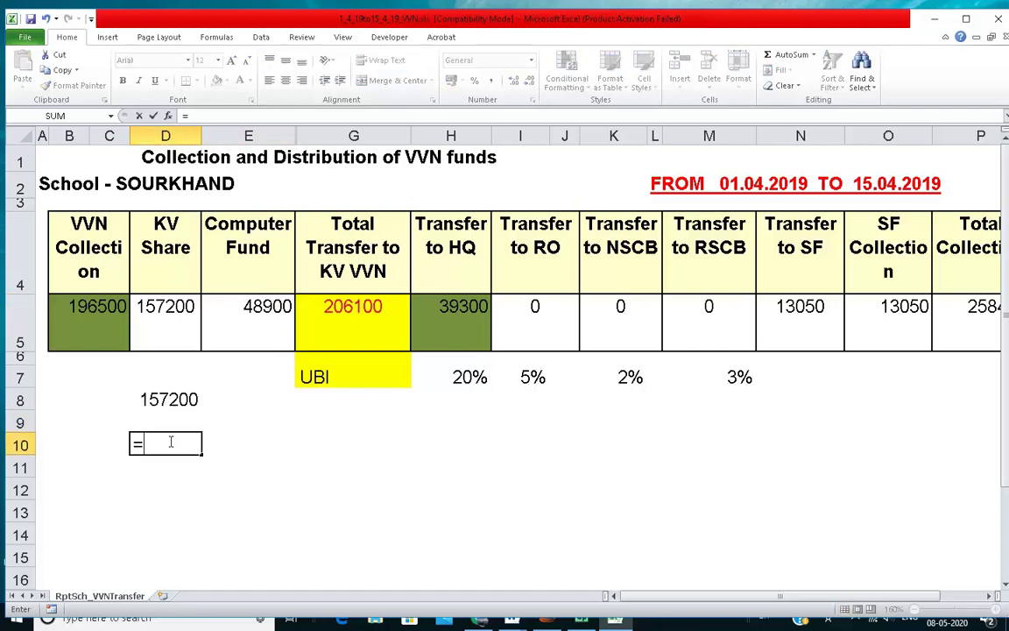
click(165, 399)
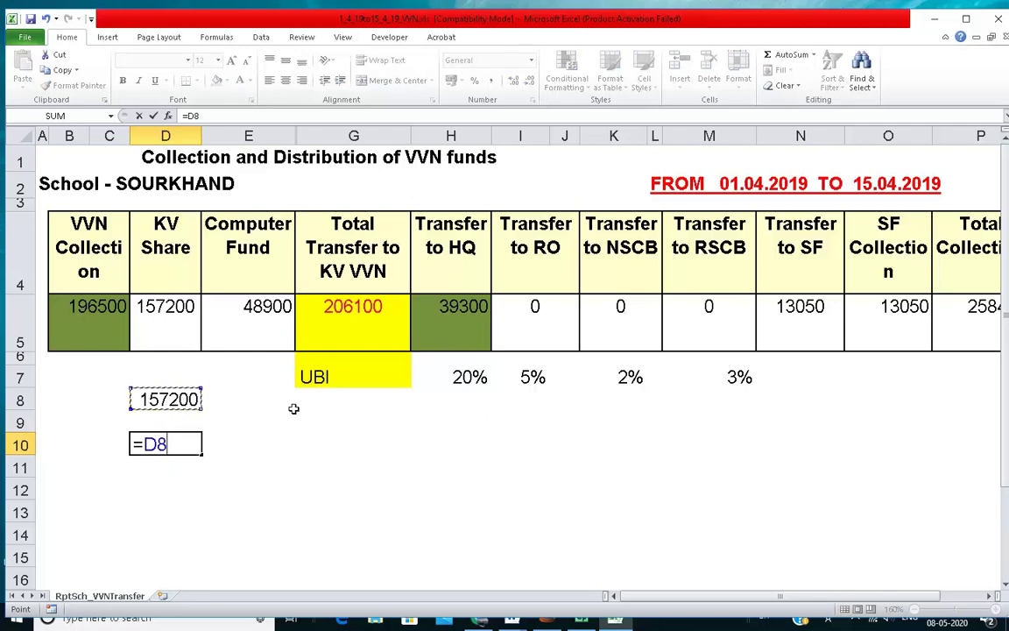
text(+)
click(260, 317)
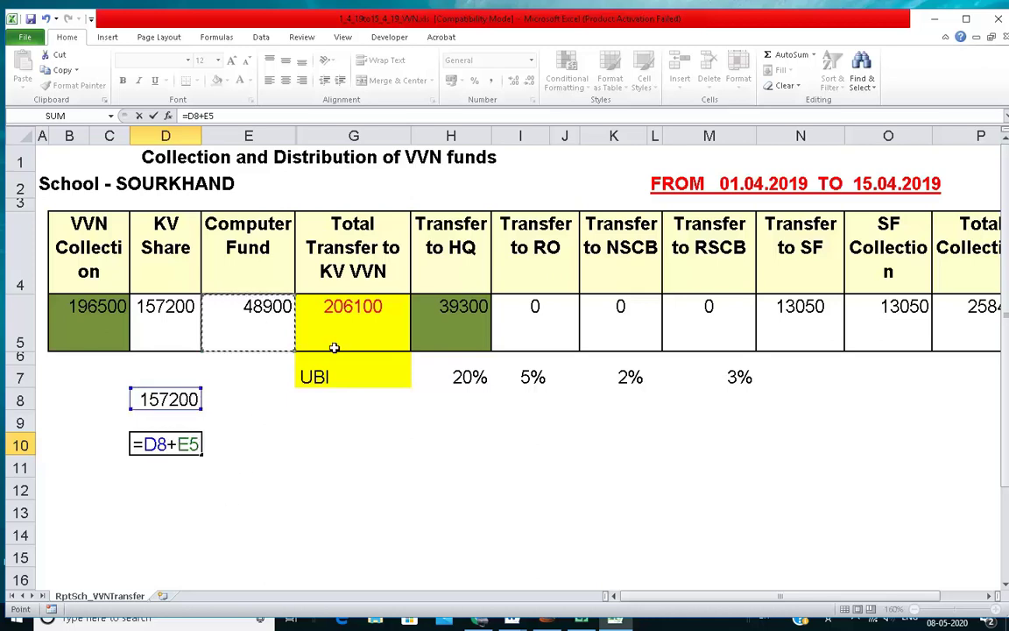
key(Return)
key(Up)
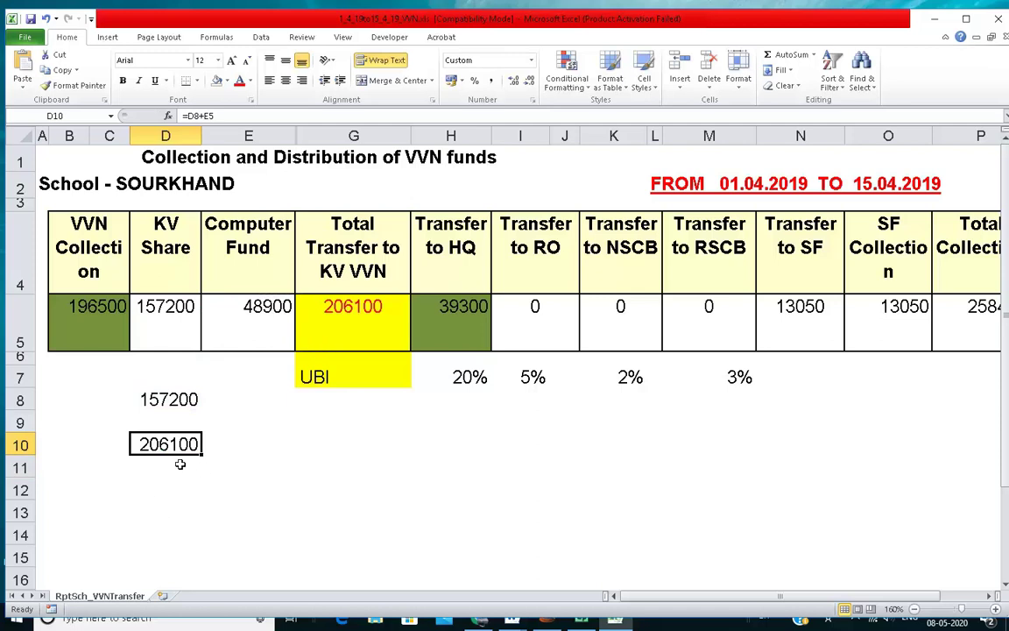
Compare D10 with the Total Transfer to KV VVN amount and format D10 with red text and a yellow fill
click(368, 306)
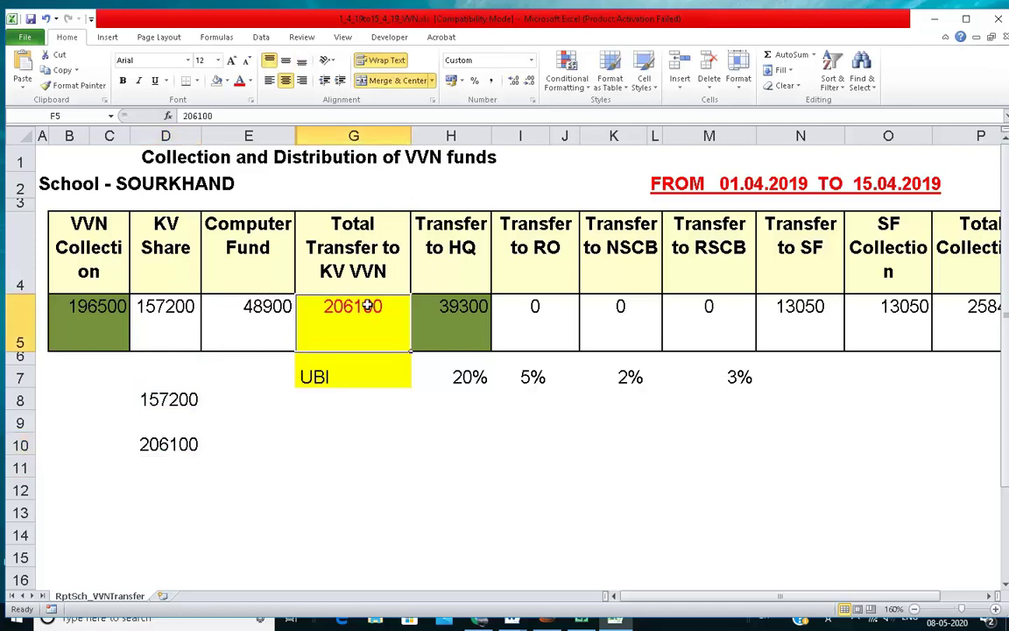
click(159, 440)
click(358, 313)
click(176, 442)
click(238, 80)
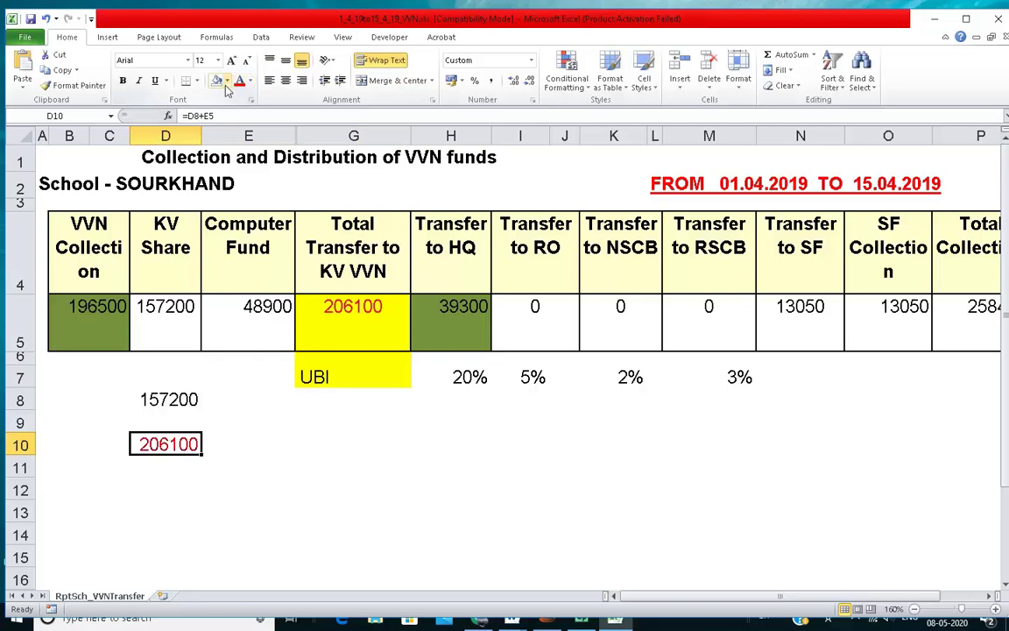
click(225, 81)
click(249, 182)
click(353, 485)
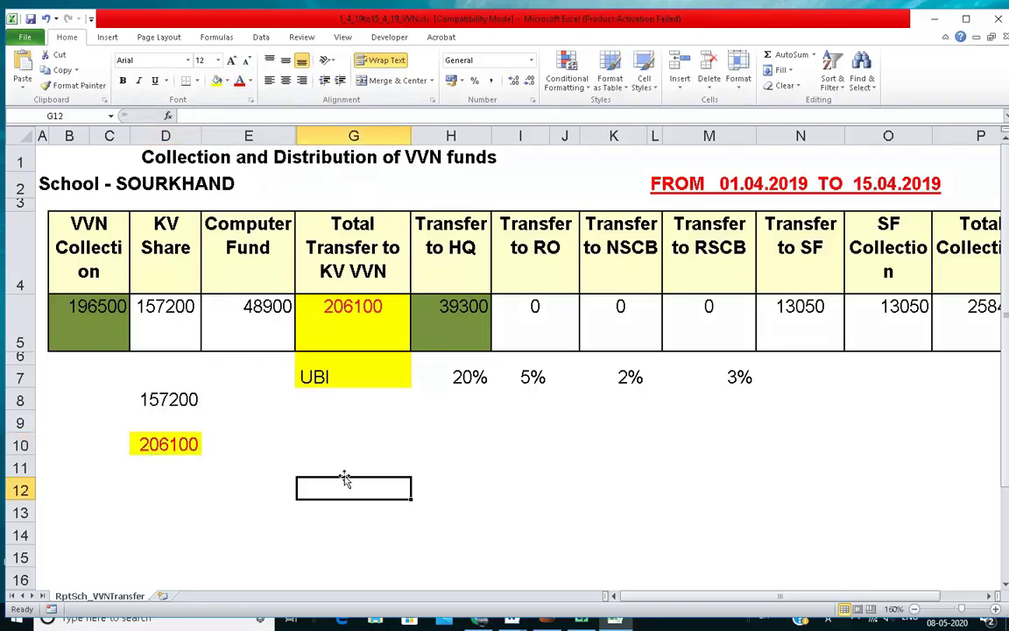
Enter the label Receipt in B12 below the calculations
scroll(759, 453, down, 2)
scroll(718, 465, up, 2)
scroll(689, 473, down, 2)
scroll(107, 480, up, 1)
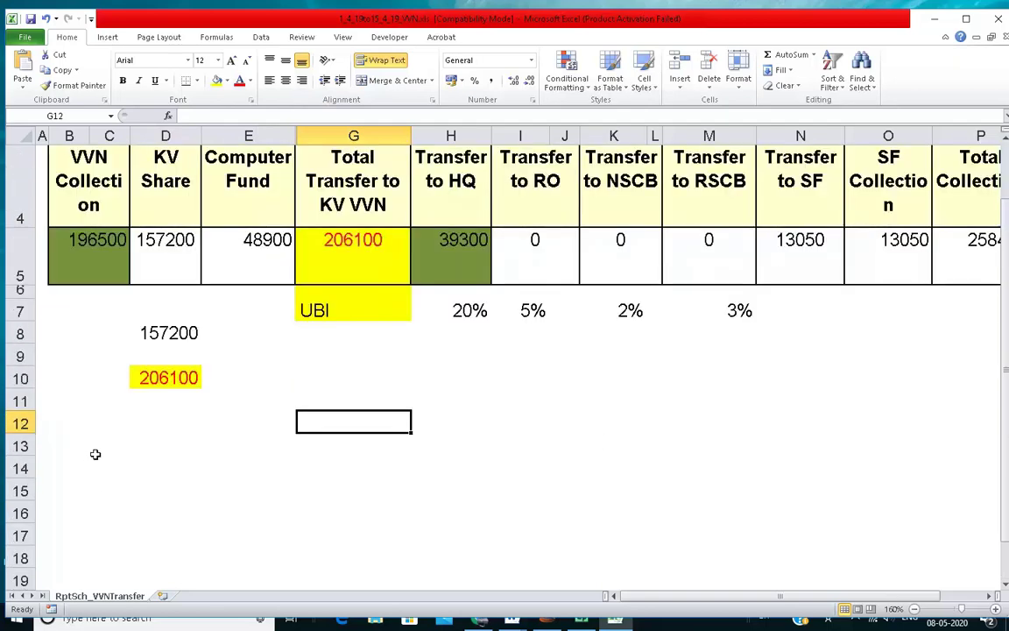
click(75, 422)
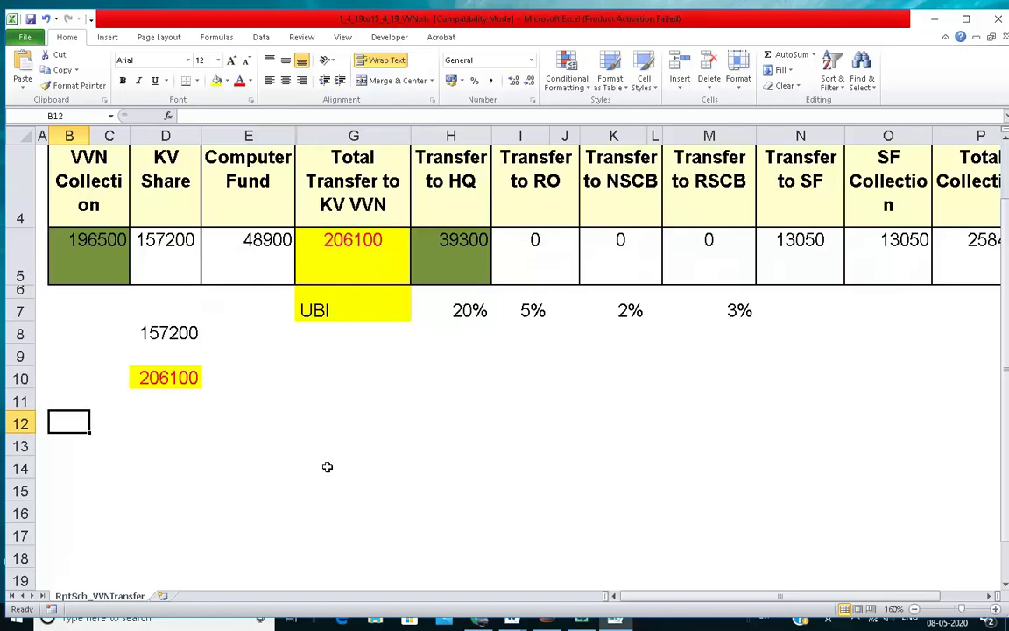
text(Re)
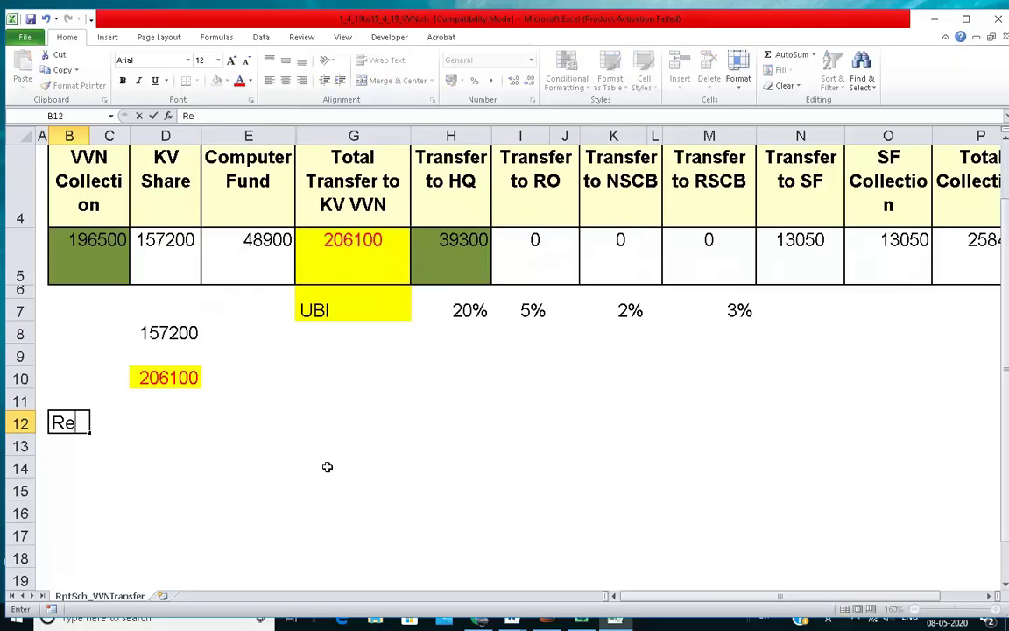
text(ceipt)
key(ctrl+Return)
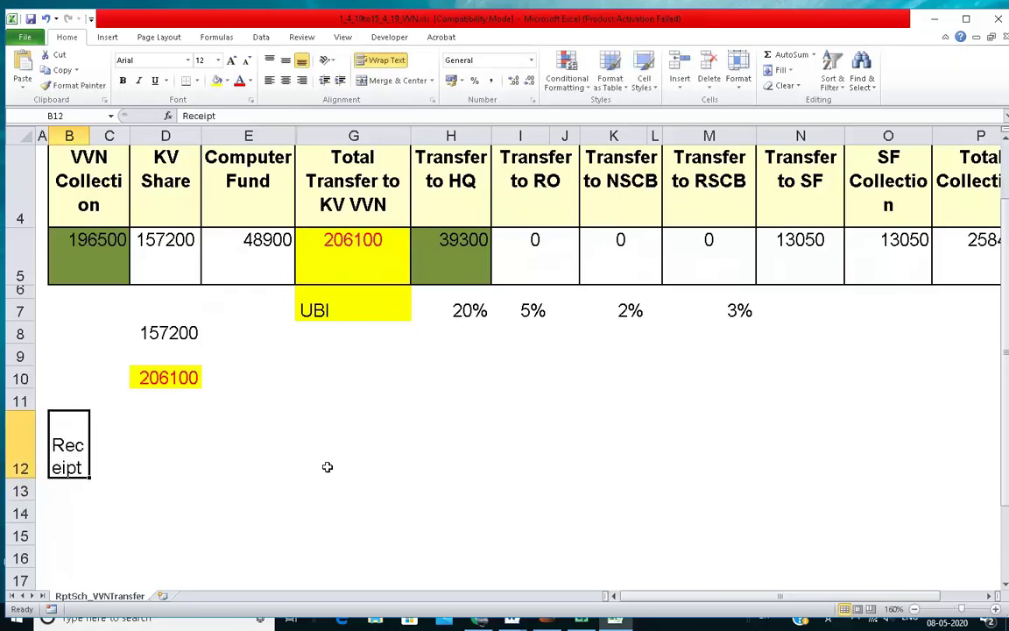
Turn off text wrapping for the Receipt label in B12 and enter the label VVVN Collection in B13
click(372, 60)
key(Return)
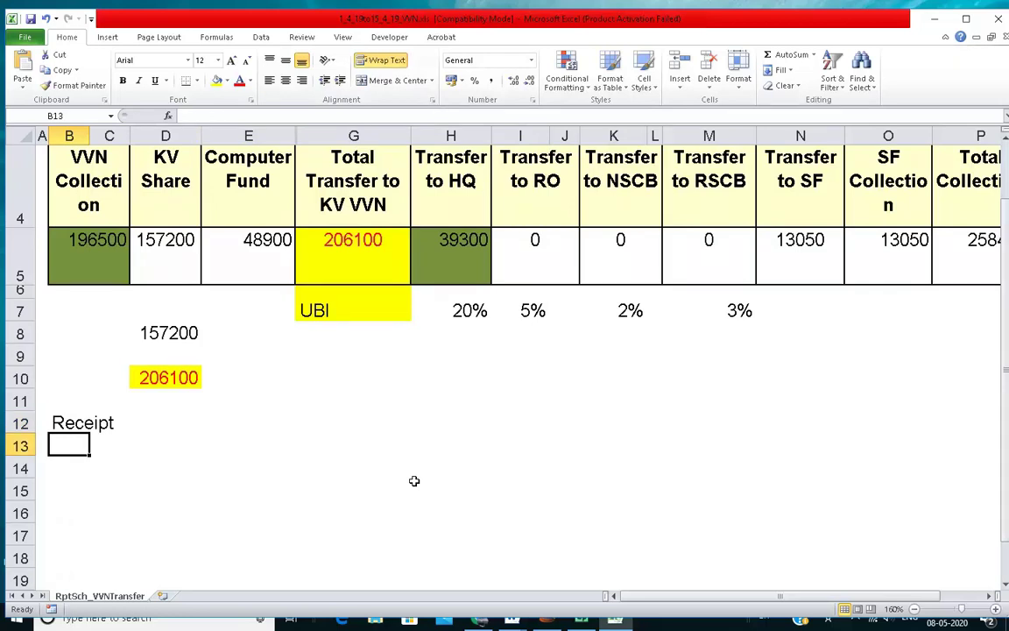
text(Vidya)
key(BackSpace)
key(BackSpace)
key(BackSpace)
key(BackSpace)
text(VVN Collection)
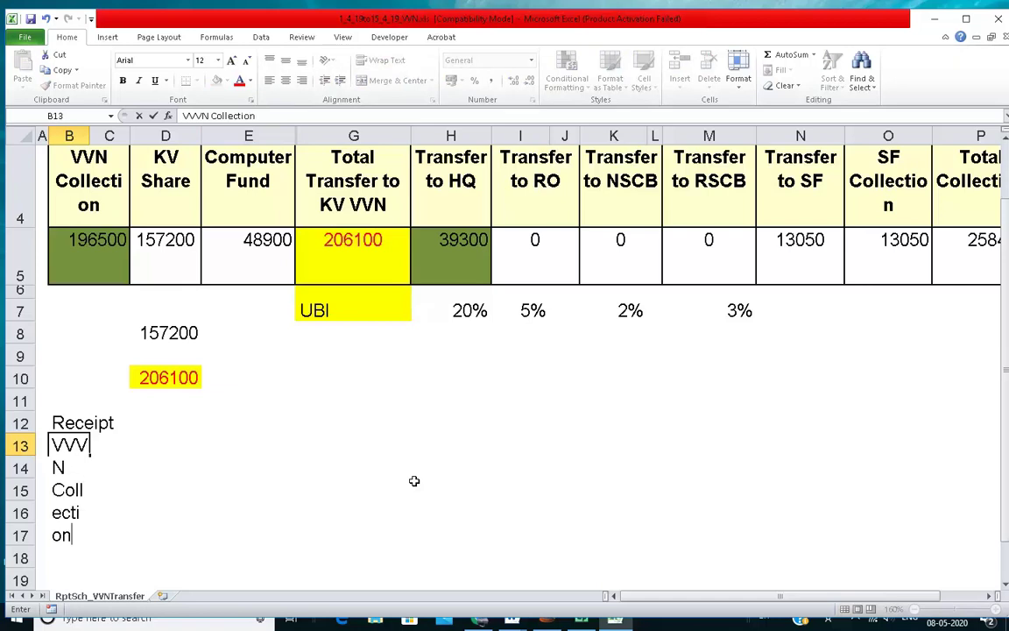
key(ctrl+Return)
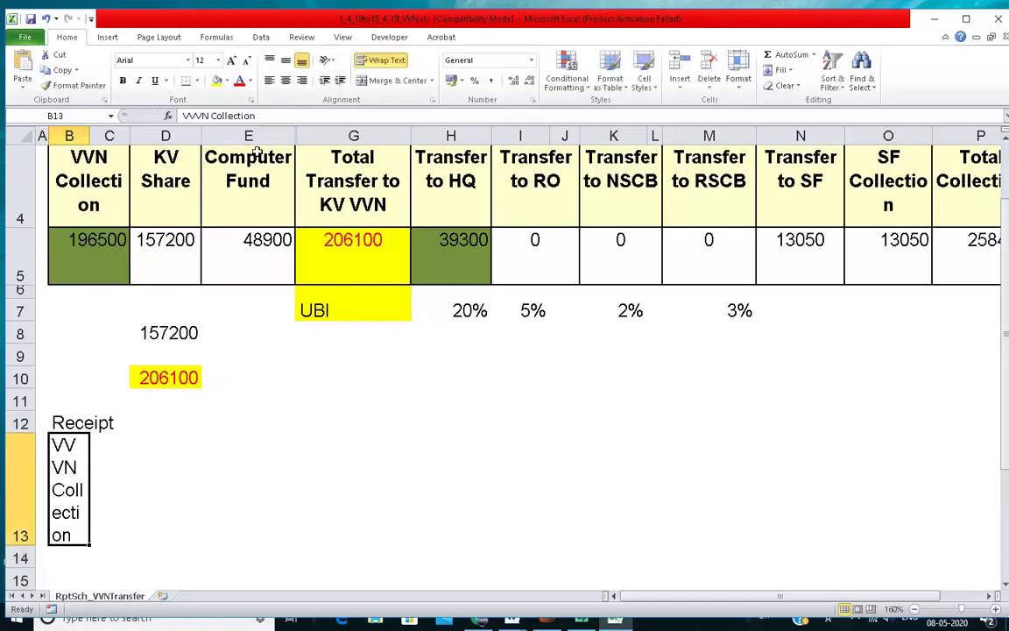
Turn off text wrapping for the collection label in B13 and the cells below it down to B18
click(386, 60)
shift+click(64, 547)
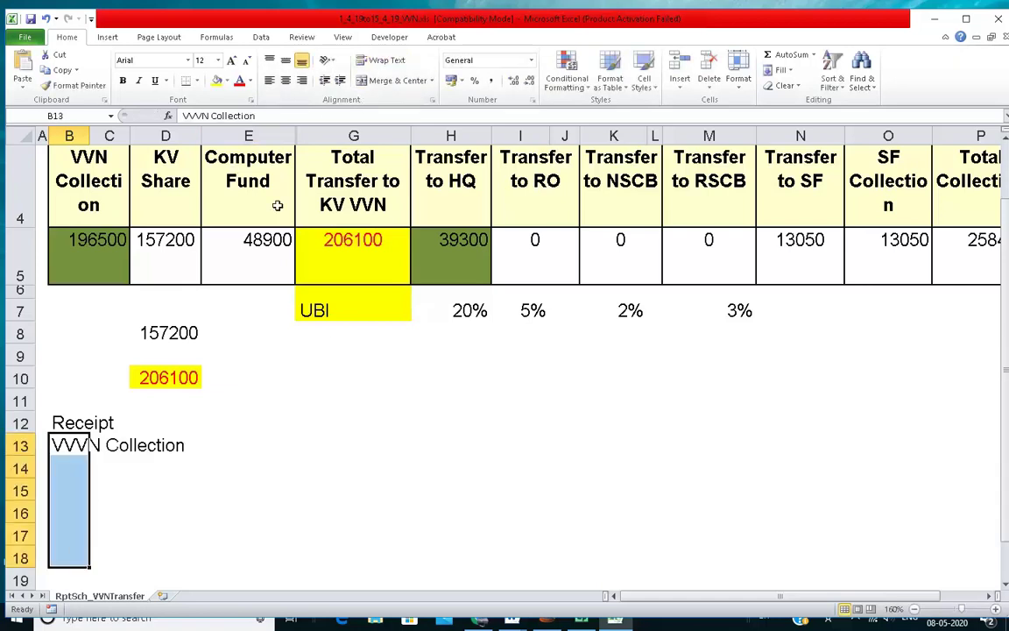
click(388, 62)
click(389, 67)
click(317, 372)
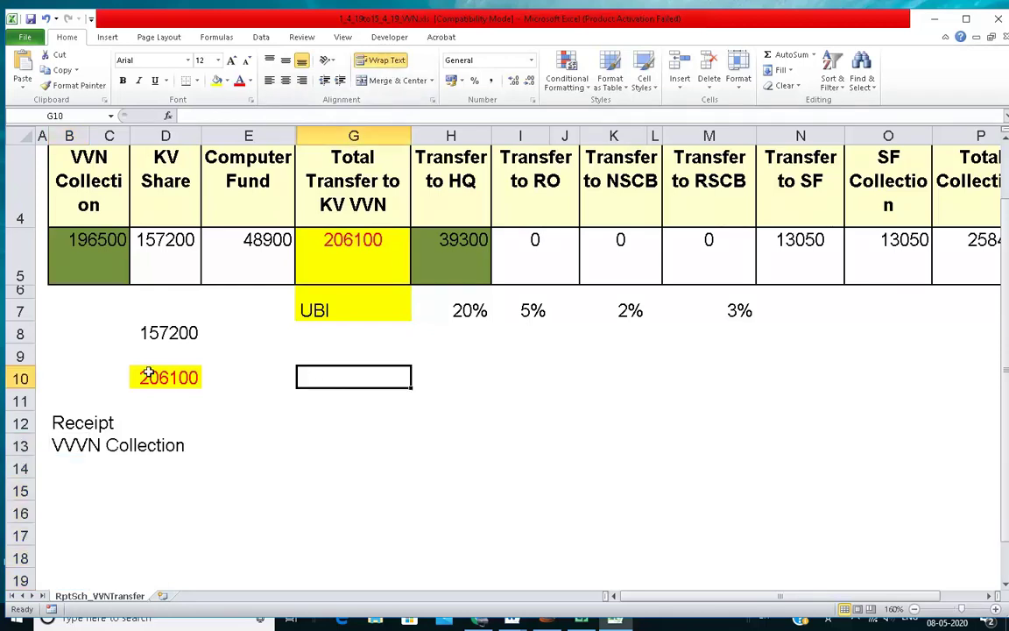
Enter the amount 196500 in E13 beside the VVVN Collection label
drag(80, 449, 107, 451)
key(Right)
key(Right)
key(Right)
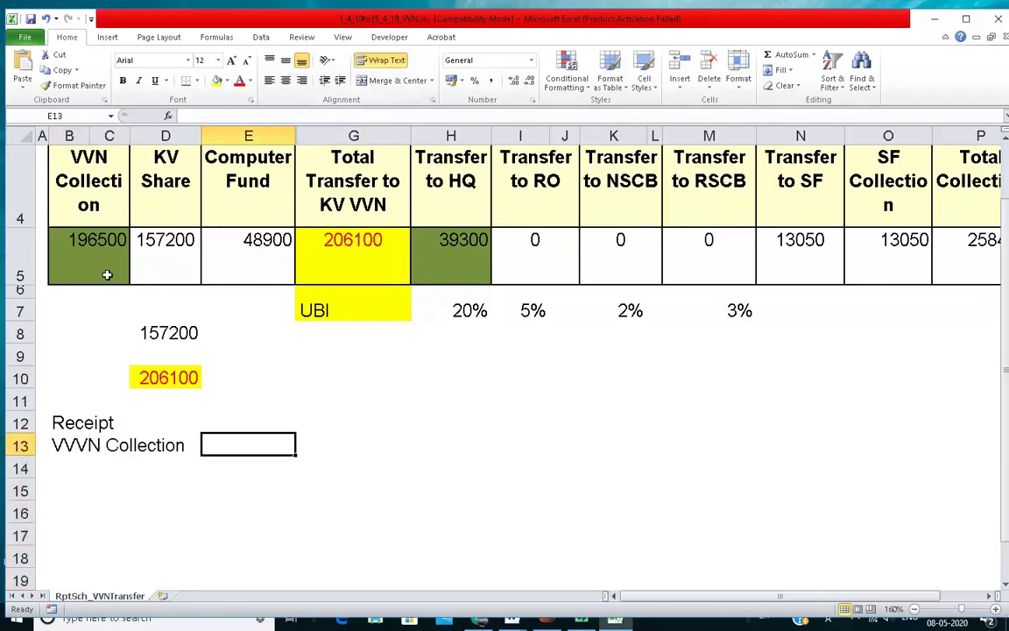
text(196500)
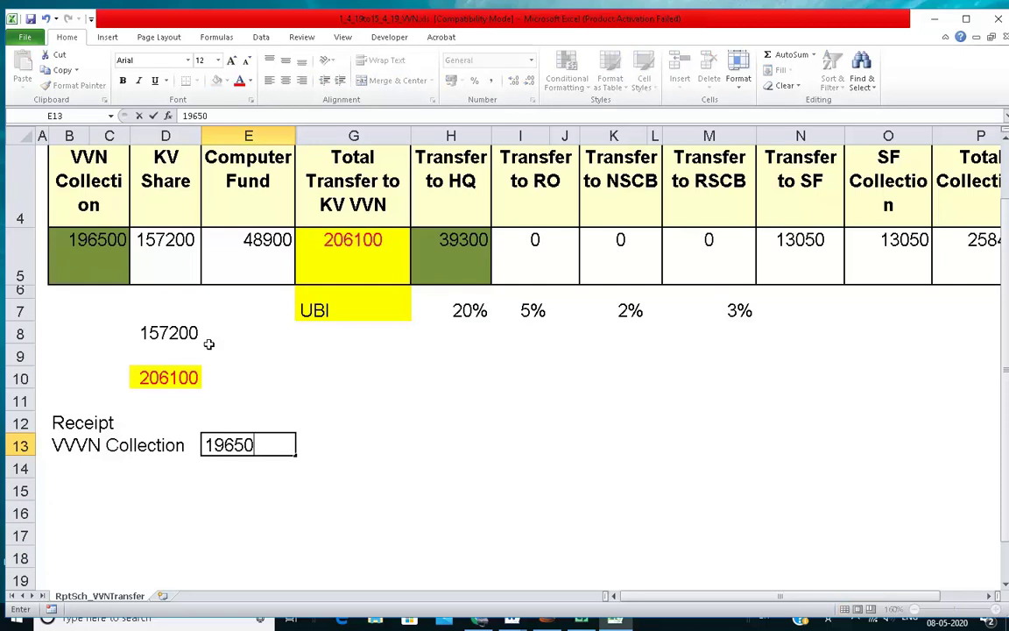
key(Return)
Enter the label Computer Fee in B14 under the VVVN Collection label
key(Left)
key(Left)
key(Down)
key(Left)
key(Down)
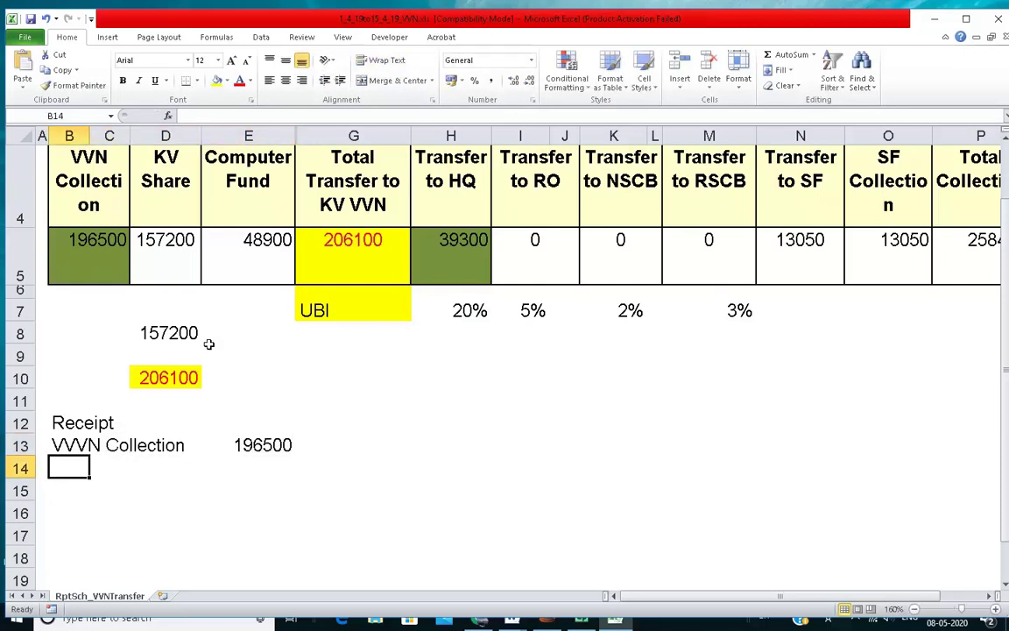
key(Up)
text(Computer Fee)
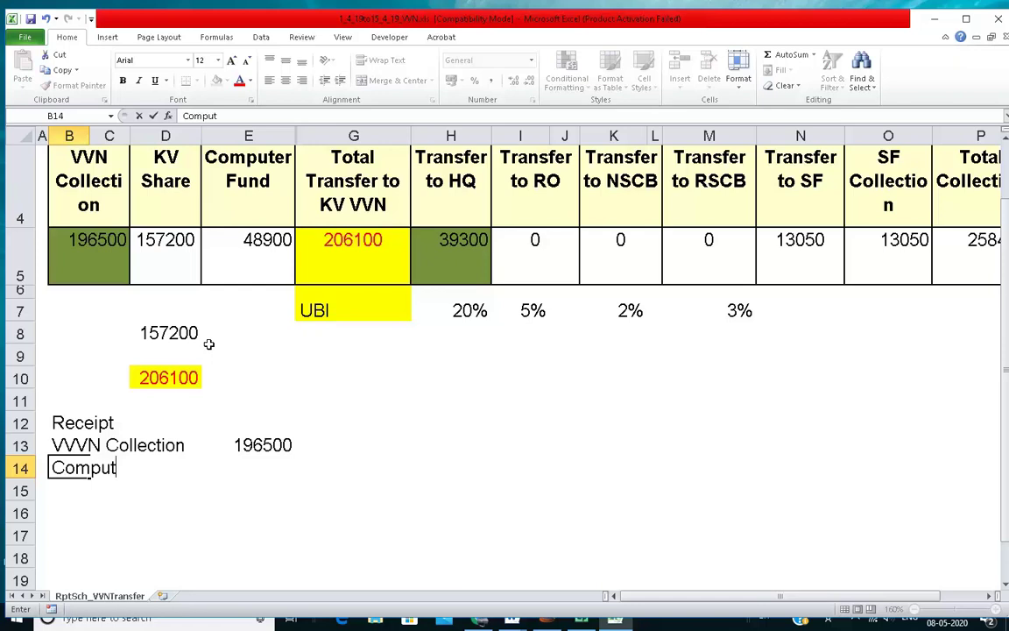
key(Return)
Enter the amount 48900 in E14 beside the Computer Fee label
key(Up)
key(Right)
key(Right)
key(Right)
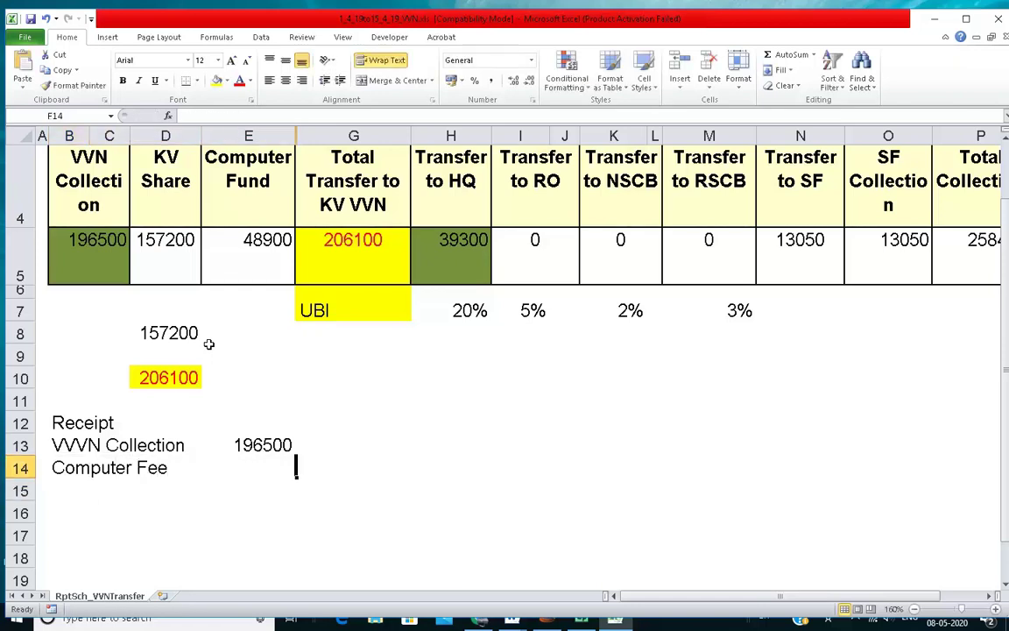
text(48900)
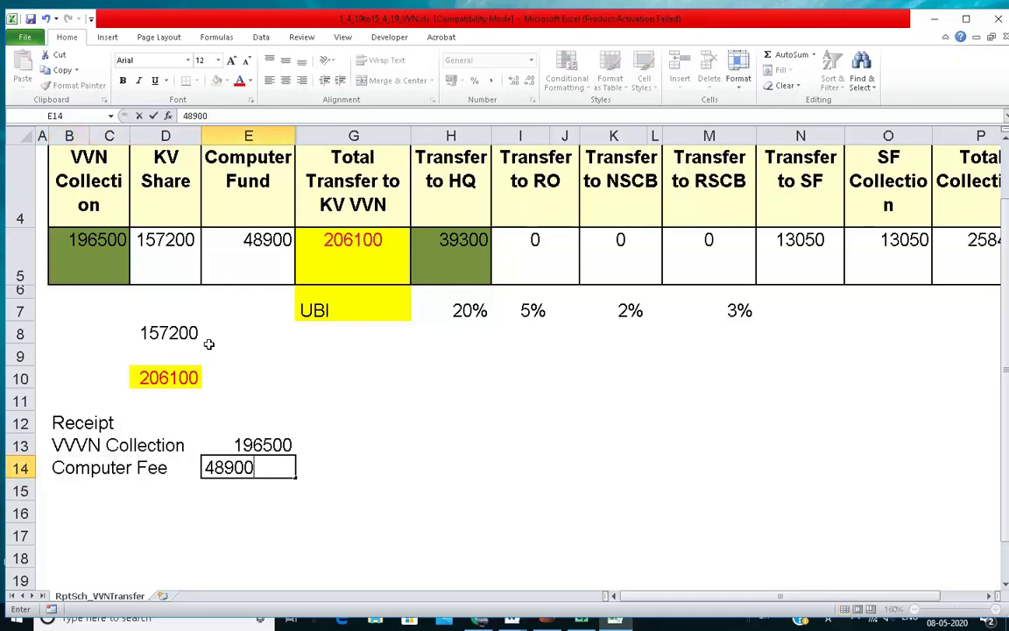
key(Return)
key(Up)
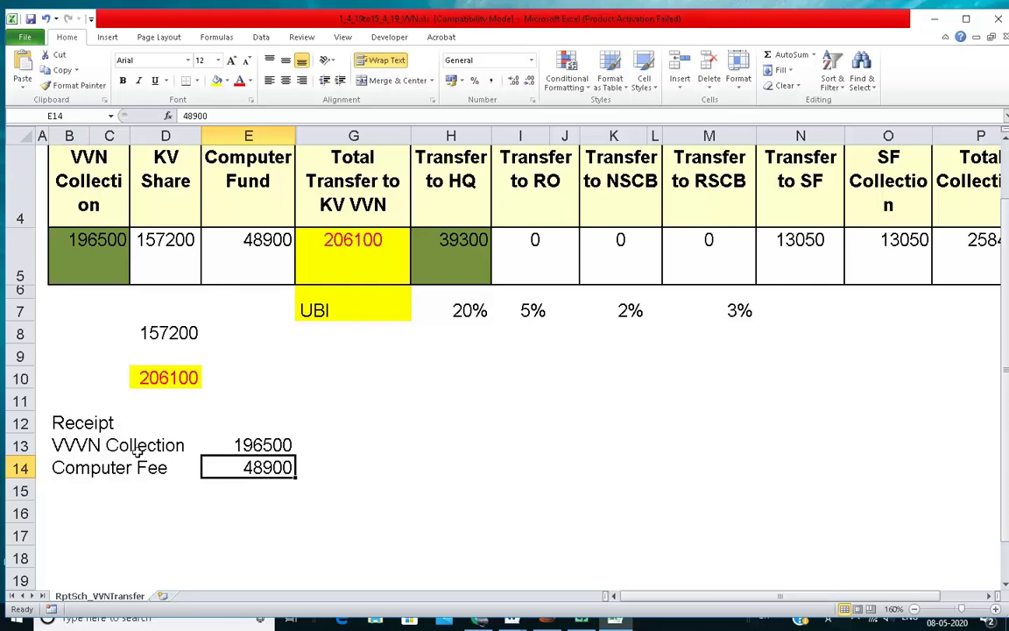
Enter the heading Payment in H12, on the same row as the Receipt heading
click(421, 402)
click(417, 416)
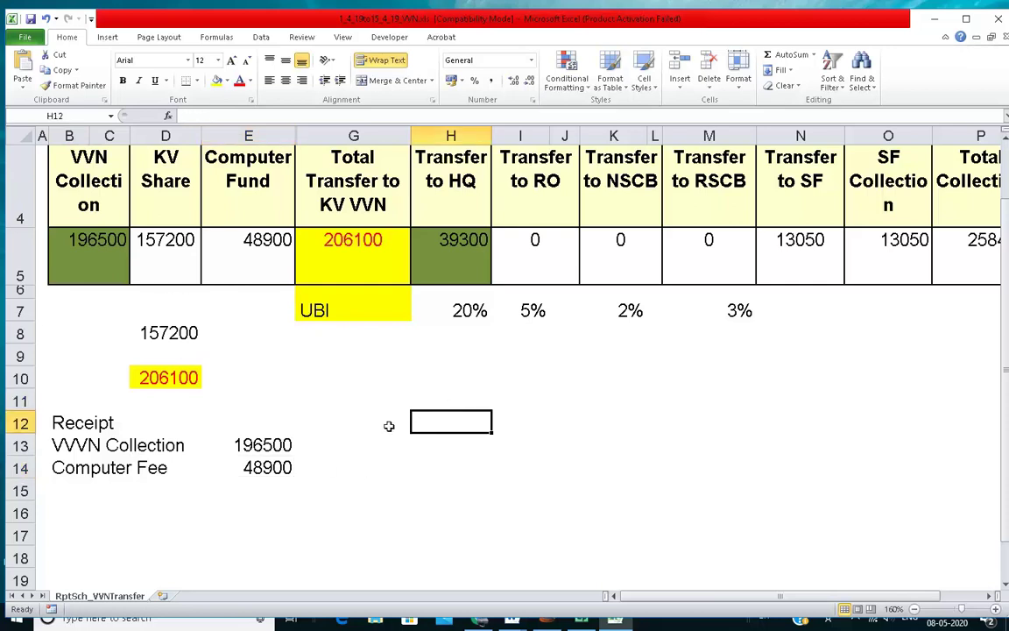
key(Left)
click(434, 430)
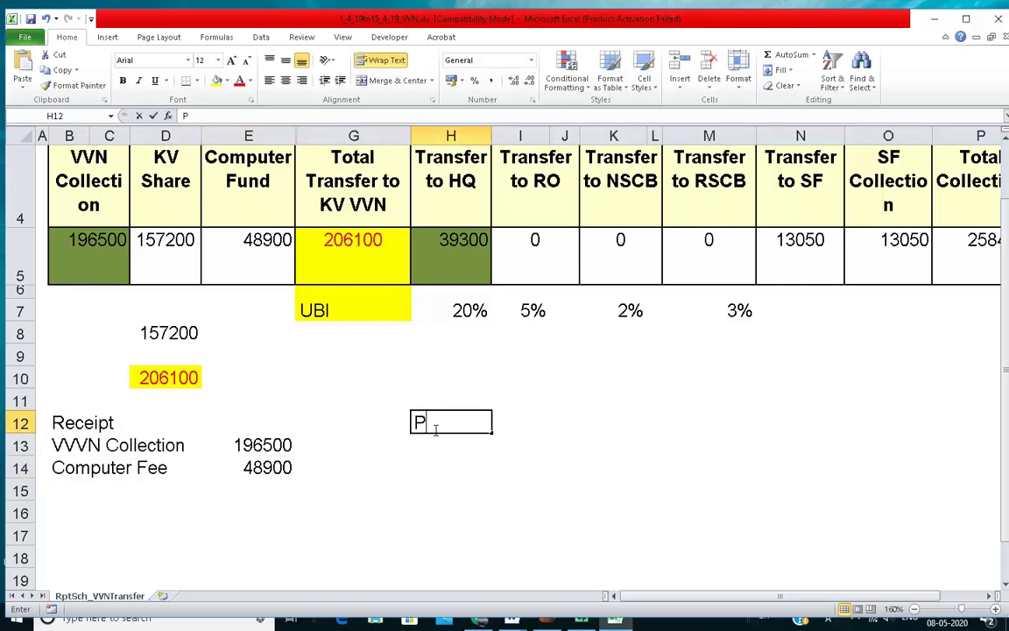
text(Payment)
key(Return)
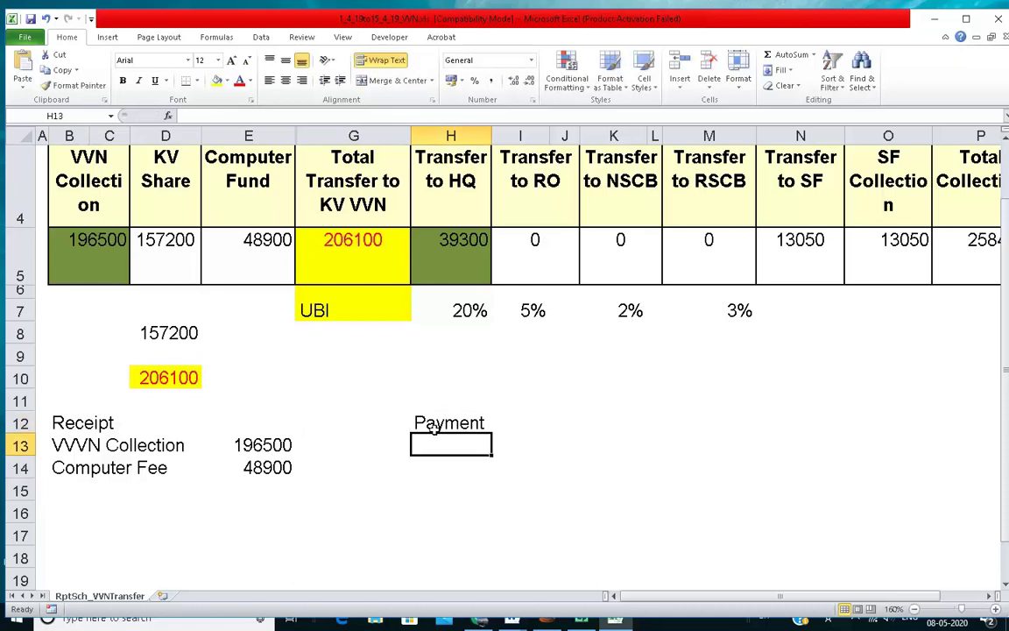
Enter the label Transferred to HQ in H13 and turn off its text wrapping
text(Transfe)
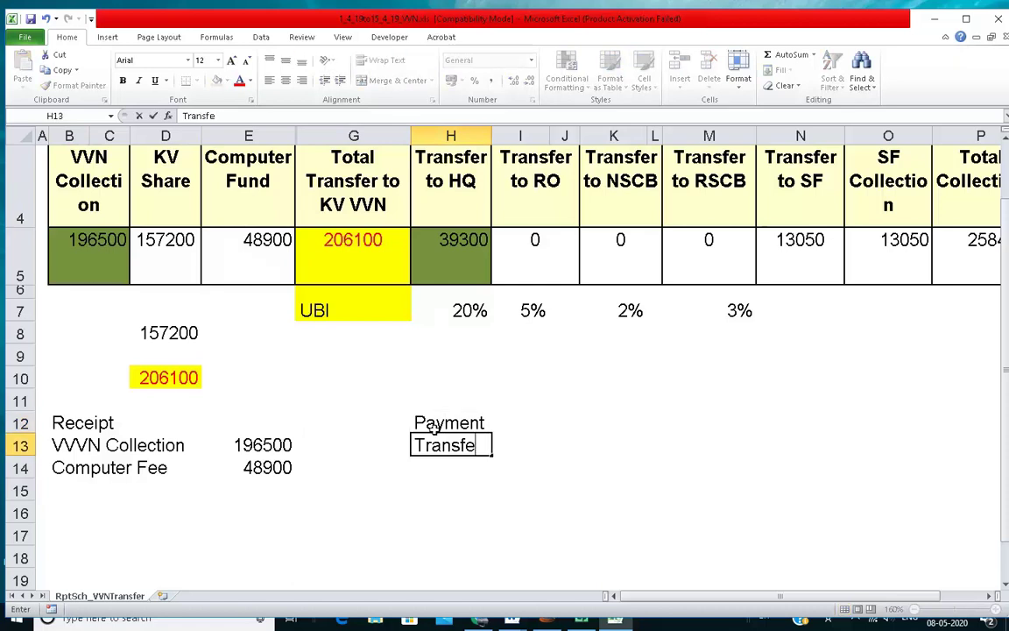
text(rred to HQ)
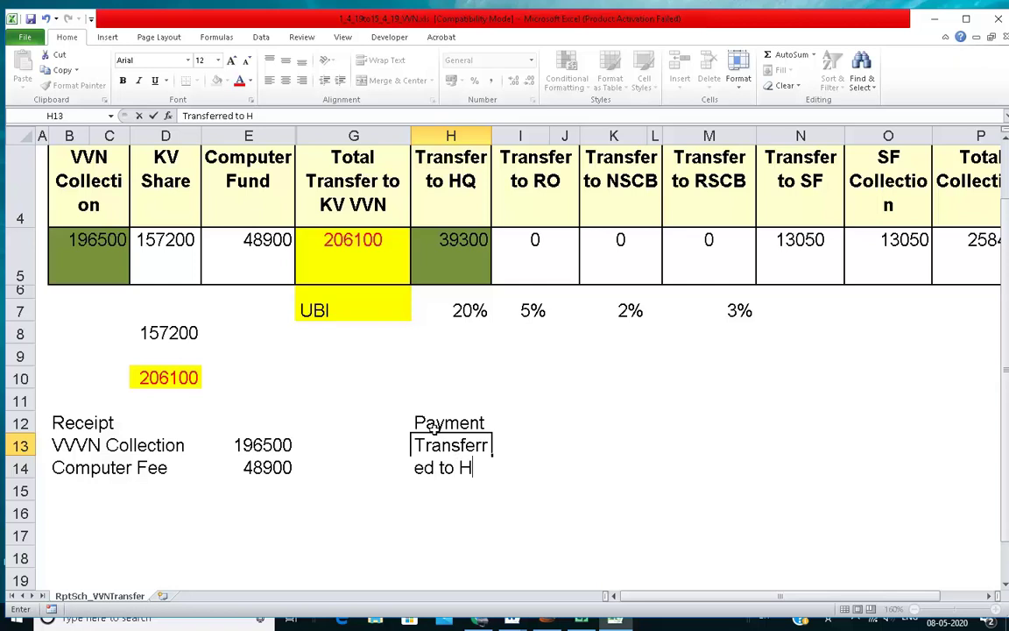
key(Return)
key(Up)
click(358, 59)
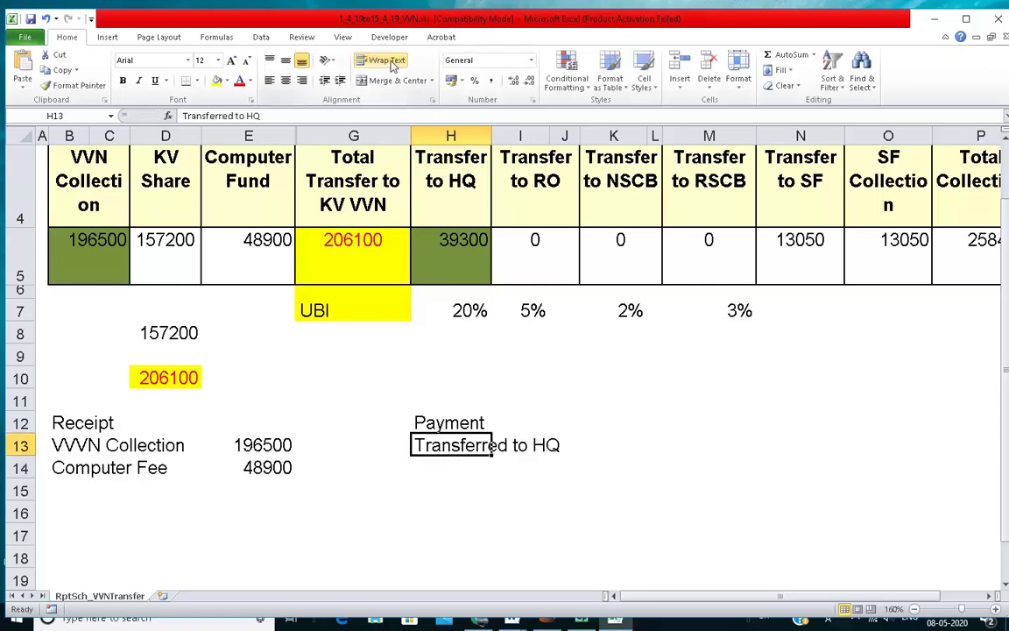
Copy the Transferred to HQ label from H13 into H14, H15 and H16
key(ctrl+c)
key(Down)
key(ctrl+v)
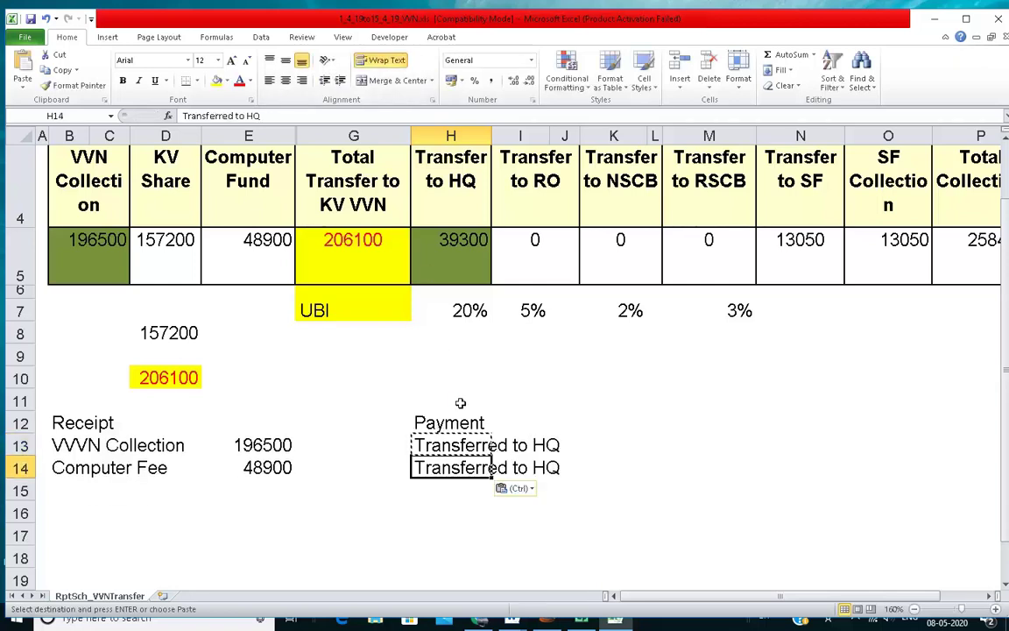
key(Down)
key(ctrl+v)
key(Down)
key(ctrl+v)
key(Escape)
Add the share 20% to the end of the Transferred to HQ label in H13
key(Up)
key(Up)
key(Up)
key(Down)
key(Up)
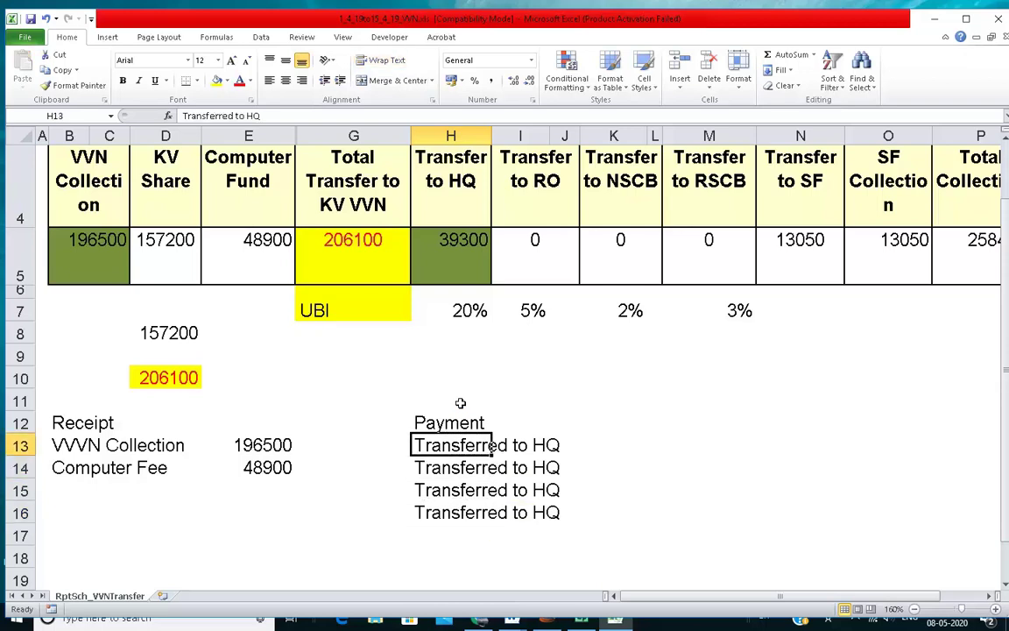
key(F2)
text(20%)
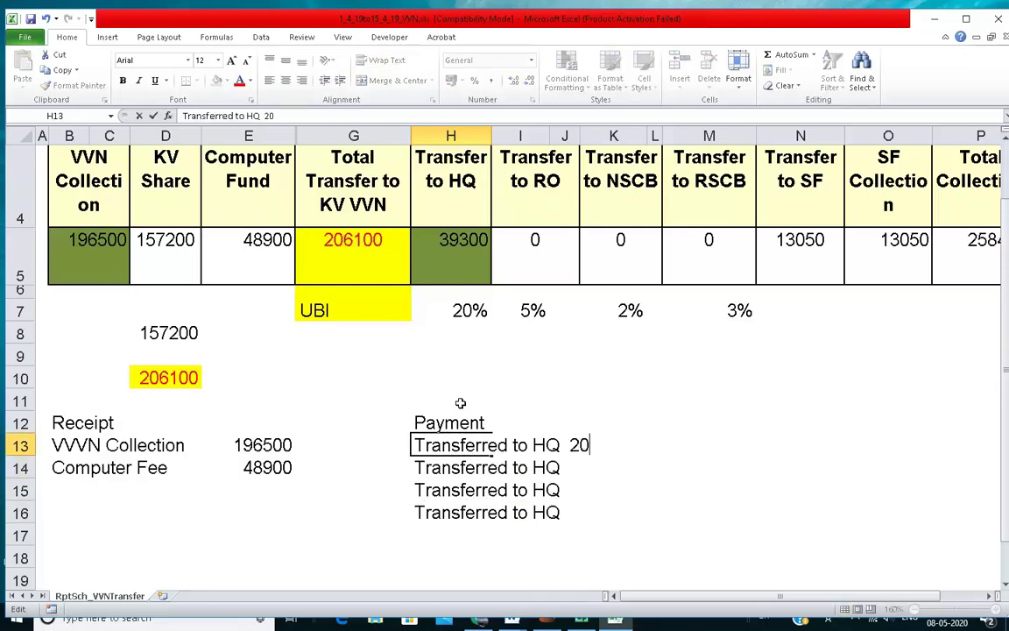
key(Return)
Change the copied label in H14 to Transferred to RO 5%
key(F2)
key(BackSpace)
key(BackSpace)
key(BackSpace)
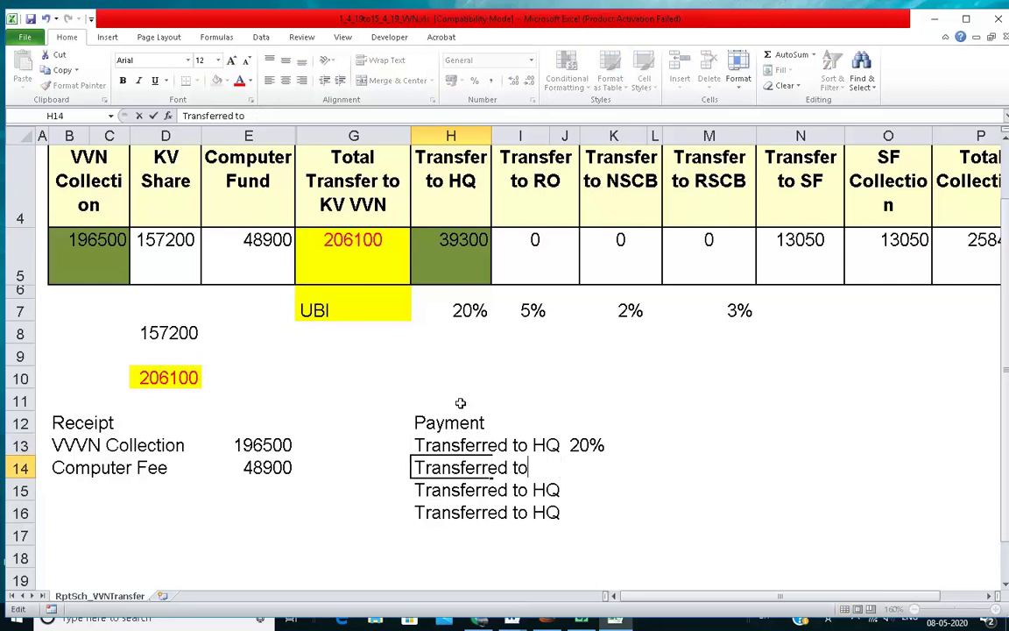
text(RO  5%)
key(Return)
Change the copied label in H15 to Transferred to RSCB 3%
key(F2)
key(BackSpace)
key(BackSpace)
key(BackSpace)
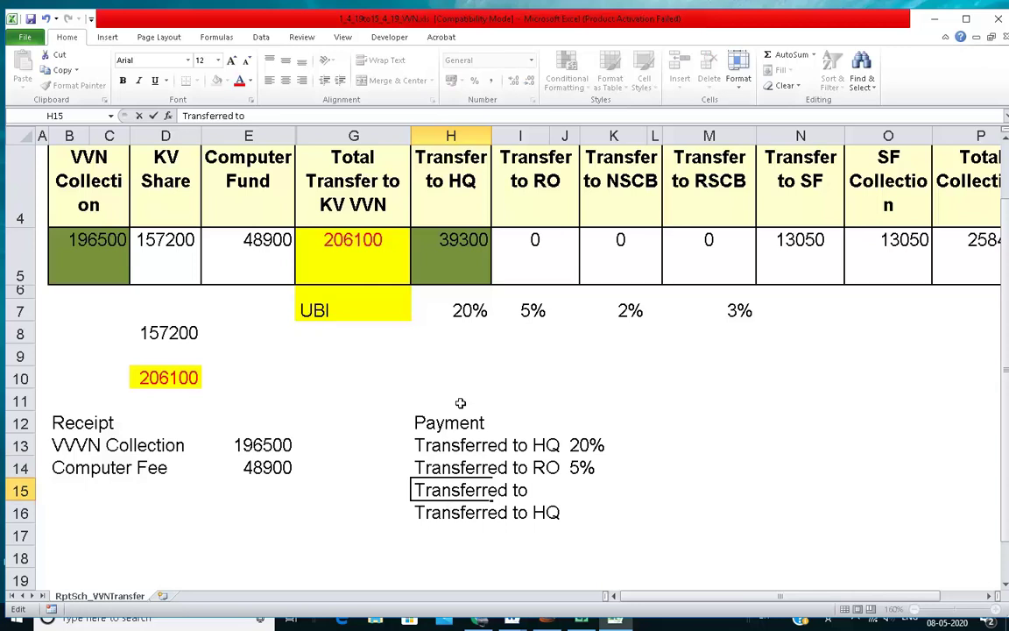
text(NSC)
key(BackSpace)
key(BackSpace)
key(BackSpace)
text(R)
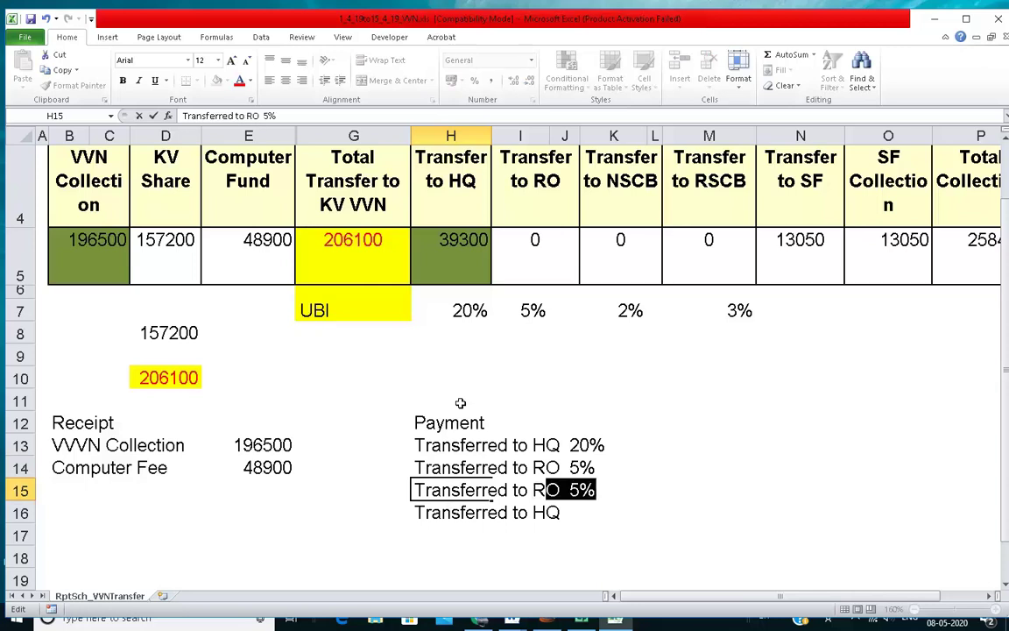
text(SCB 3%)
key(Return)
Change the copied label in H16 to Transferred to NSCB 2%
key(F2)
key(BackSpace)
key(BackSpace)
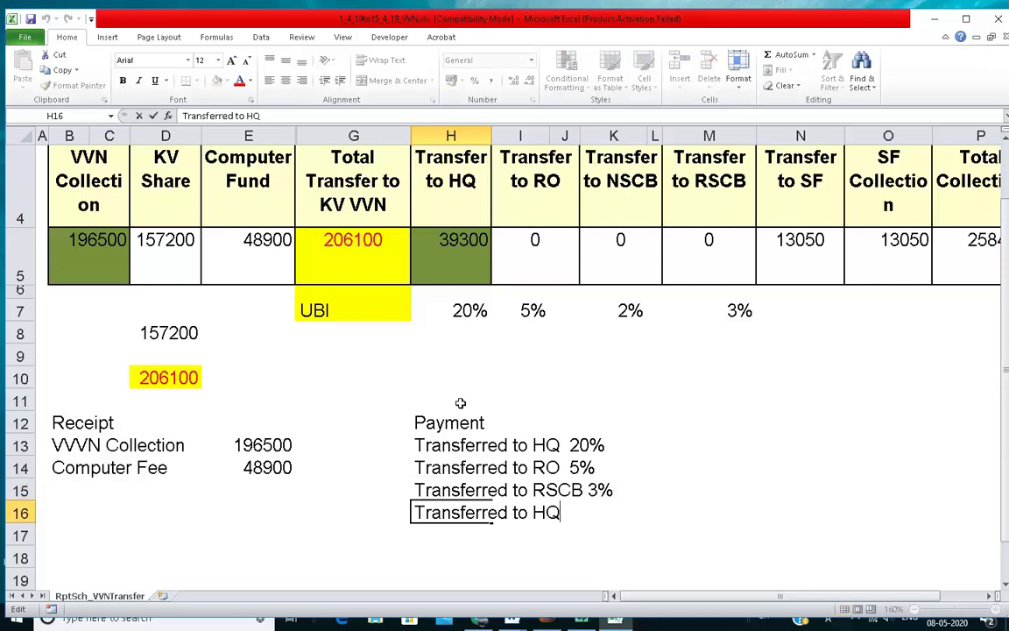
text(NSCB 2%)
key(Return)
Enter the payment amounts in M13:M16: 39300 for HQ and 0 each for RO, RSCB and NSCB
key(Up)
key(Up)
key(Up)
key(Up)
key(Right)
key(Right)
key(Right)
key(Right)
key(Right)
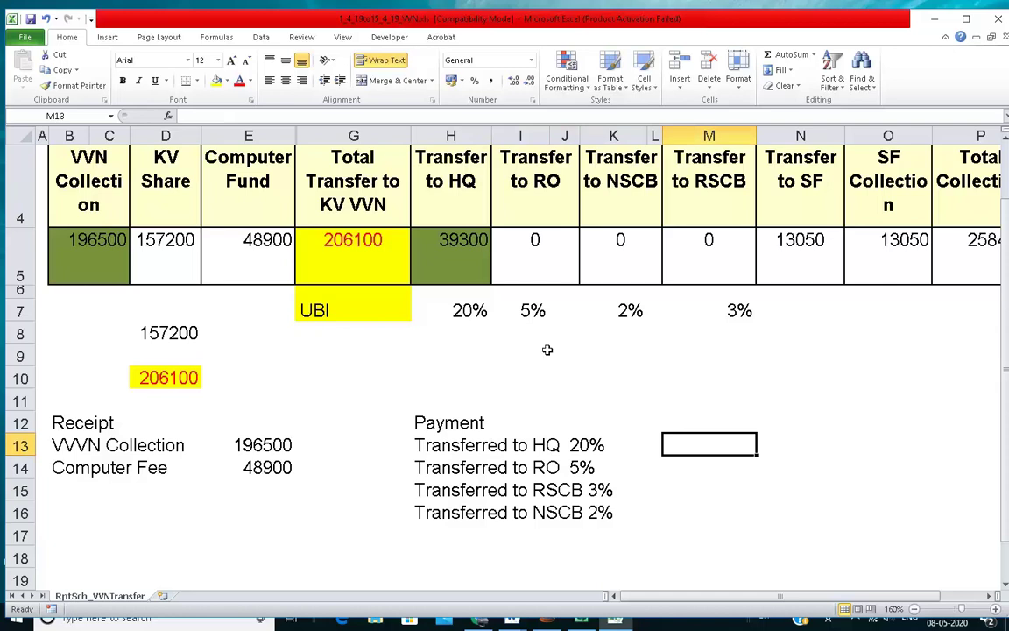
text(39300)
key(Return)
text(0)
key(Return)
text(0)
key(Return)
text(0)
key(ctrl+Return)
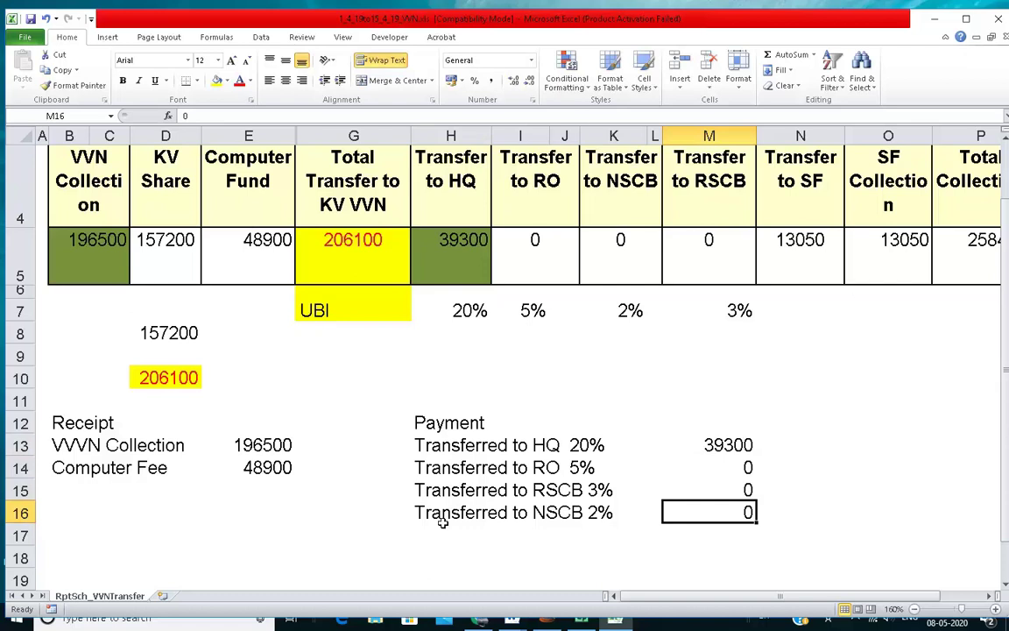
Close the 1_4_19to15_4_19_VVN.xls workbook without saving the changes
click(85, 423)
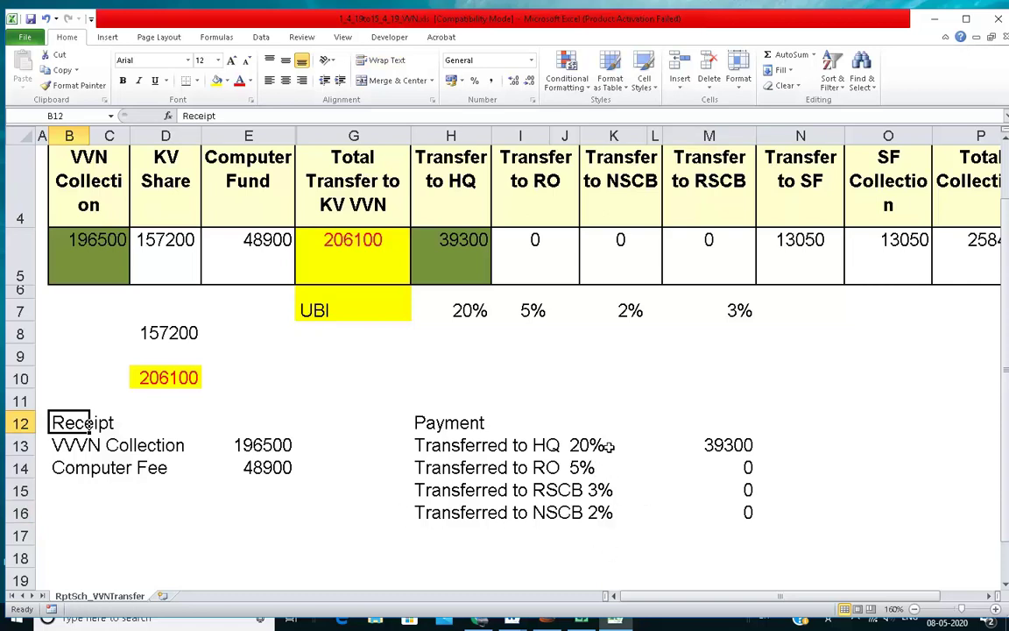
scroll(608, 447, up, 1)
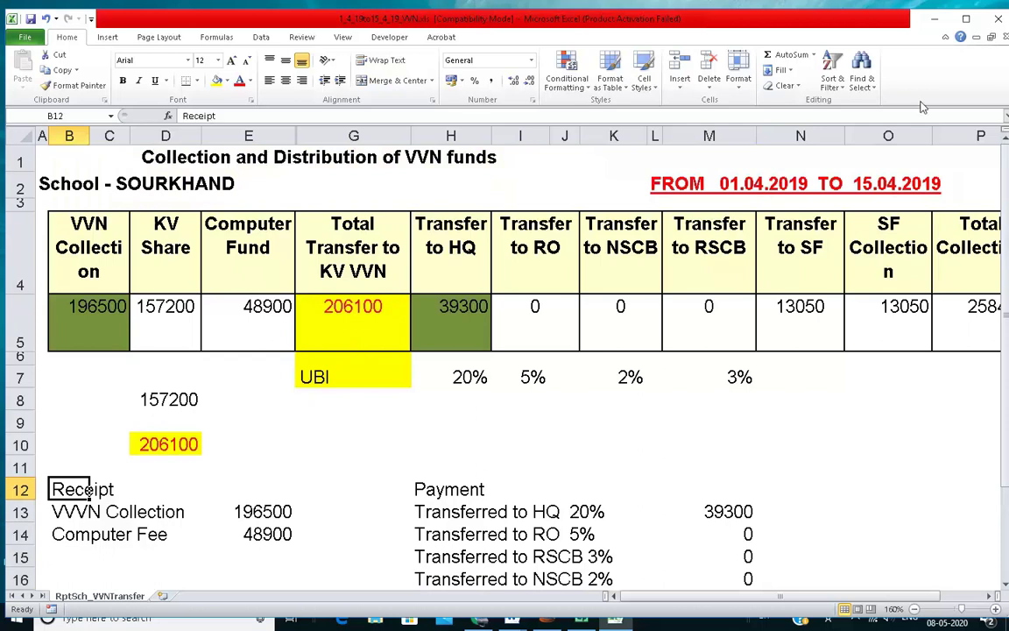
click(999, 18)
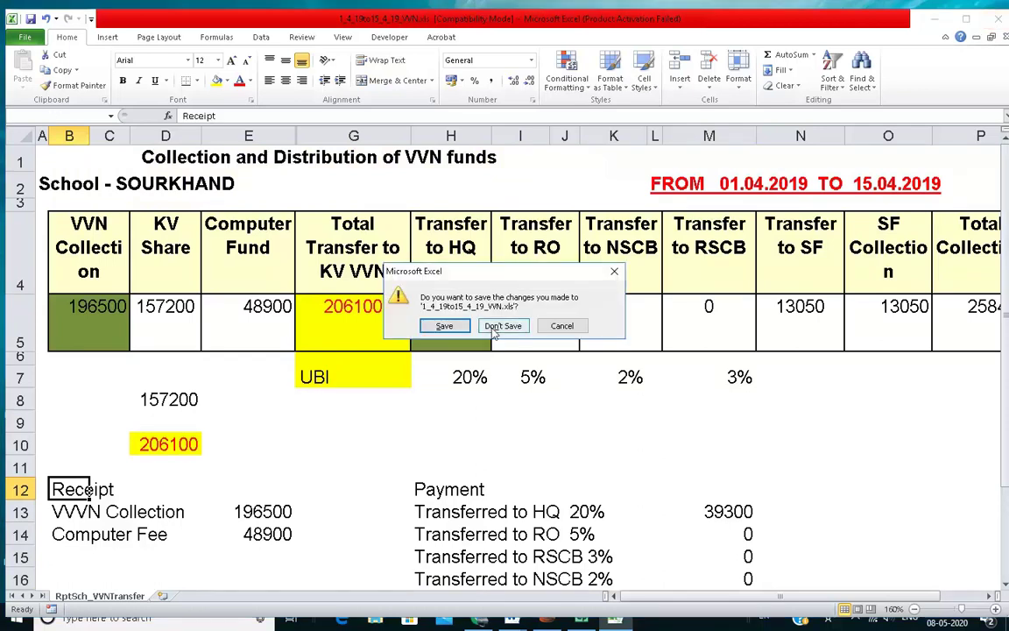
click(503, 325)
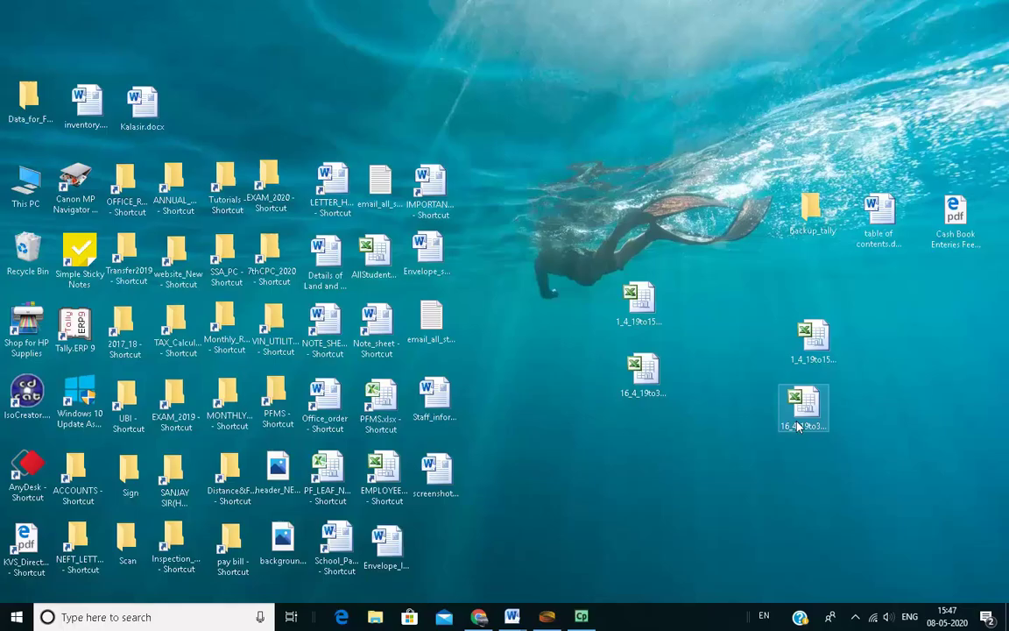
Open the VVN report workbook for 16.04.2019 to 30.04.2019 from the desktop and dismiss the Office activation dialog
click(855, 617)
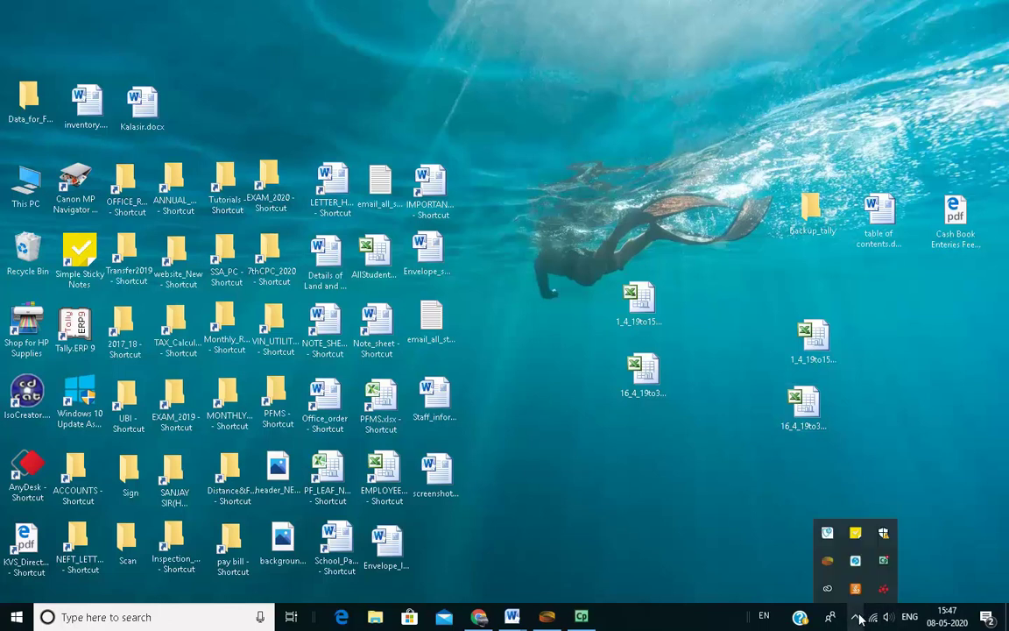
click(907, 433)
double_click(643, 381)
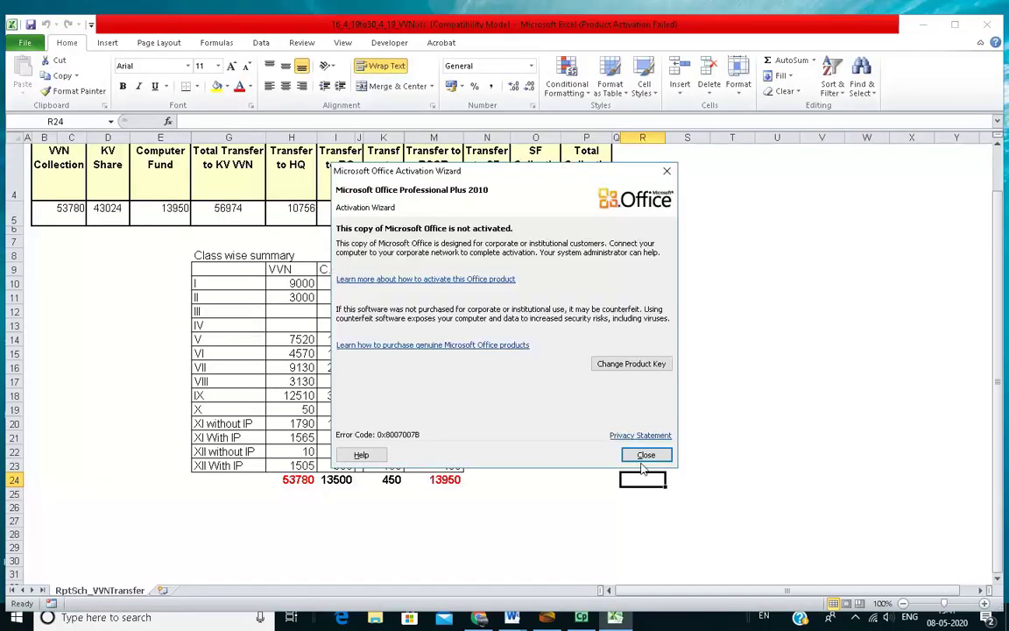
click(643, 454)
Clear the class-wise summary table from rows 8 to 25 of the VVN transfer sheet
scroll(219, 351, up, 1)
drag(204, 326, 561, 572)
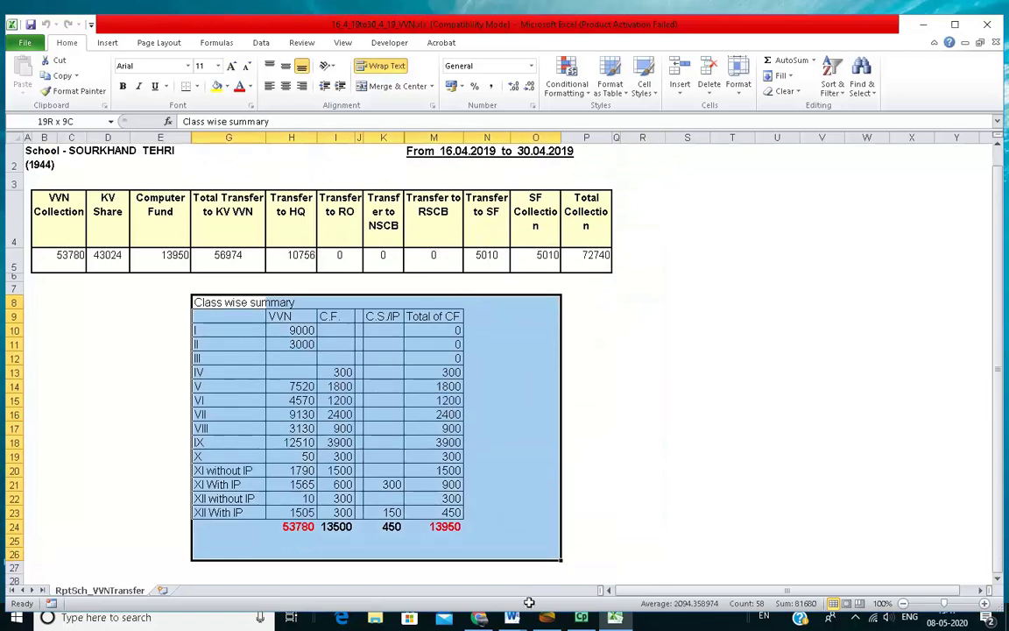
click(528, 465)
drag(9, 255, 8, 495)
right_click(14, 449)
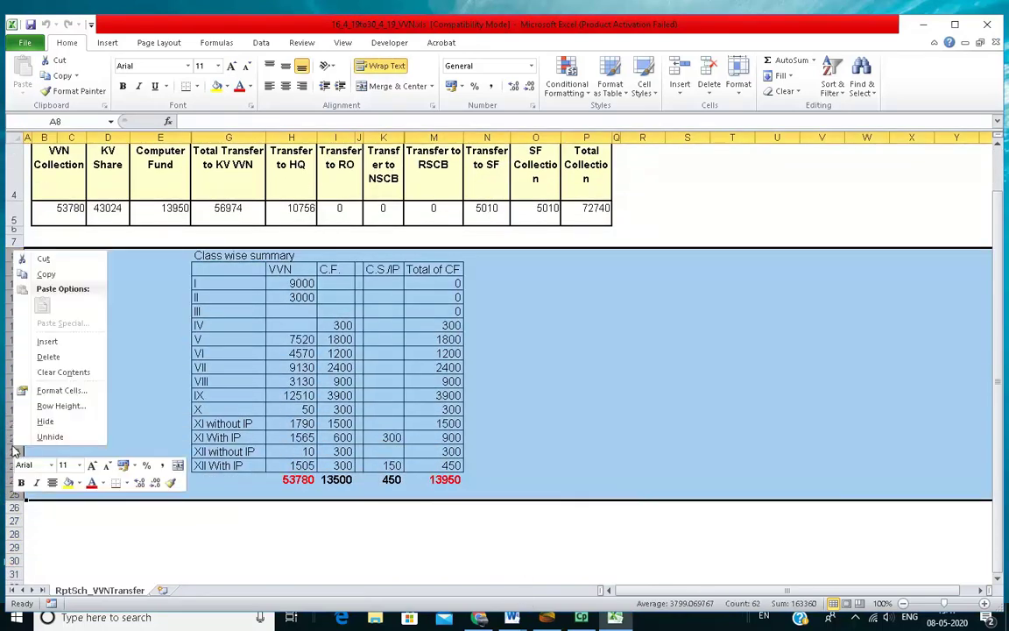
click(57, 371)
click(526, 465)
scroll(504, 469, up, 1)
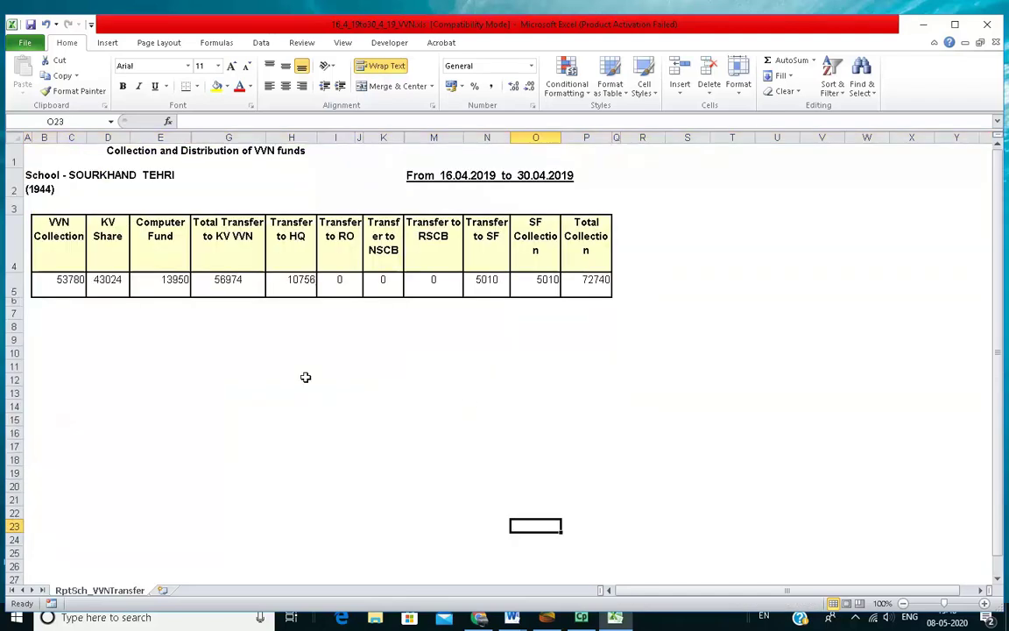
Highlight the VVN Collection amount in B5 with a yellow fill
ctrl+scroll(311, 438, up, 5)
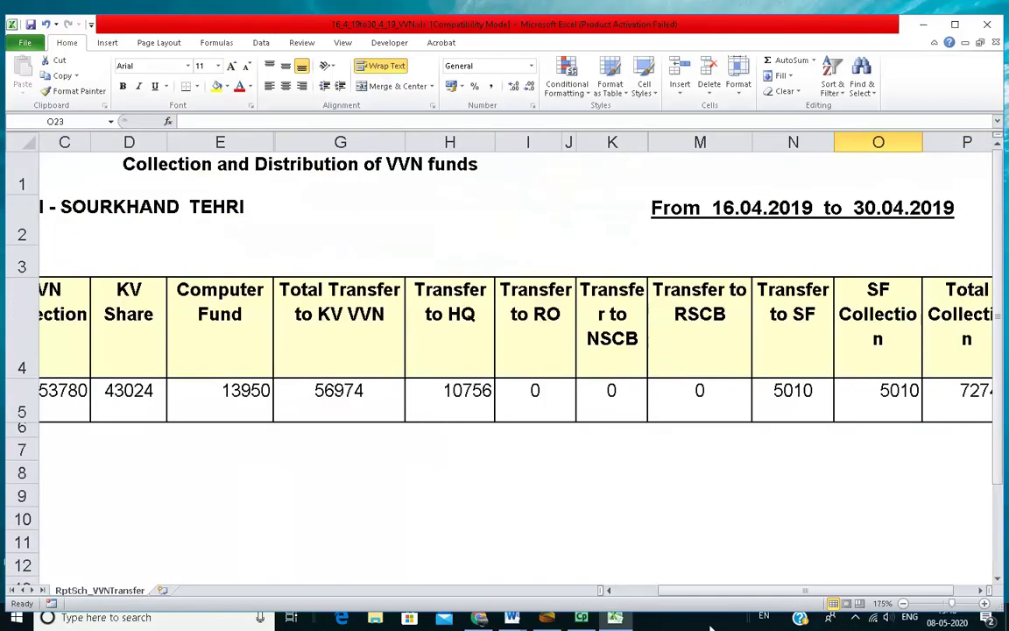
drag(765, 592, 669, 593)
click(105, 403)
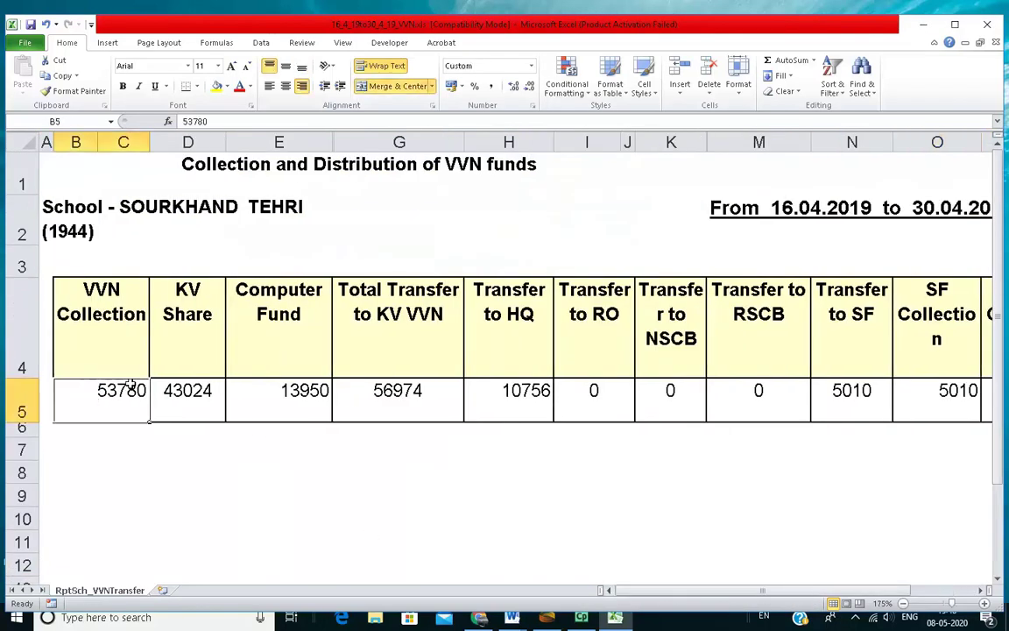
click(217, 86)
click(260, 490)
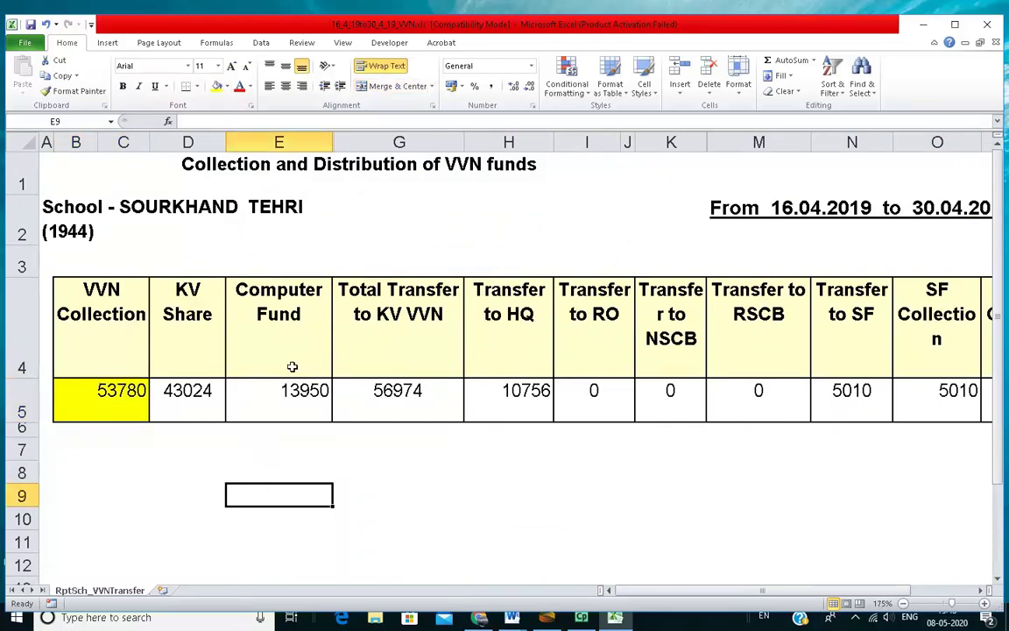
Fill the Transfer to HQ, RO, NSCB and RSCB amounts in row 5 with yellow
click(520, 407)
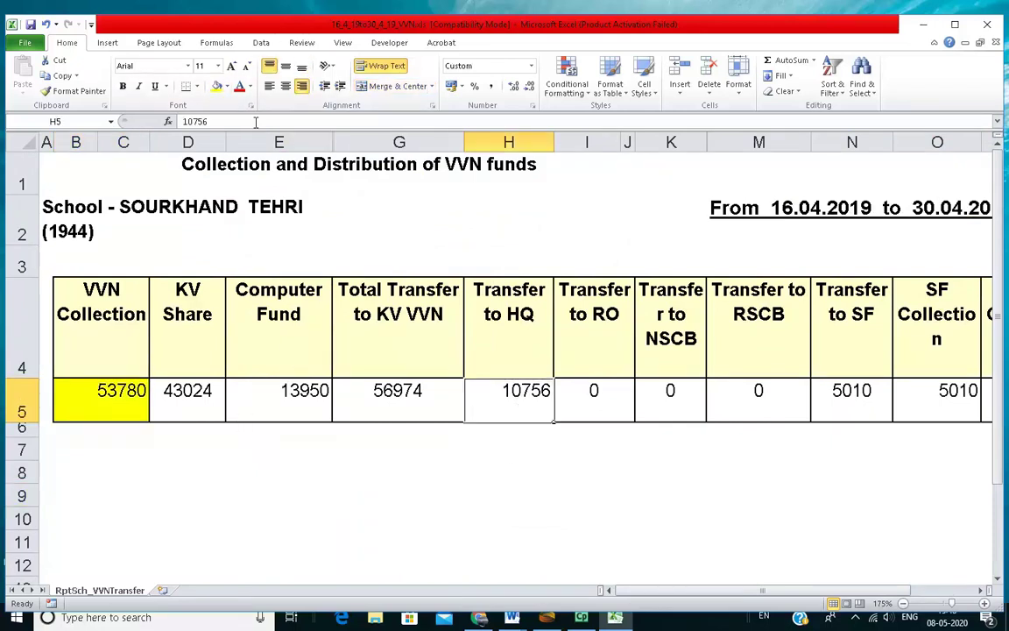
click(217, 86)
drag(589, 405, 759, 398)
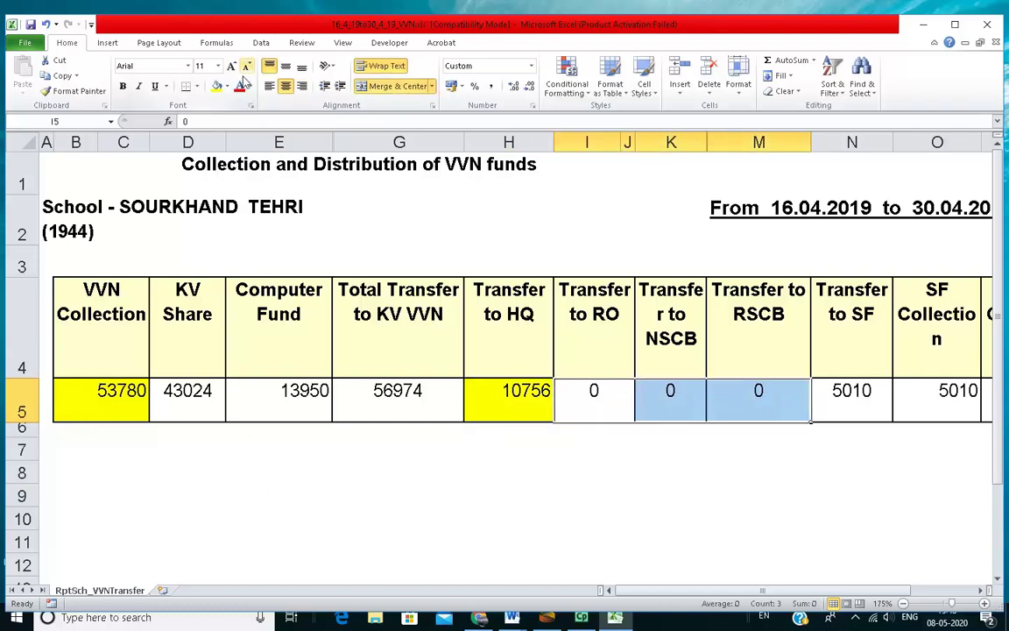
click(216, 86)
click(671, 541)
Review the HQ, RO, NSCB and RSCB transfer amounts against the VVN Collection and Total Transfer to KV VVN cells
click(601, 402)
click(686, 406)
click(771, 398)
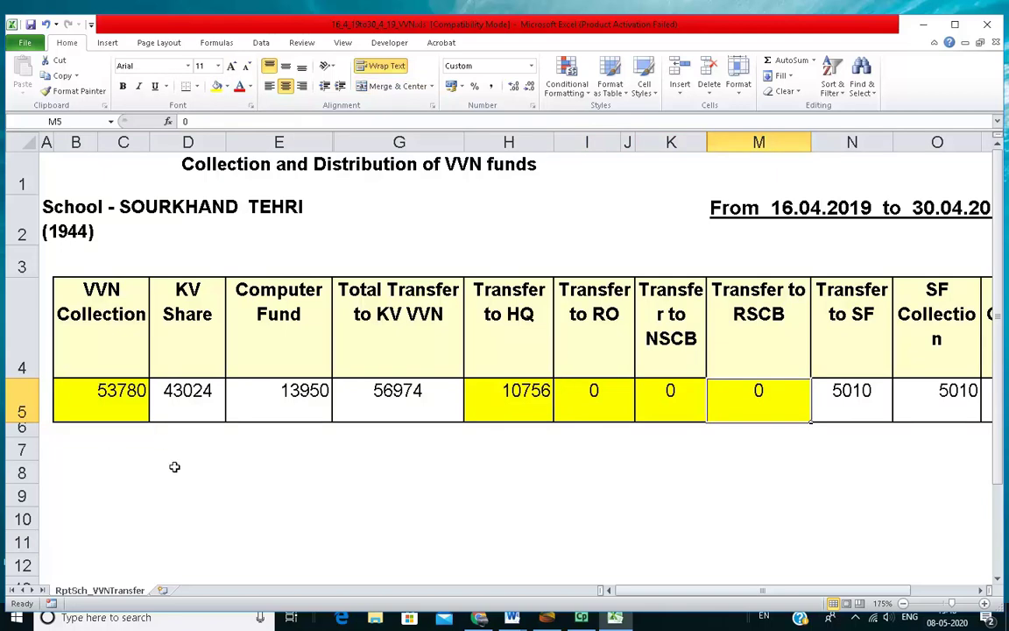
click(523, 402)
click(604, 403)
click(676, 393)
click(774, 402)
click(126, 396)
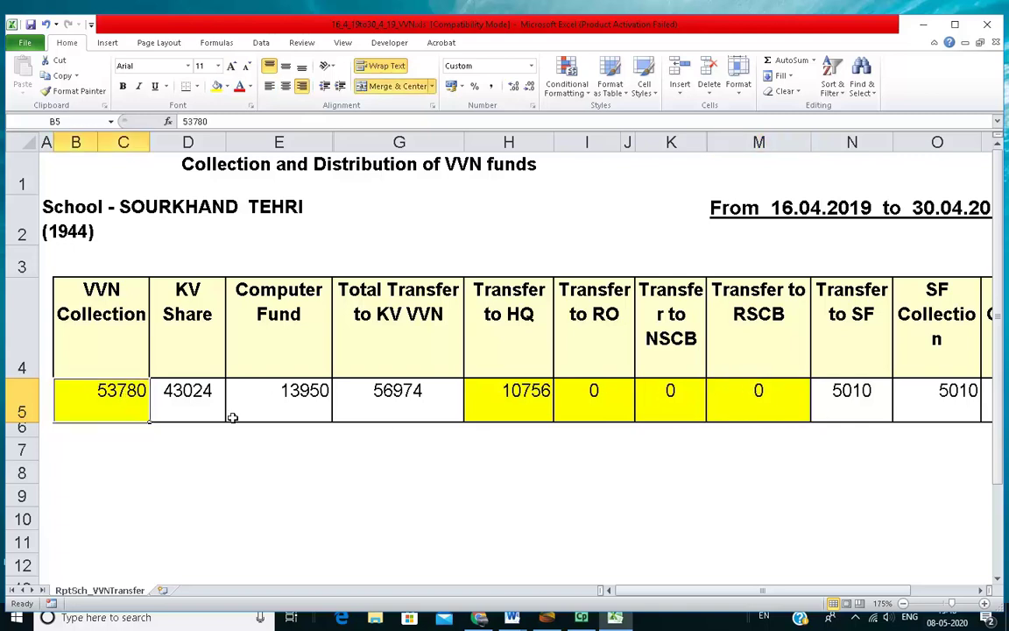
click(396, 388)
Highlight the Computer Fund amount in E5 in yellow and check the Total Transfer to KV VVN cell
click(286, 389)
click(214, 88)
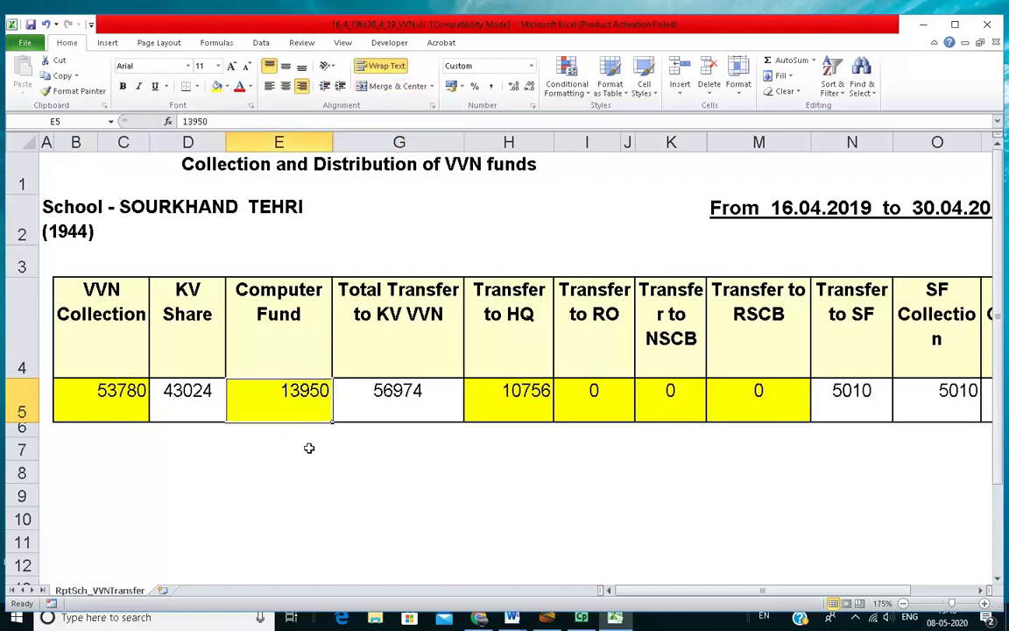
click(423, 390)
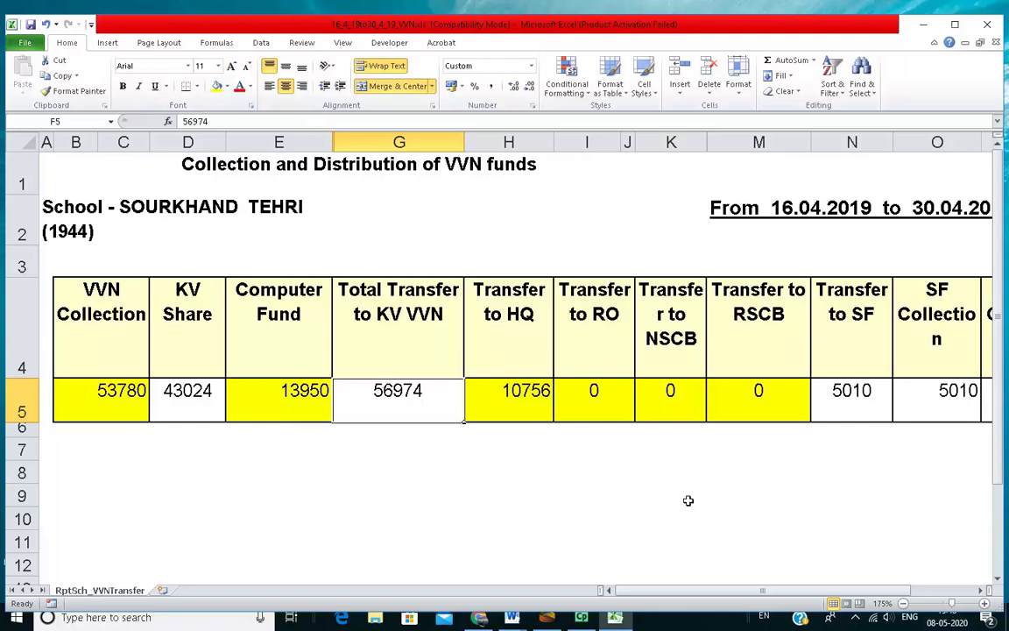
Close the 16_4_19to30_4_19_VVN.xls workbook without saving the changes
click(991, 28)
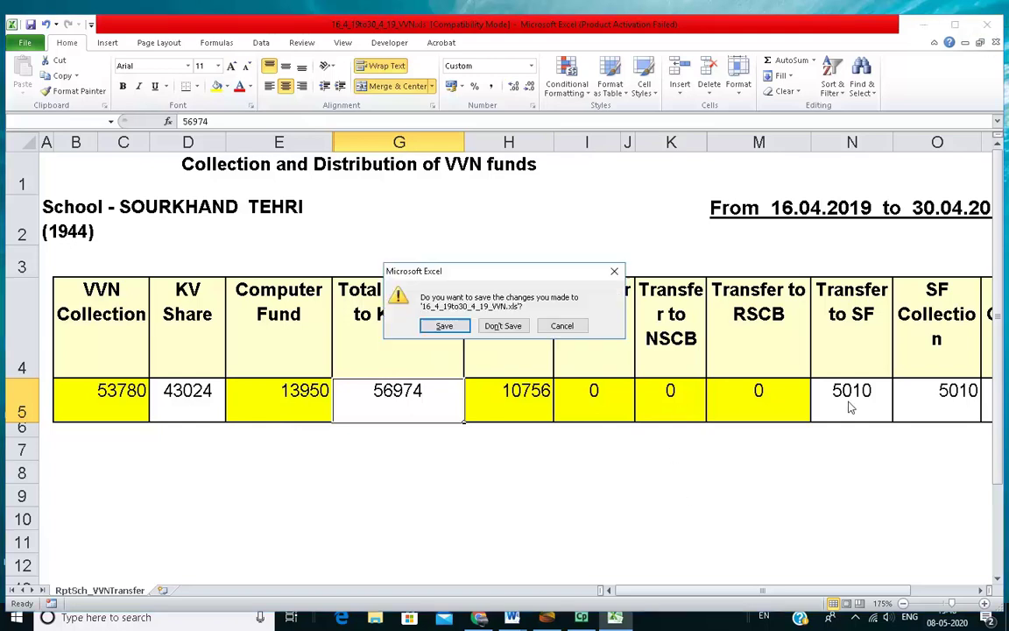
click(502, 326)
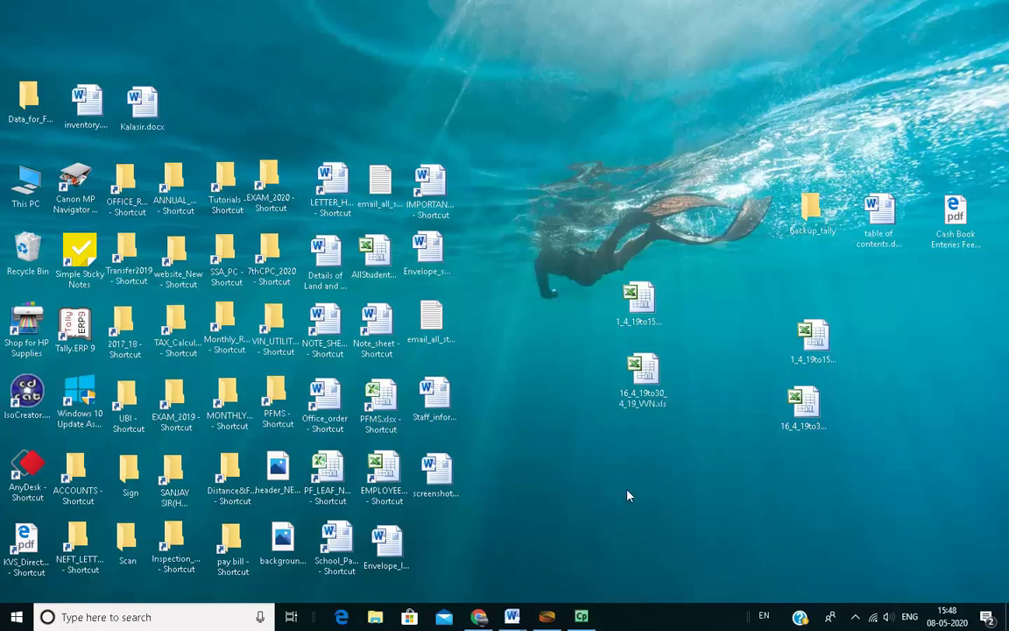
Switch to Document1 in Word and examine the screenshots of the fee portal's Reports menu and the generated VVN fund report
click(481, 624)
click(481, 624)
click(514, 624)
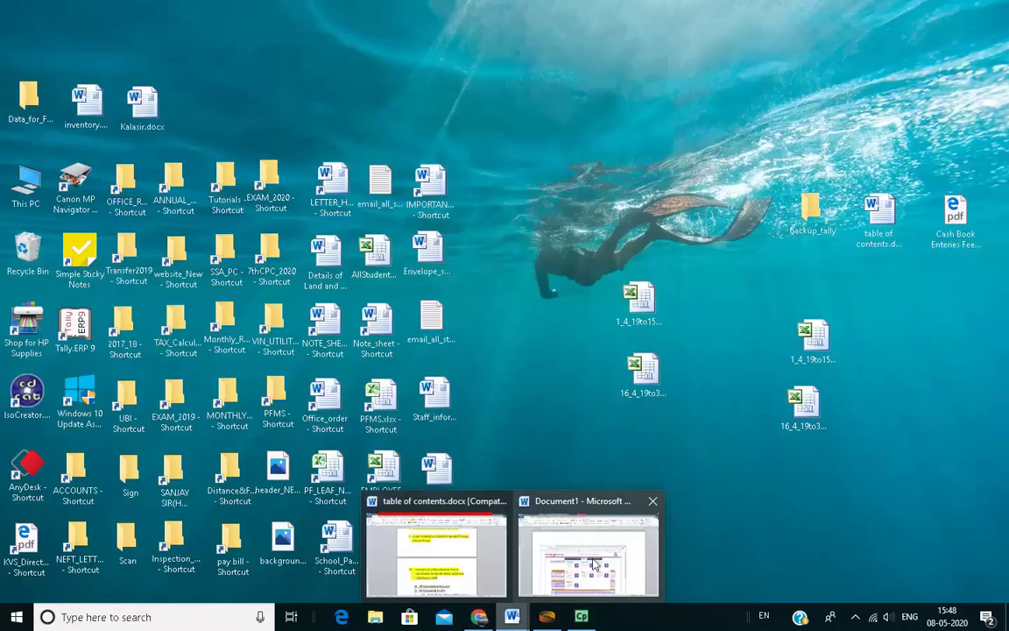
click(593, 566)
scroll(556, 489, down, 10)
scroll(560, 458, up, 10)
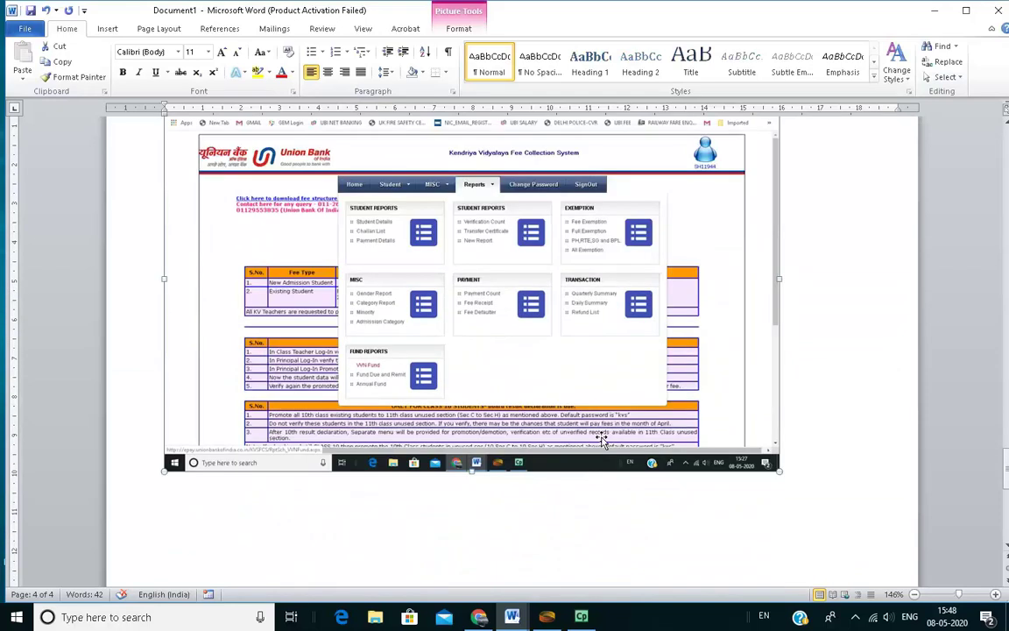
scroll(496, 192, up, 2)
ctrl+scroll(572, 322, up, 10)
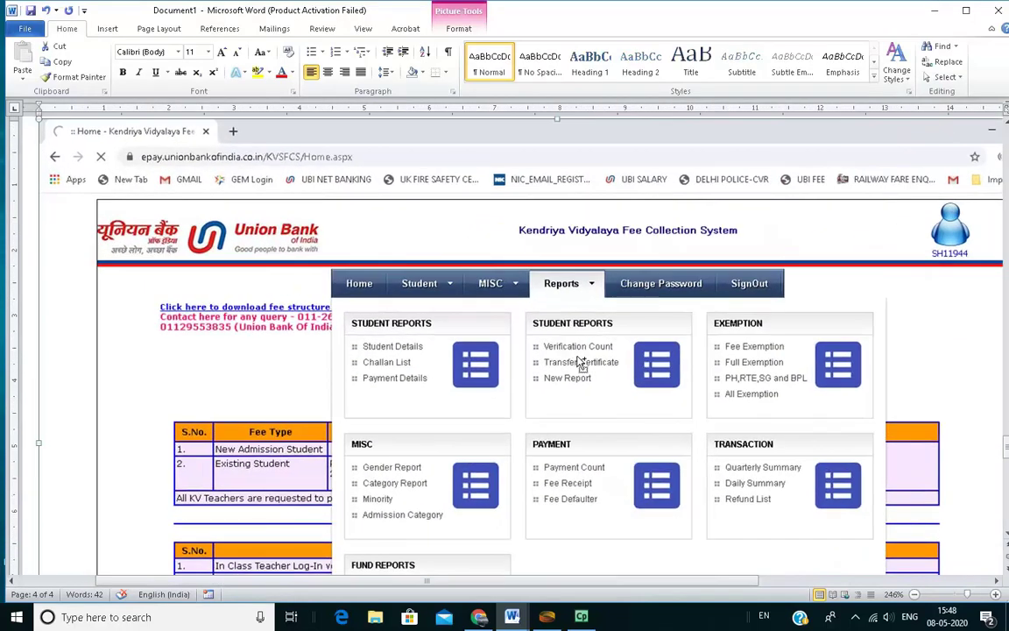
ctrl+scroll(659, 320, up, 2)
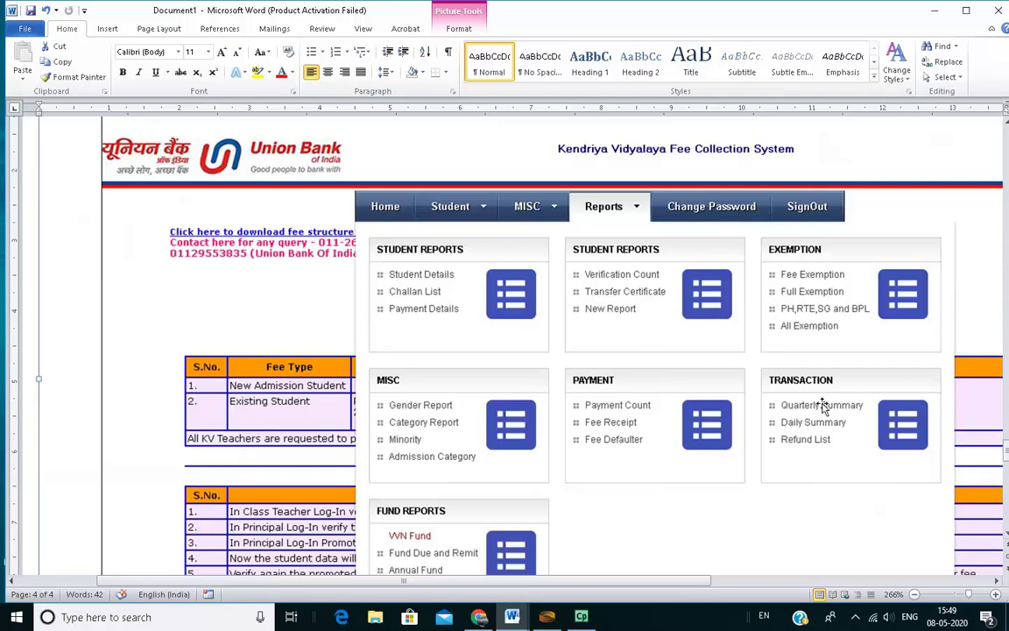
scroll(789, 395, down, 10)
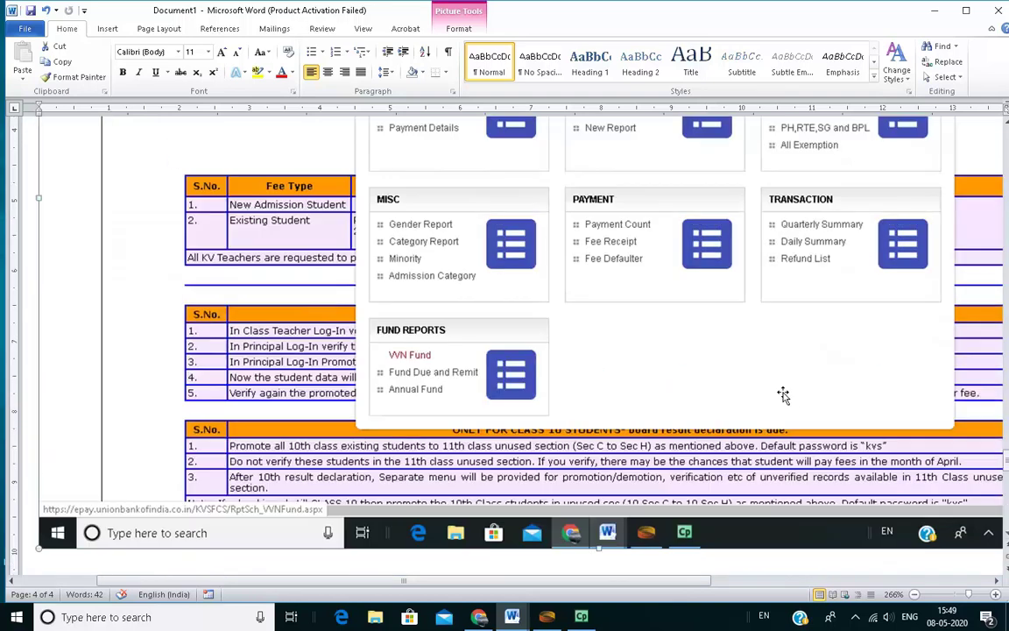
scroll(780, 397, down, 5)
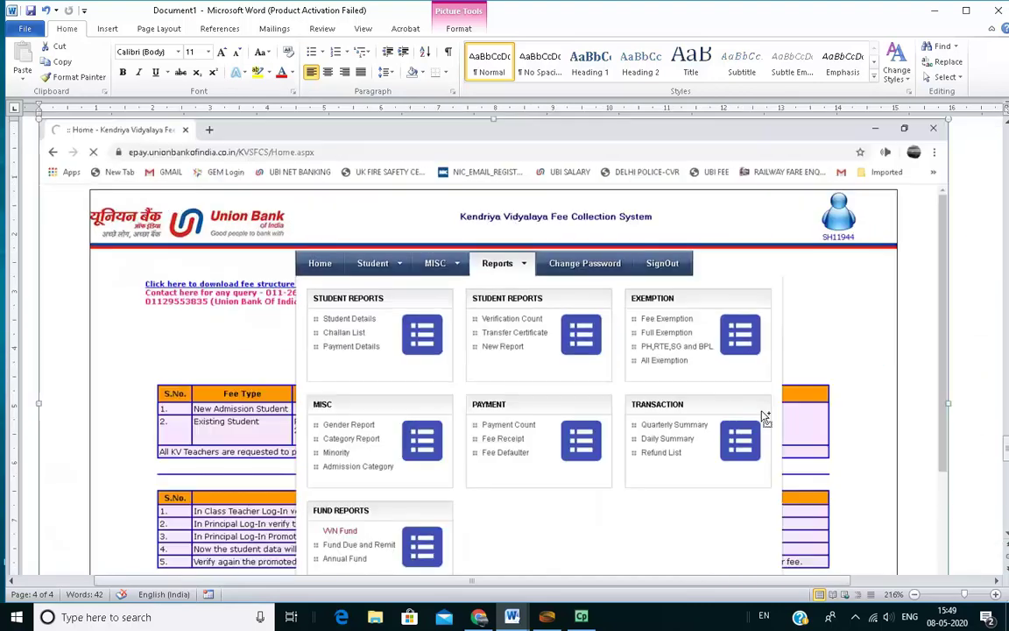
scroll(722, 411, up, 10)
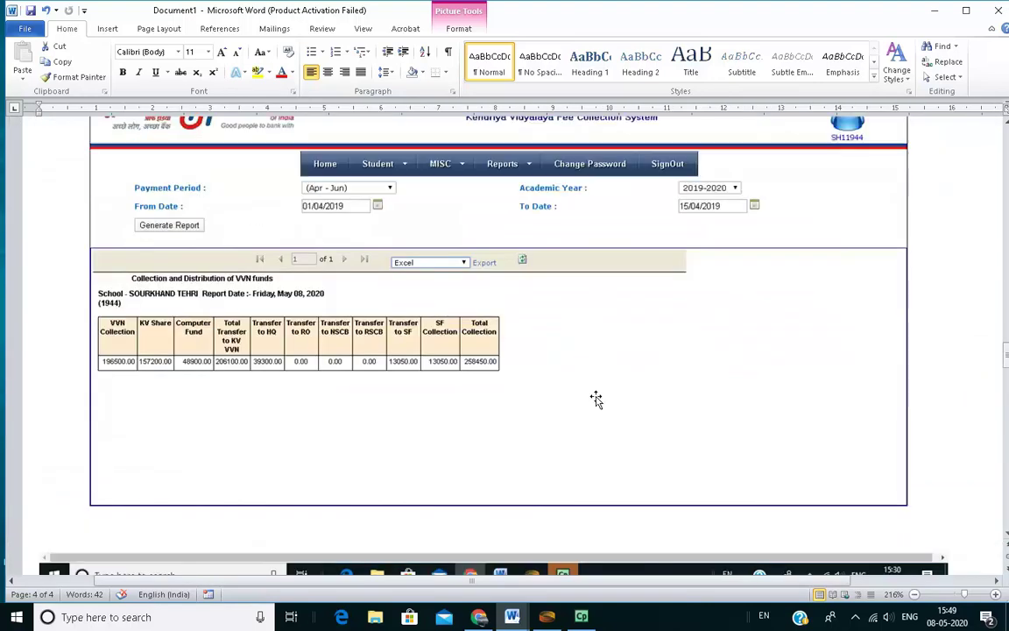
scroll(690, 383, up, 5)
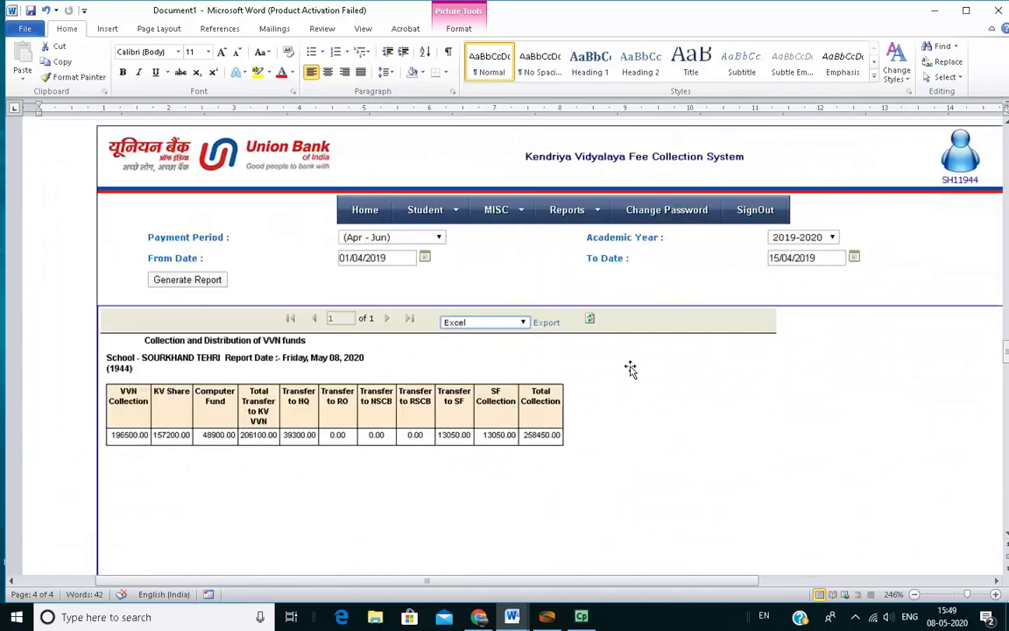
scroll(657, 523, left, 1)
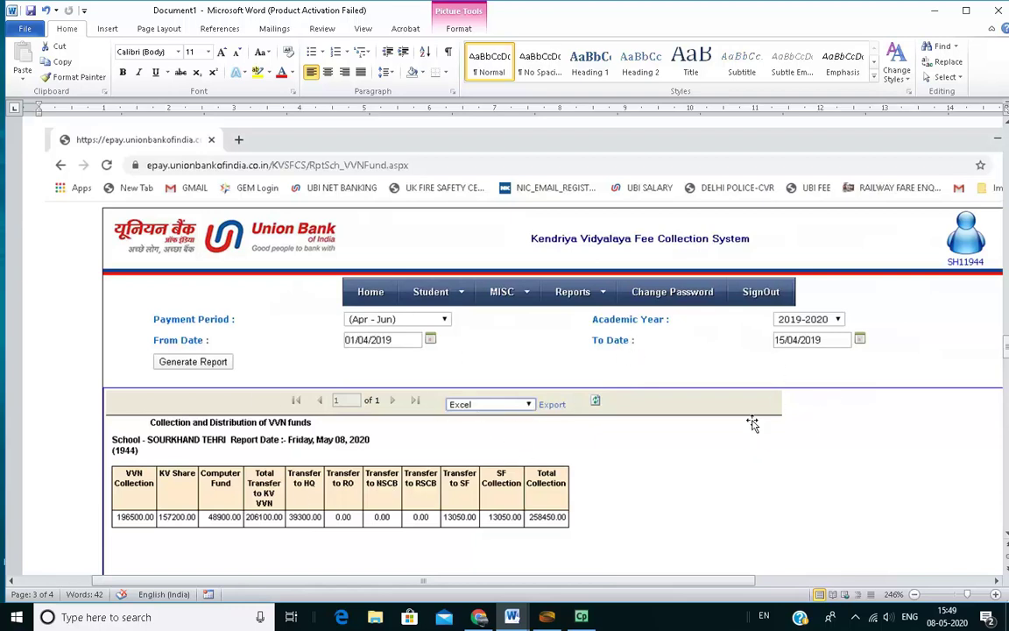
Close Document1 in Word without saving it
click(997, 16)
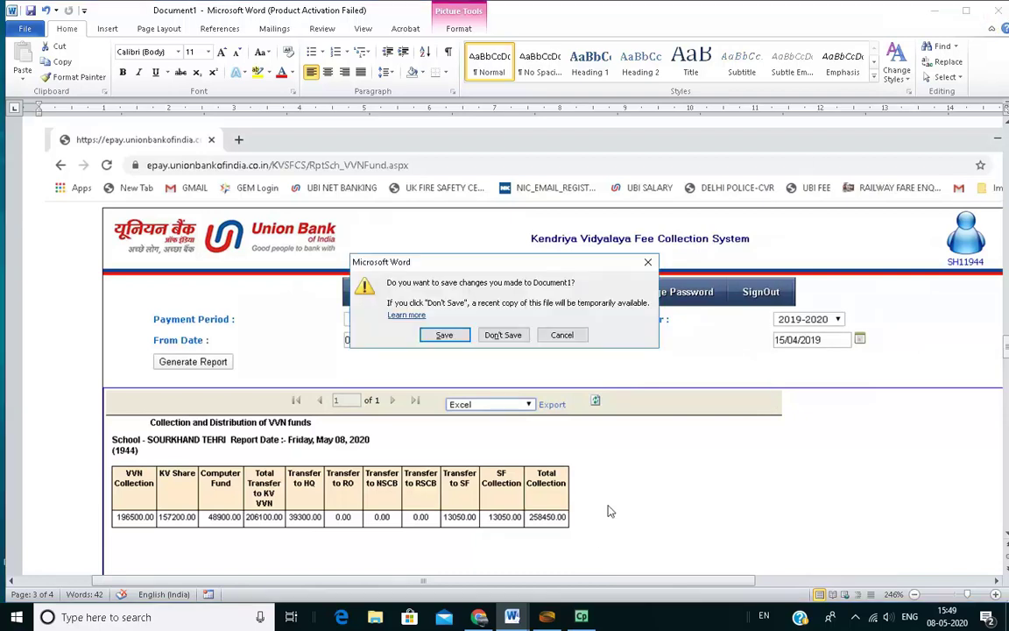
click(495, 303)
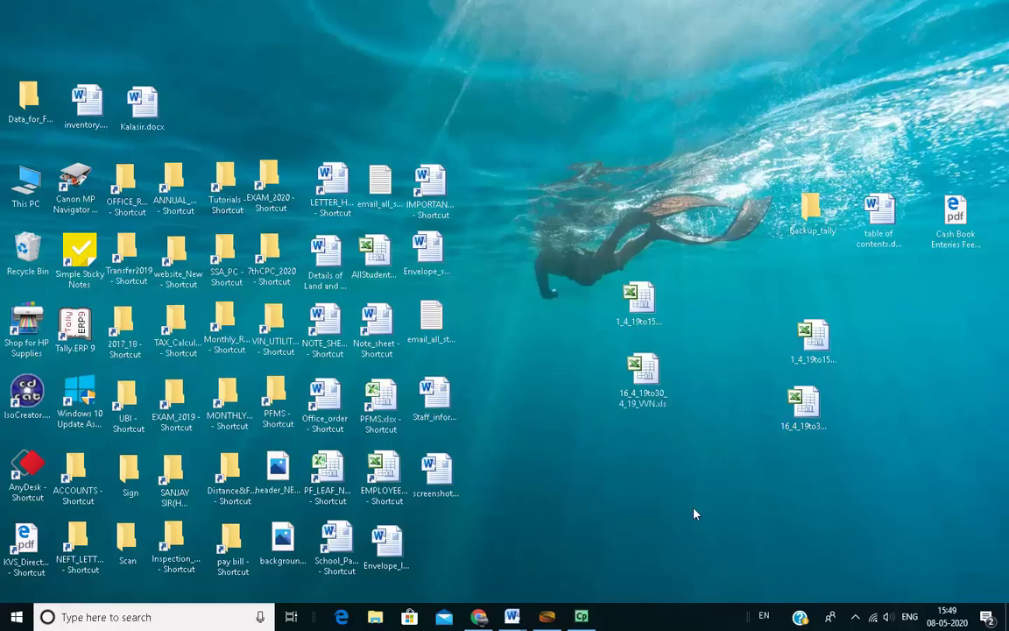
Open the 1_4_19to15_4_19_SF.xls workbook from the desktop in Excel and dismiss the Office activation dialog
click(820, 347)
double_click(819, 346)
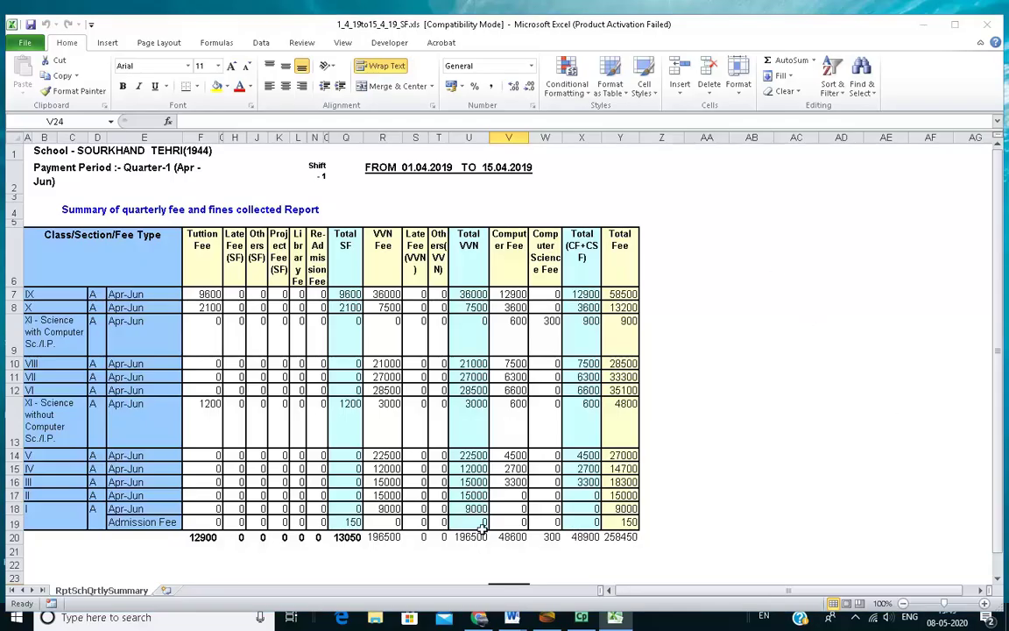
click(647, 456)
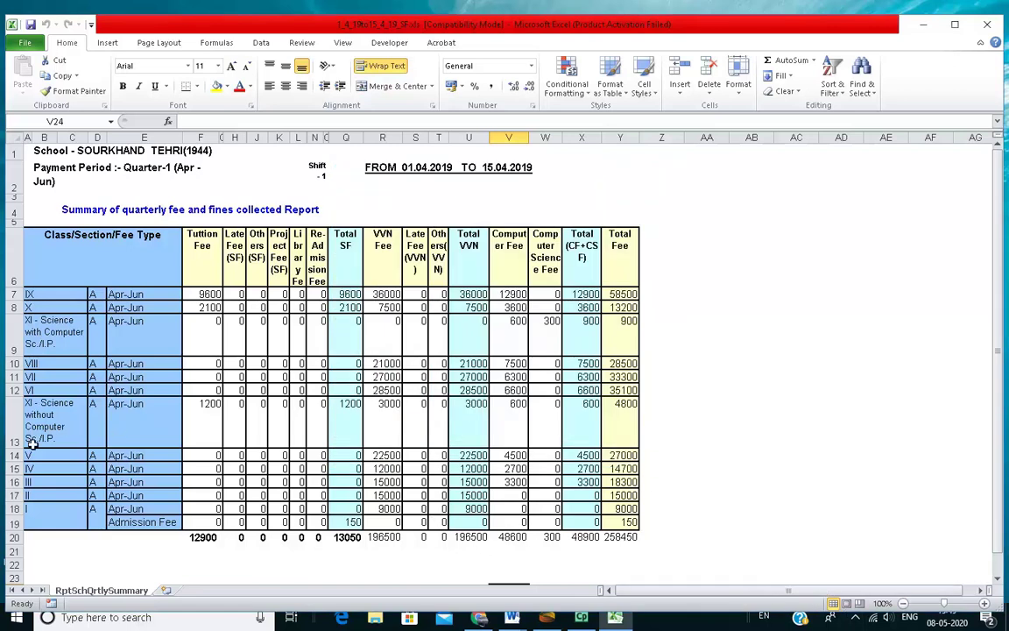
Examine the School Fund and VVN fee columns of the quarterly summary, including the Tuition Fee total in F20
scroll(78, 506, down, 2)
scroll(415, 204, up, 2)
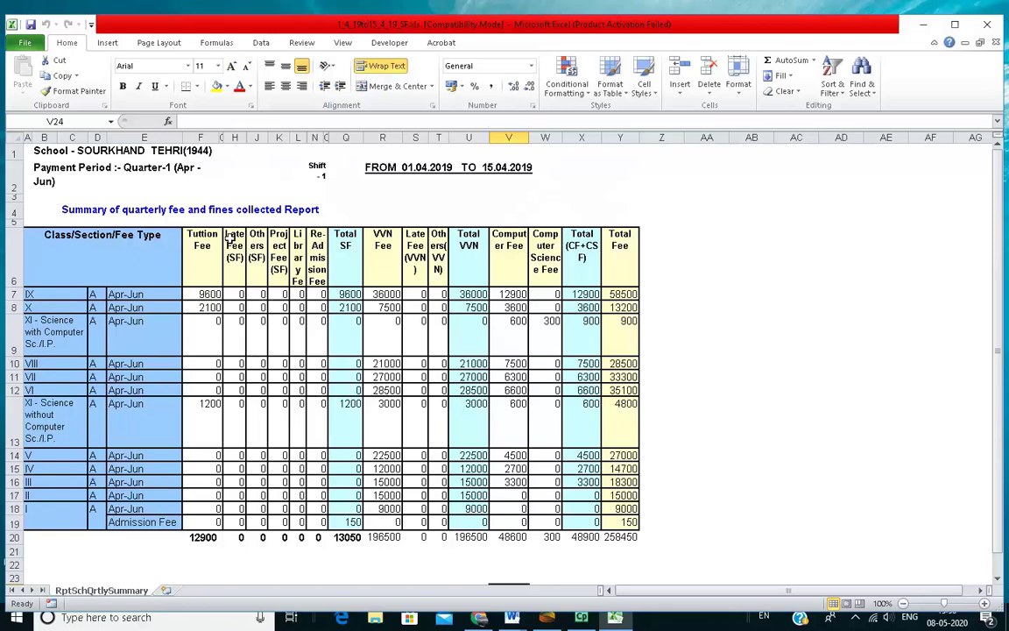
drag(204, 248, 344, 533)
drag(371, 253, 623, 536)
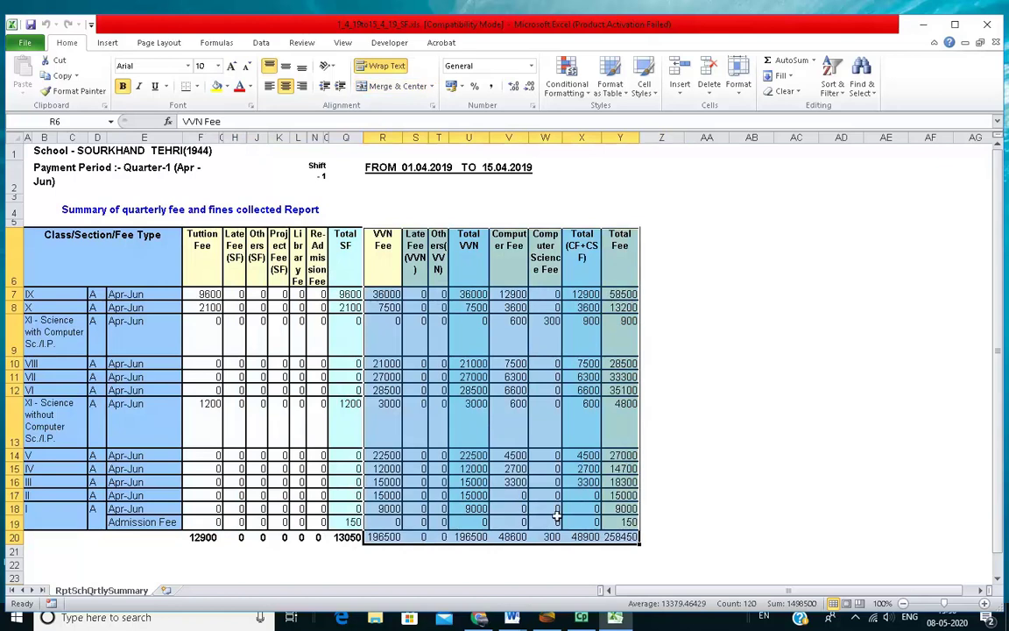
scroll(557, 517, down, 1)
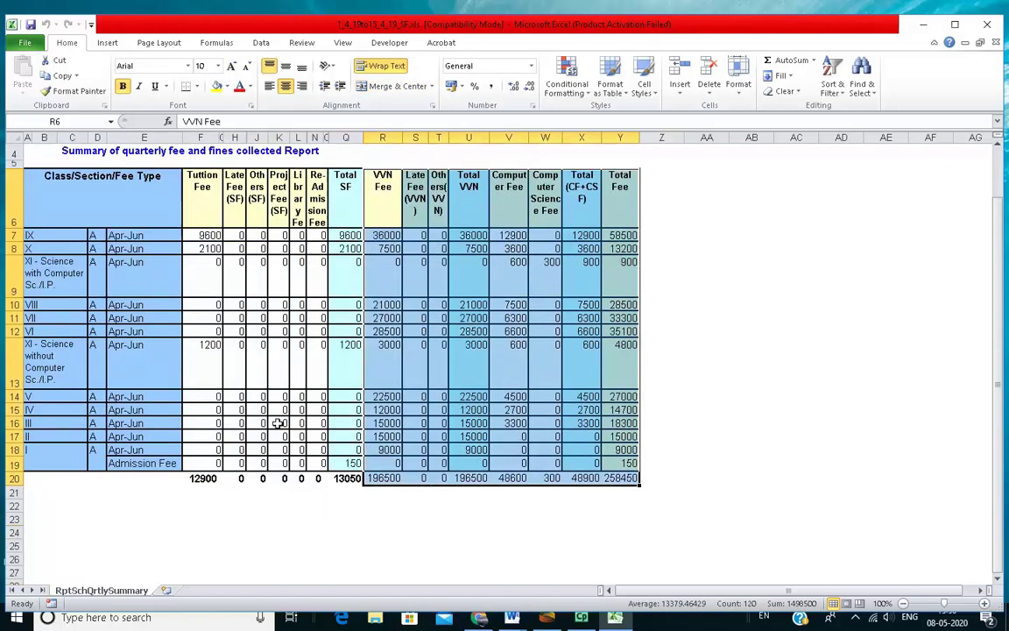
scroll(271, 491, up, 1)
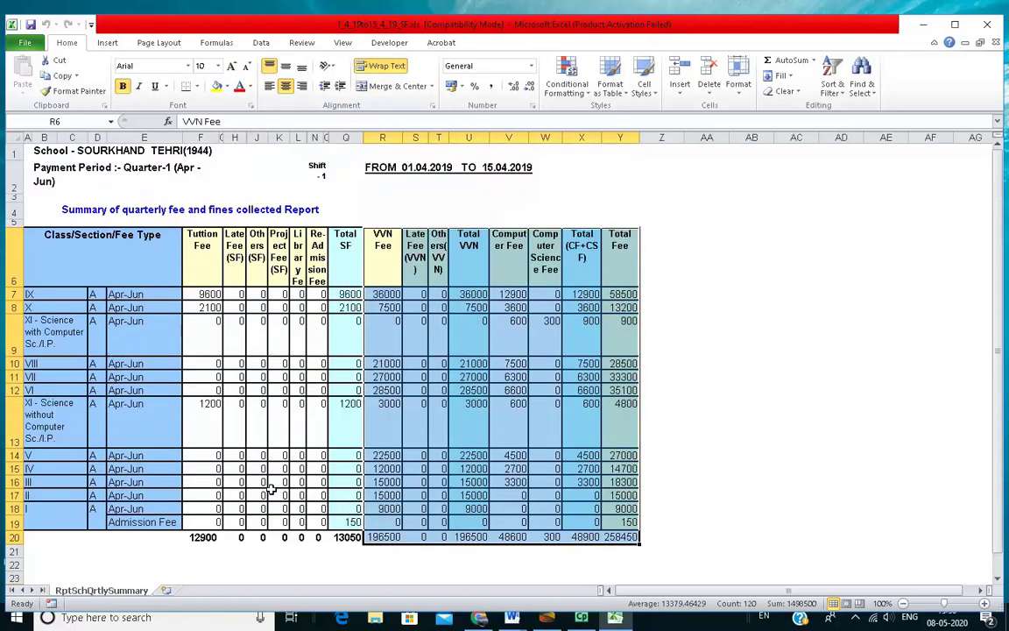
click(203, 241)
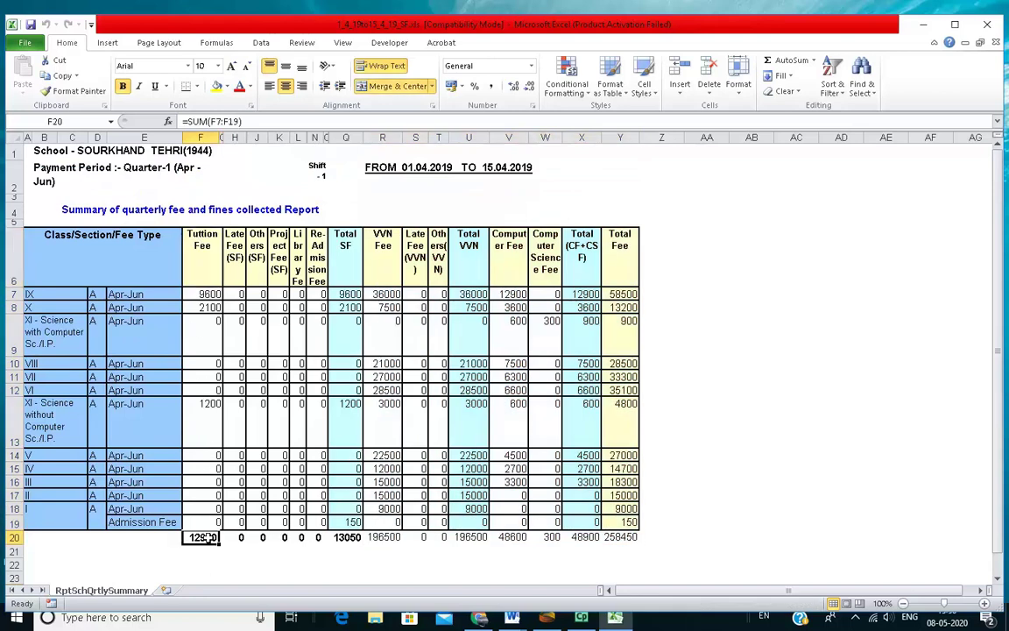
click(202, 537)
scroll(237, 554, down, 1)
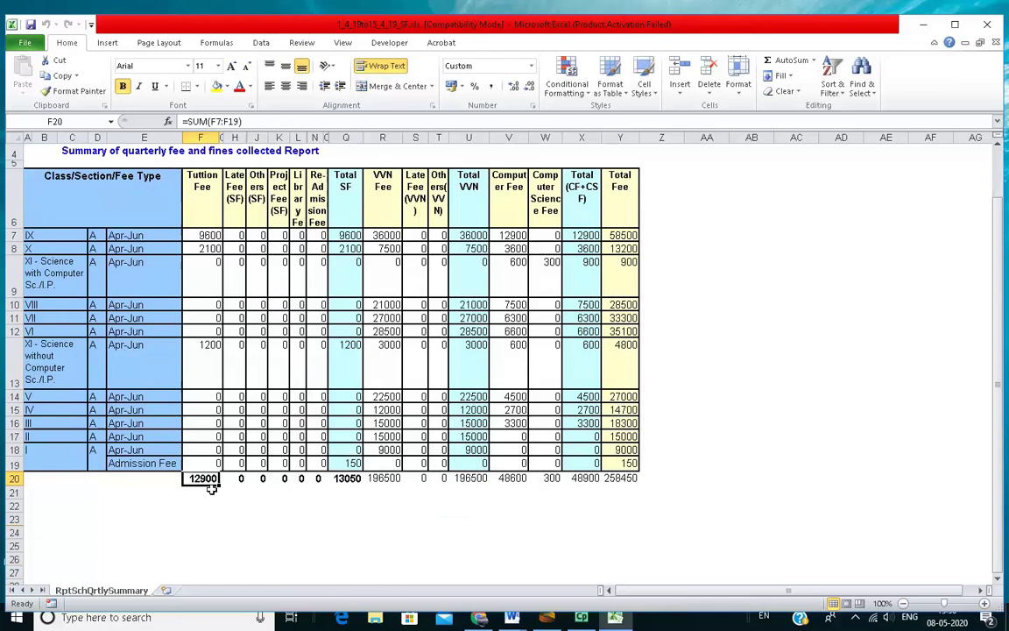
click(279, 518)
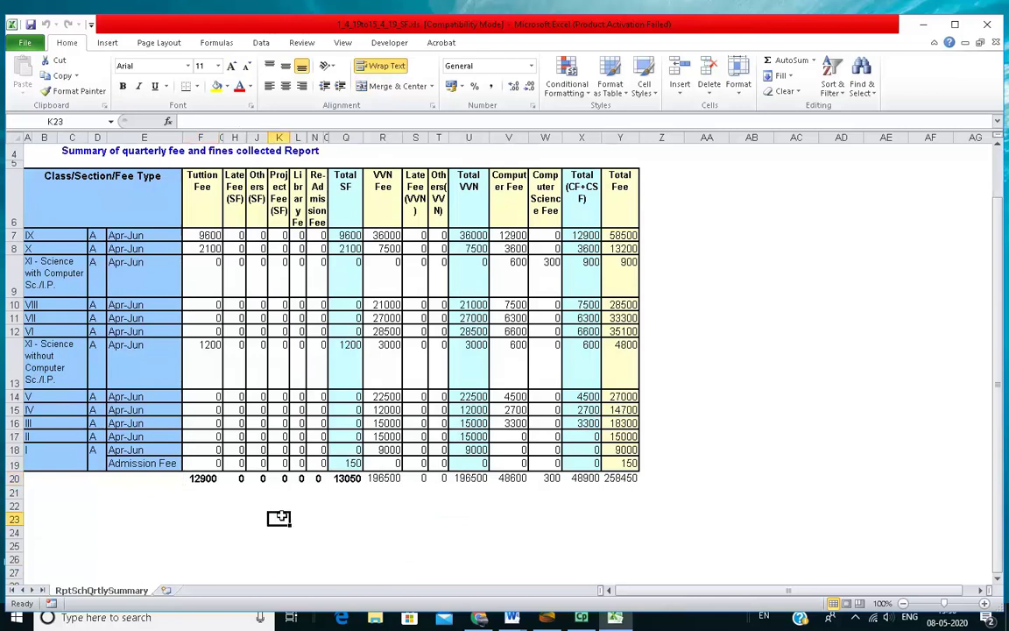
click(208, 478)
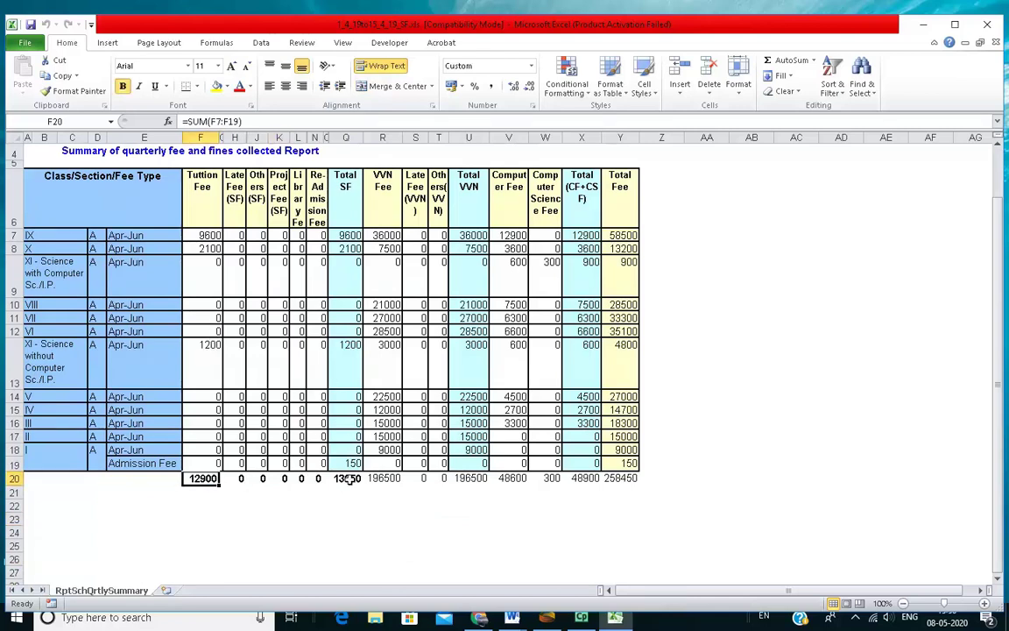
Fill the Admission Fee label in E19 and its Total SF amount in Q19 with yellow
click(149, 464)
click(217, 86)
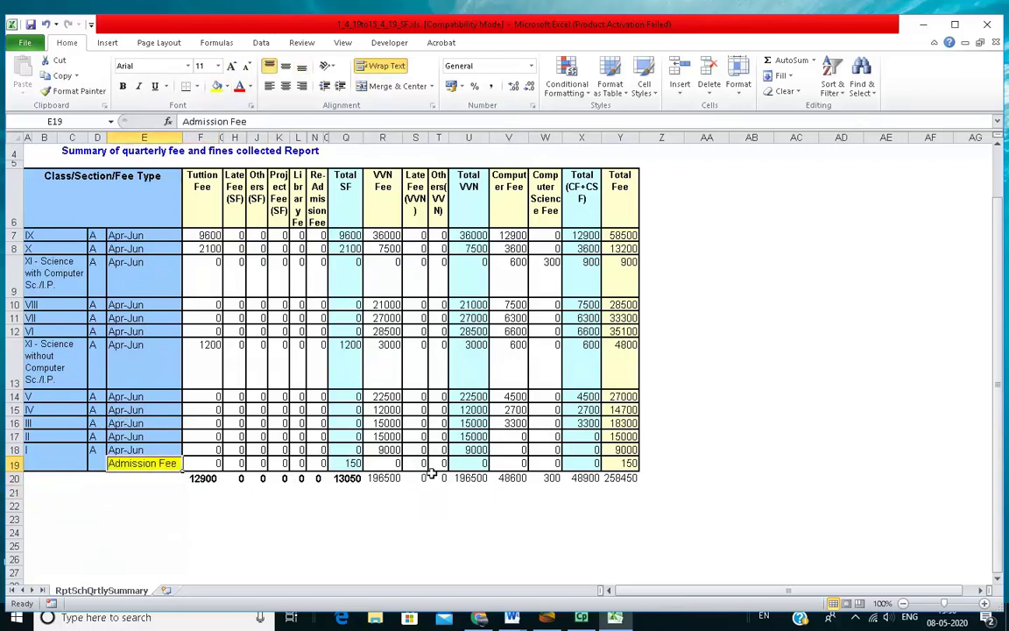
click(355, 461)
click(217, 86)
Enter the label "Tuitio Fee" in F22 and 12900 in H22, and widen column H to fit the amount
click(201, 505)
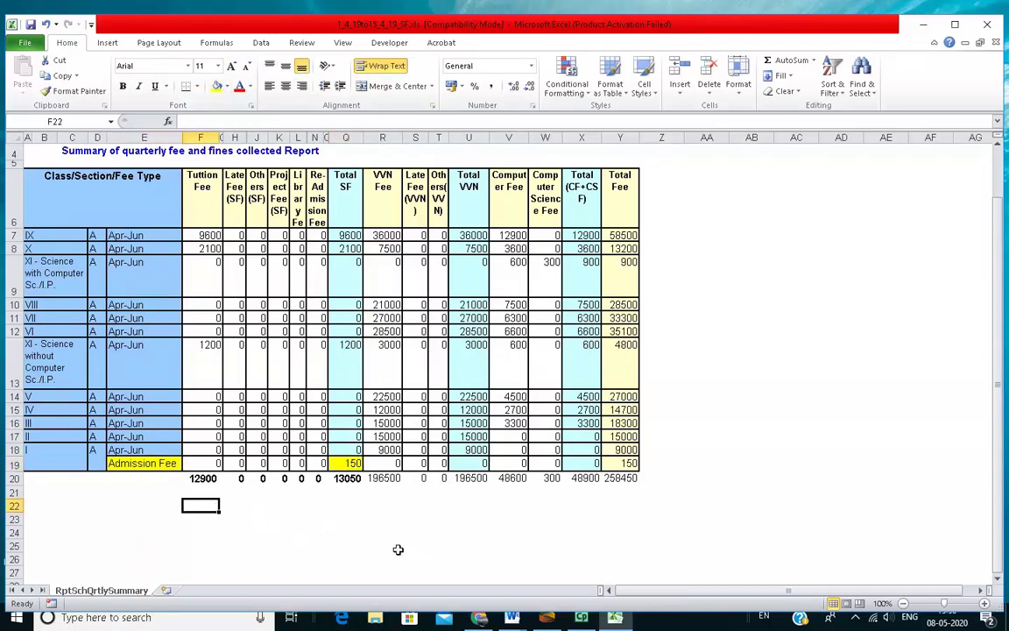
text(Tuitio Fee)
key(Tab)
key(Tab)
key(Tab)
key(Left)
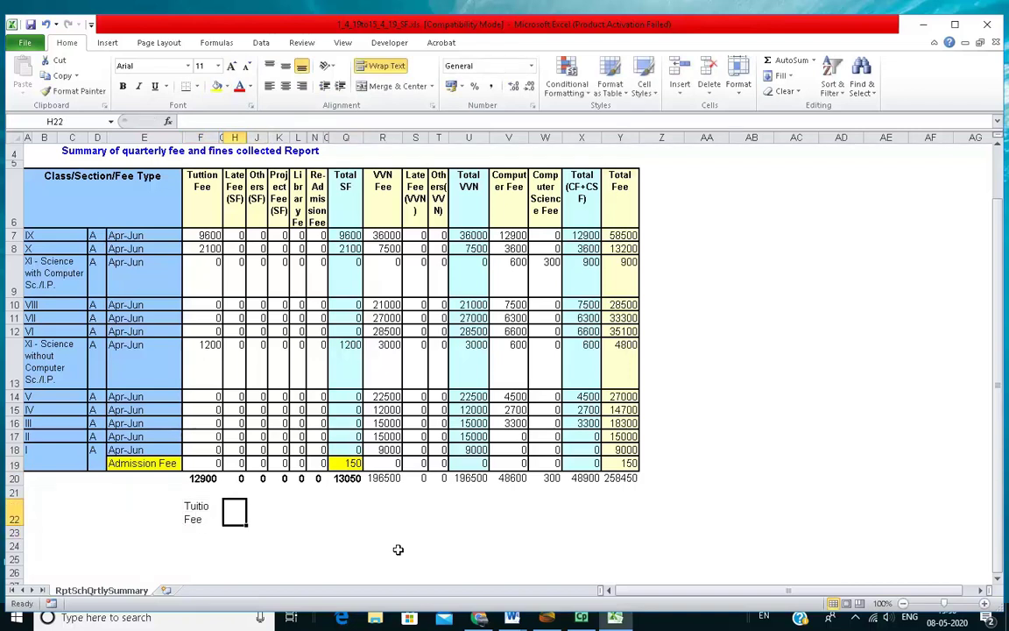
text(12900)
key(ctrl+Return)
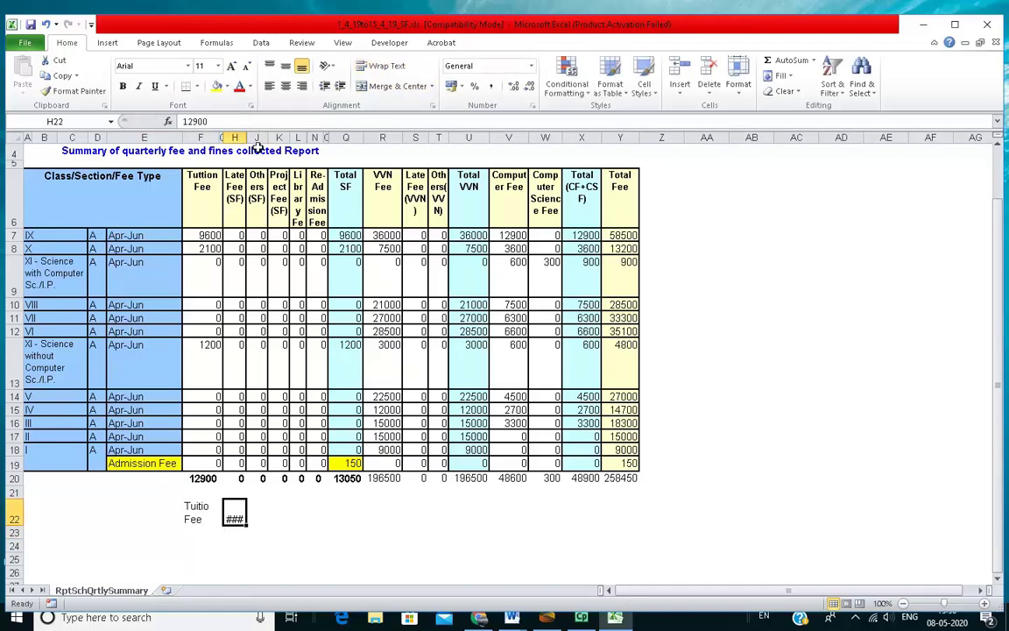
drag(243, 138, 275, 137)
Enter the label "Adm Fee" in F23 and the amount 150 in H23
click(200, 532)
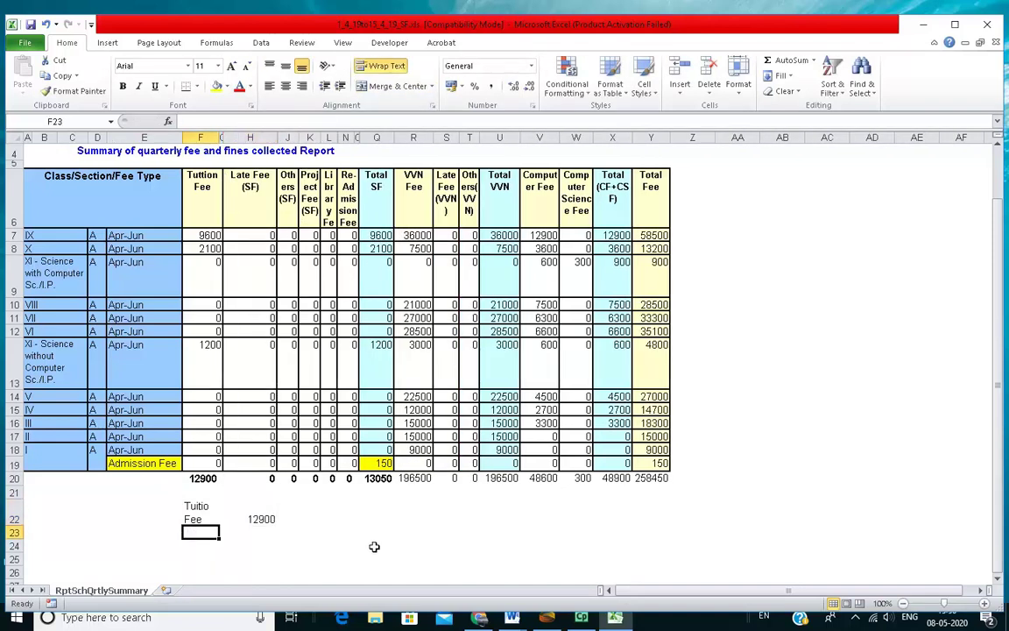
text(Adm Fee)
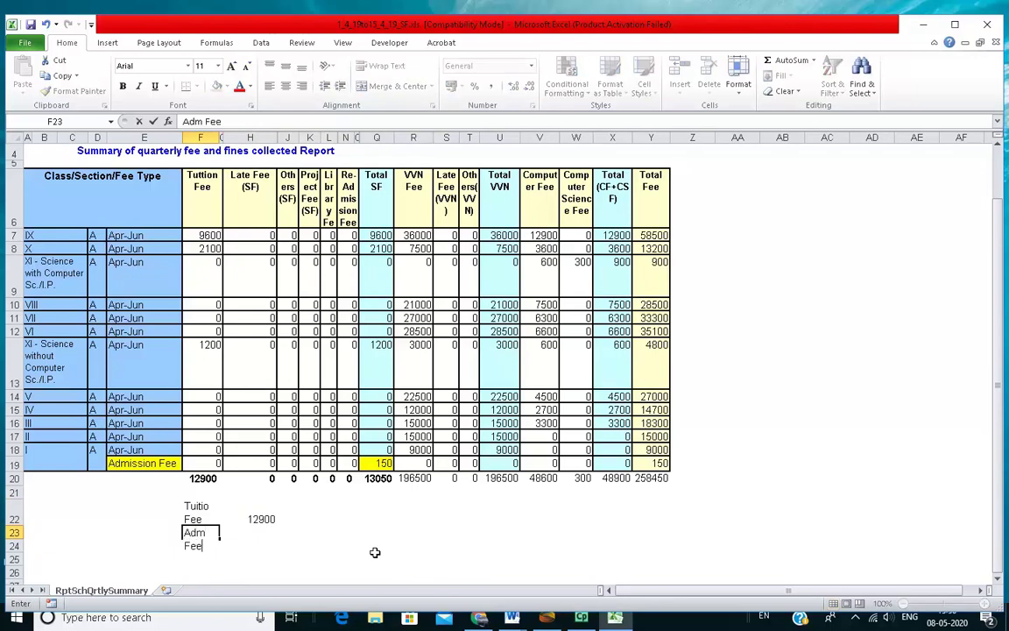
key(Tab)
key(Tab)
text(150)
key(Return)
Sum H22:H23 in H24 and fill the total cell with yellow
key(shift+Up)
key(shift+Up)
click(788, 60)
click(364, 538)
click(262, 561)
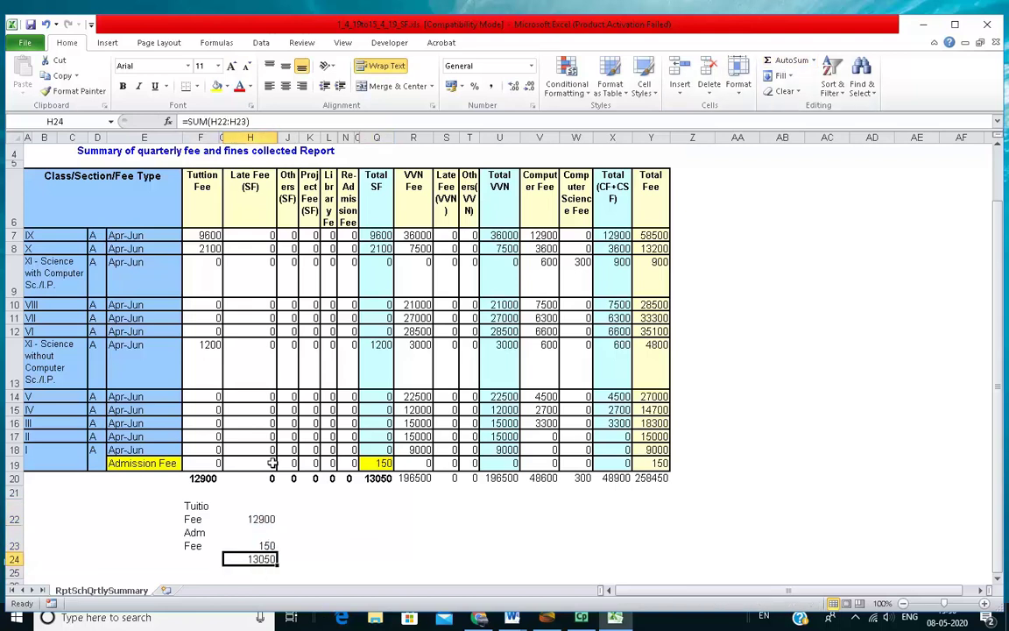
click(219, 87)
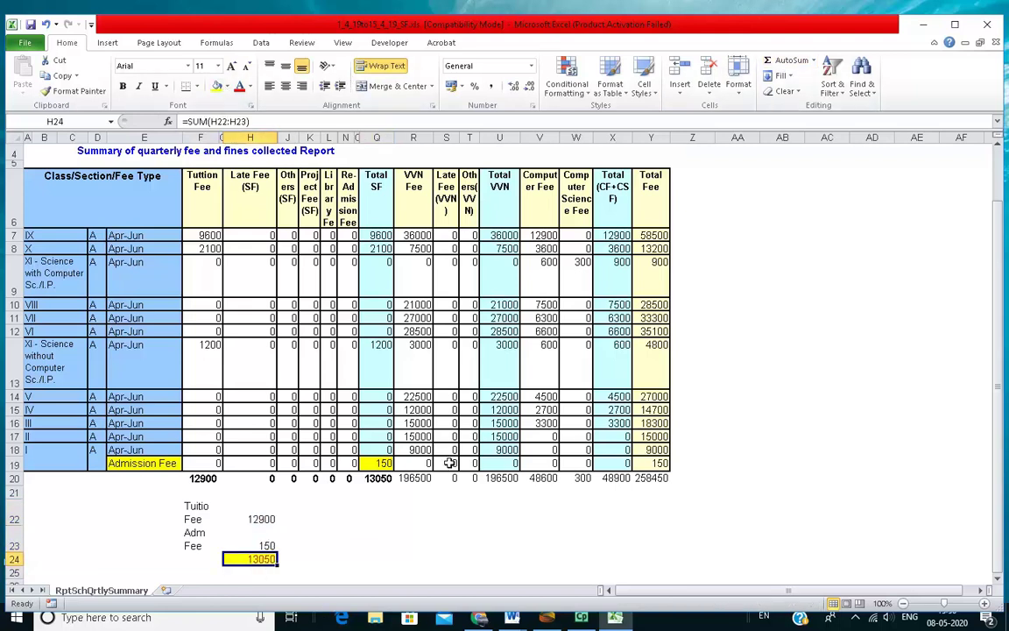
Check the Total SF sum in Q20 and minimize the School Fund workbook, keeping it open
scroll(377, 447, down, 1)
click(359, 500)
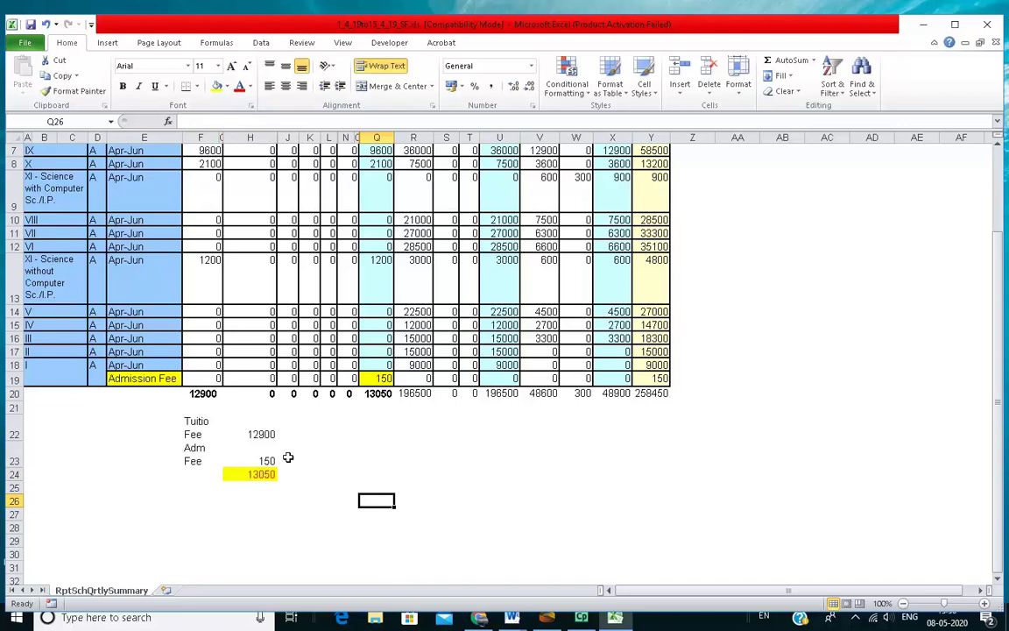
click(379, 394)
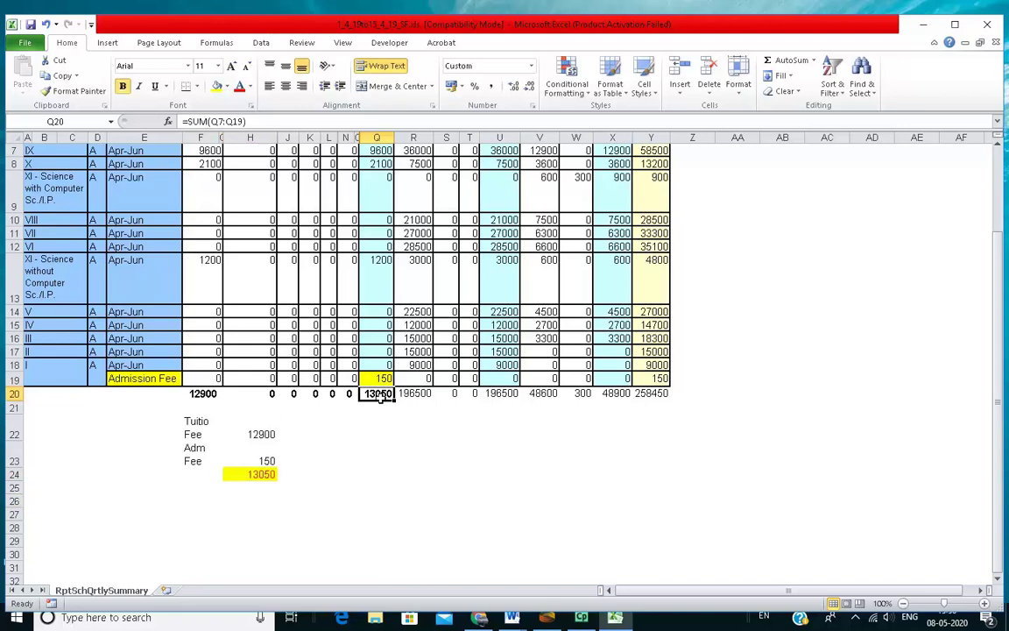
click(987, 25)
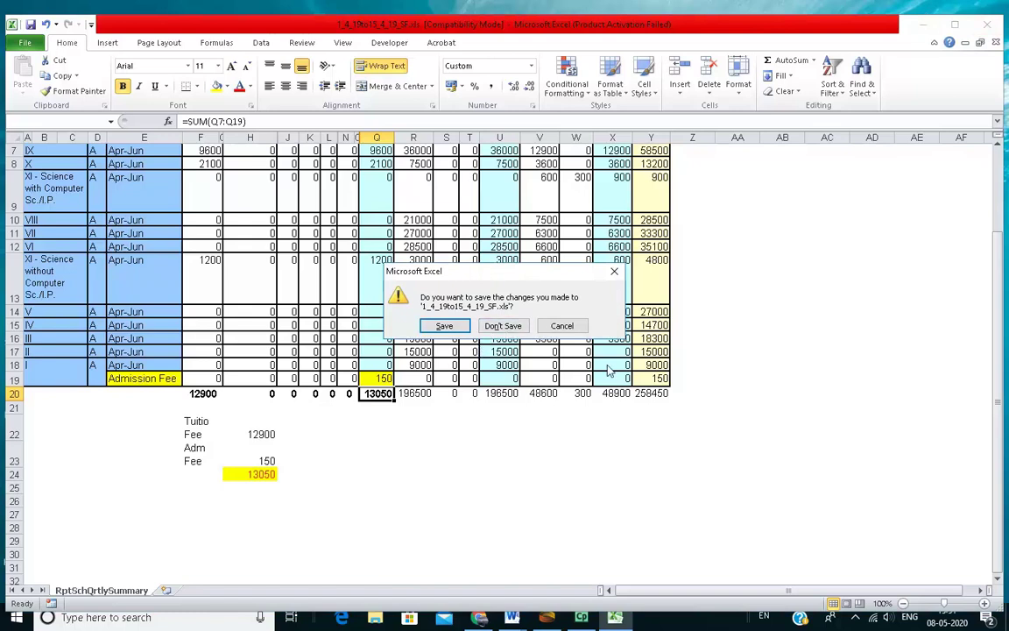
click(571, 325)
click(925, 25)
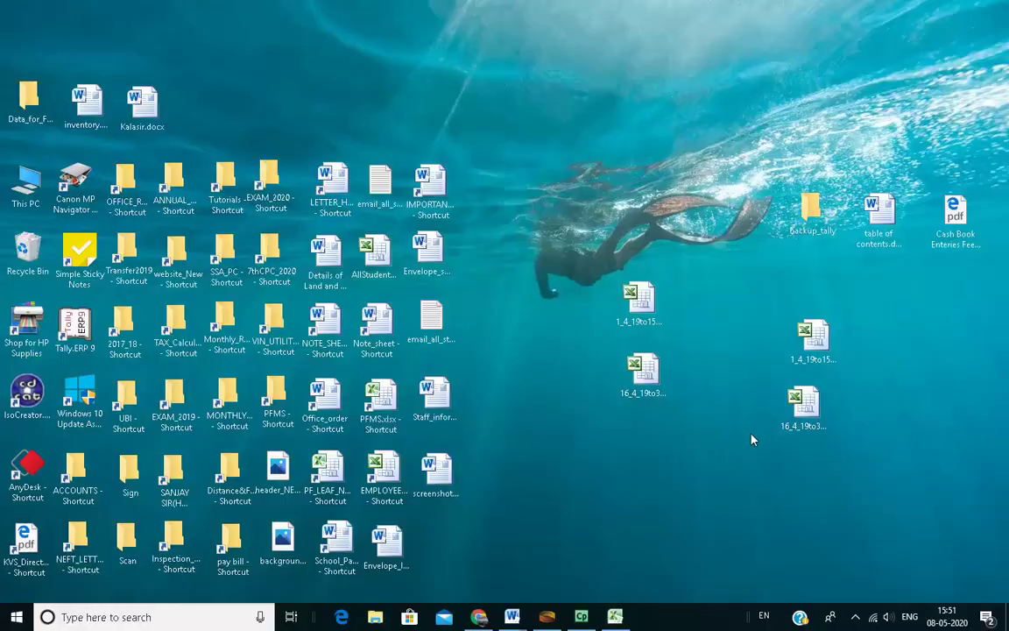
Open 1_4_19to15_4_19_VVN.xls from the desktop and fill the Transfer to SF amount in N5 with yellow
double_click(639, 300)
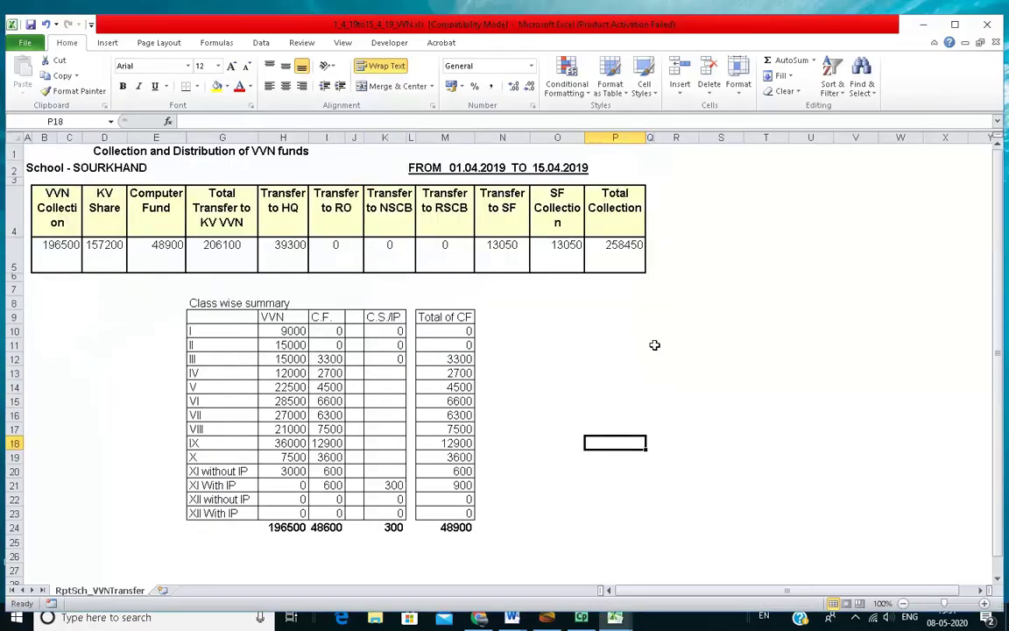
click(490, 258)
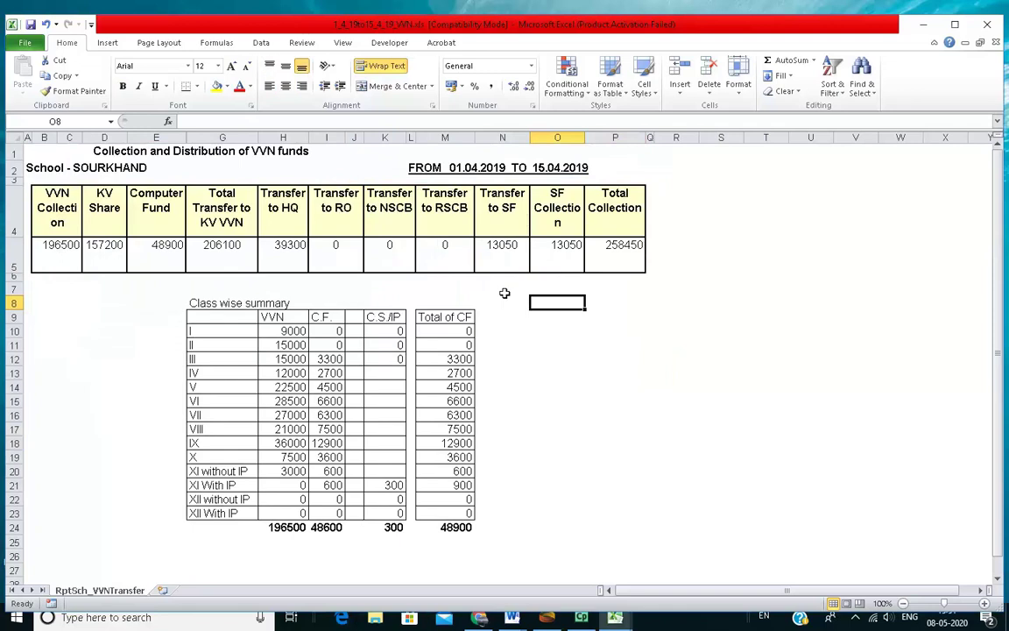
click(216, 85)
click(505, 254)
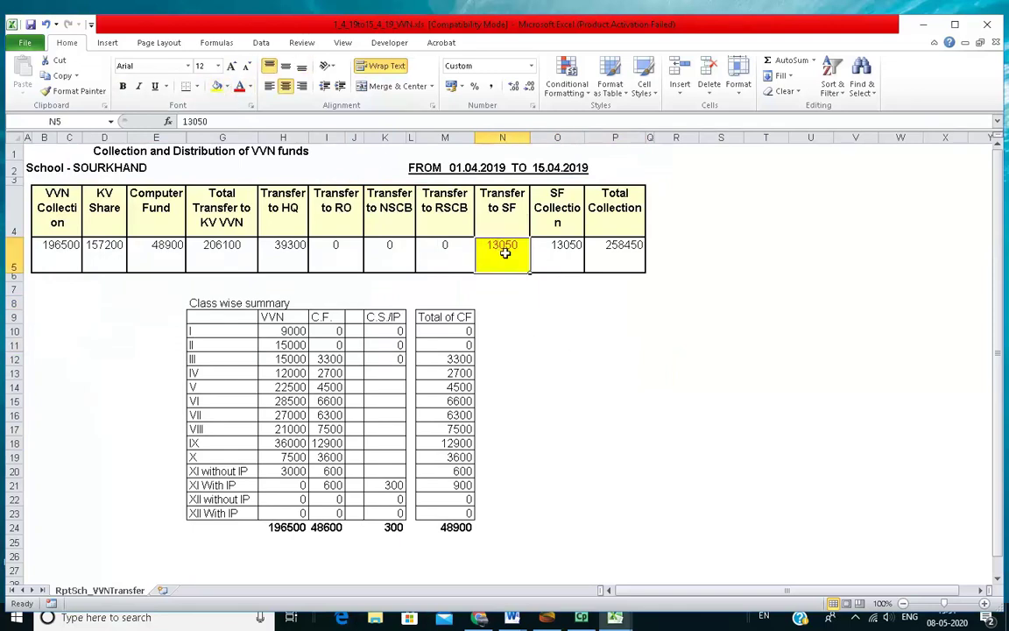
click(604, 316)
click(514, 253)
Close the VVN workbook and the School Fund workbook without saving the changes in either
click(989, 28)
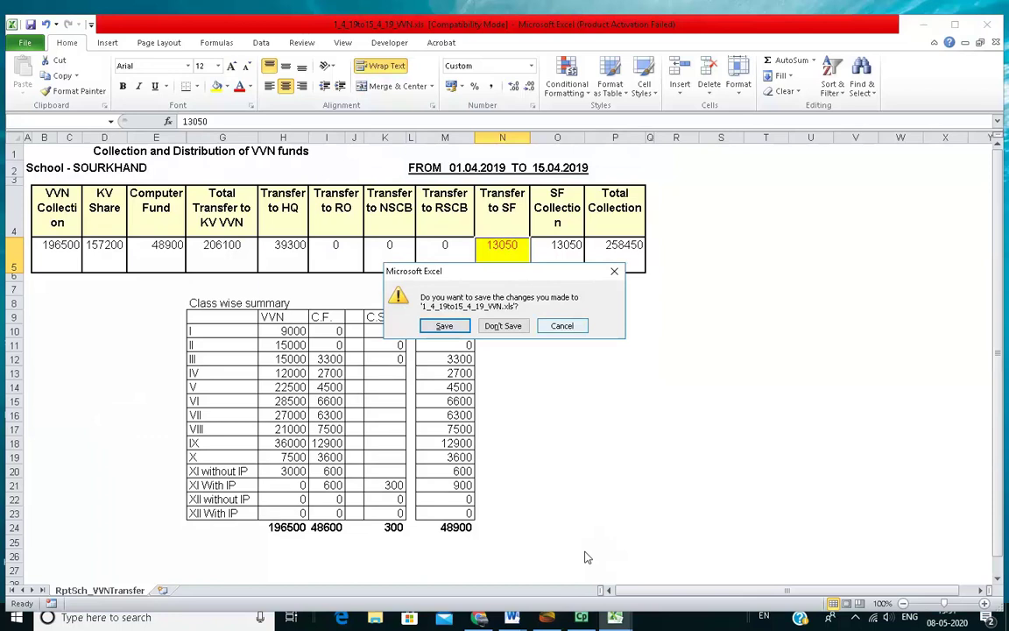
click(499, 326)
click(439, 474)
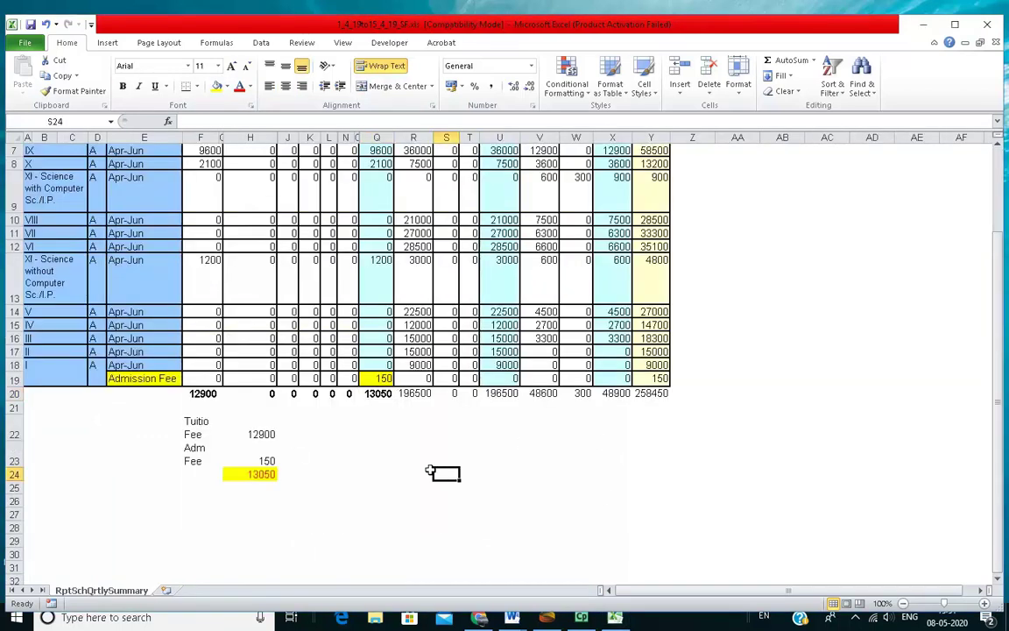
scroll(413, 469, up, 2)
scroll(405, 426, down, 1)
scroll(405, 424, down, 2)
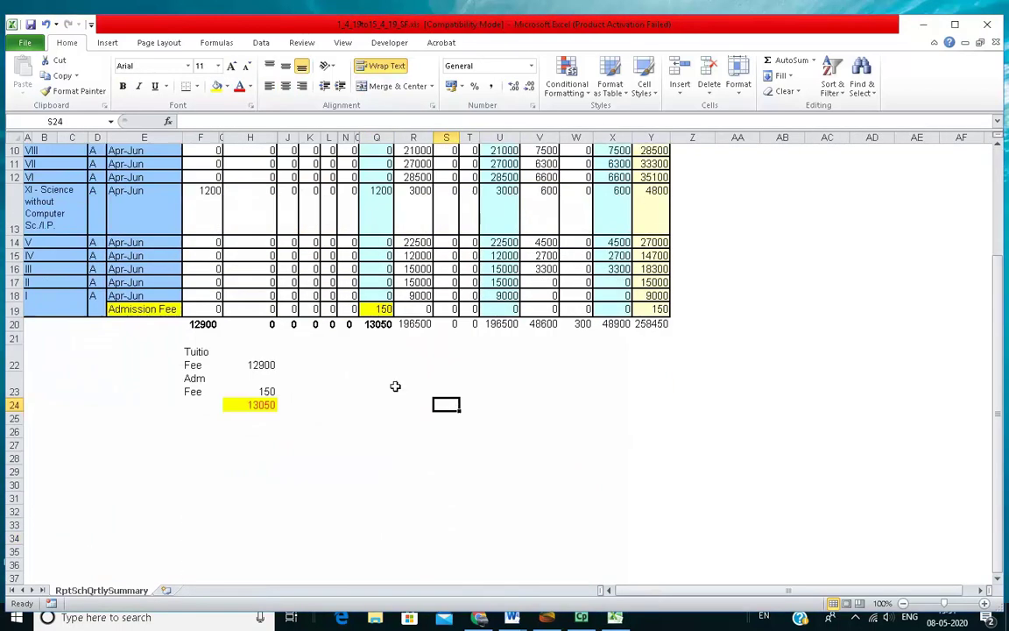
click(989, 28)
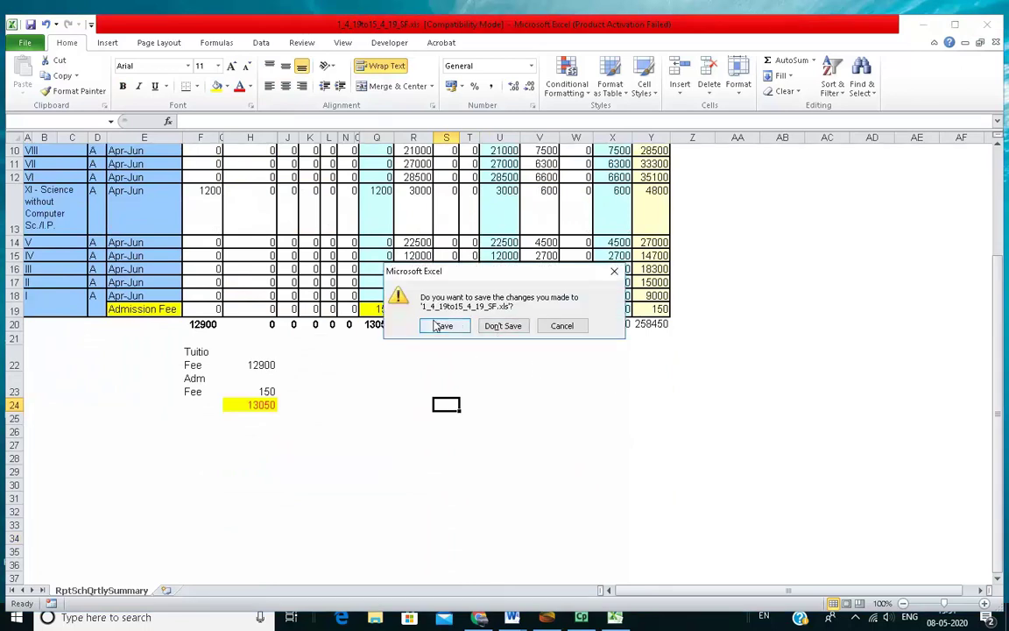
click(500, 326)
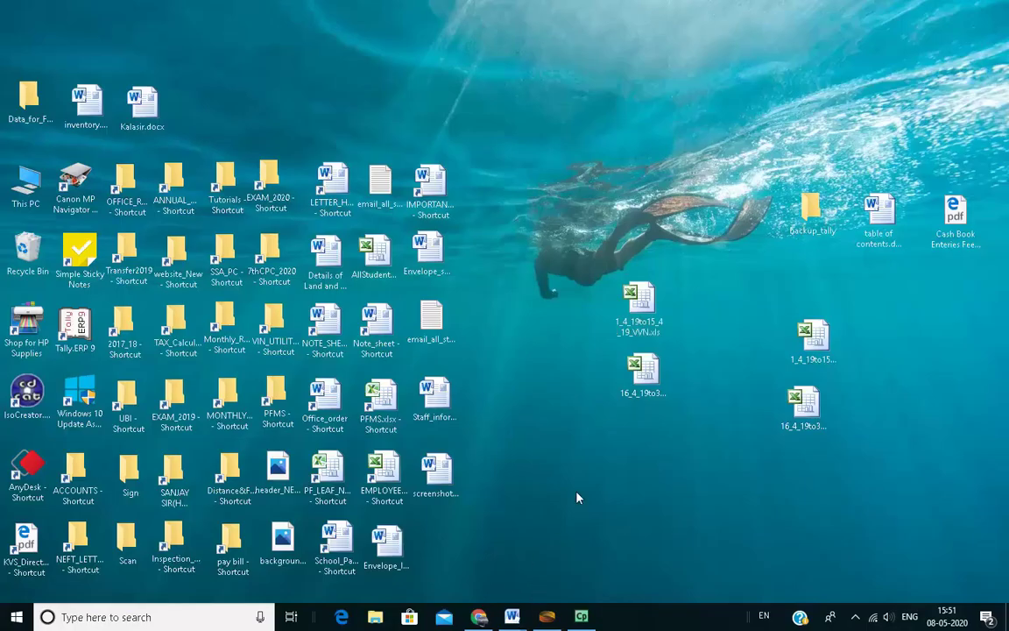
Select the exported Excel report files on the desktop and move them to another spot
drag(603, 274, 854, 429)
drag(639, 302, 787, 374)
click(664, 361)
drag(883, 401, 960, 489)
drag(960, 407, 856, 379)
click(722, 577)
Switch to Document1 in Word and close it without saving
mouse_move(512, 616)
click(583, 548)
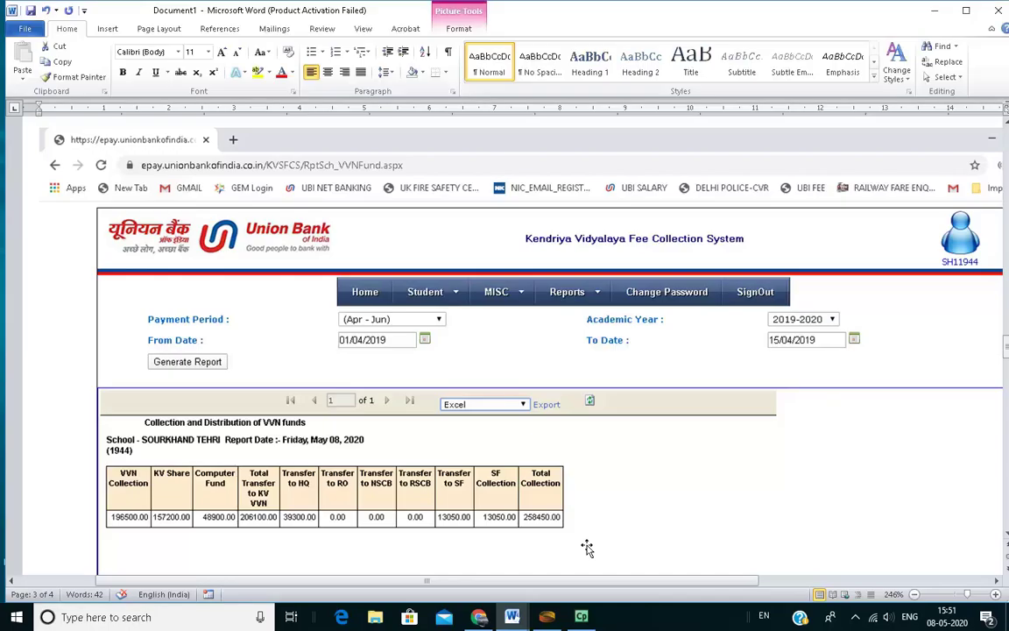
click(999, 11)
click(505, 337)
Switch to table of contents.docx in Word and examine the Dr and Cr rules under the receipt entry topic 10
click(511, 616)
scroll(491, 316, down, 5)
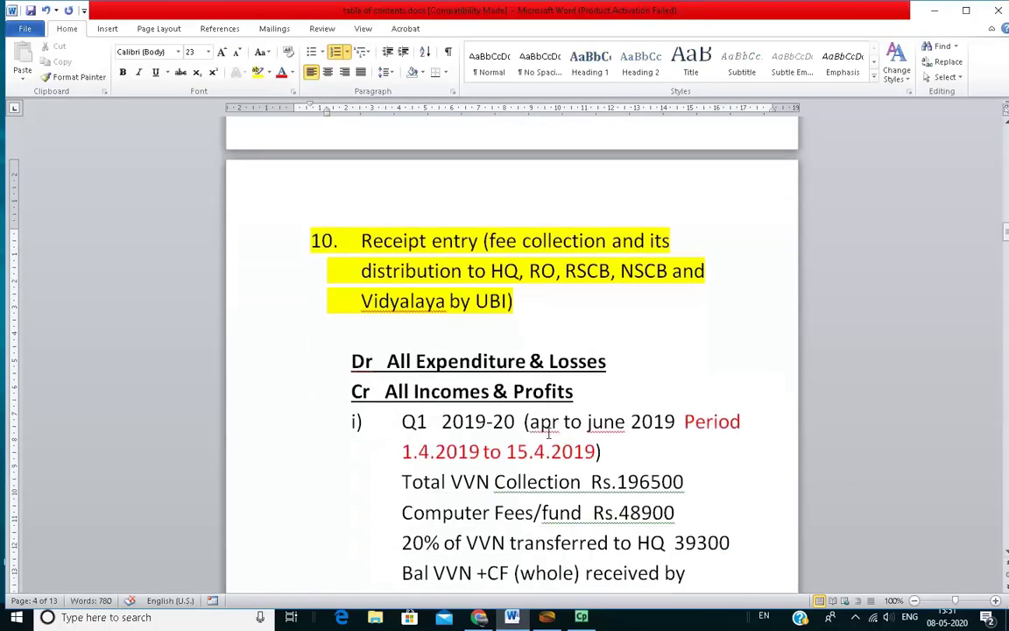
scroll(523, 324, down, 1)
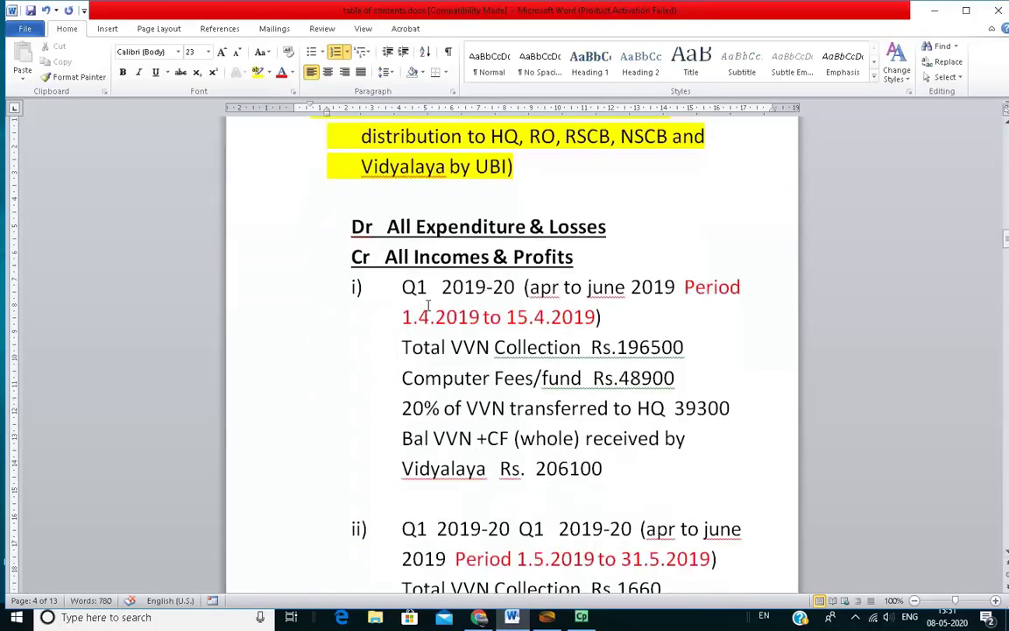
drag(352, 228, 609, 227)
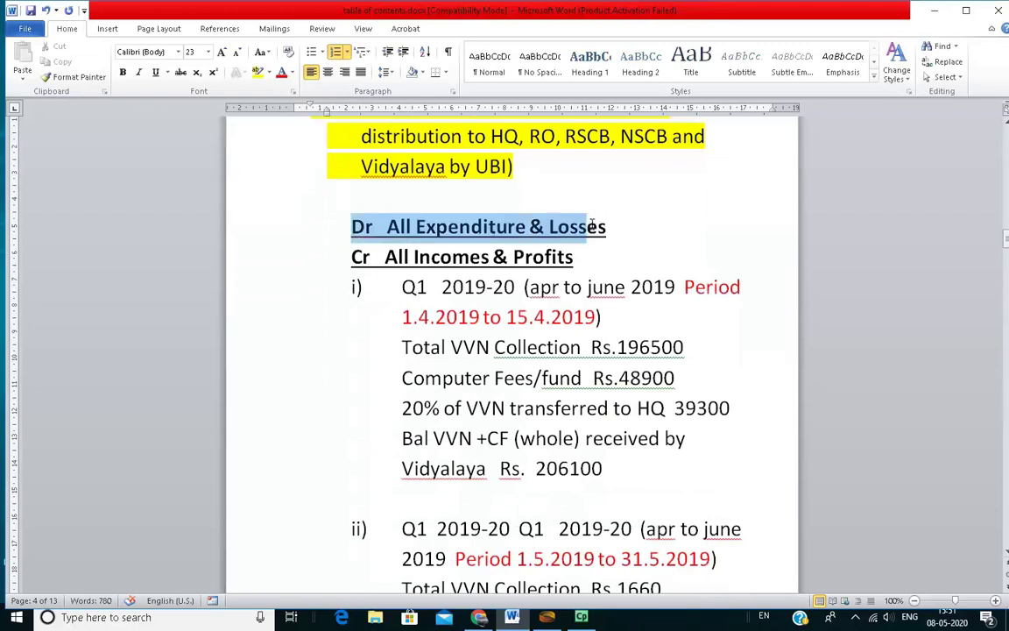
drag(348, 257, 574, 258)
click(517, 265)
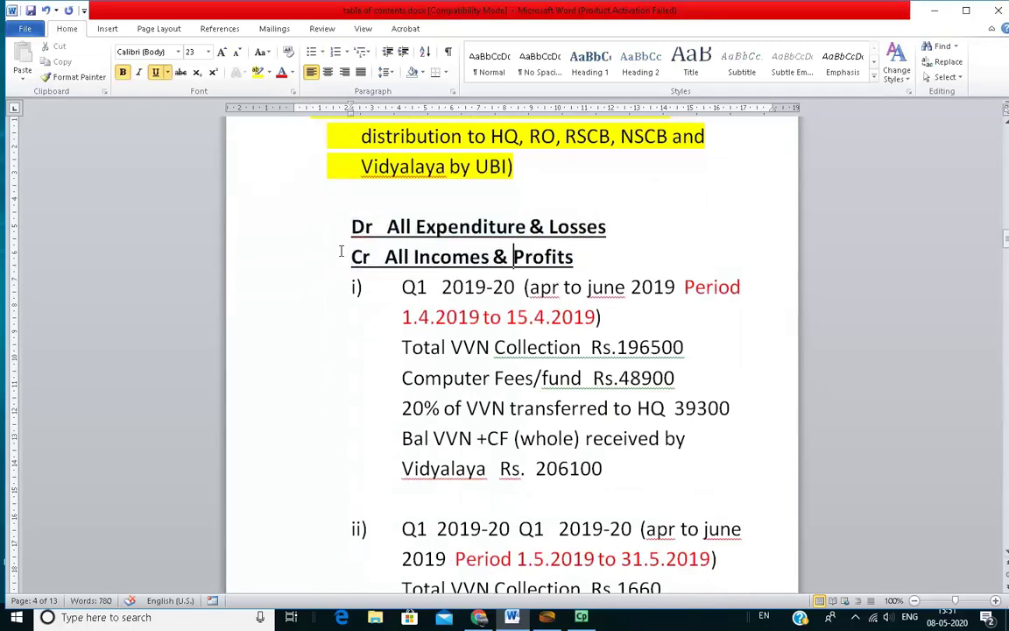
drag(350, 254, 574, 258)
click(345, 226)
drag(352, 226, 571, 226)
click(435, 226)
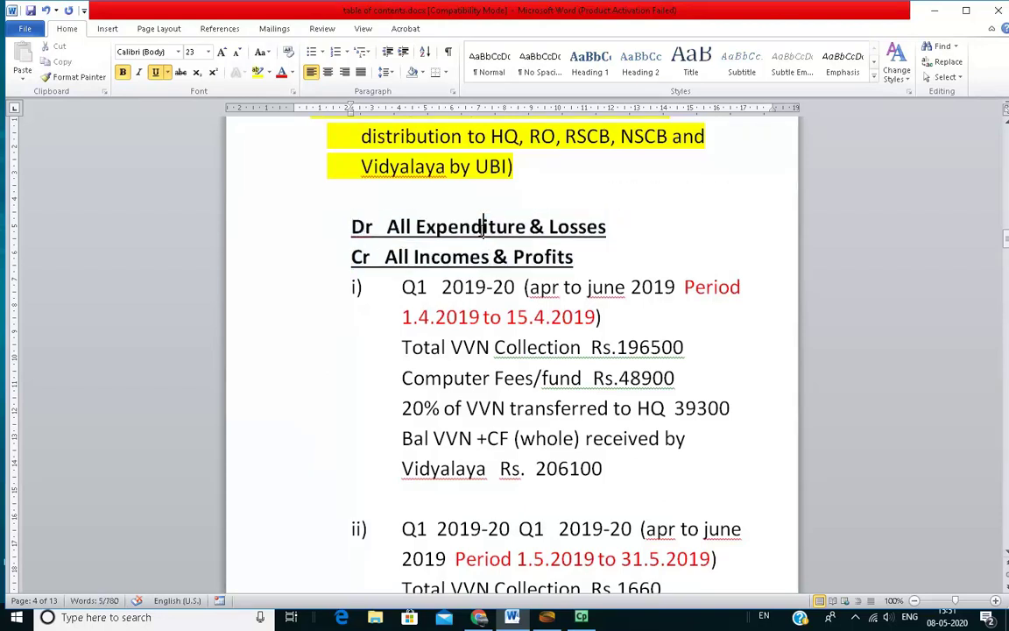
Launch Tally.ERP 9 from the desktop, skip the payroll company login and bring up the list of companies
click(513, 617)
double_click(86, 339)
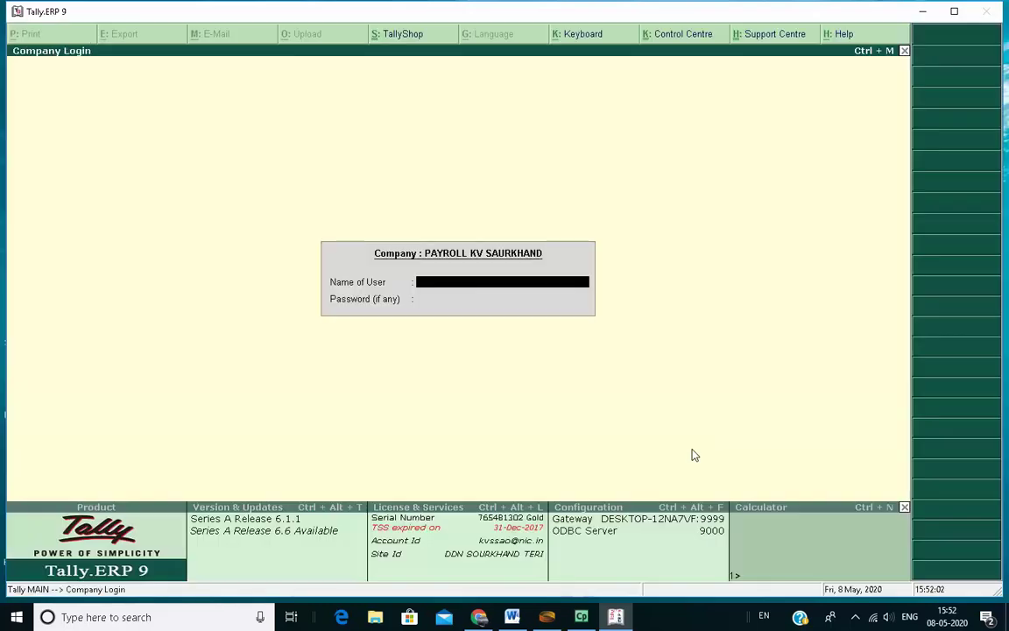
key(Escape)
key(Return)
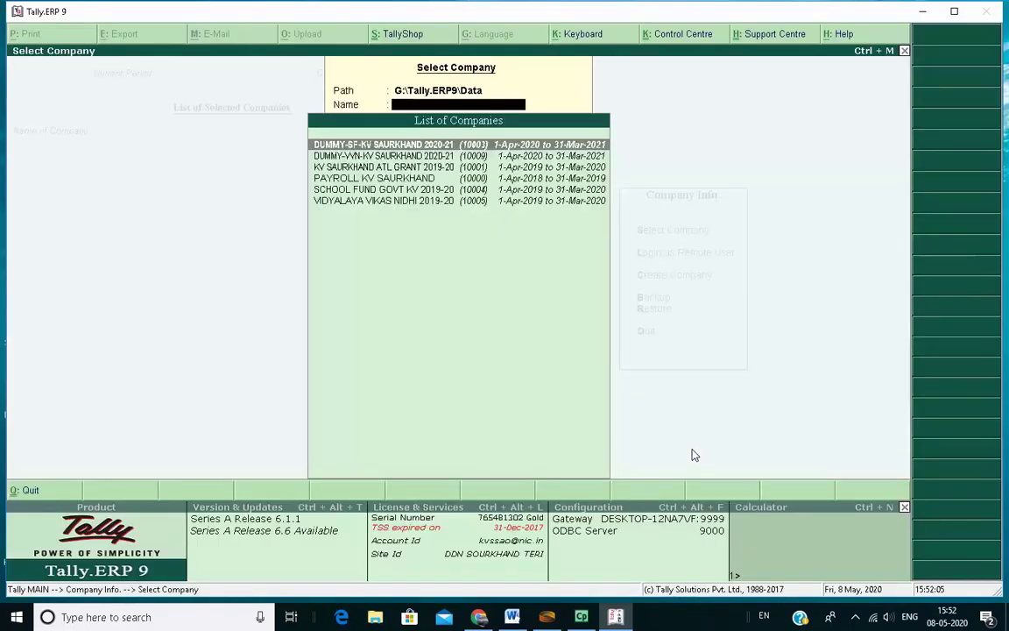
Switch back to table of contents.docx in Word and examine the quarter and period given in the heading of item i
click(513, 617)
scroll(451, 278, down, 1)
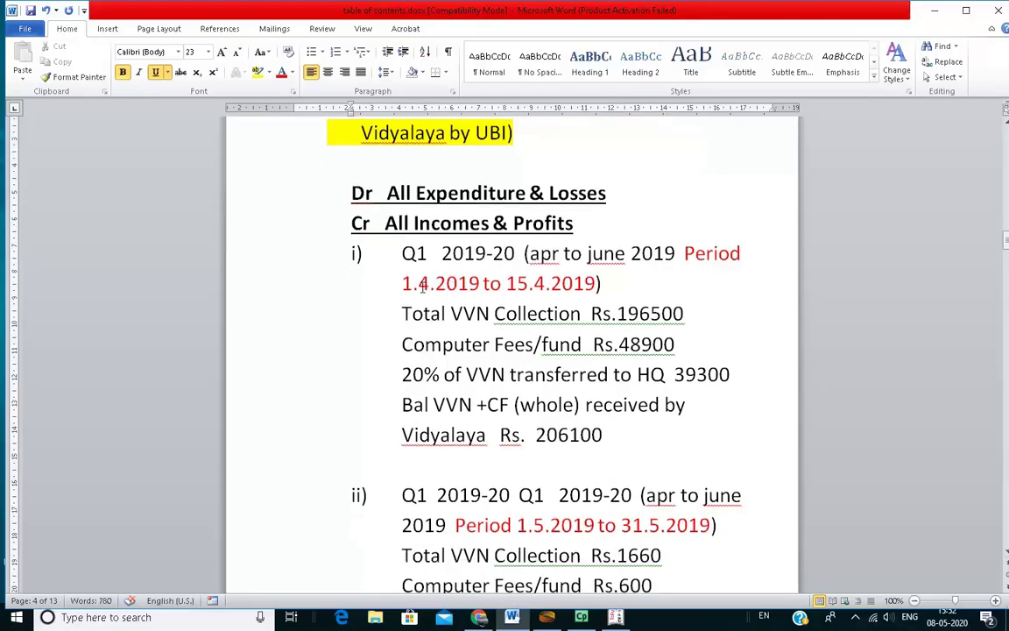
drag(402, 253, 679, 254)
click(583, 253)
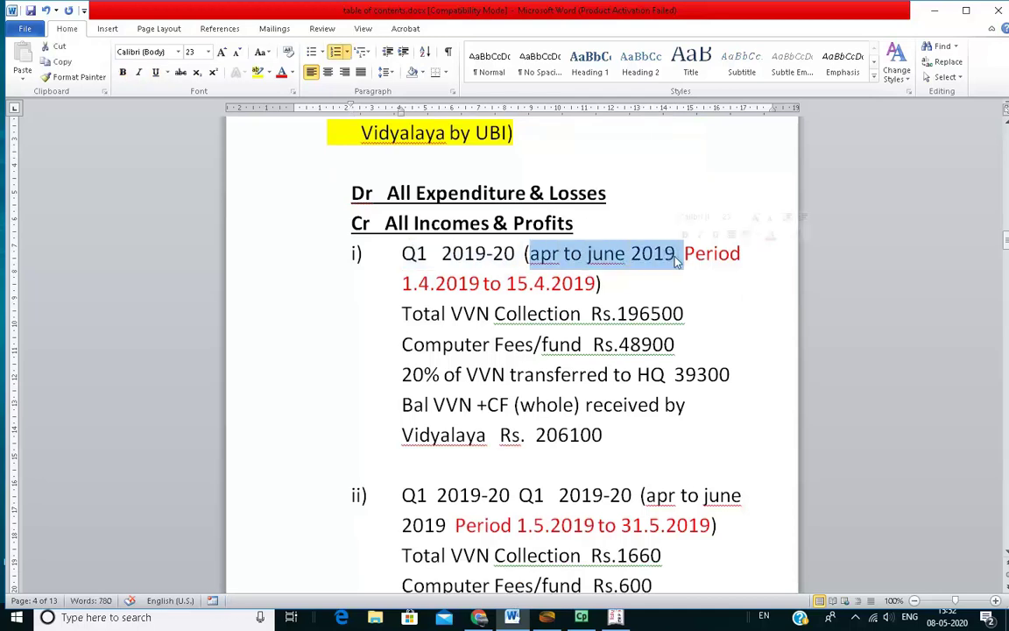
key(Left)
drag(404, 285, 597, 284)
click(614, 357)
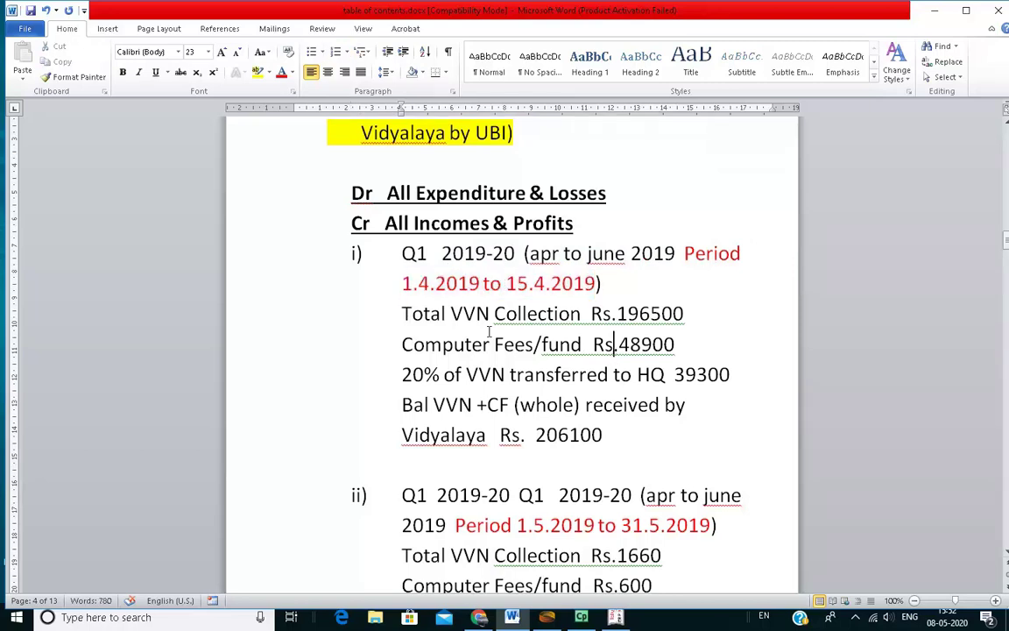
Examine item i's VVN collection, computer fund, 20% HQ transfer and the balance amount received by the Vidyalaya
drag(402, 314, 684, 316)
click(643, 318)
drag(402, 344, 673, 346)
click(520, 433)
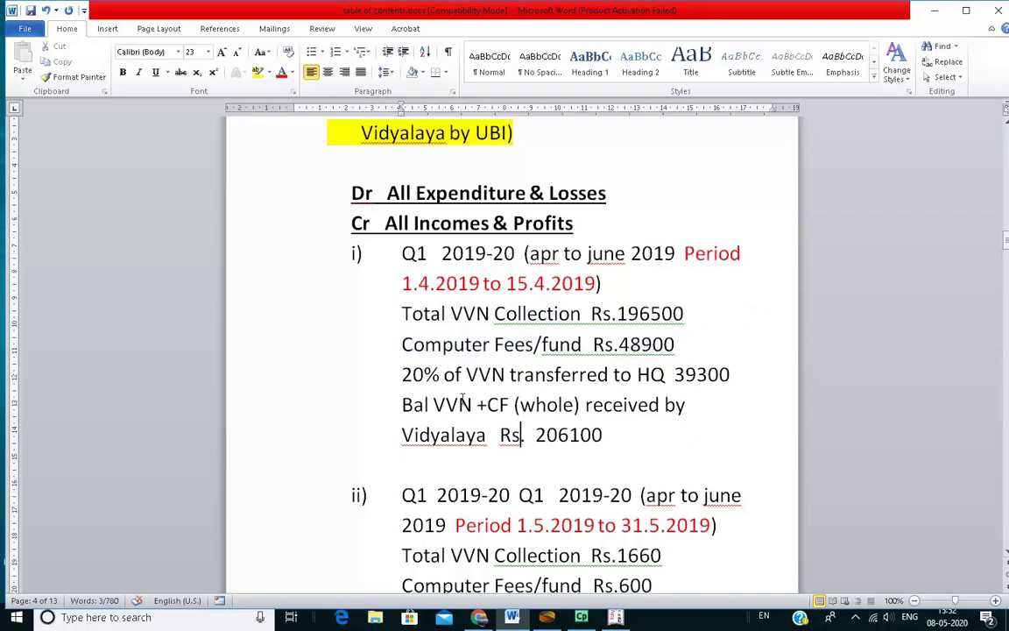
drag(404, 375, 725, 375)
click(402, 462)
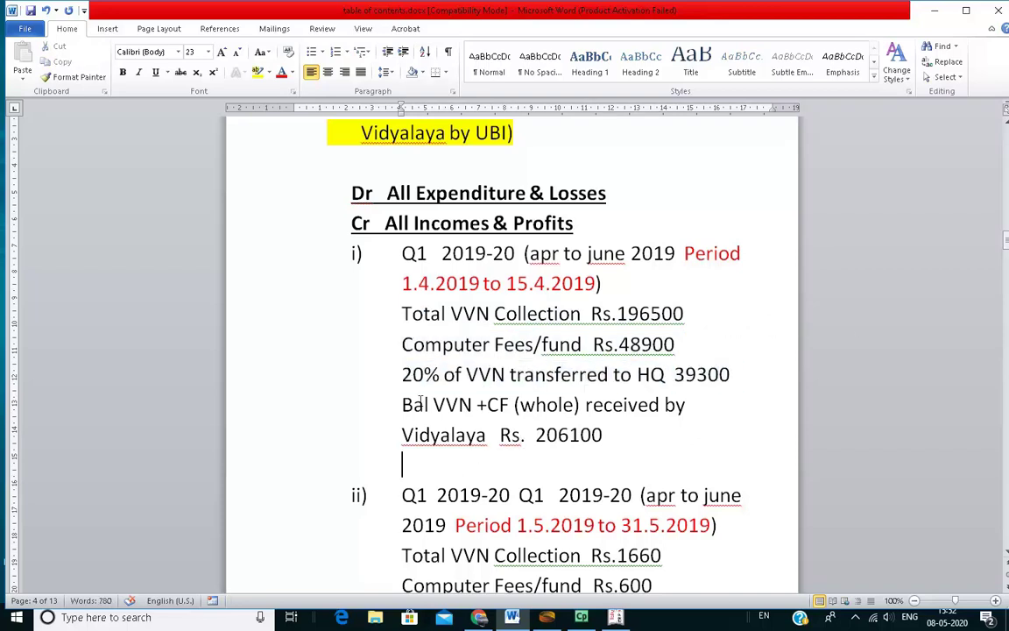
drag(402, 404, 583, 406)
click(556, 405)
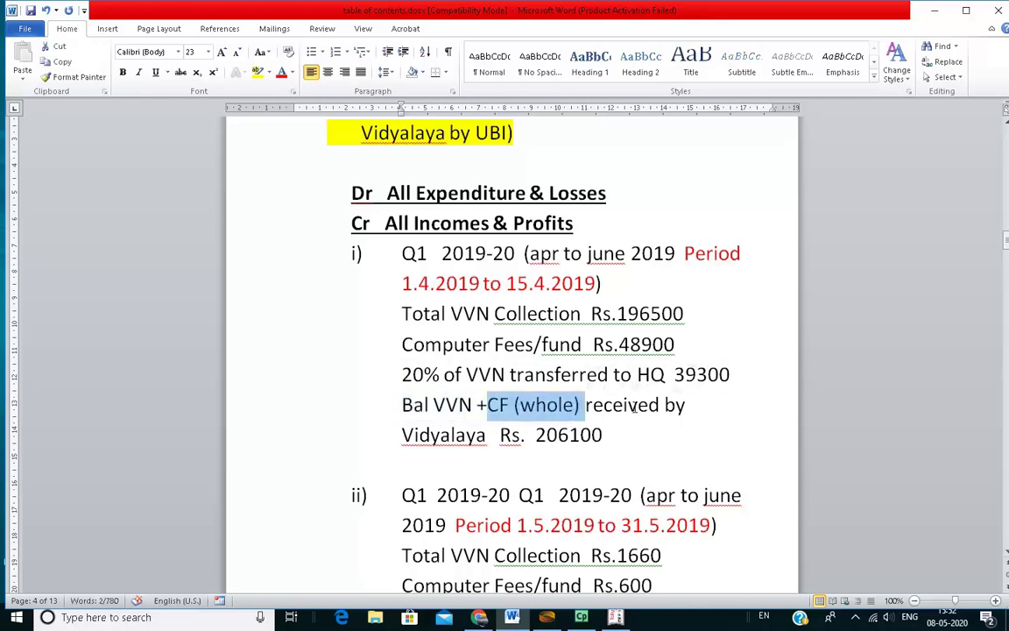
click(635, 405)
drag(537, 436, 608, 438)
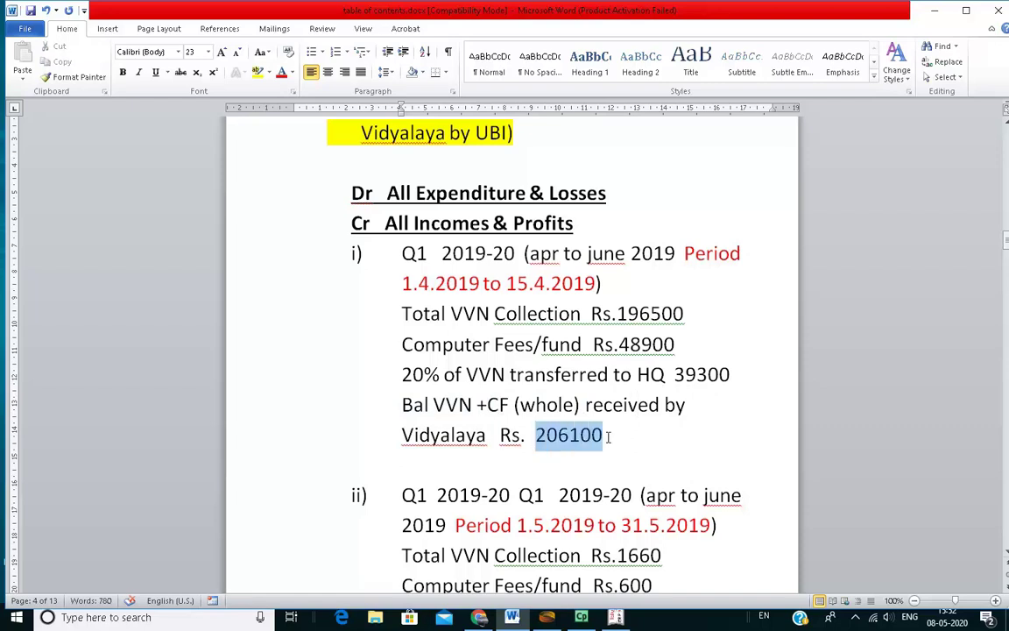
Highlight item i's amount lines in yellow, from the total VVN collection down to the balance received by the Vidyalaya
click(620, 421)
click(403, 313)
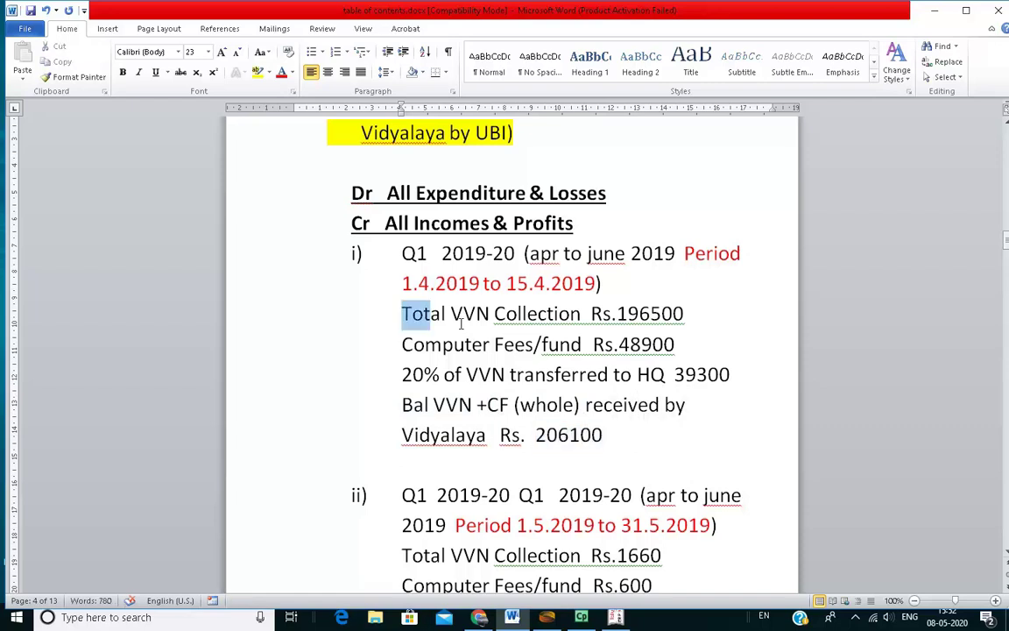
drag(402, 313, 605, 435)
click(257, 72)
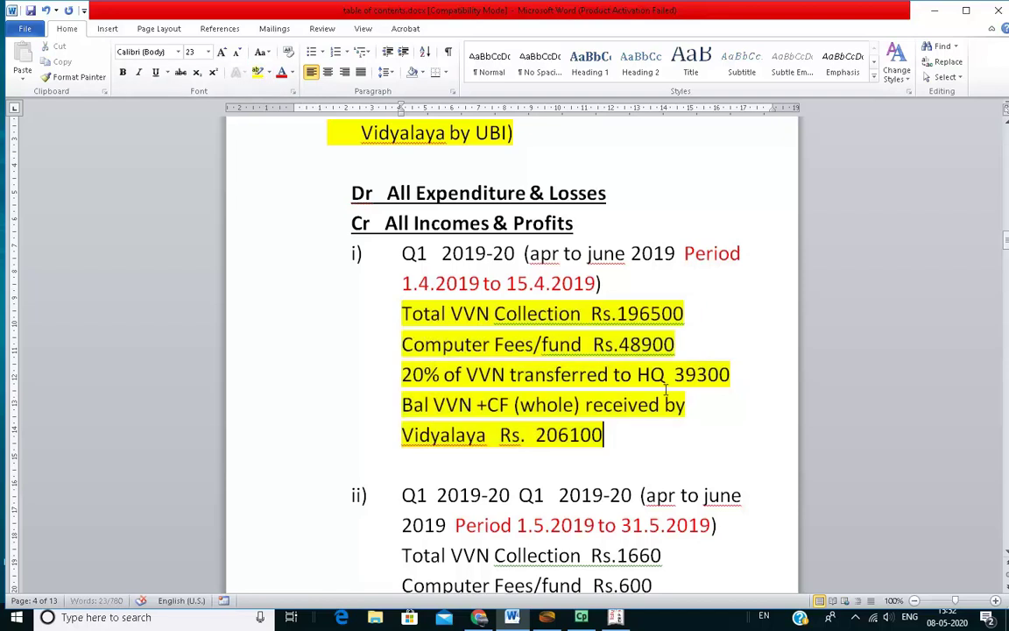
Switch to Tally.ERP 9 and load the company DUMMY-VVN-KV SAURKHAND 2020-21
key(alt+Tab)
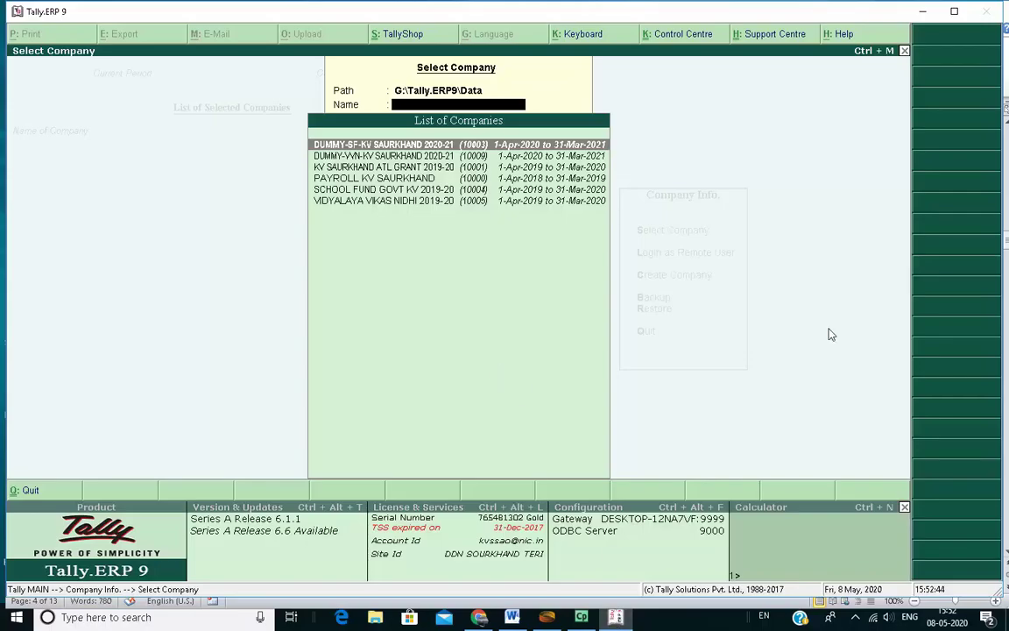
key(Down)
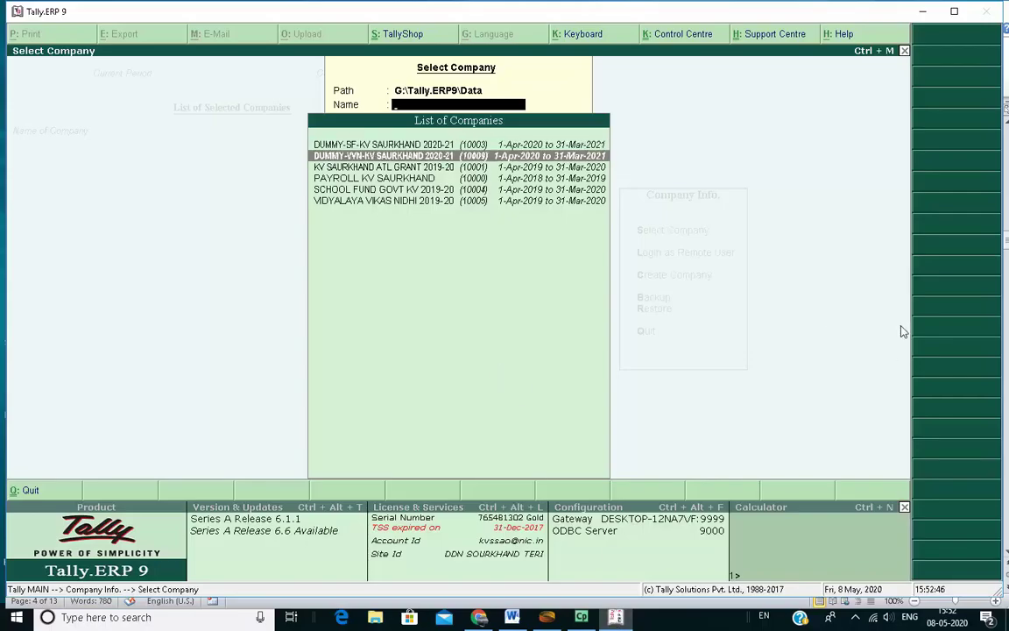
key(Return)
key(Escape)
key(n)
key(Escape)
key(n)
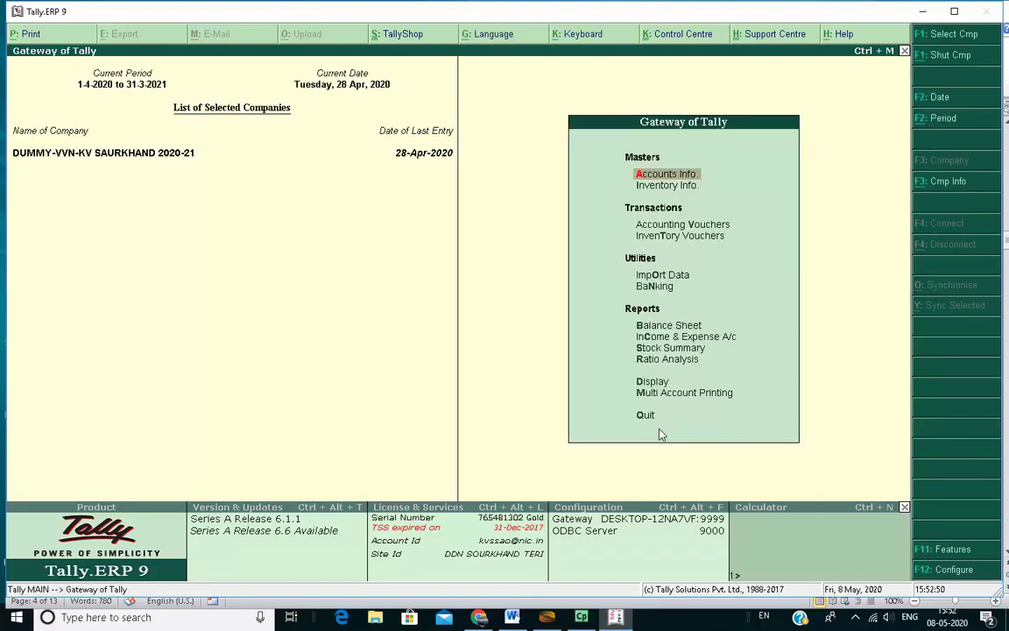
Switch to table of contents.docx in Word and add "Date of Entry 18.4.19" after the period in item i's heading
click(513, 616)
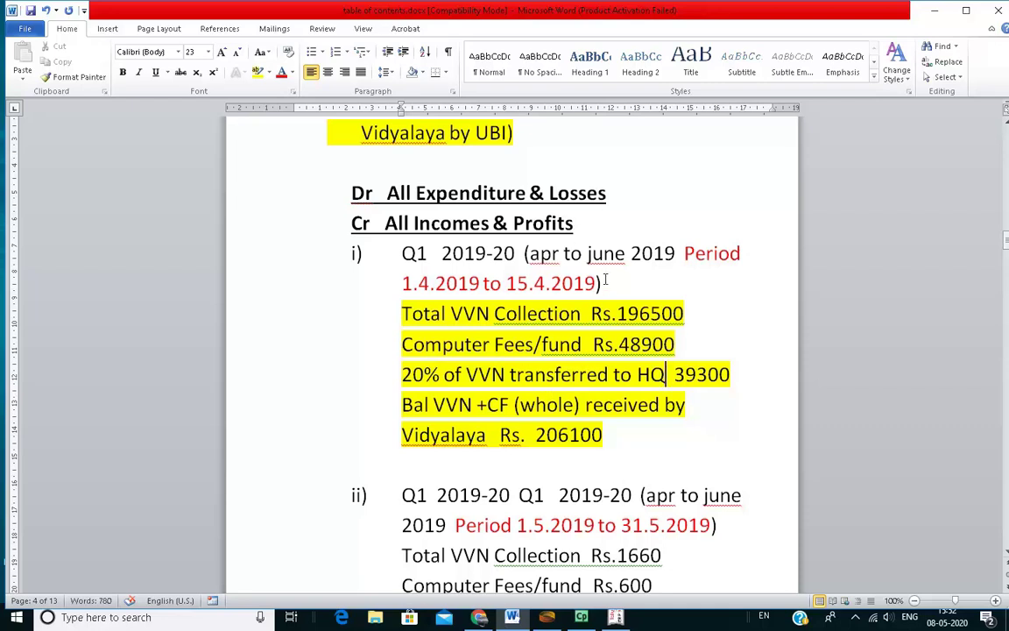
text(18)
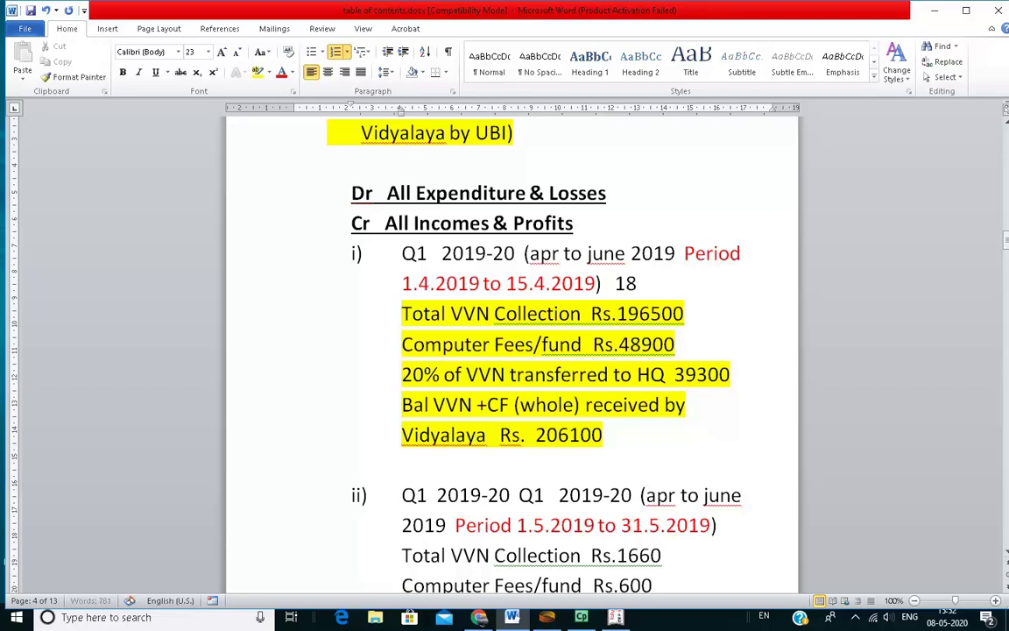
key(BackSpace)
key(BackSpace)
text(Date of Entry 18.4.19)
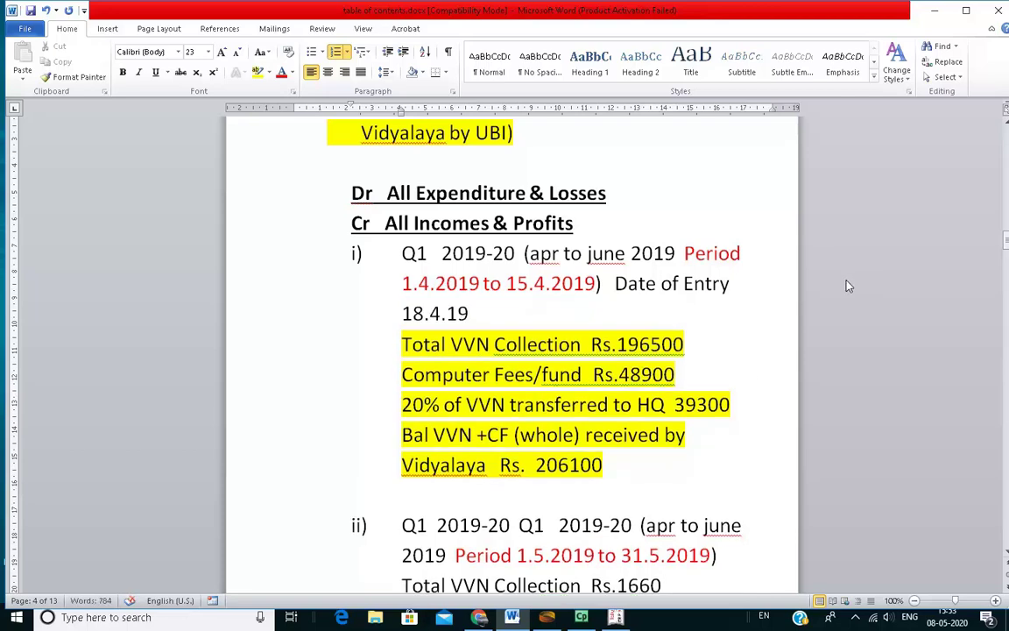
Switch to Tally.ERP 9 and start a receipt voucher dated 18-4-2020
key(alt+Tab)
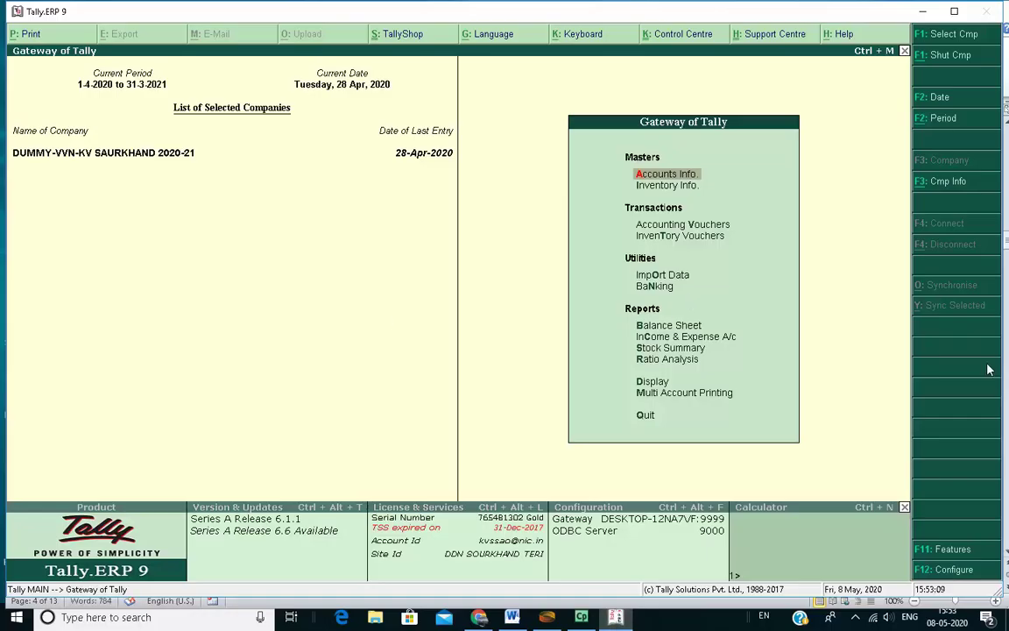
key(Down)
key(Down)
key(Return)
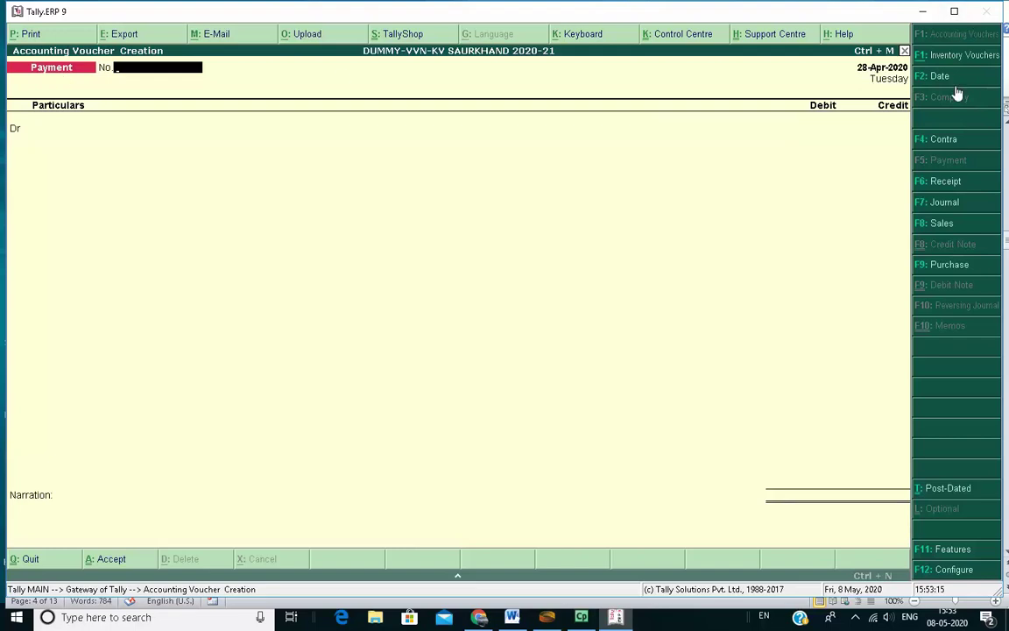
click(945, 182)
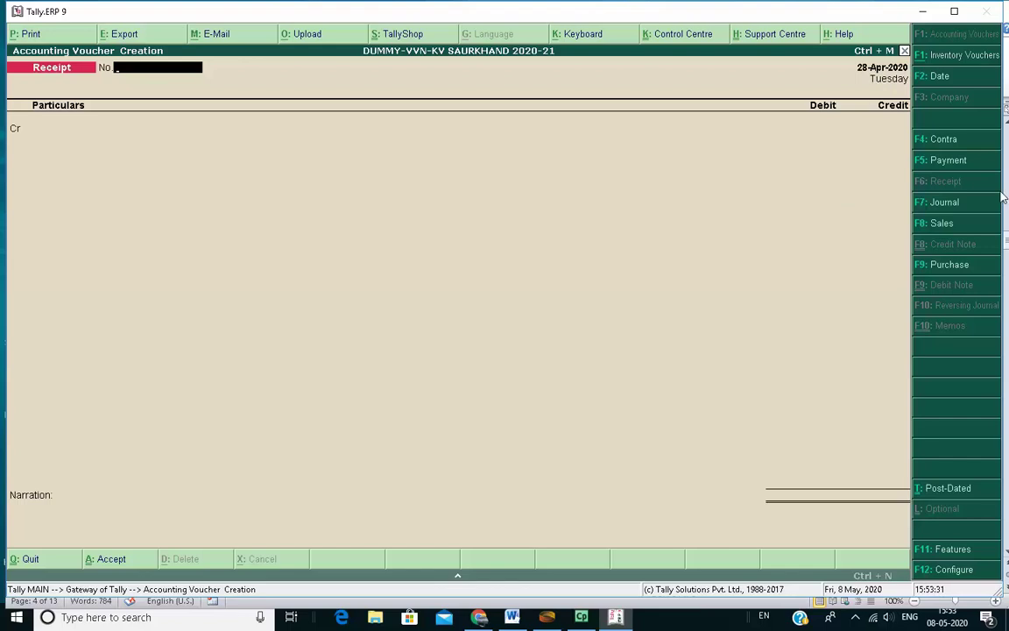
key(F2)
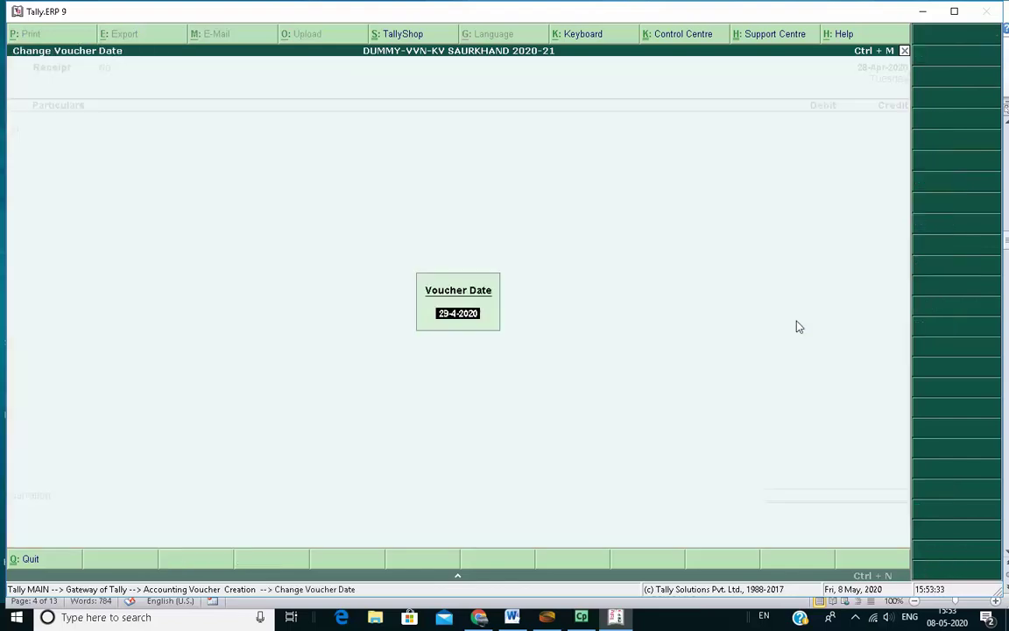
text(18-4)
key(Return)
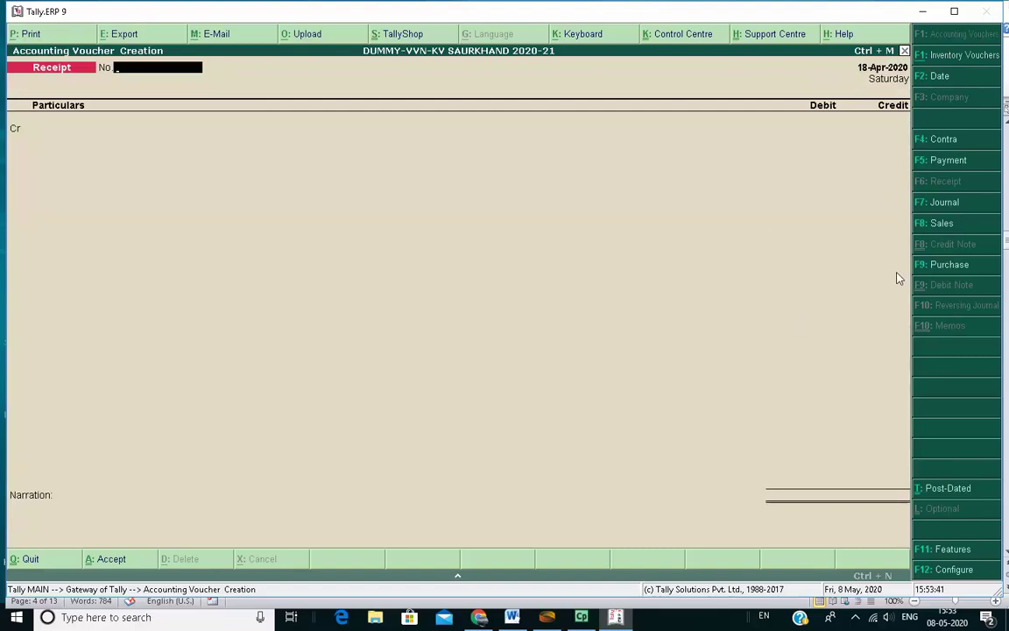
Switch to the Word document and change the year of item i's date of entry to 2020
click(512, 617)
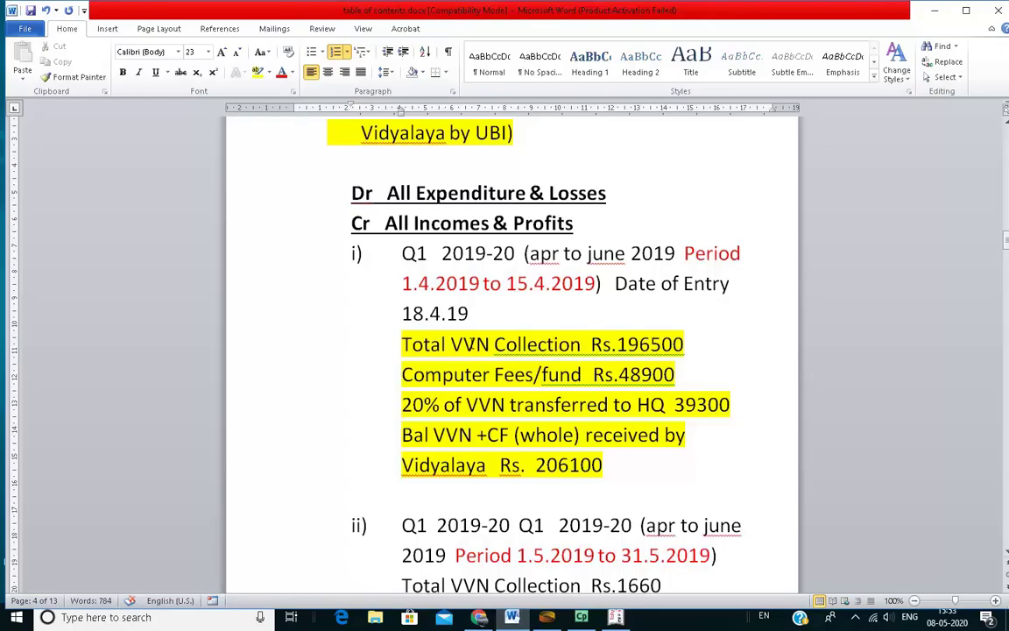
key(shift+Left)
key(shift+Left)
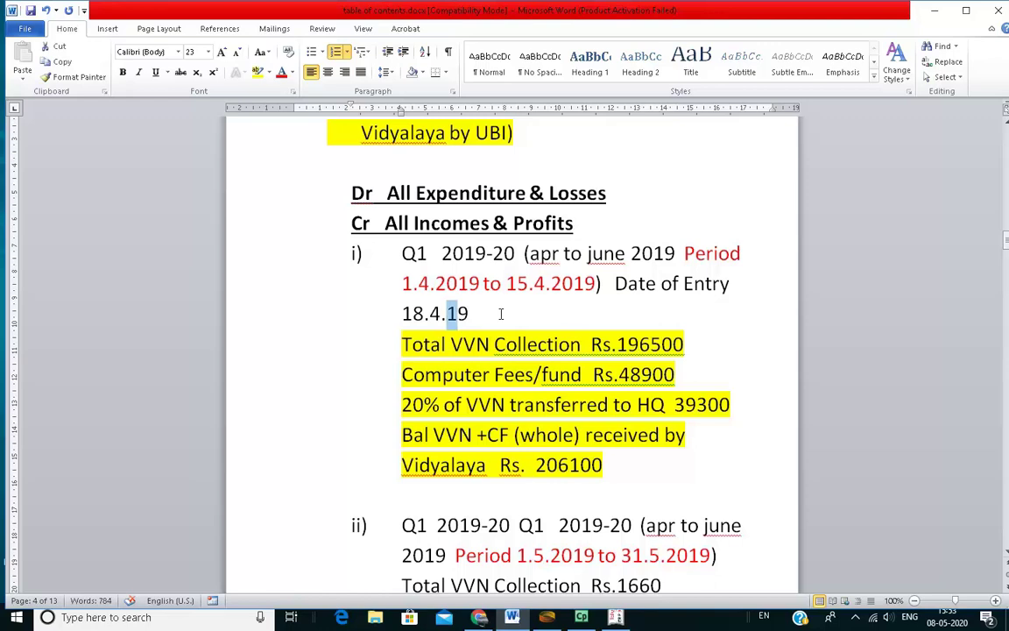
text(2020)
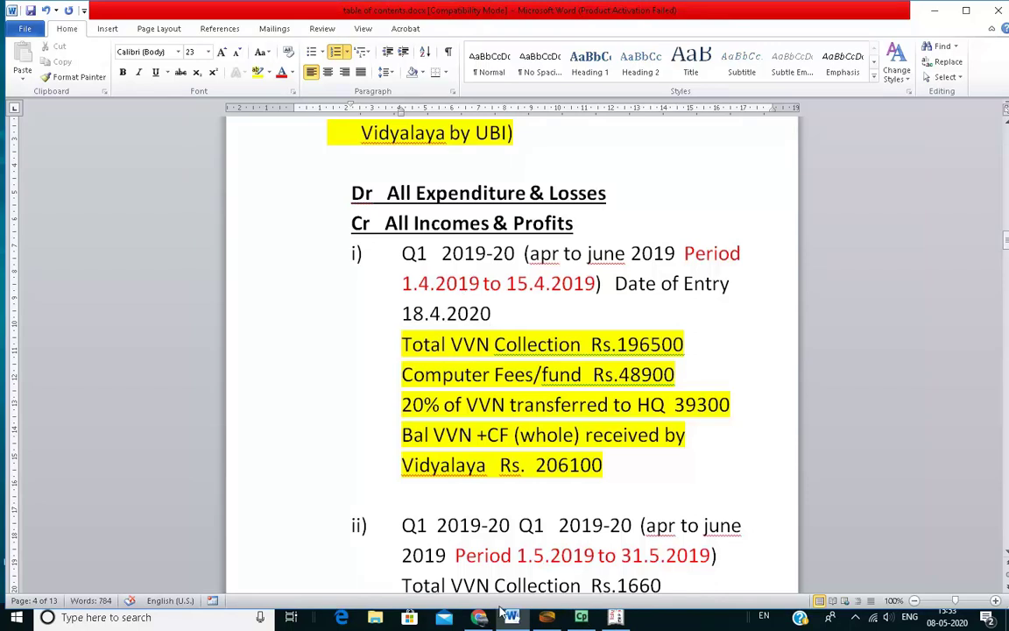
Switch back to Tally.ERP 9 and enter 5 as the receipt voucher number
key(alt+Tab)
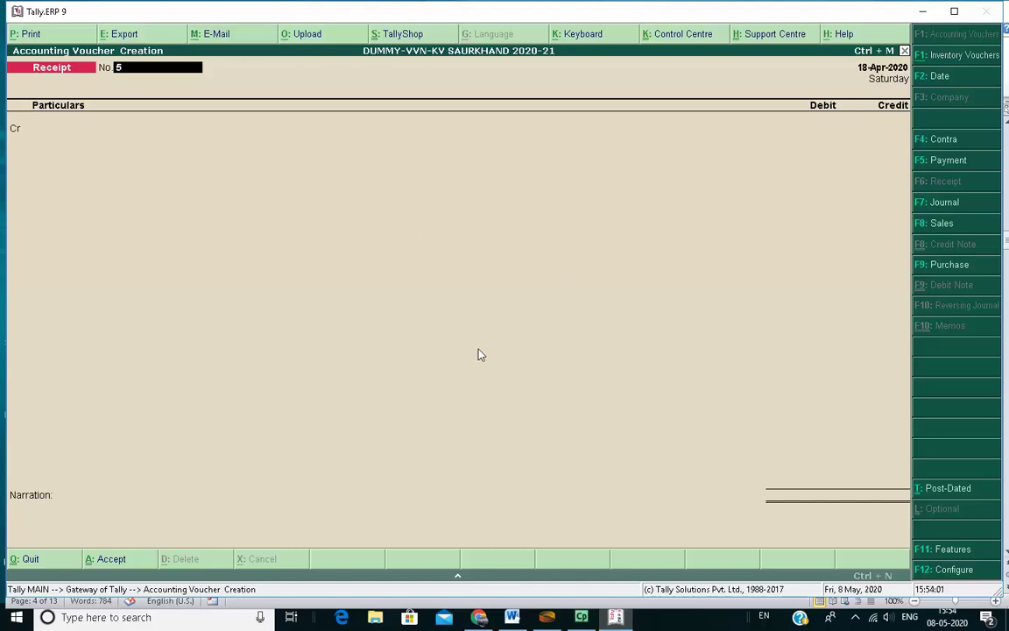
key(Return)
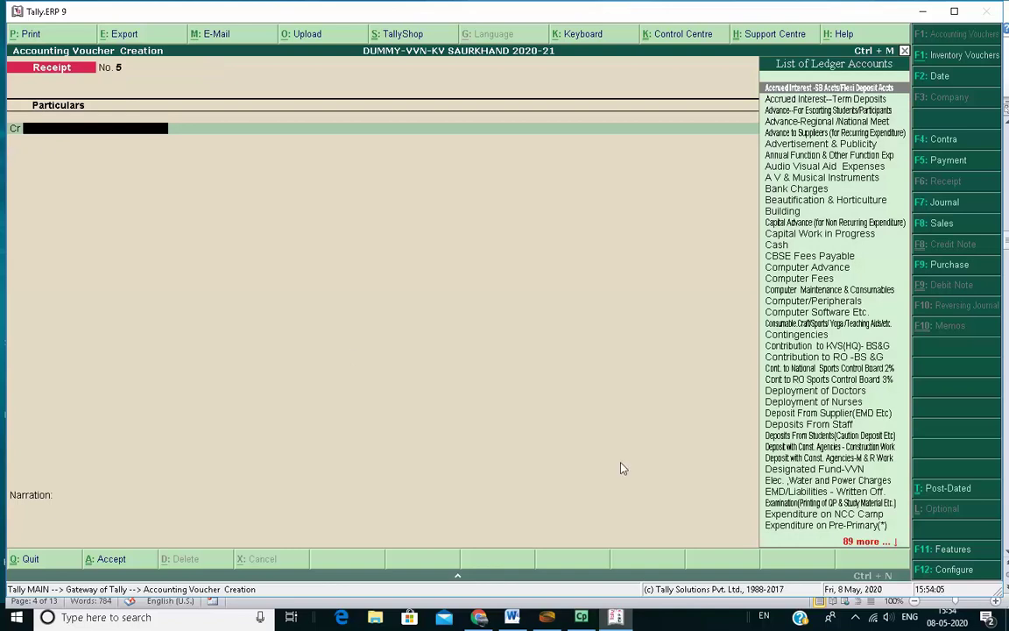
Switch to the Word document and append "(VVN, Computer Fee)" to the Cr All Incomes & Profits line
key(alt+Tab)
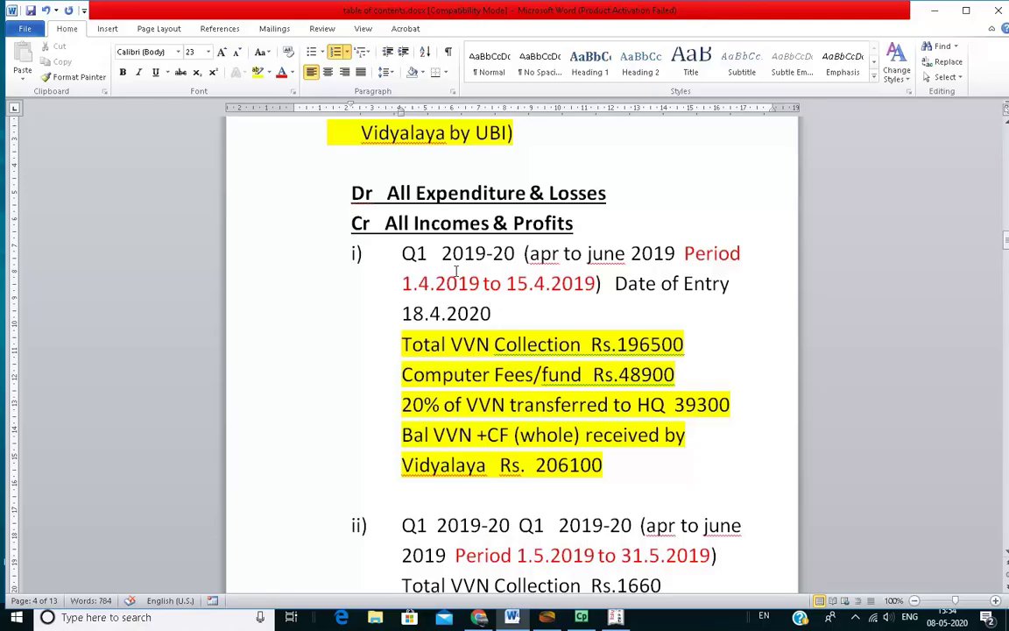
drag(385, 223, 574, 225)
click(415, 223)
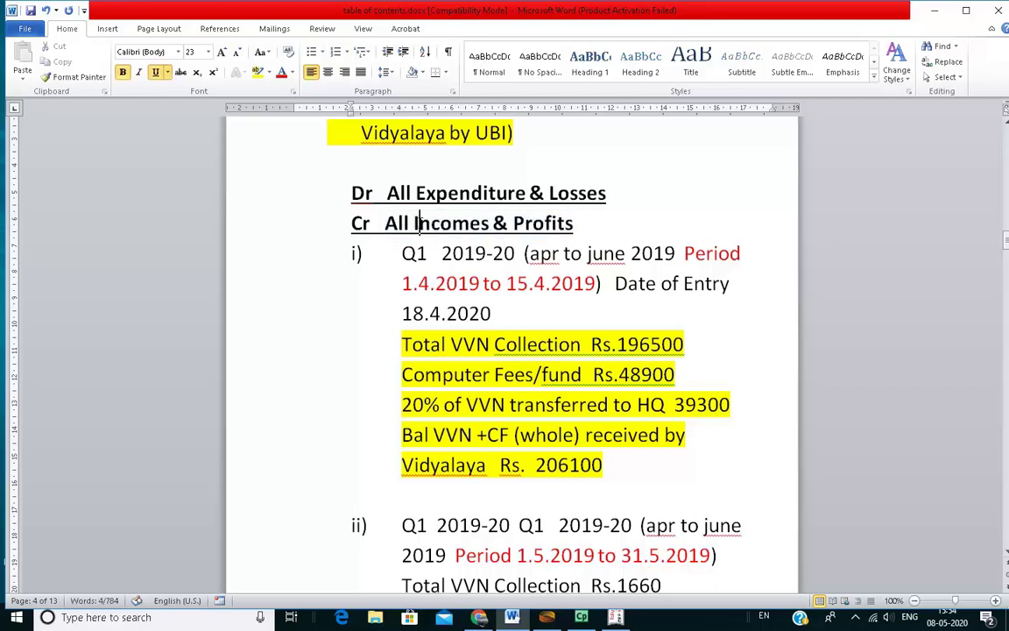
drag(386, 223, 580, 222)
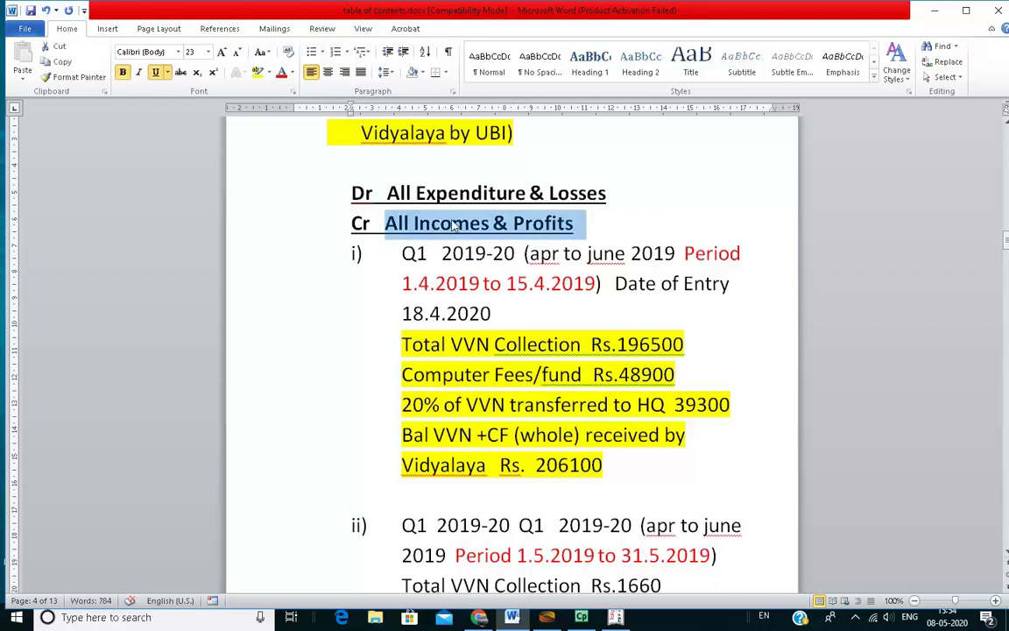
click(448, 223)
text((VVN,)
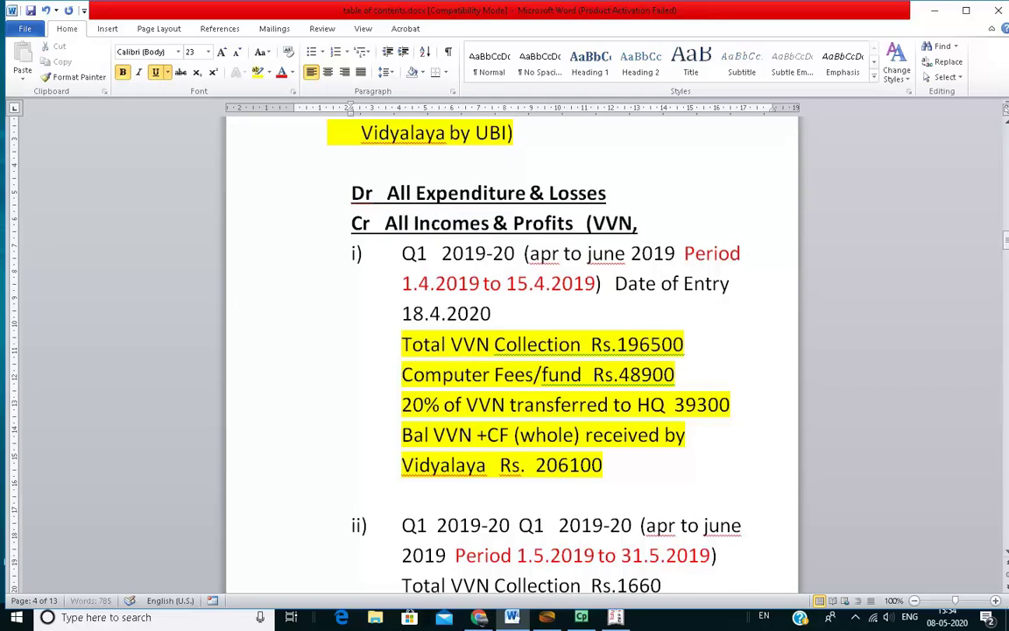
text( Computer)
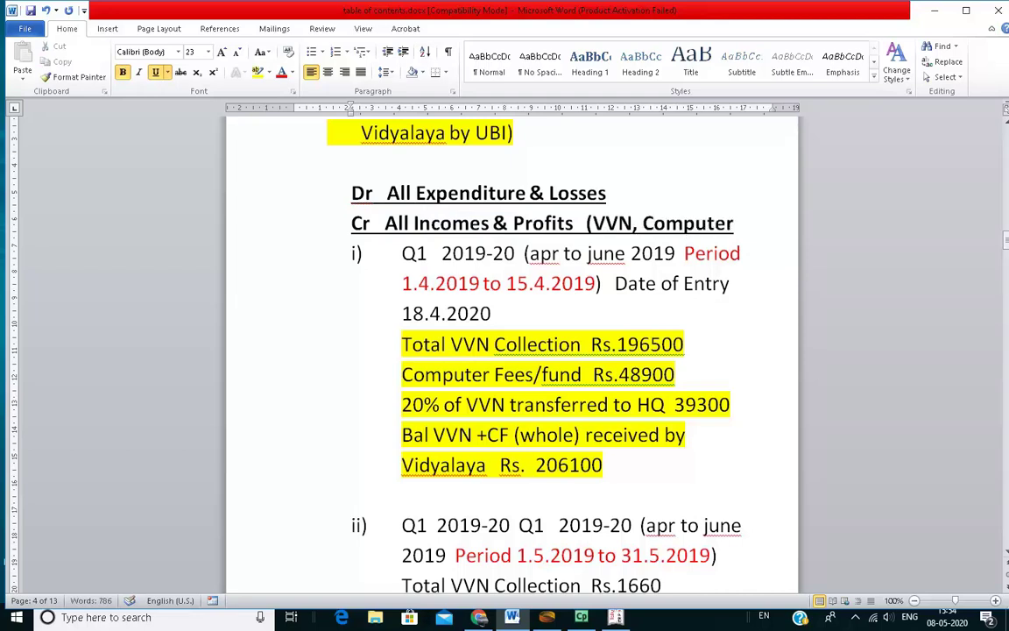
text( Fee))
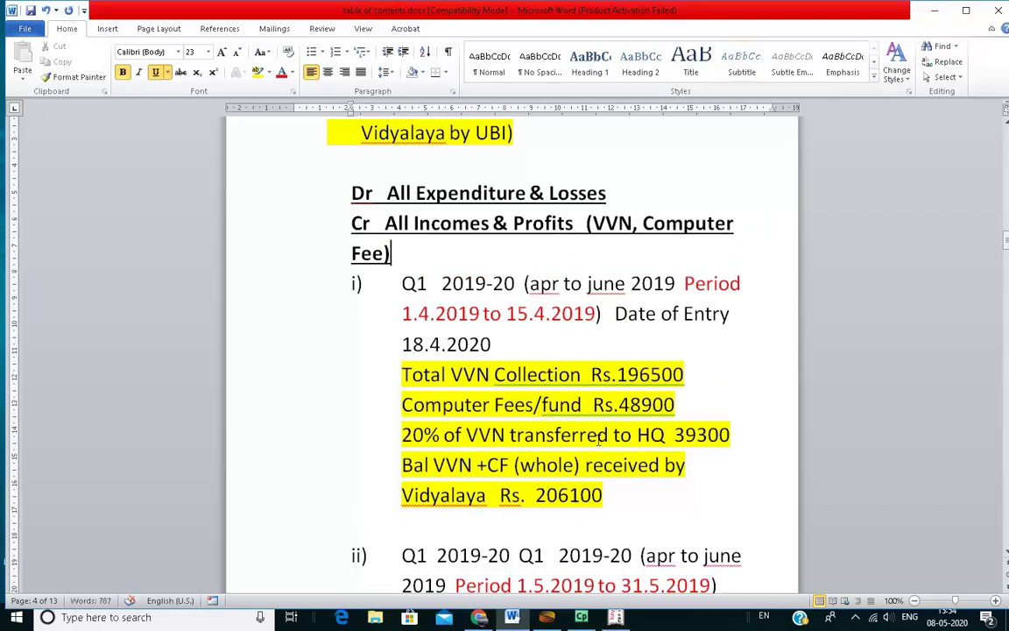
In Tally.ERP 9, credit the Vidyalaya Vikas Nidhi ledger with 196500, checking the VVN collection amount in the Word document
key(alt+Tab)
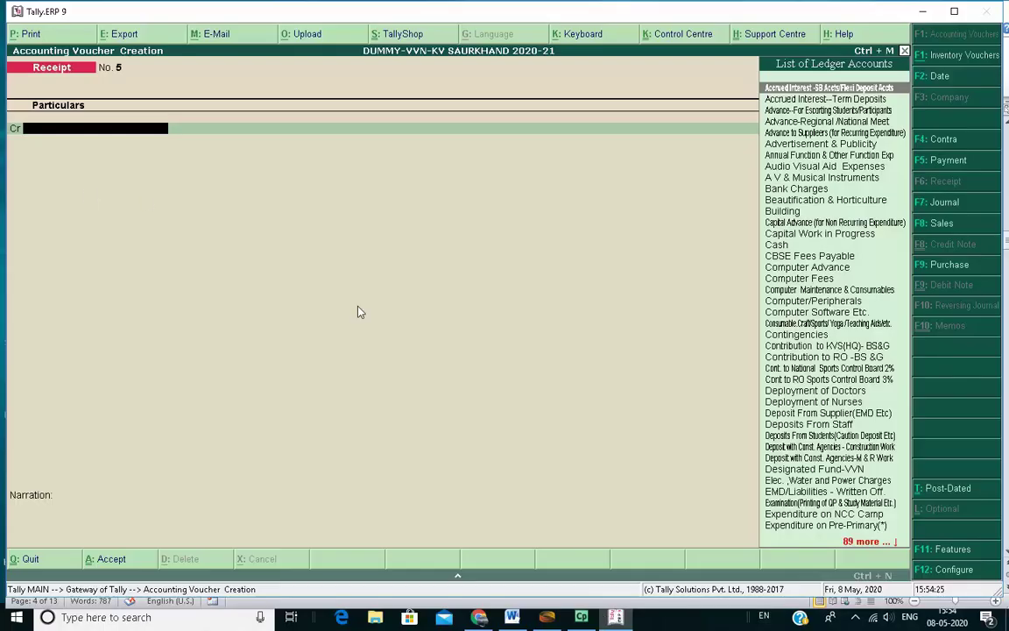
text(Vidyalay)
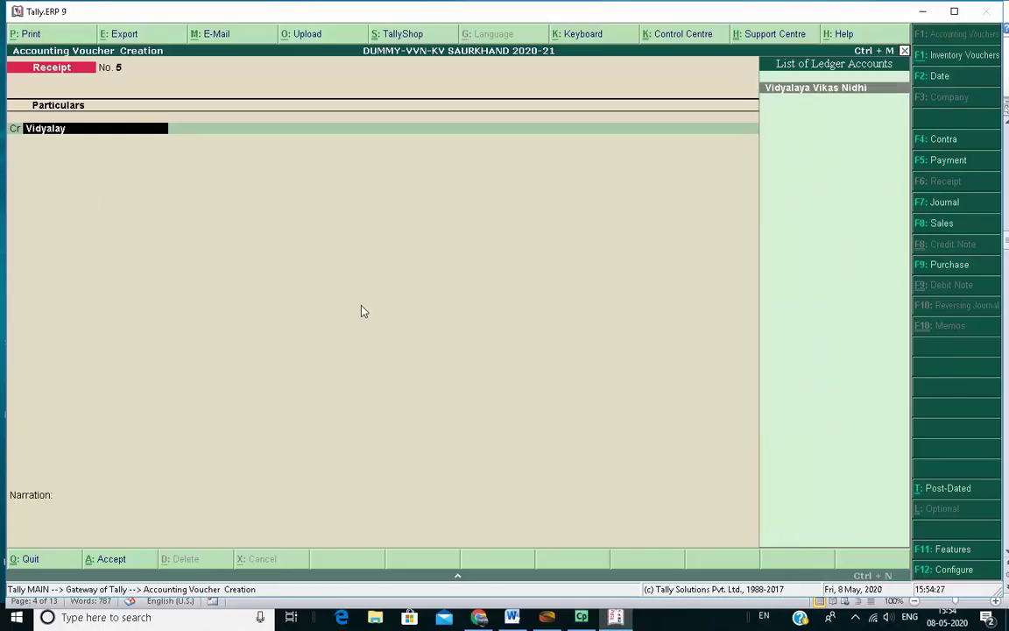
key(Return)
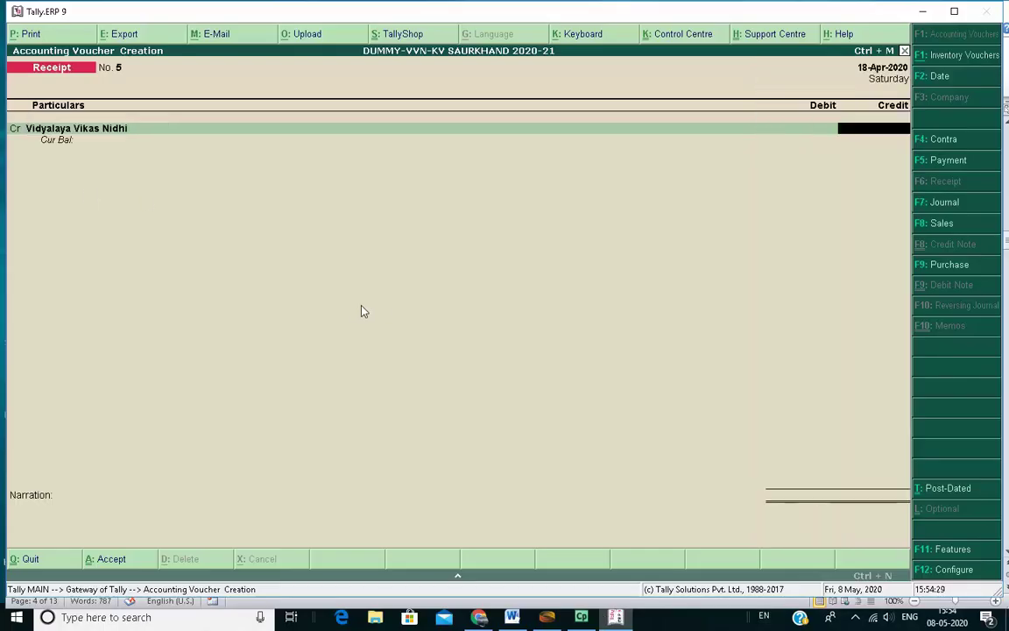
click(513, 606)
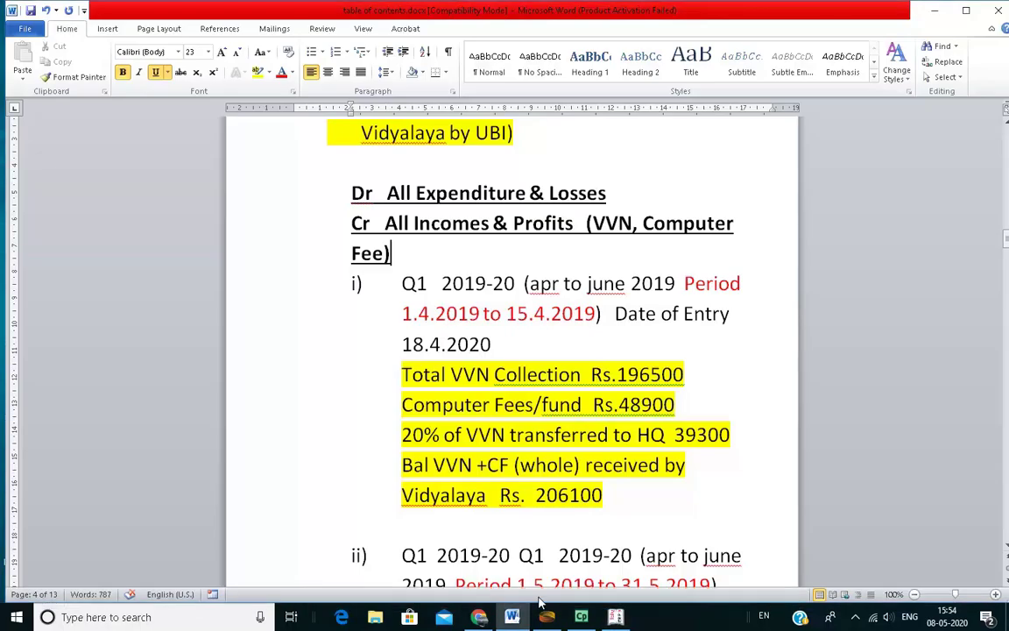
click(656, 374)
drag(616, 374, 685, 375)
click(618, 619)
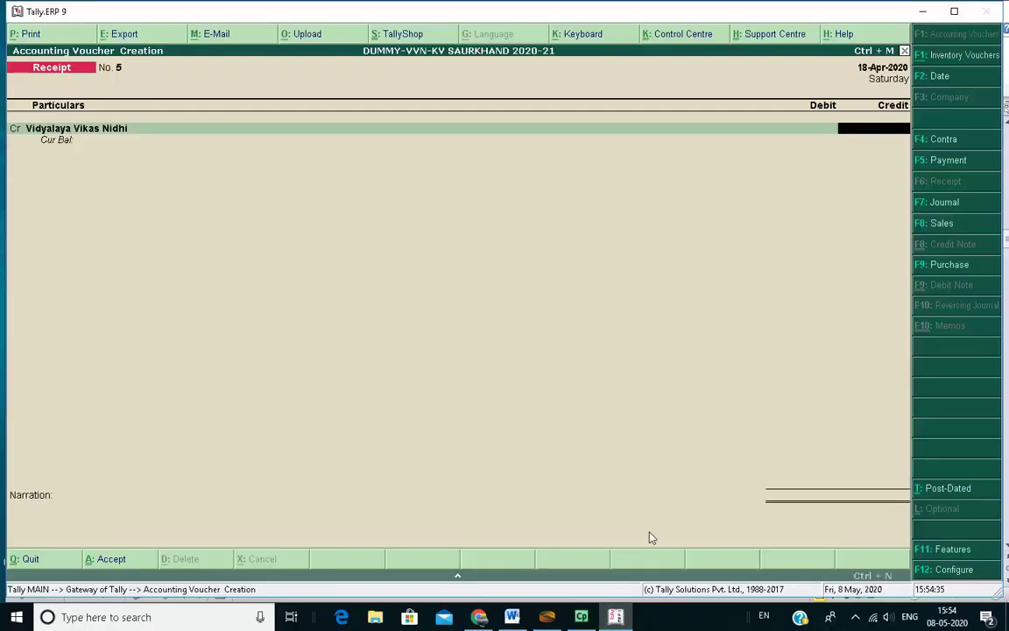
text(6500)
key(Return)
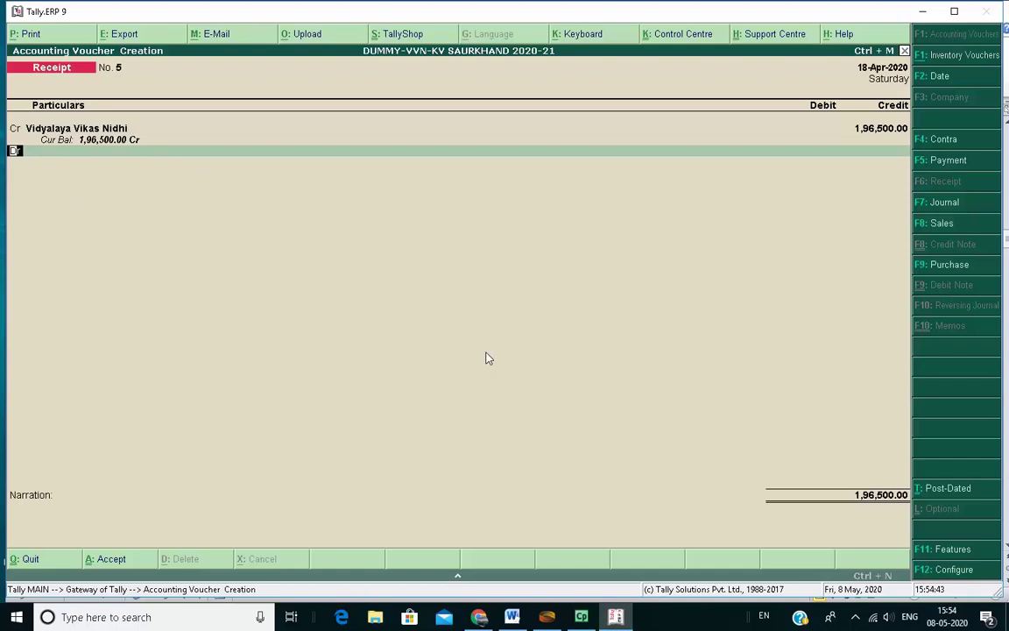
Switch to the Word document and examine the Computer Fee entry in the Cr rule
click(512, 617)
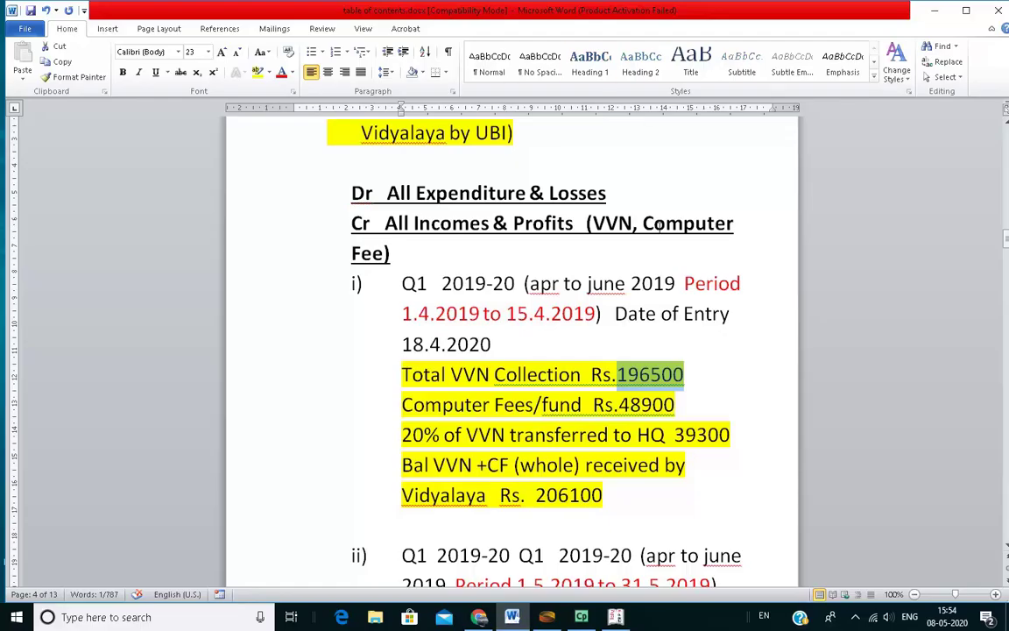
drag(644, 222, 388, 253)
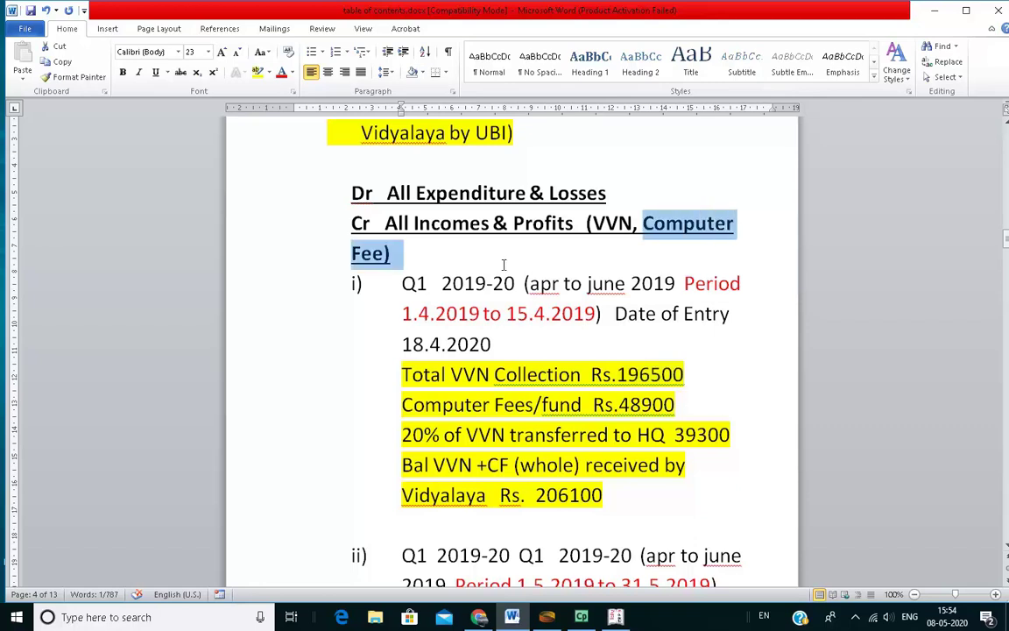
click(386, 254)
drag(644, 223, 386, 255)
In Tally.ERP 9, credit the Computer Fees ledger with 48900, checking the computer fund amount in the Word document
key(alt+Tab)
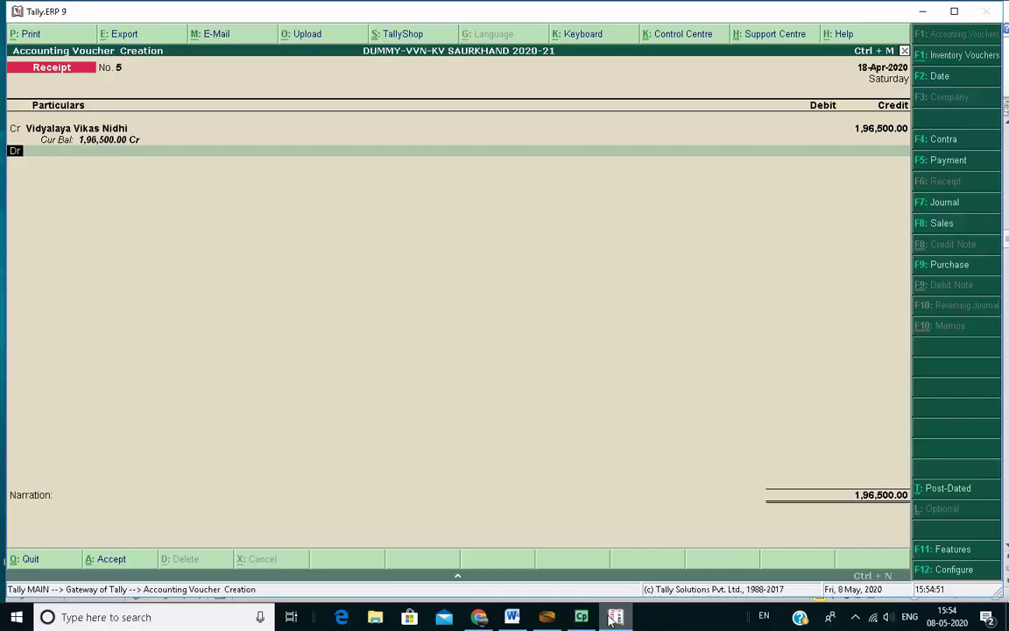
key(Return)
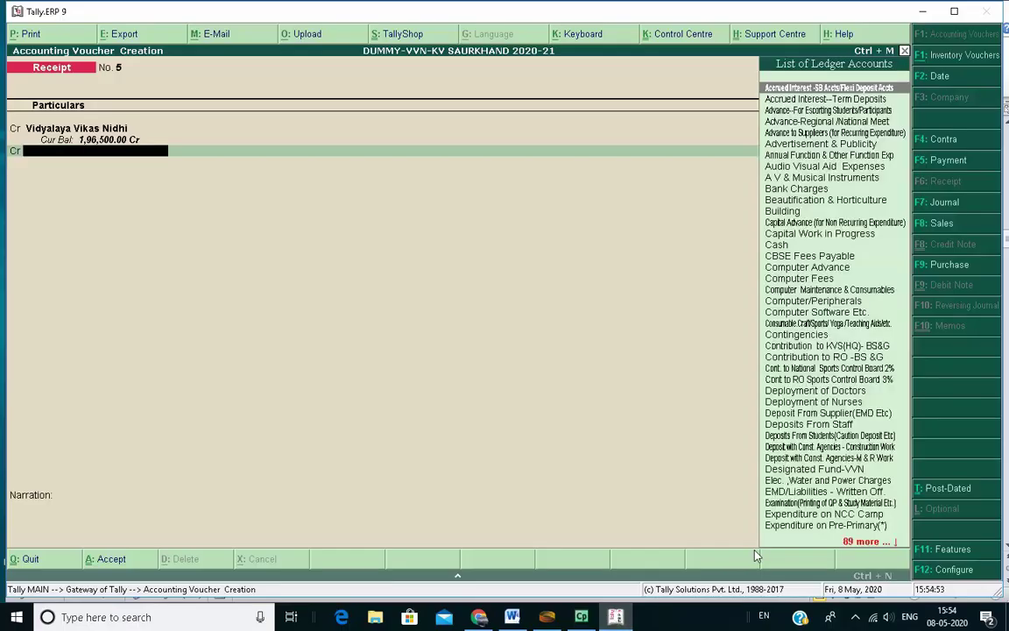
text(Computer)
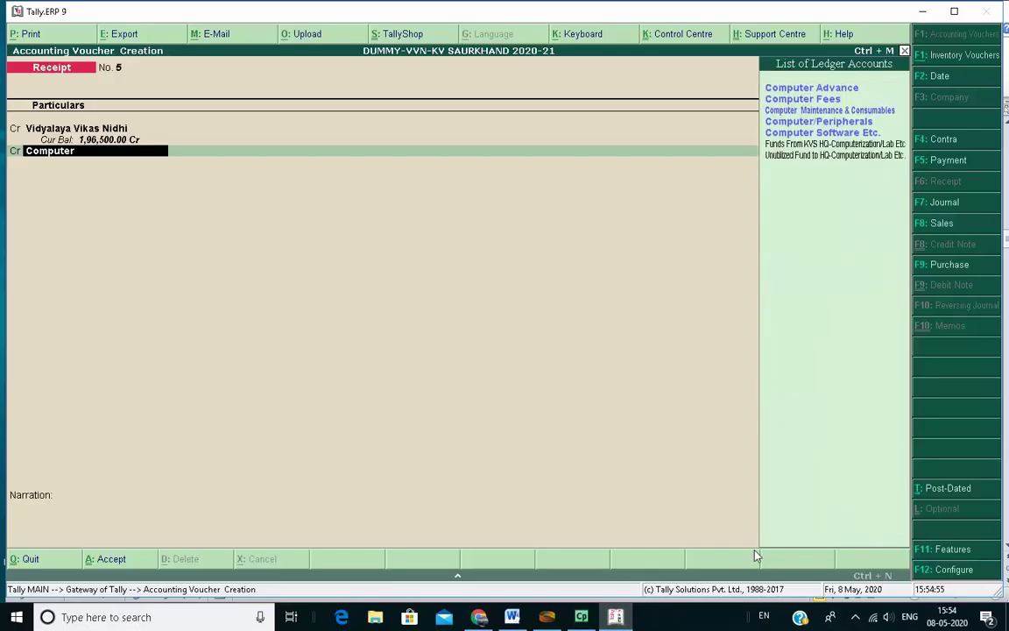
text( Fee)
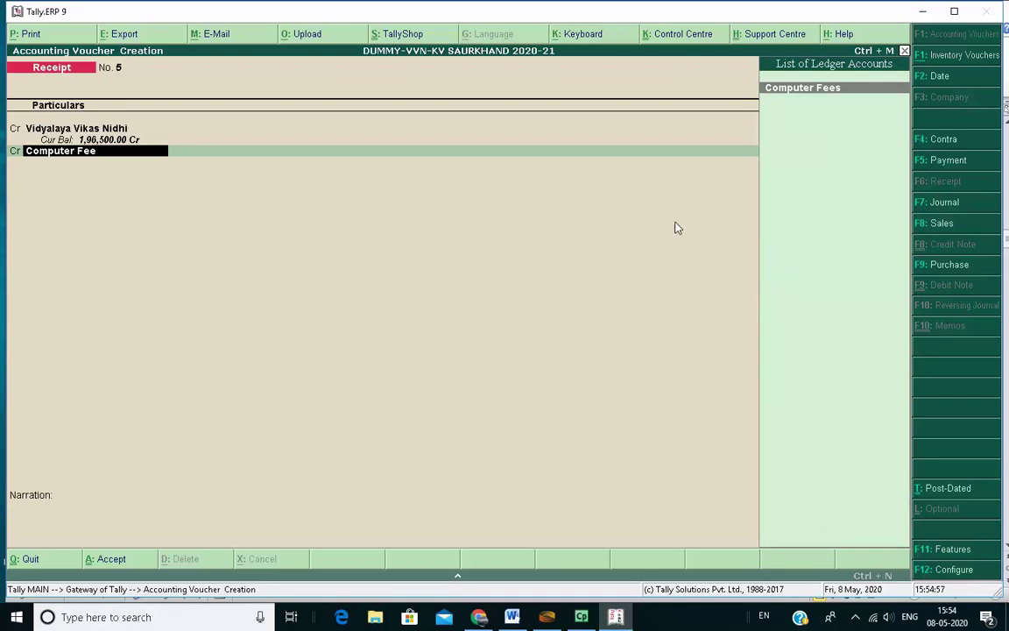
key(Return)
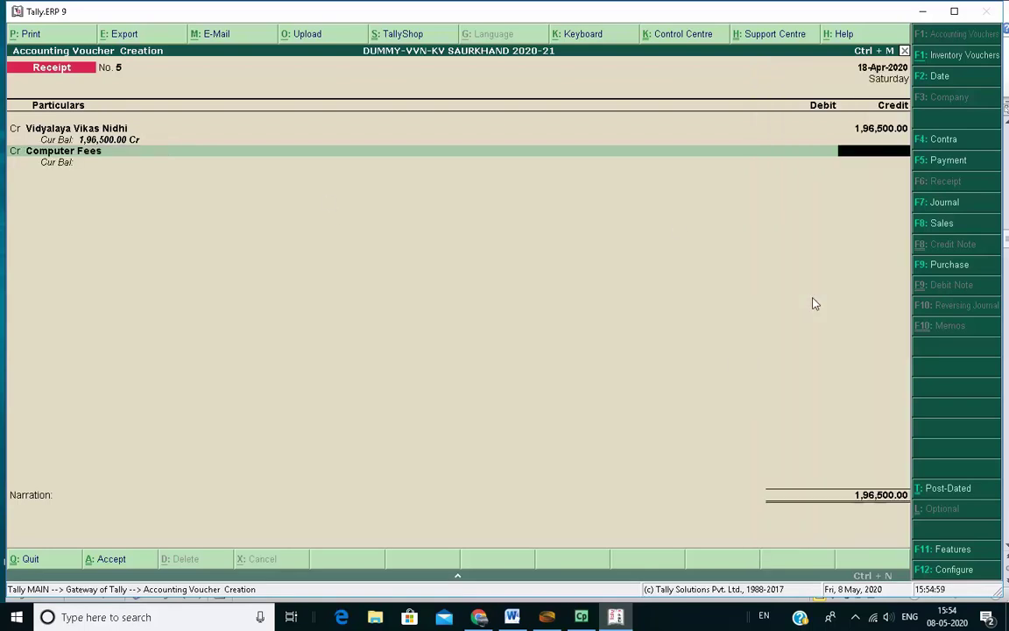
click(512, 617)
double_click(618, 407)
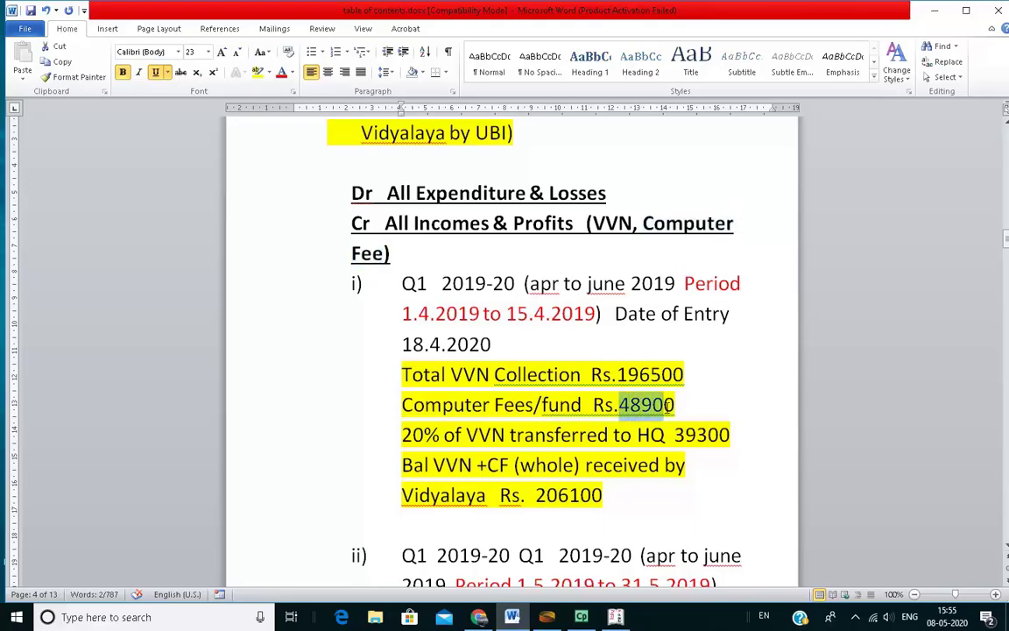
click(615, 617)
text(48900)
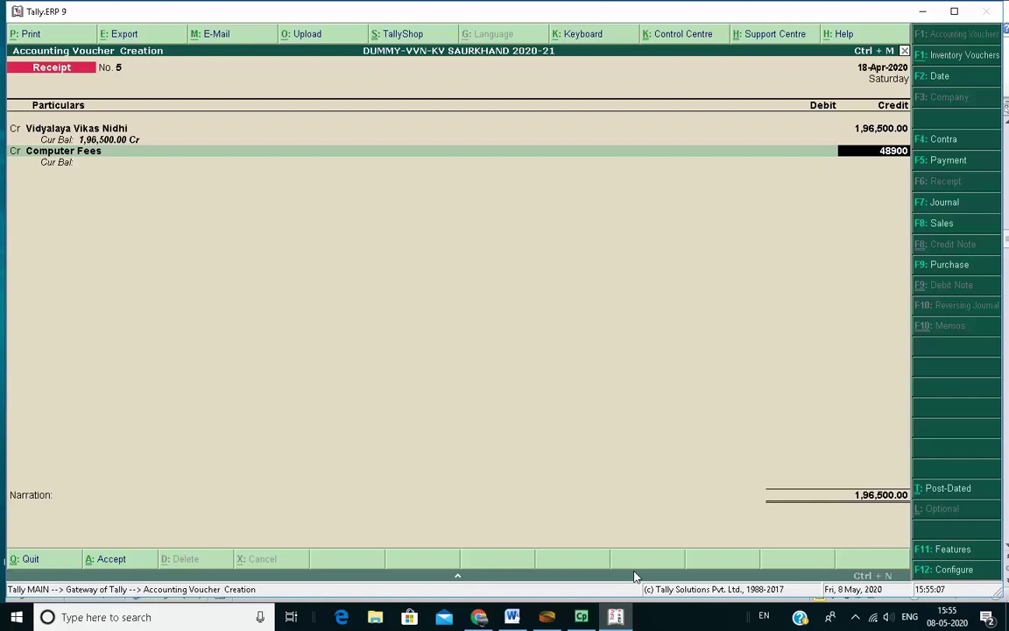
key(Return)
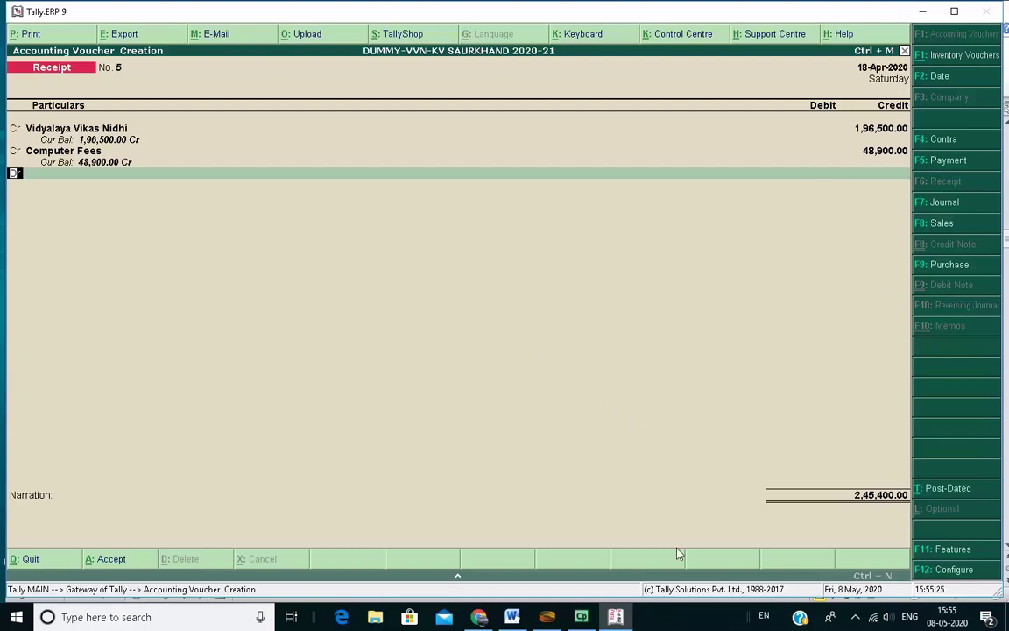
Switch to the Word document and append "(HQ 20%)" to the Dr All Expenditure & Losses line
click(512, 617)
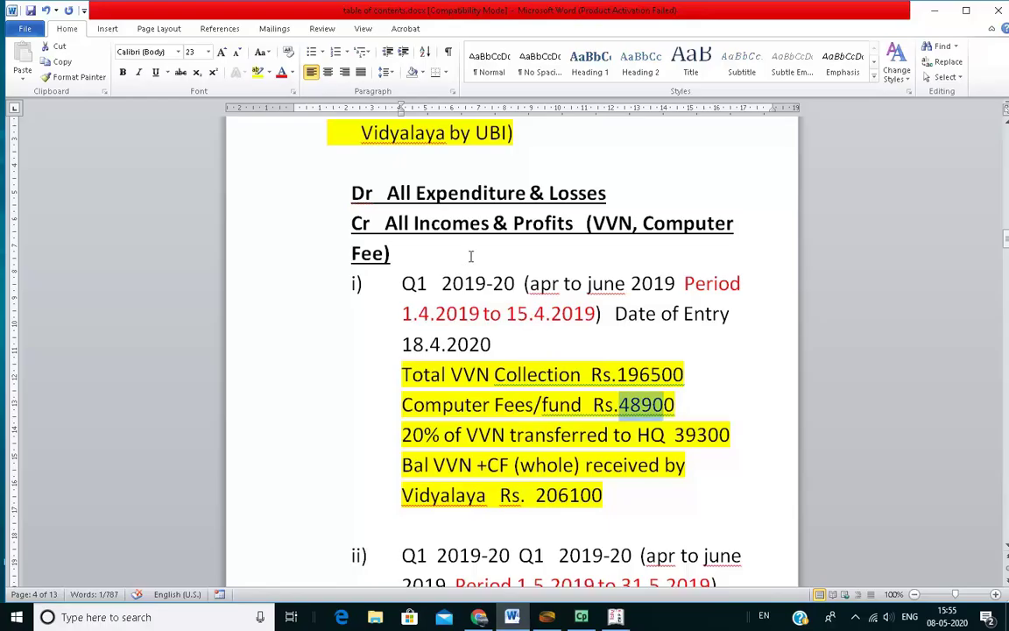
click(617, 193)
text(()
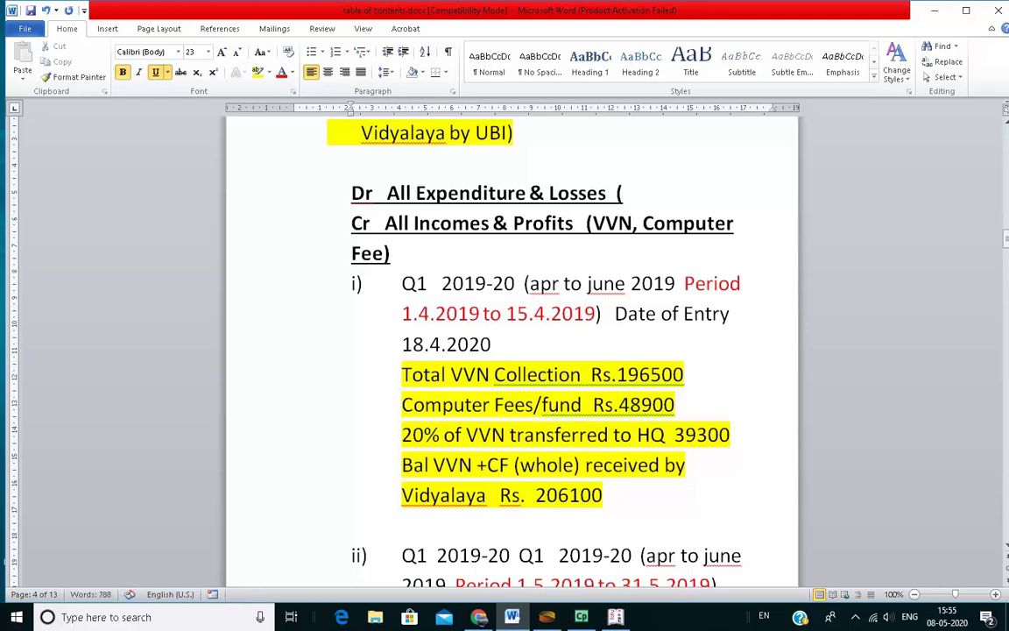
key(BackSpace)
text((HQ 20)
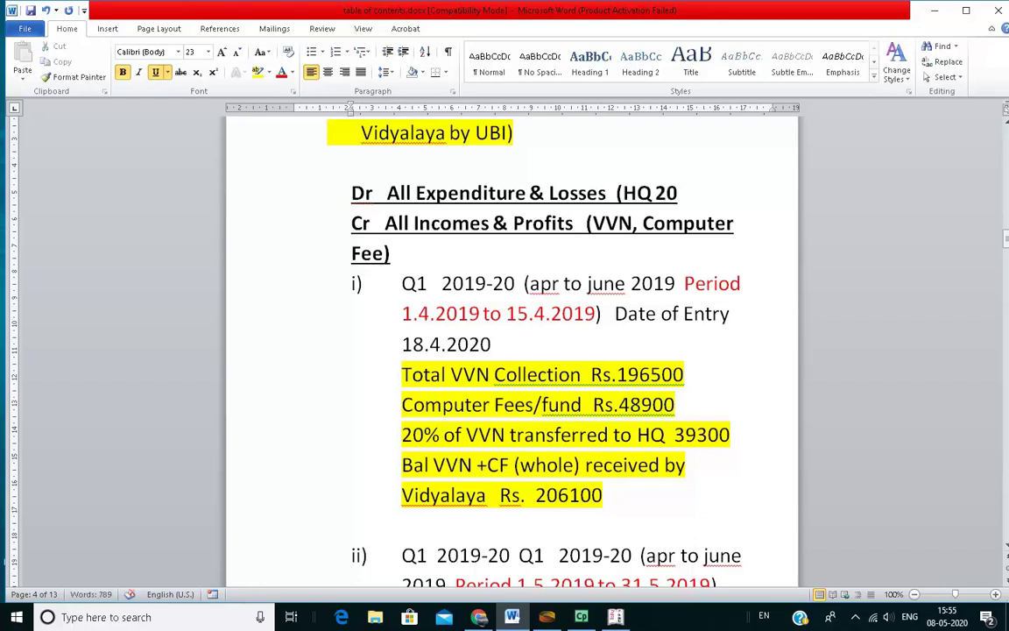
text(%))
Switch back to Tally.ERP 9 and add a debit line for the VVN Transferred for KVS HQ. (20%) ledger
key(alt+Tab)
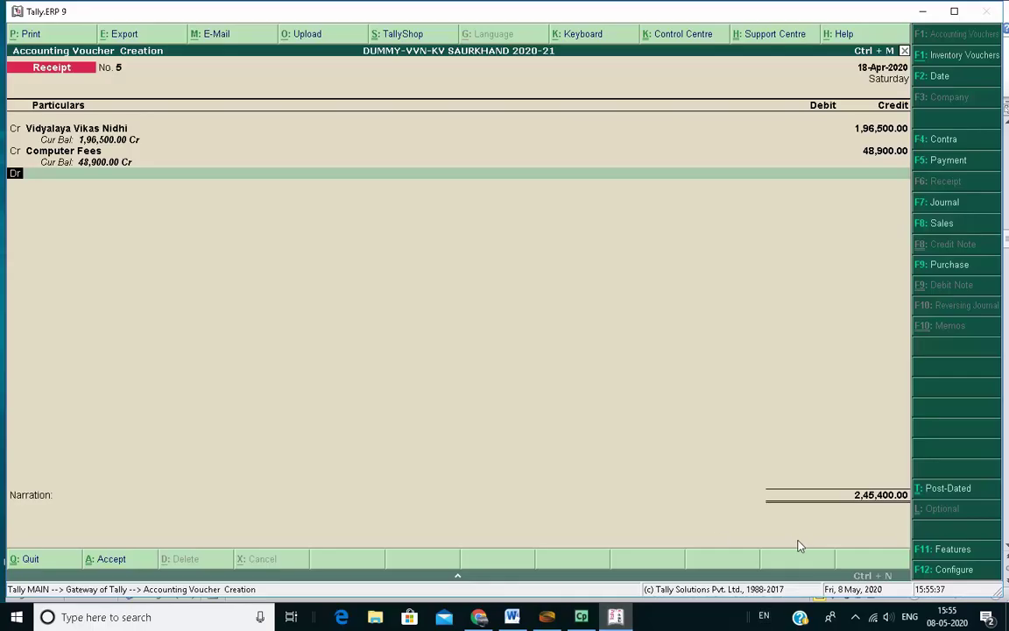
key(Return)
text(KVS HQ)
key(Down)
key(Down)
key(Down)
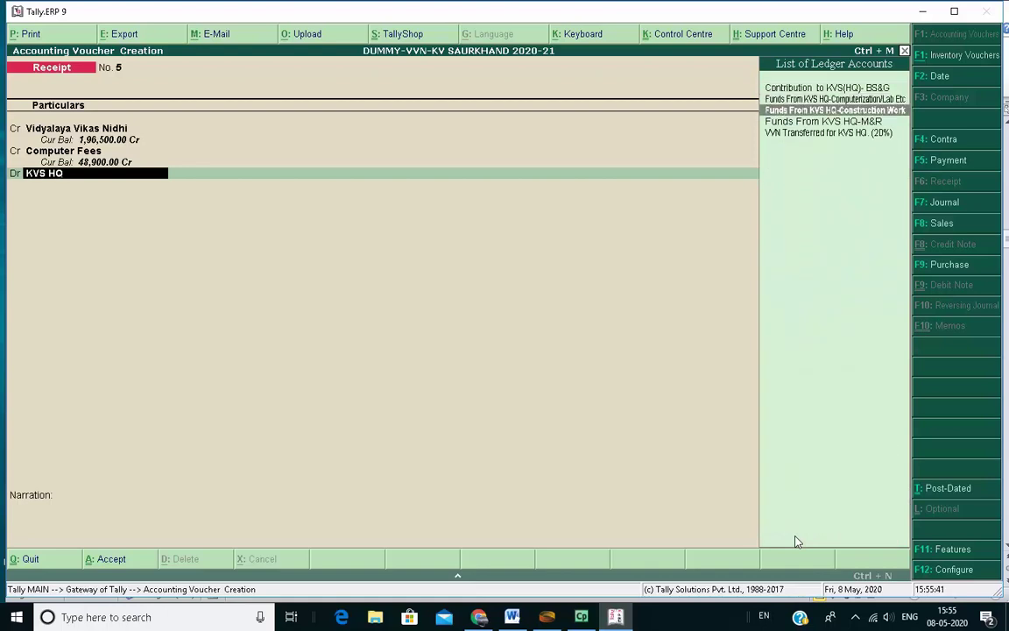
key(Down)
key(Down)
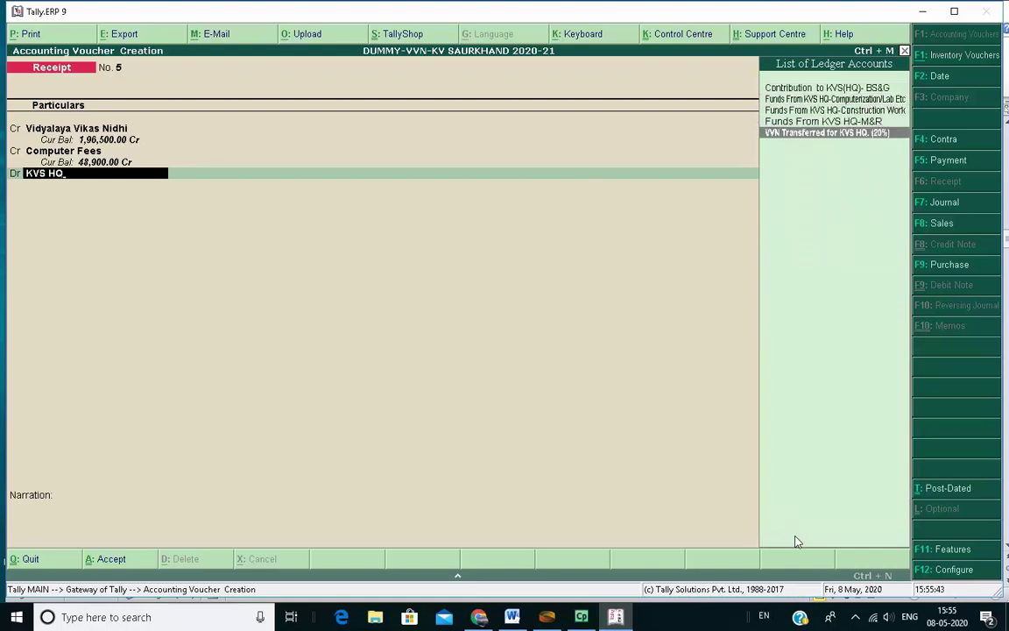
key(Return)
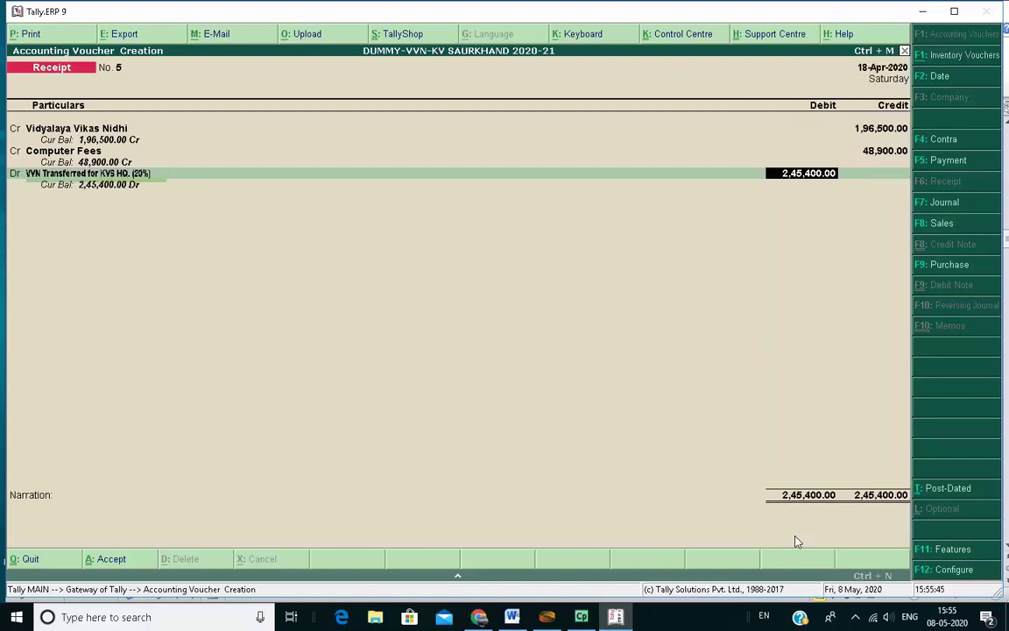
Check the 20% HQ transfer in the Word document and set the HQ debit amount in Tally.ERP 9 to 39300
click(616, 617)
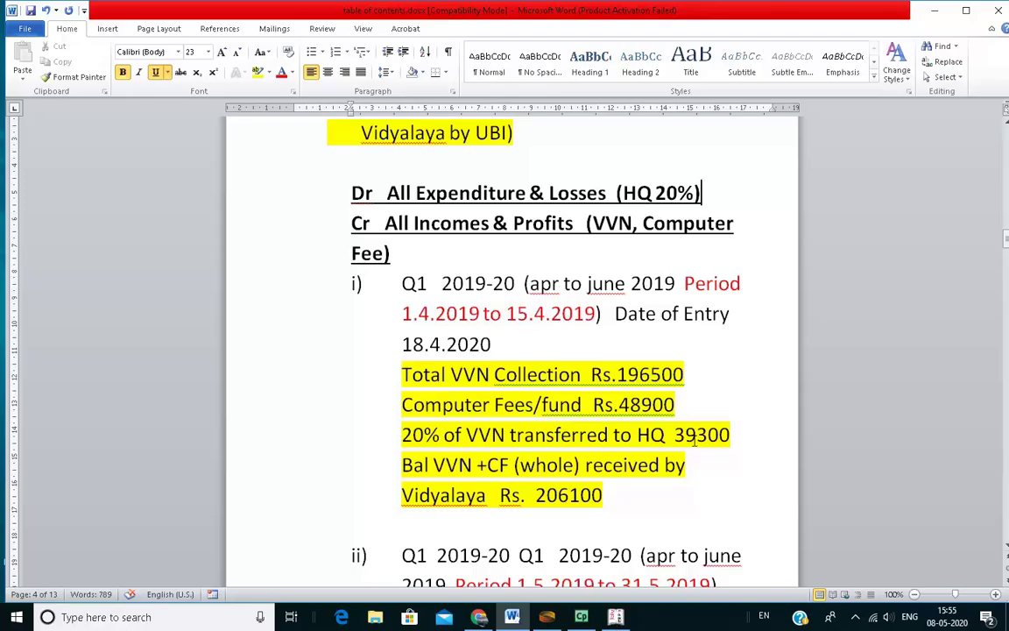
click(616, 617)
text(39)
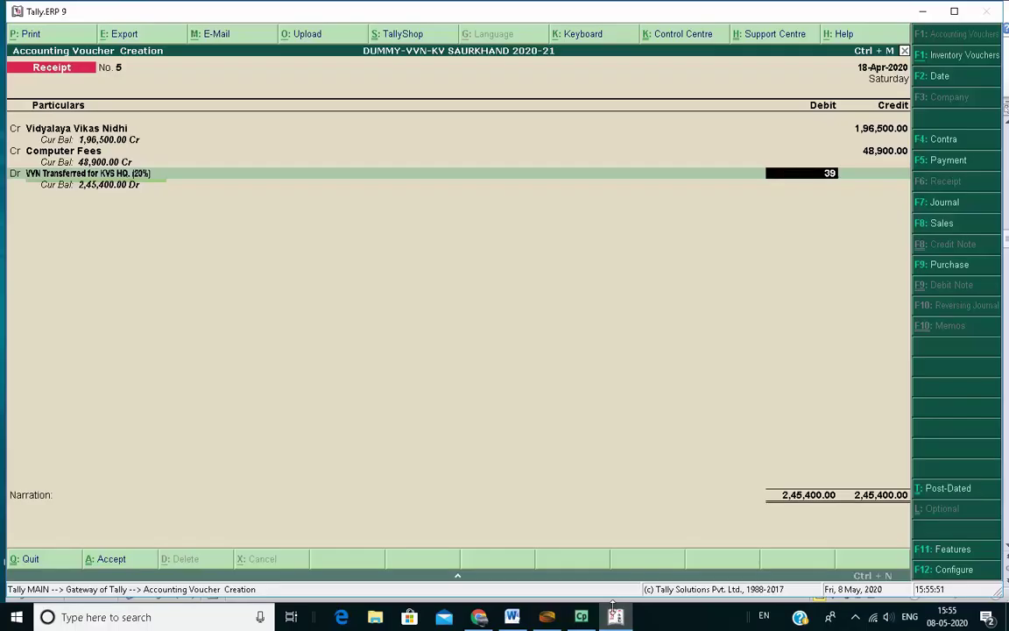
text(300)
key(Return)
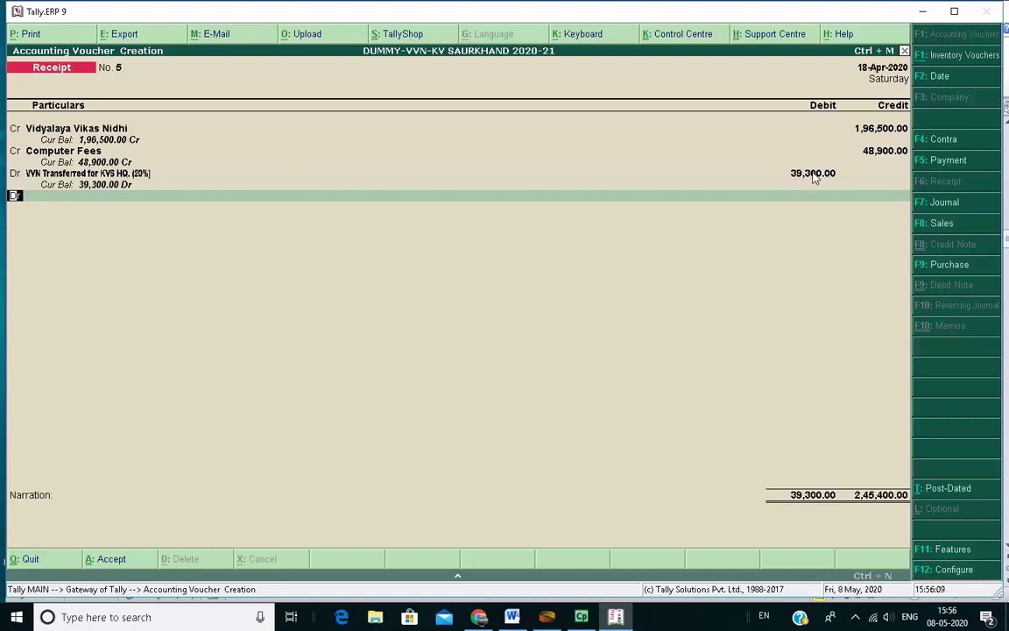
Debit the Union Bank of India ledger with the balancing amount of 2,06,100.00
key(Return)
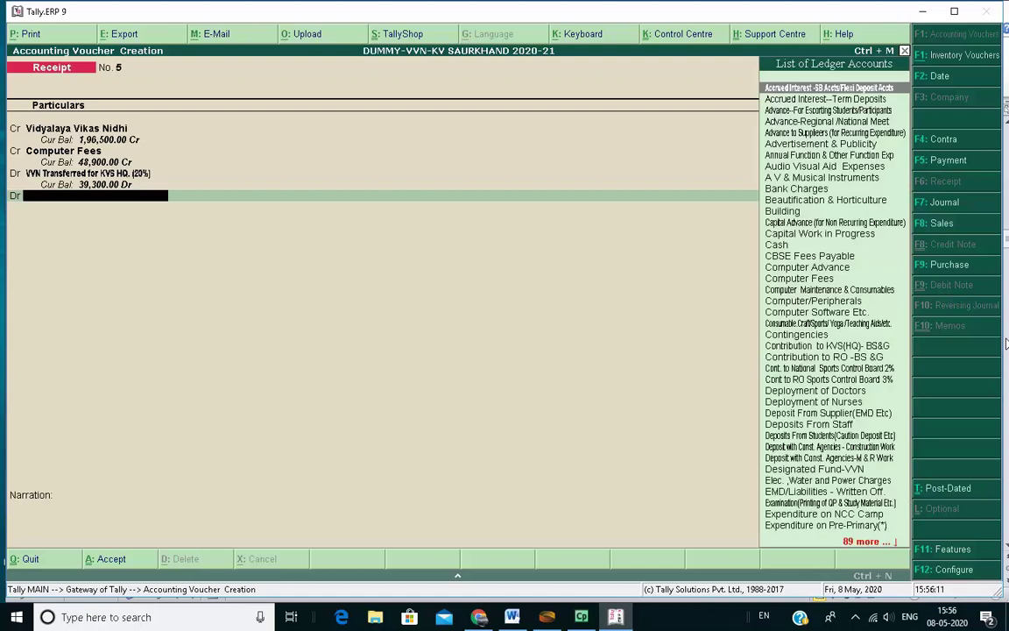
text(Union)
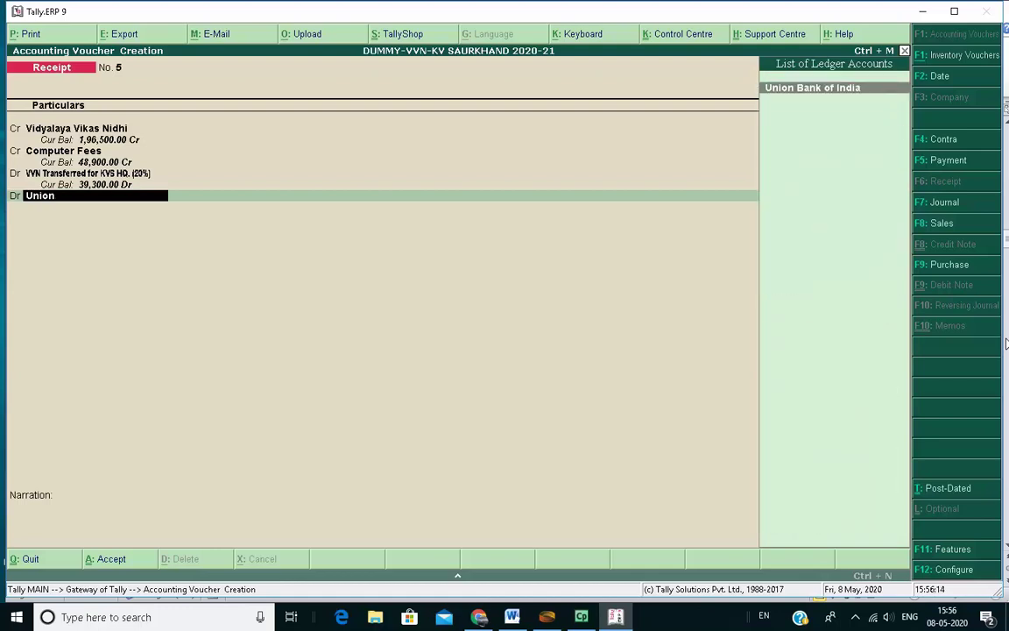
key(Return)
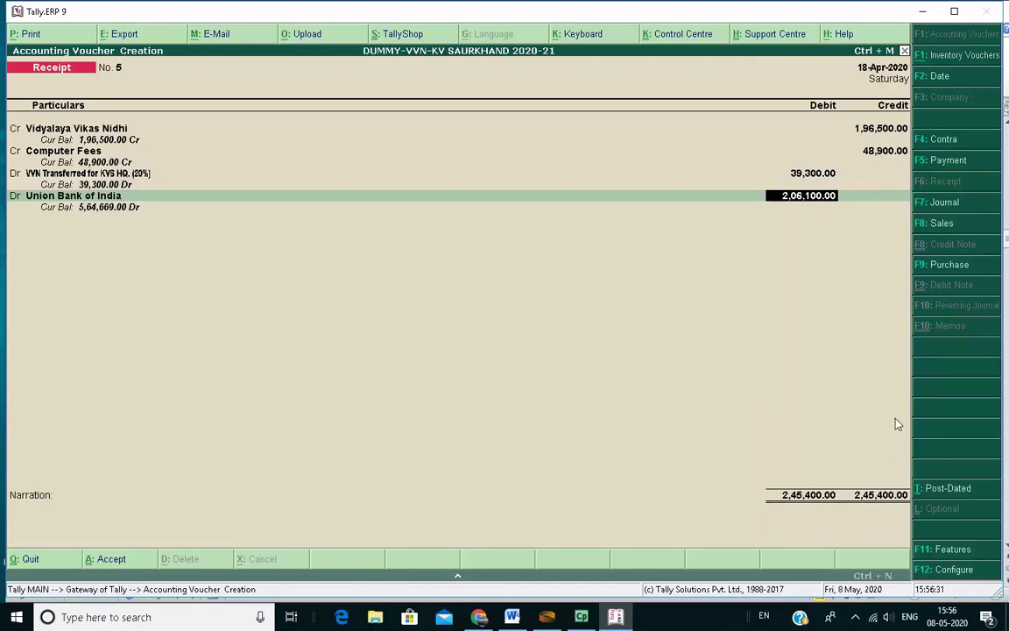
key(Return)
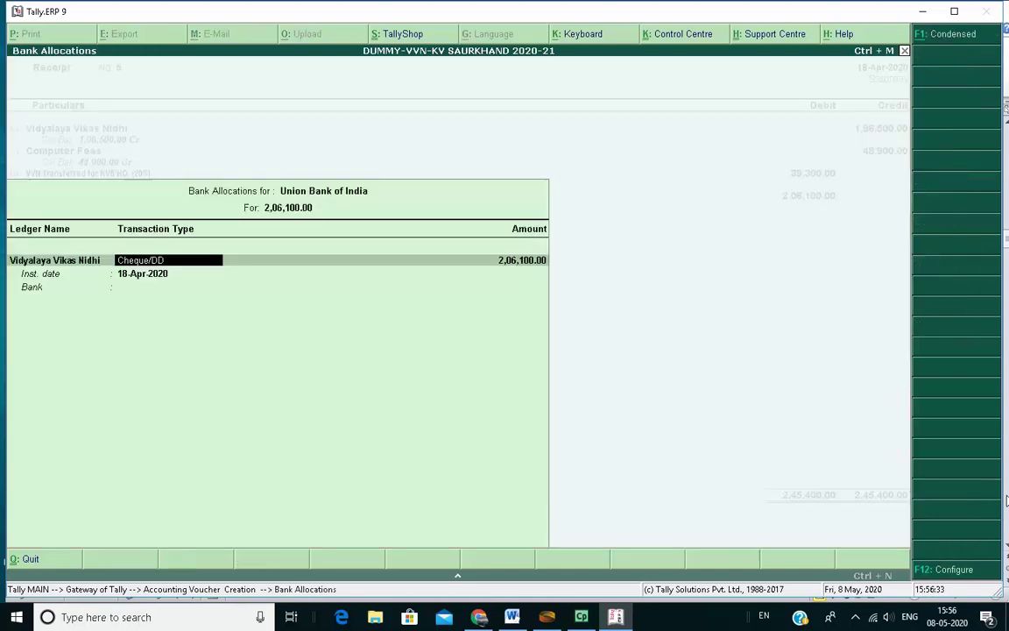
Set the Union Bank of India allocation's transaction type to Others, keeping the full amount and the instrument date 18-Apr-2020
key(Return)
key(Return)
key(Return)
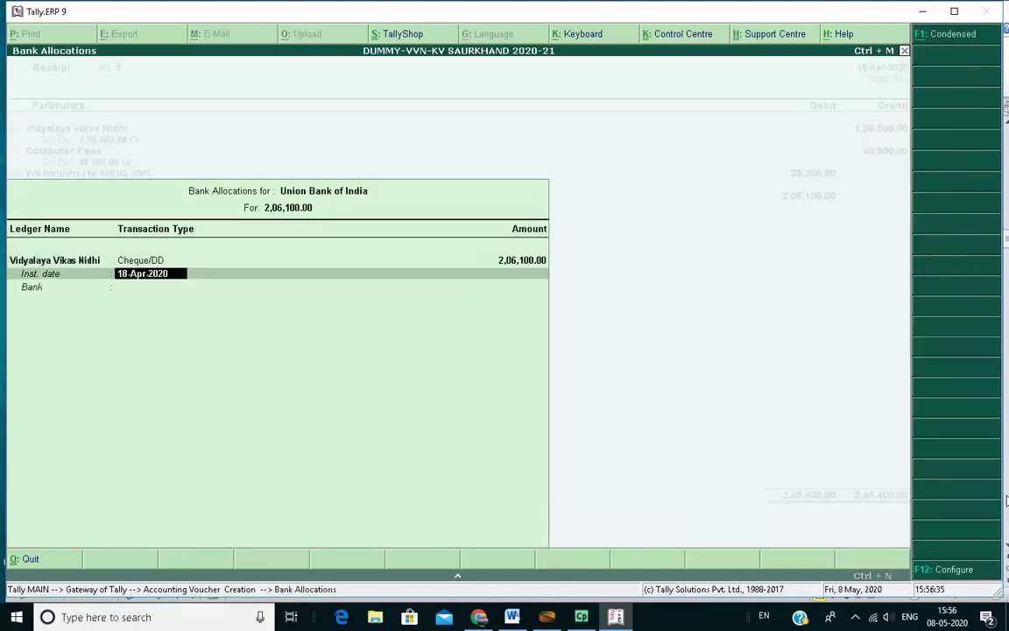
key(BackSpace)
key(BackSpace)
key(BackSpace)
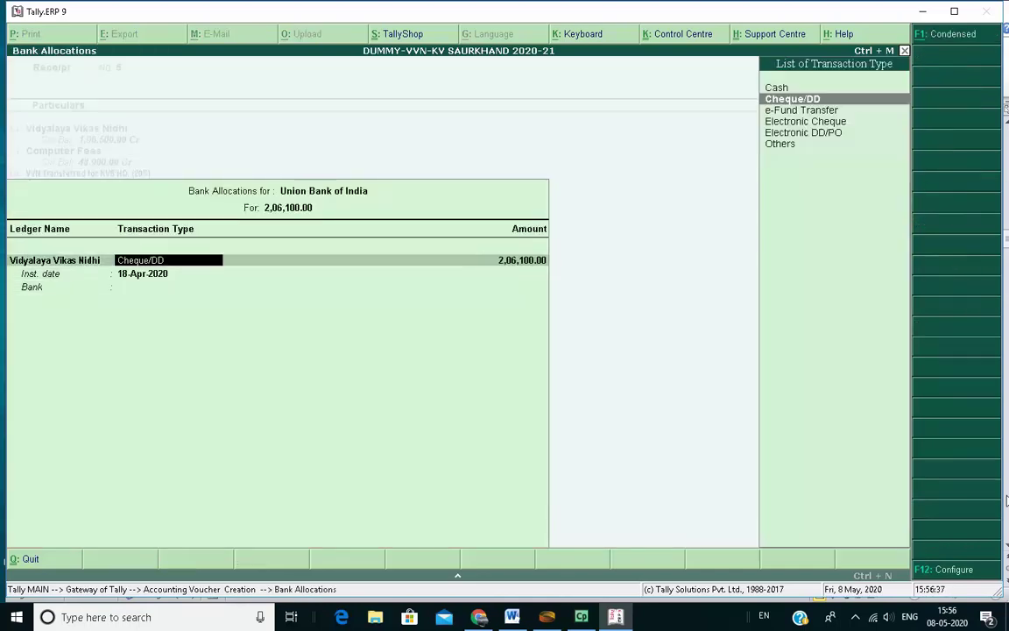
key(Down)
key(Down)
key(Down)
key(Down)
key(Return)
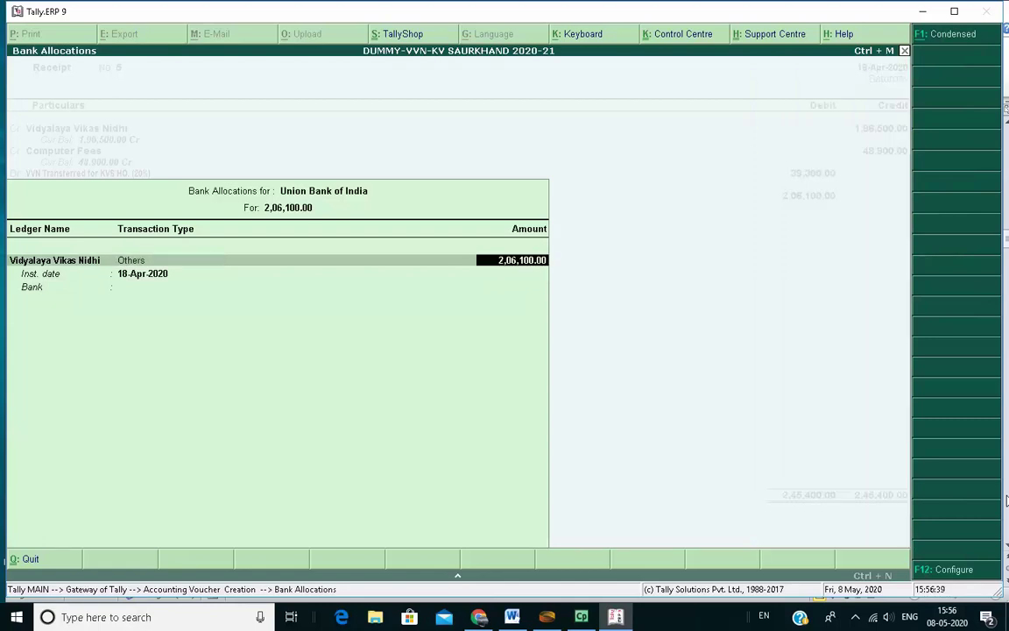
key(Return)
key(Return)
key(Return)
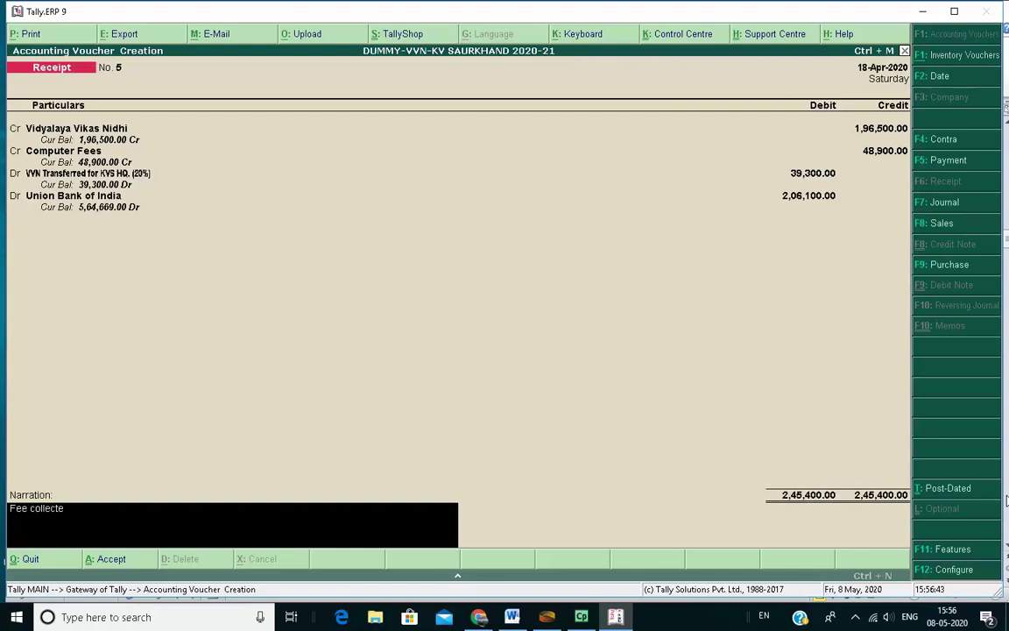
Enter the narration "Fee collected by UBI for the period from 1.4.2020 to 15.4.2020" and save the receipt voucher
text(Fee collected by UBGi)
text( for the period from 1.4.2020 to 15.4.2020)
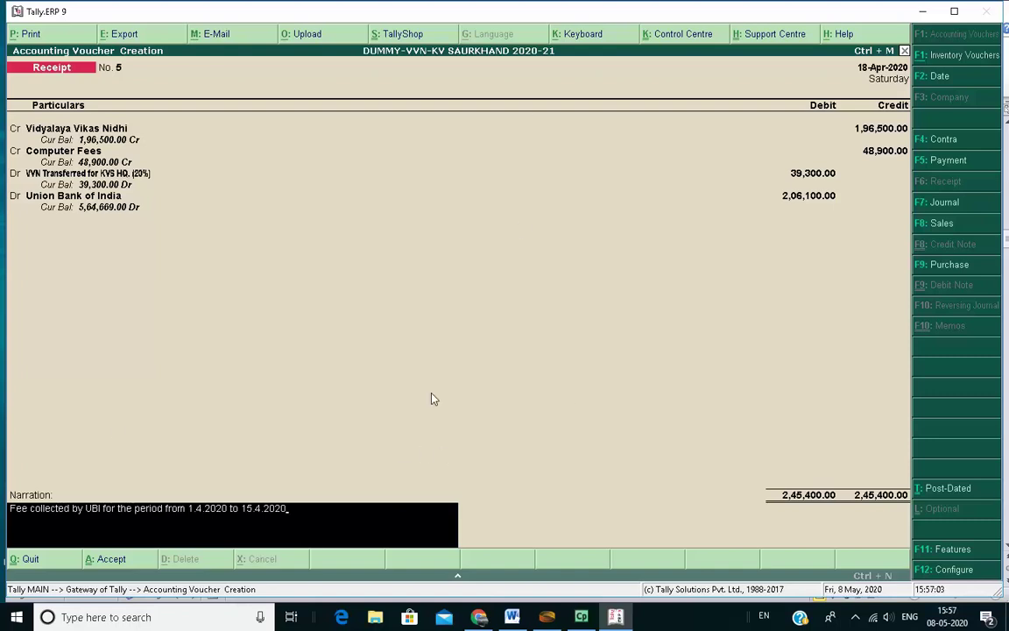
key(Return)
key(Return)
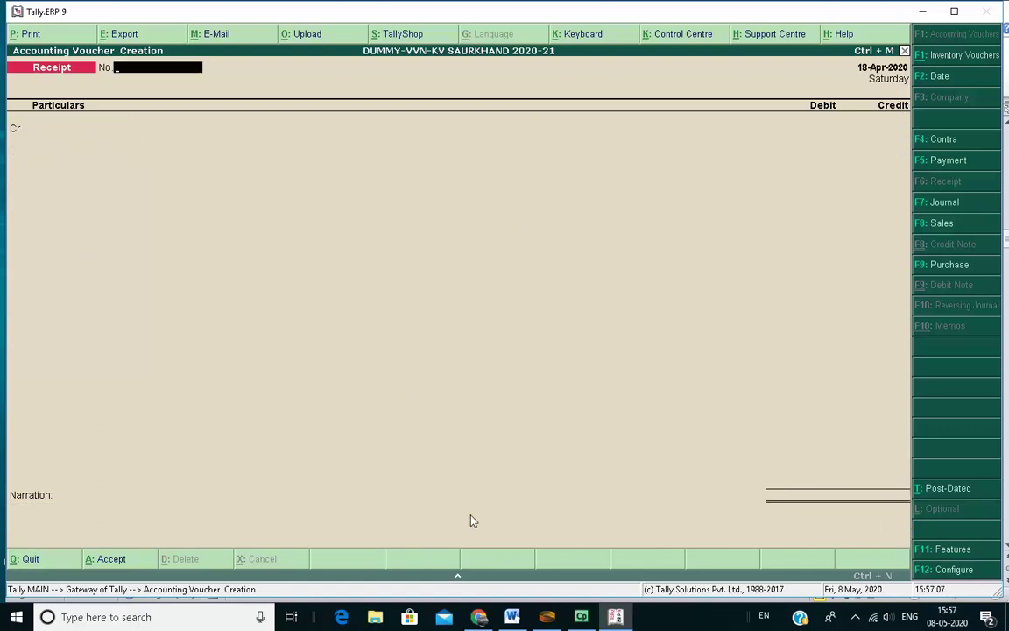
Switch to the Word document and examine item ii's period, VVN collection, computer fund and HQ transfer amounts
click(512, 617)
scroll(604, 474, down, 2)
scroll(552, 500, down, 1)
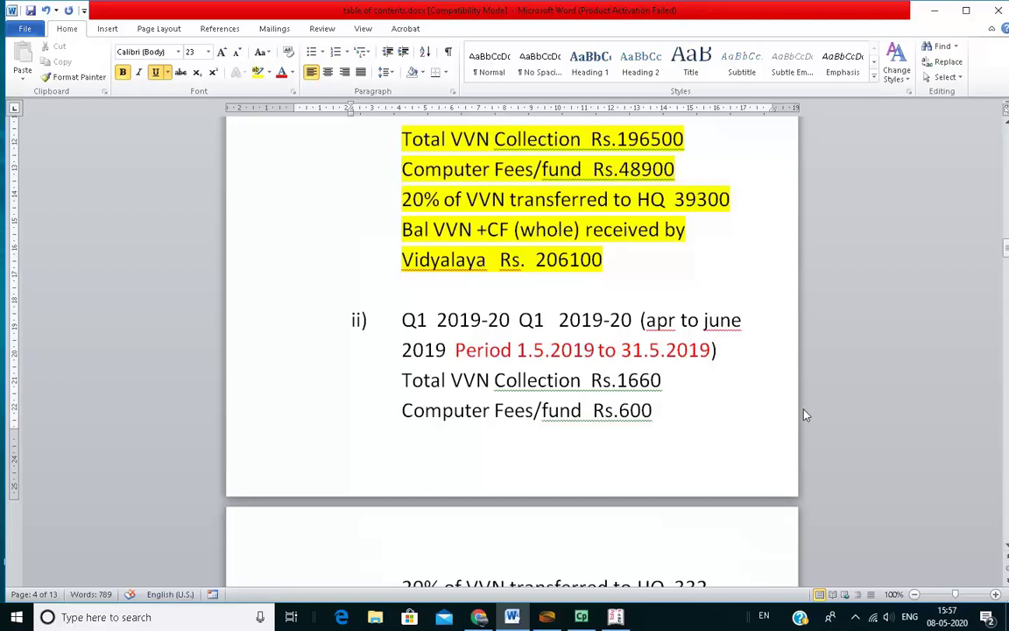
scroll(687, 360, down, 1)
scroll(694, 378, up, 2)
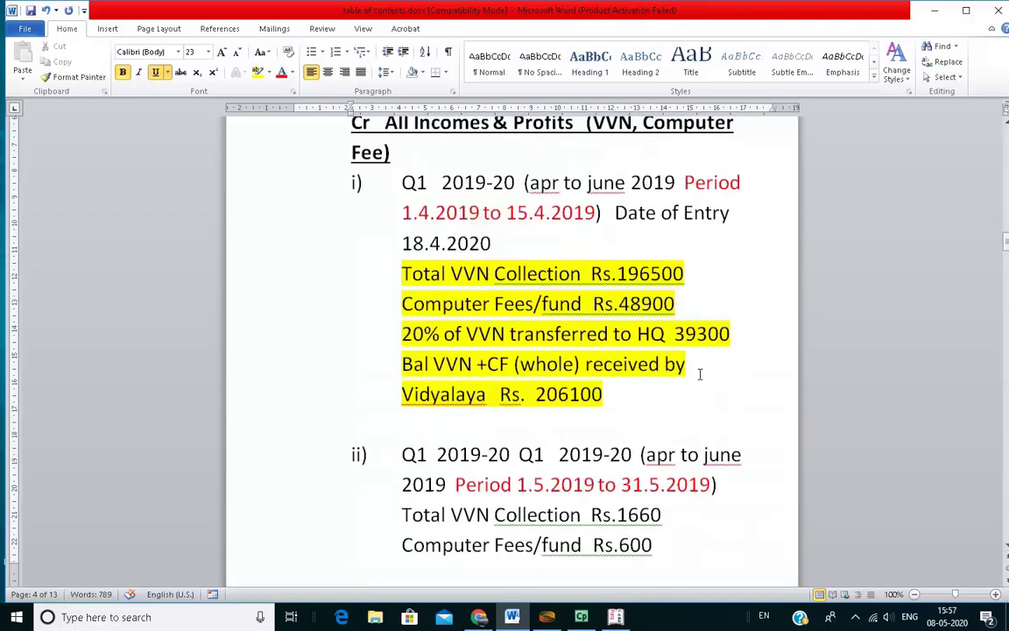
scroll(557, 295, up, 1)
scroll(561, 338, down, 5)
scroll(613, 349, up, 2)
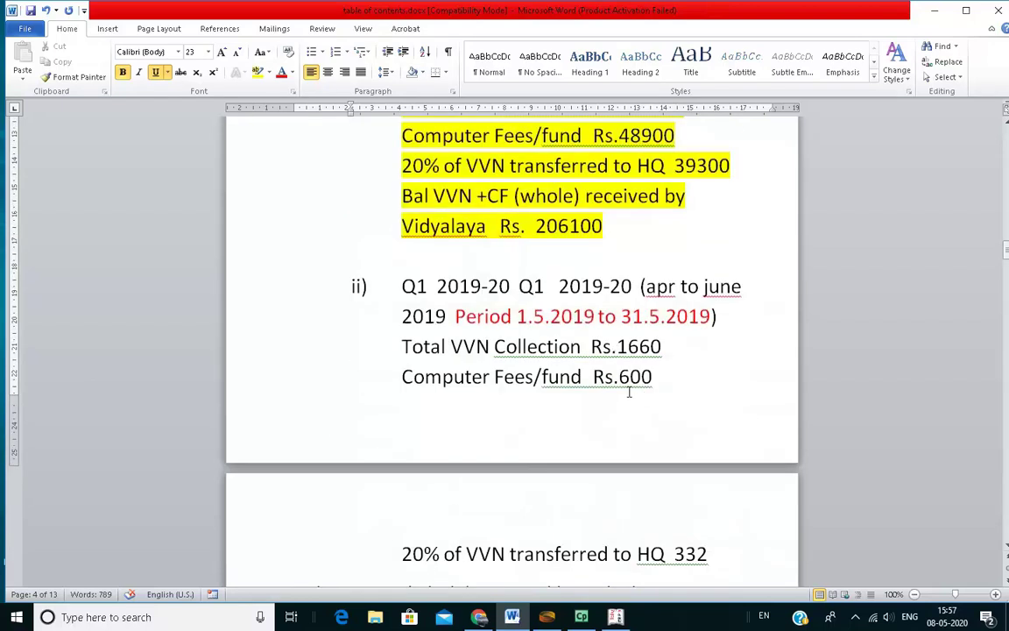
scroll(643, 397, down, 1)
Highlight item ii's four amount lines in yellow, from Total VVN Collection through the balance received by Vidyalaya
drag(403, 252, 708, 277)
click(559, 313)
drag(401, 313, 656, 343)
drag(402, 521, 713, 522)
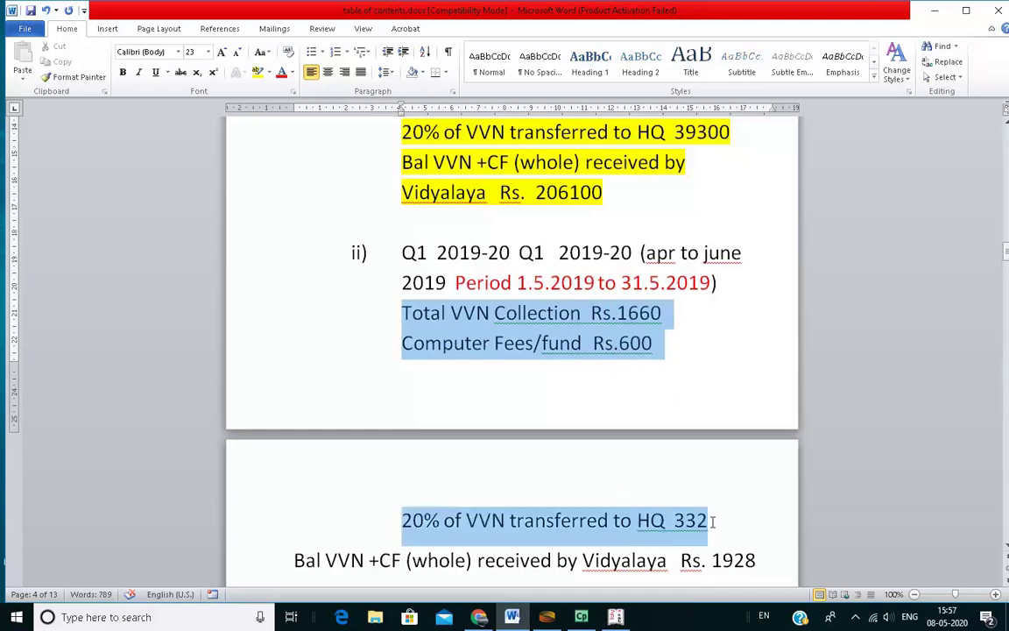
scroll(714, 518, down, 1)
shift+click(765, 495)
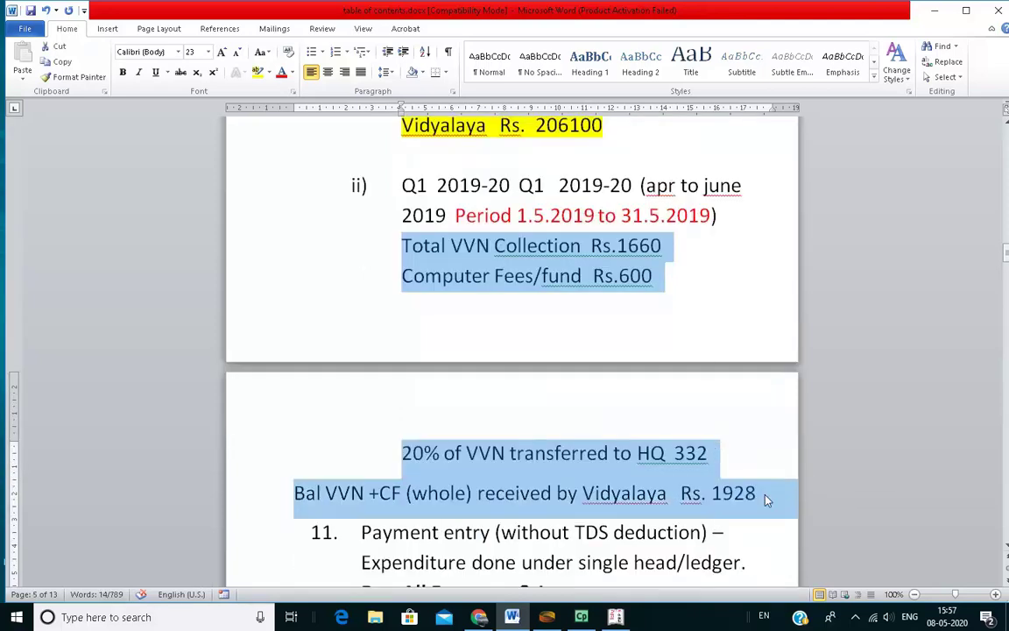
click(258, 72)
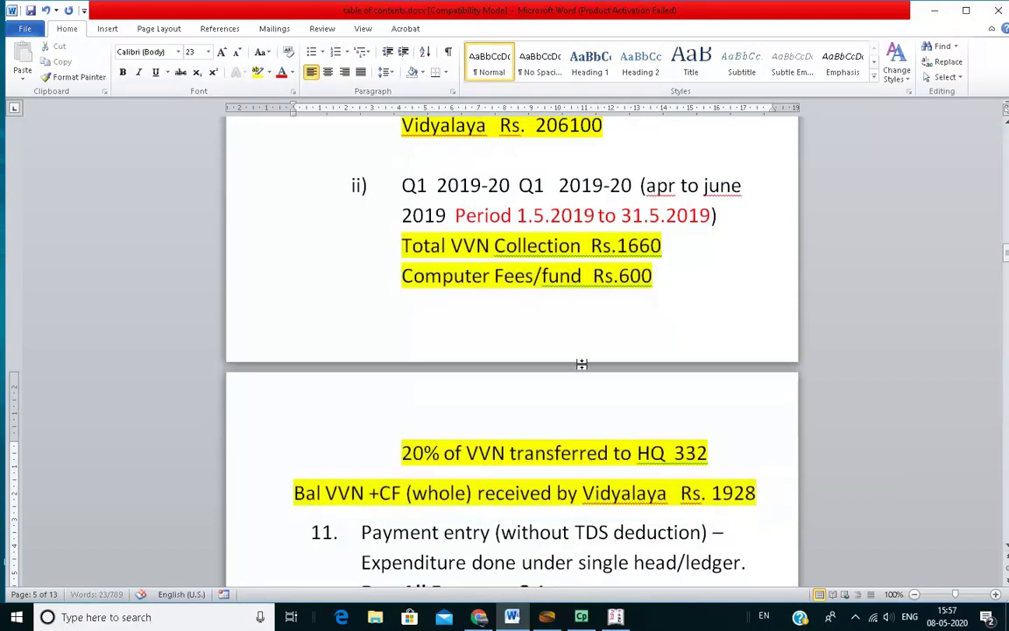
scroll(582, 364, down, 1)
click(592, 241)
scroll(592, 254, up, 1)
click(501, 279)
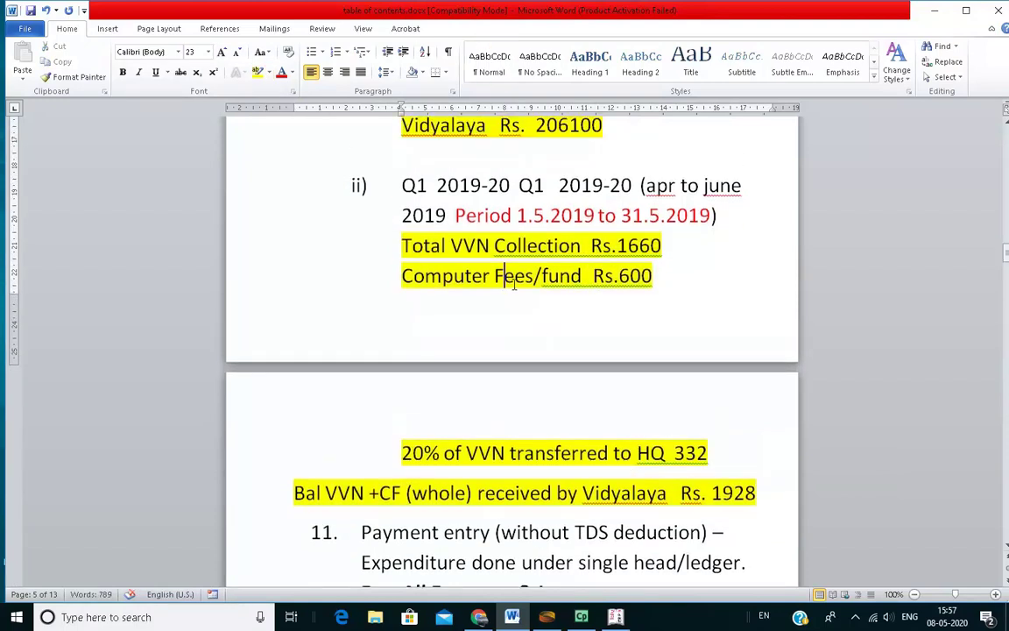
Switch to Tally and set the new receipt voucher's date to 2-Jun-2020, accepting the default voucher number
mouse_move(616, 619)
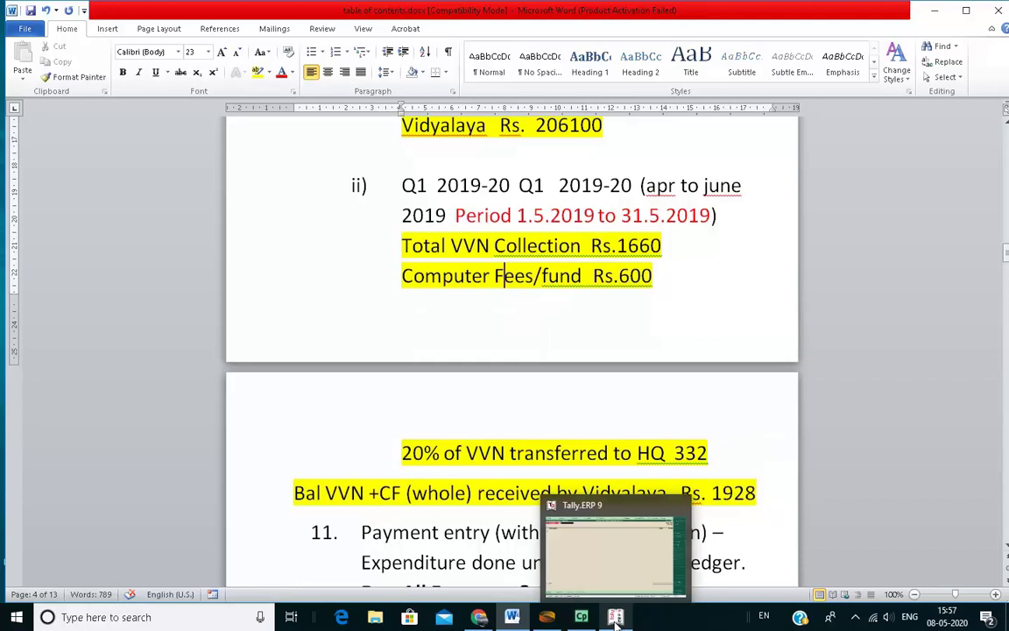
click(616, 619)
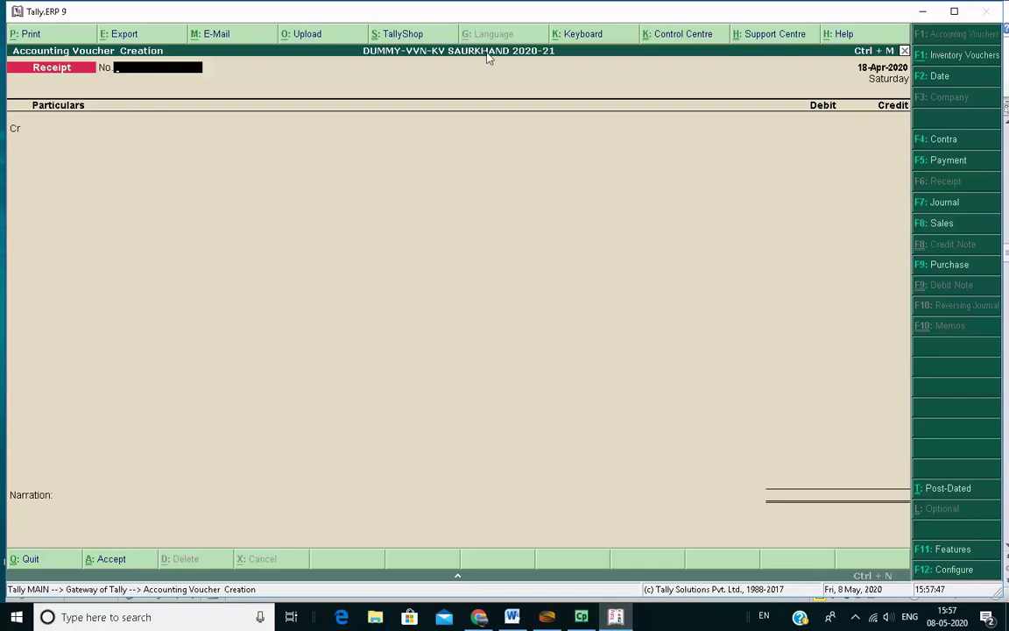
key(F2)
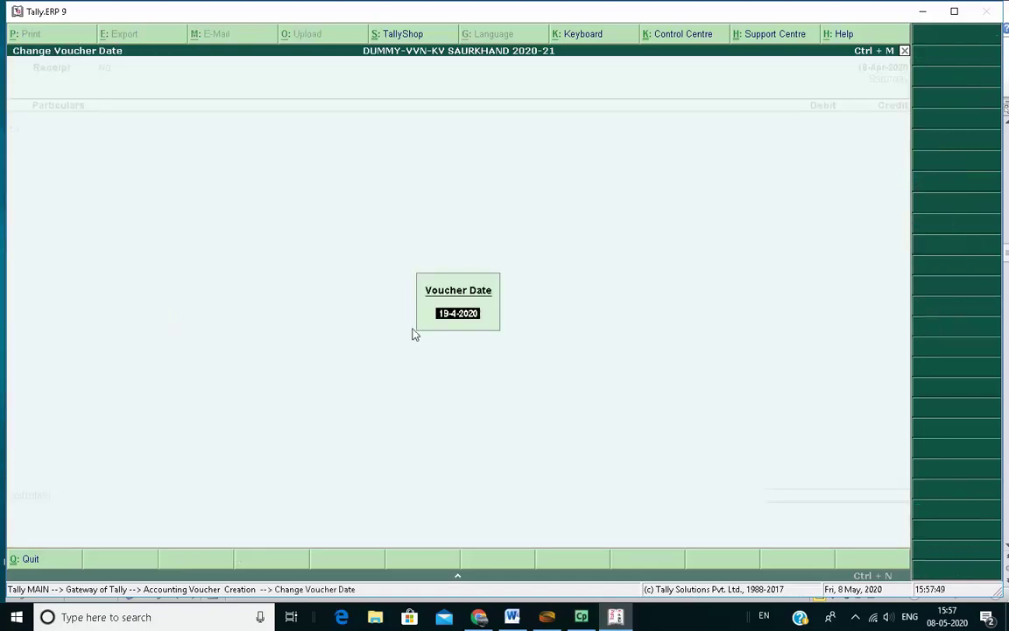
text(2-6)
key(Return)
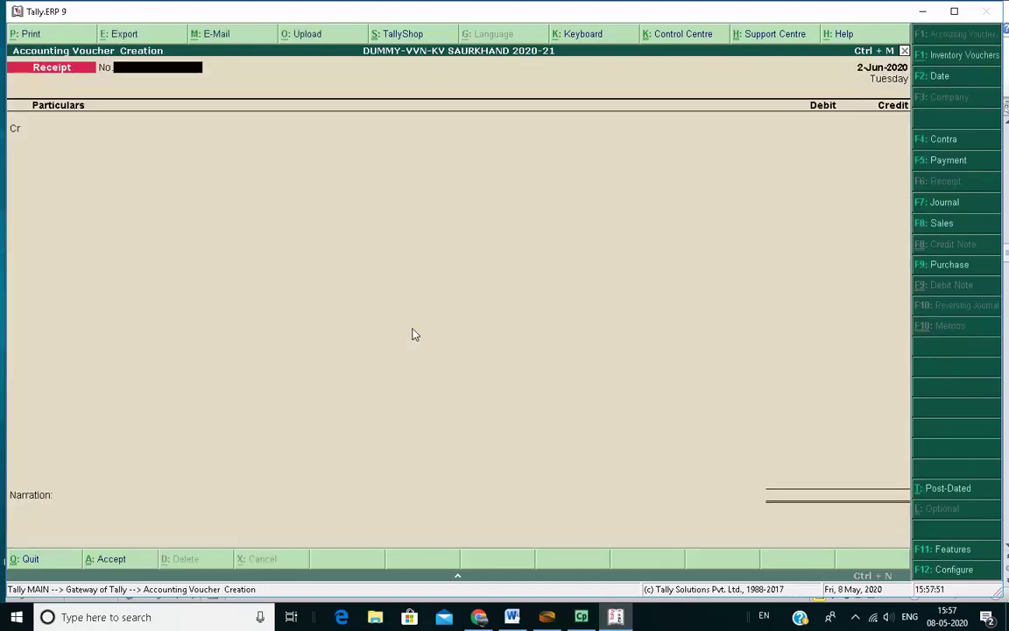
key(Return)
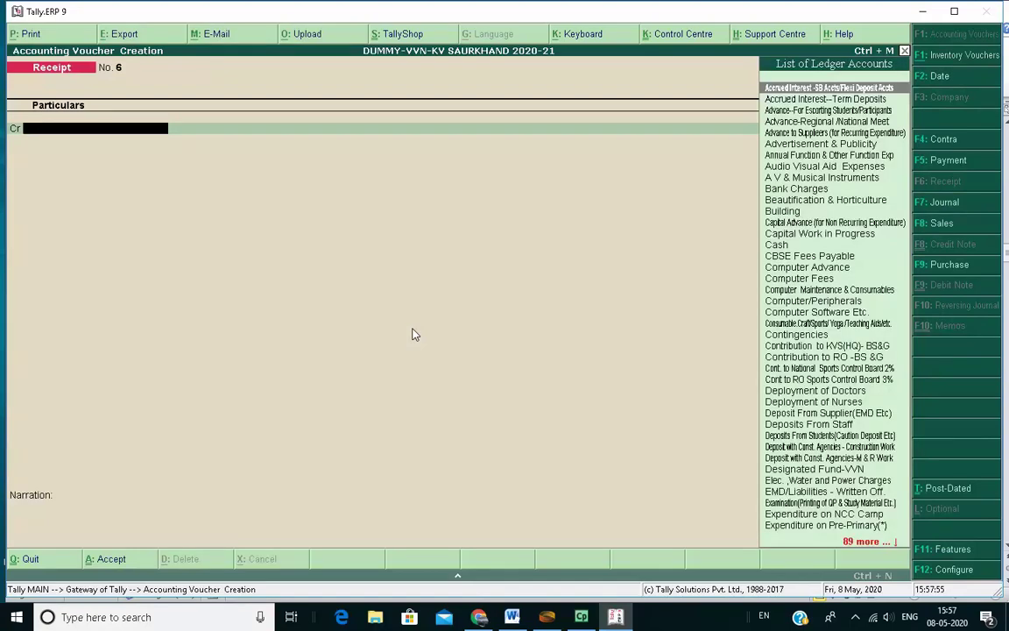
Credit Vidyalaya Vikas Nidhi with 1,660, checking item ii's Total VVN Collection in the Word document
text(Vidyalaya)
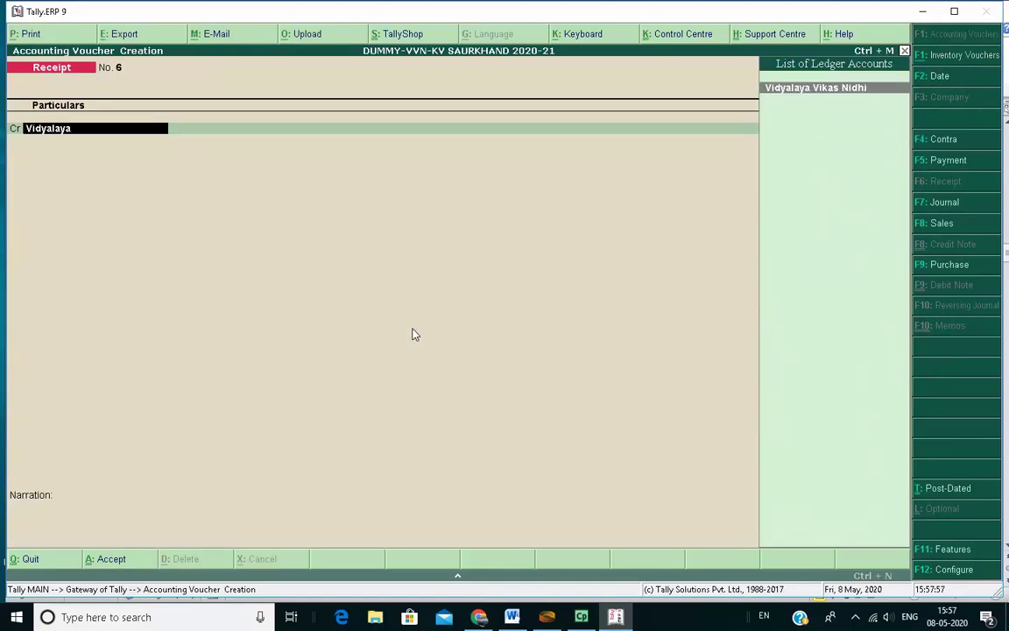
key(Return)
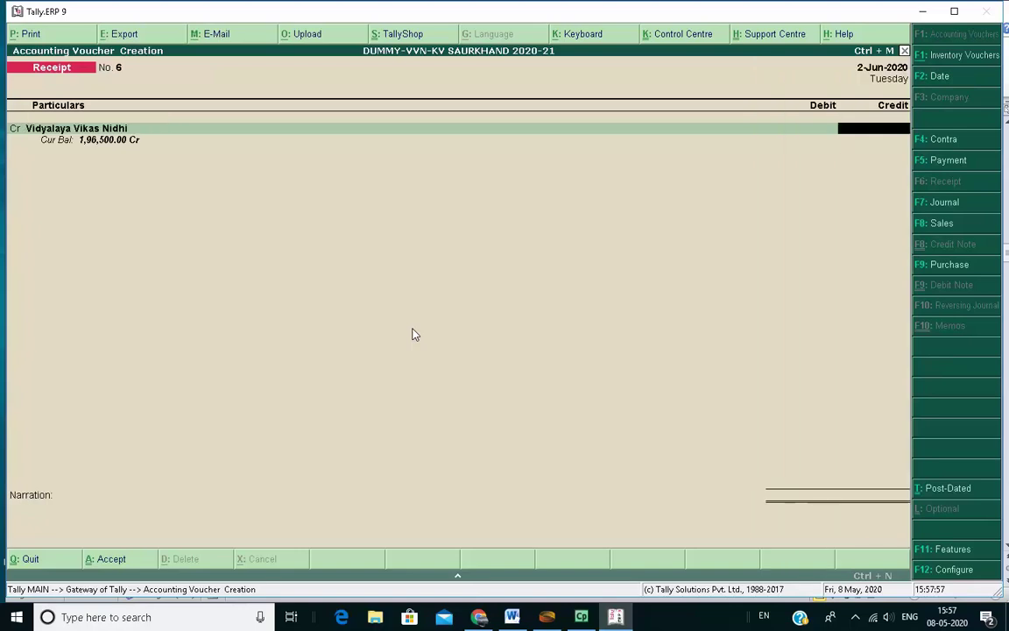
click(509, 619)
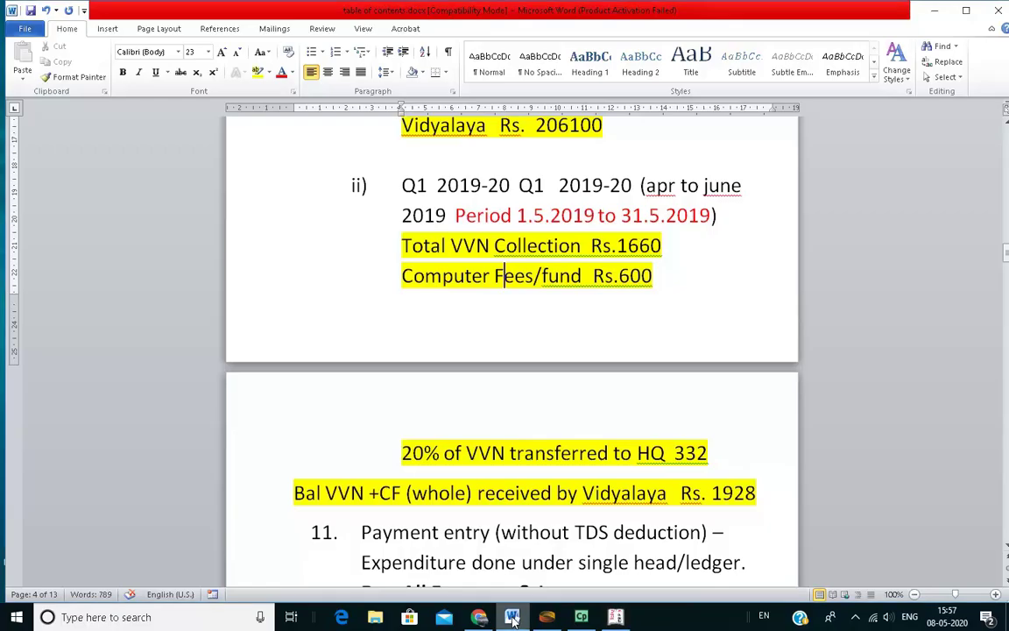
double_click(657, 247)
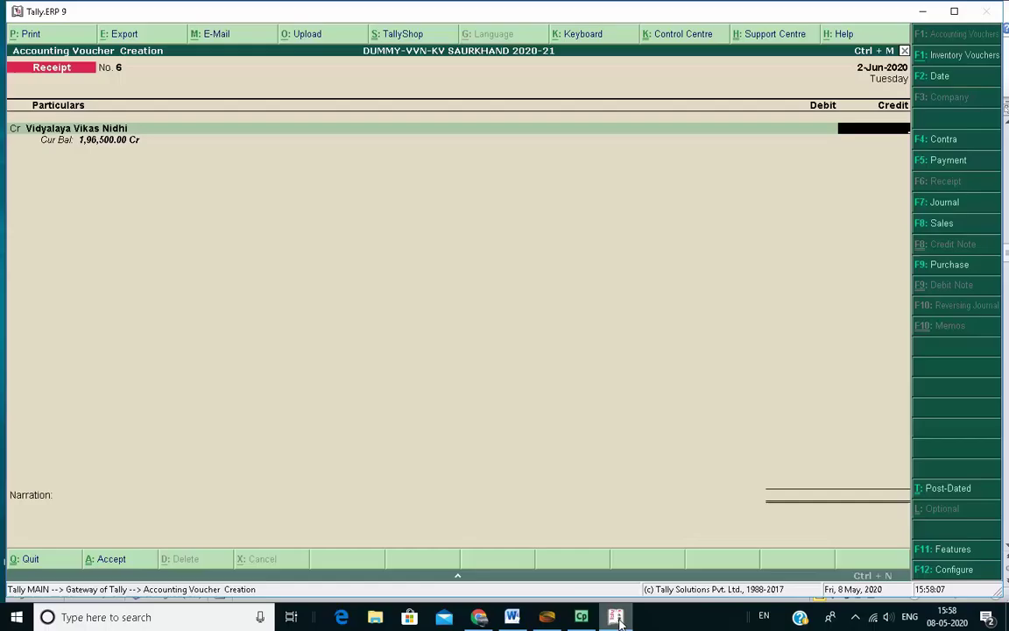
click(616, 616)
text(60)
key(Return)
key(Return)
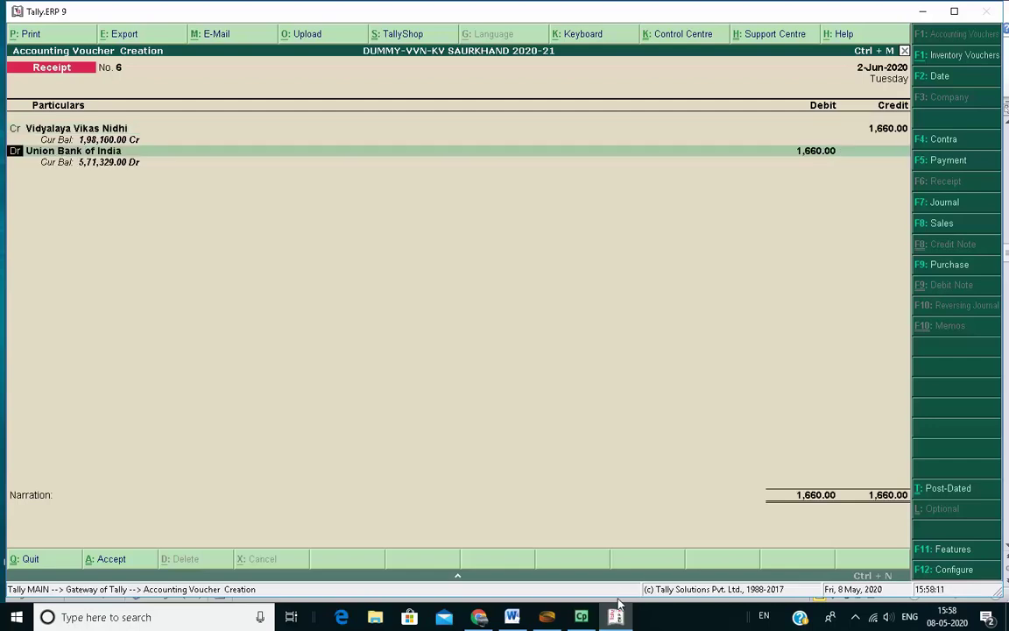
Add a second credit line for the Computer Fees ledger with the amount 600
key(c)
key(Return)
text(Computer)
key(Down)
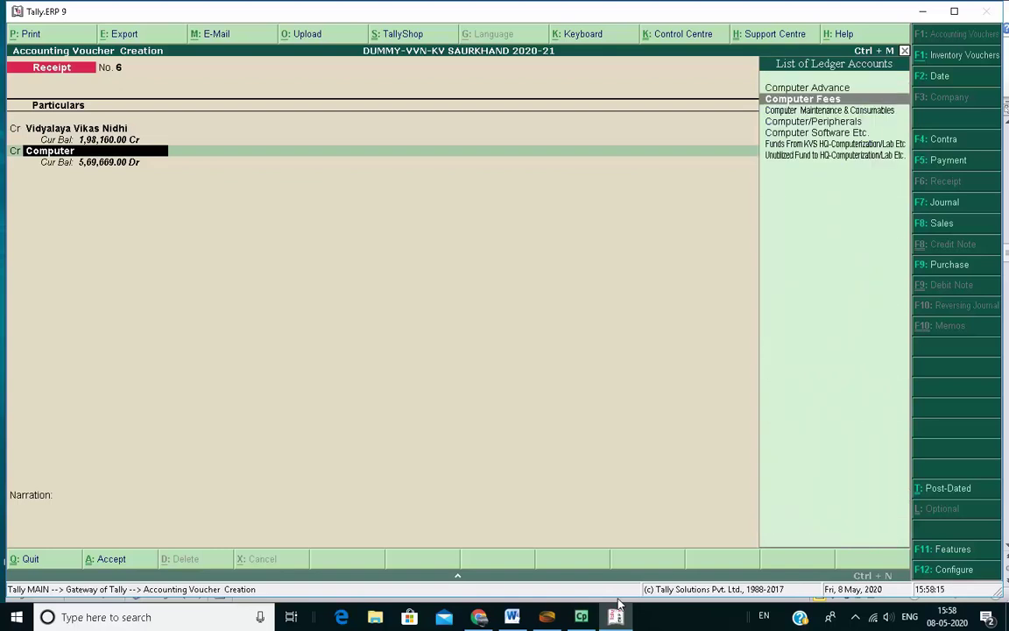
key(Return)
text(60)
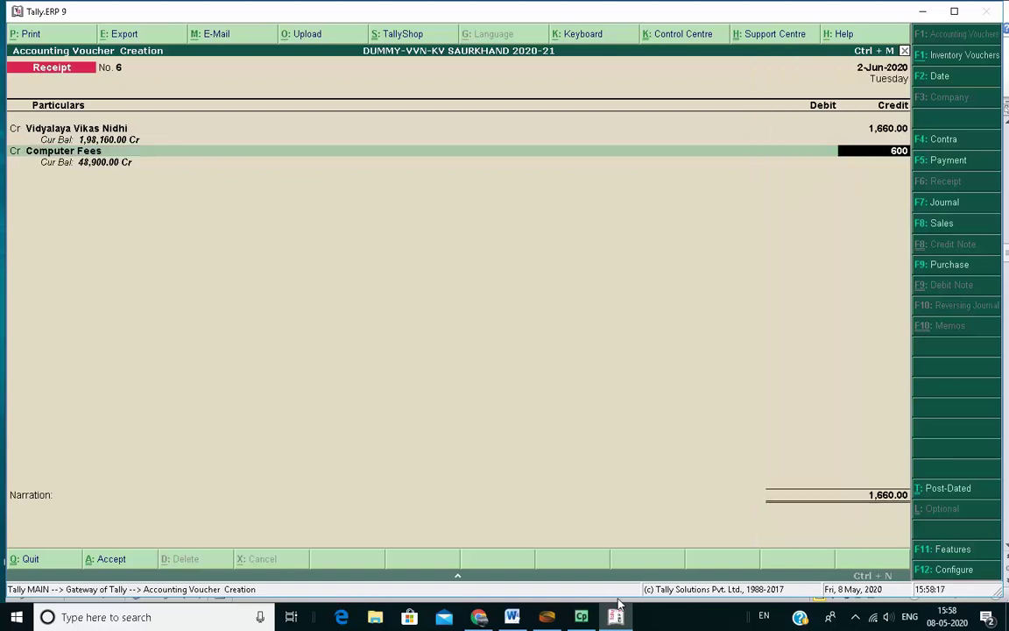
text(0)
key(Return)
Debit VVN Transferred for KVS HQ. (20%) with 332, checking the HQ transfer amount in the Word document
key(Return)
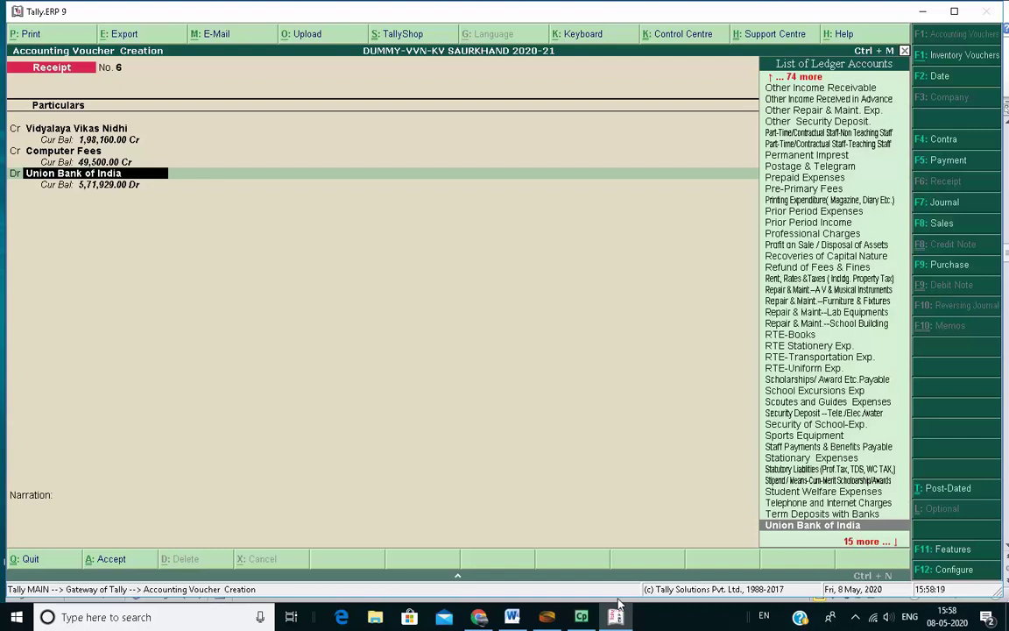
text(HQ)
key(Down)
key(Down)
key(Down)
key(Down)
key(Down)
key(Down)
key(Down)
key(Down)
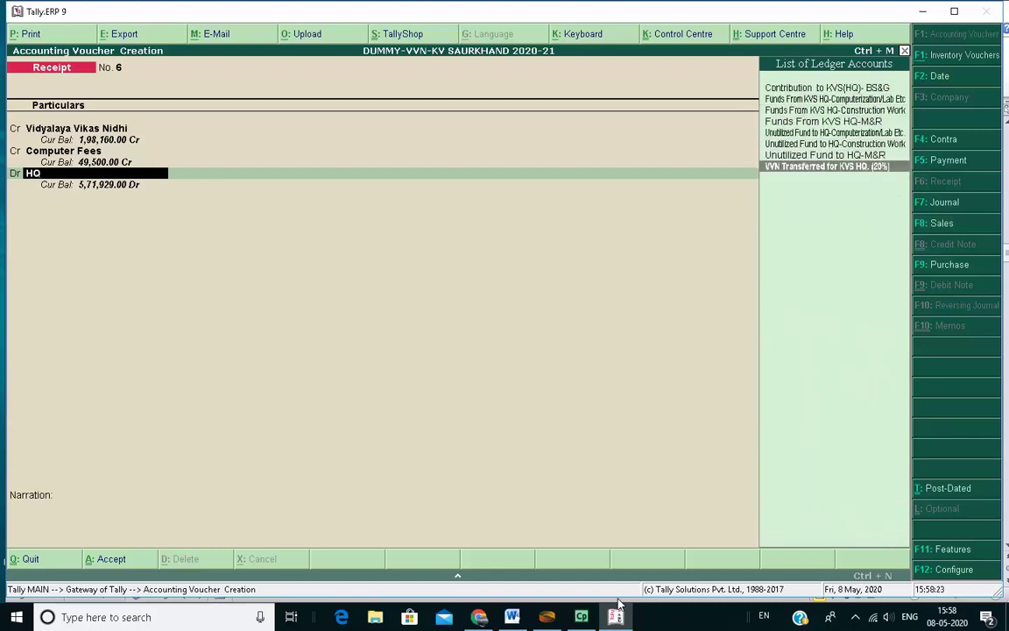
key(Return)
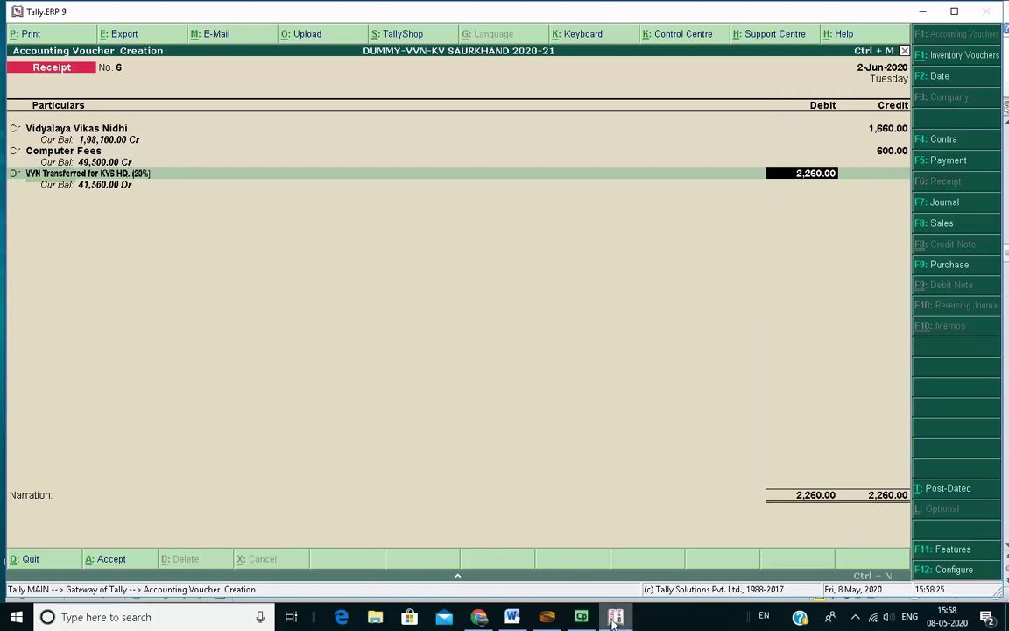
click(513, 617)
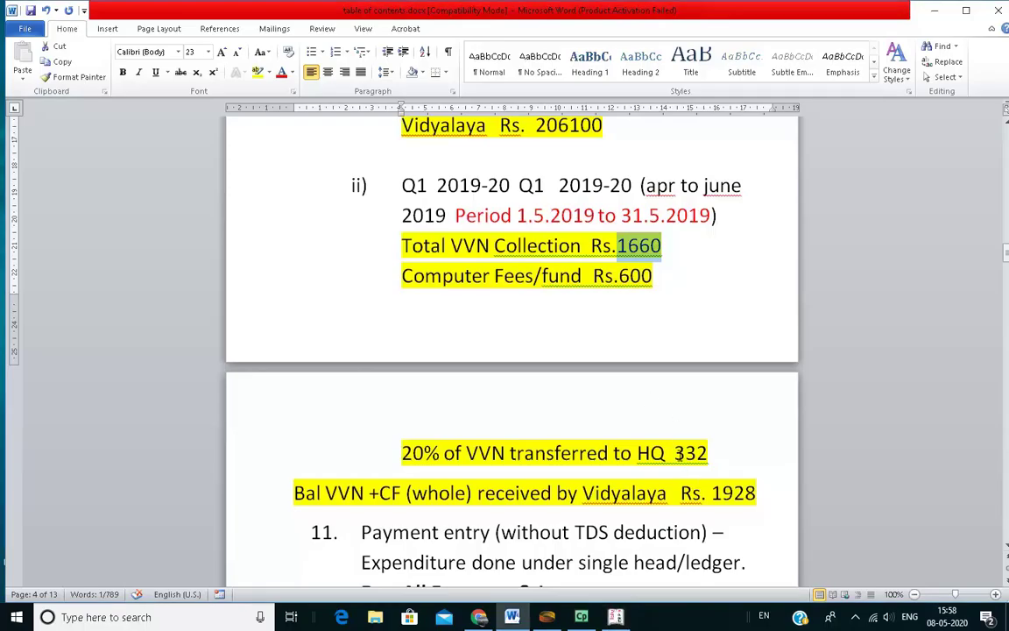
drag(673, 453, 721, 453)
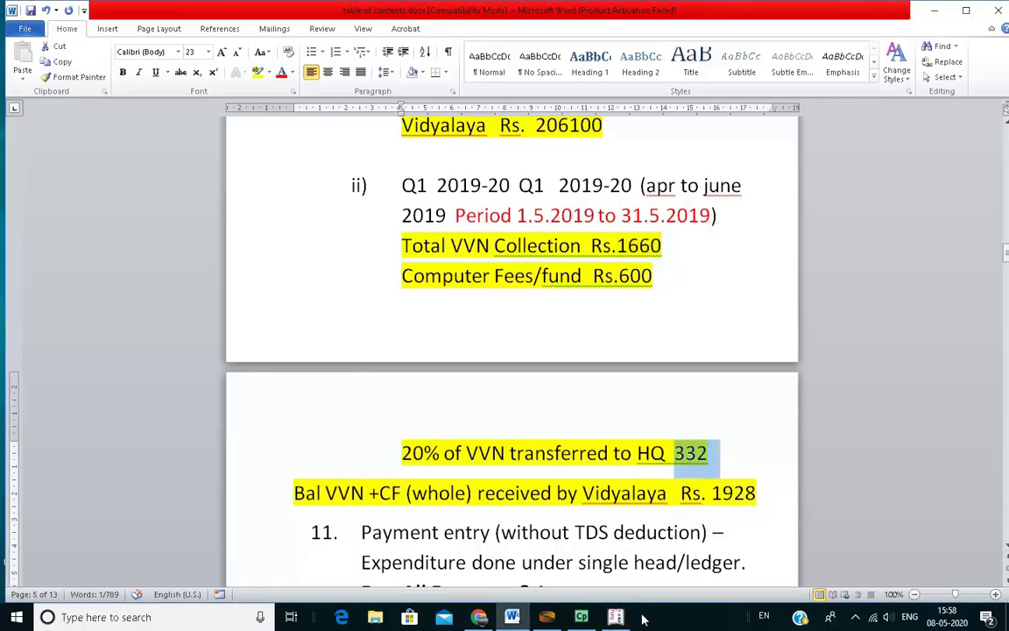
click(615, 617)
text(332)
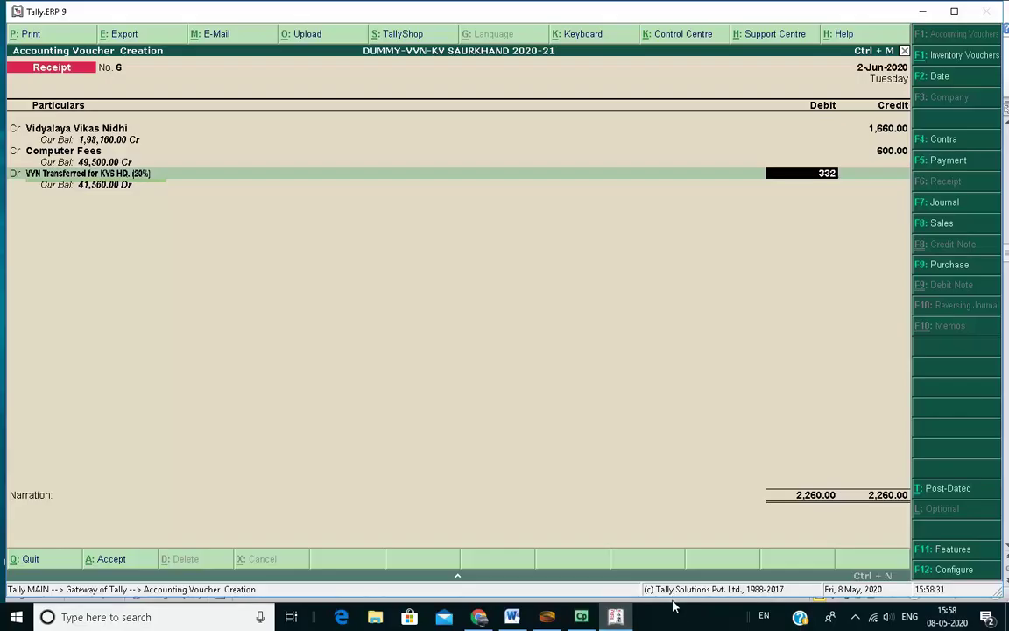
key(Return)
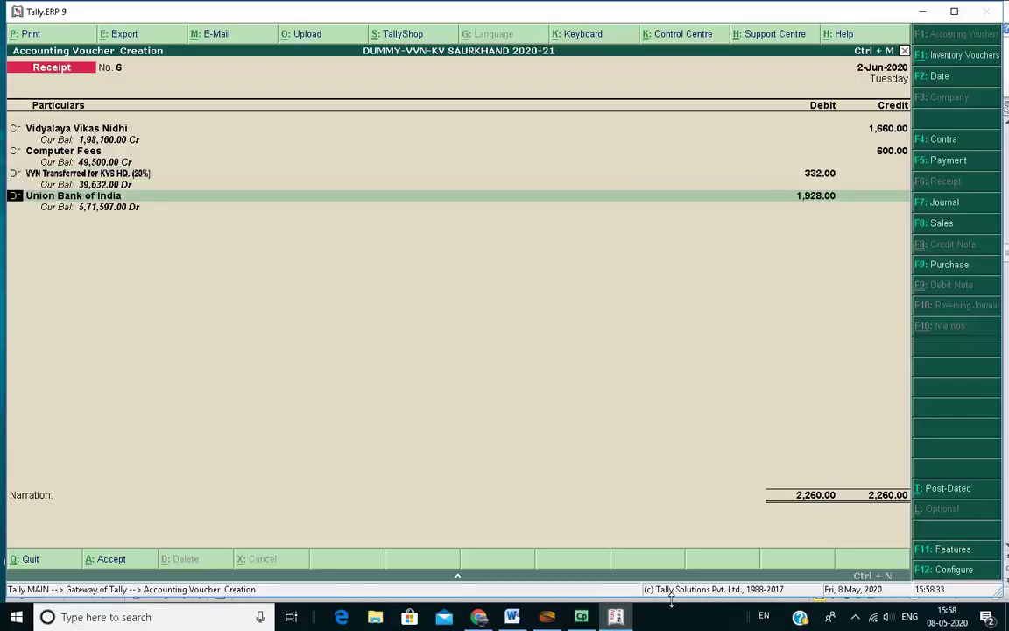
Debit Union Bank of India with the balance of 1,928
key(Return)
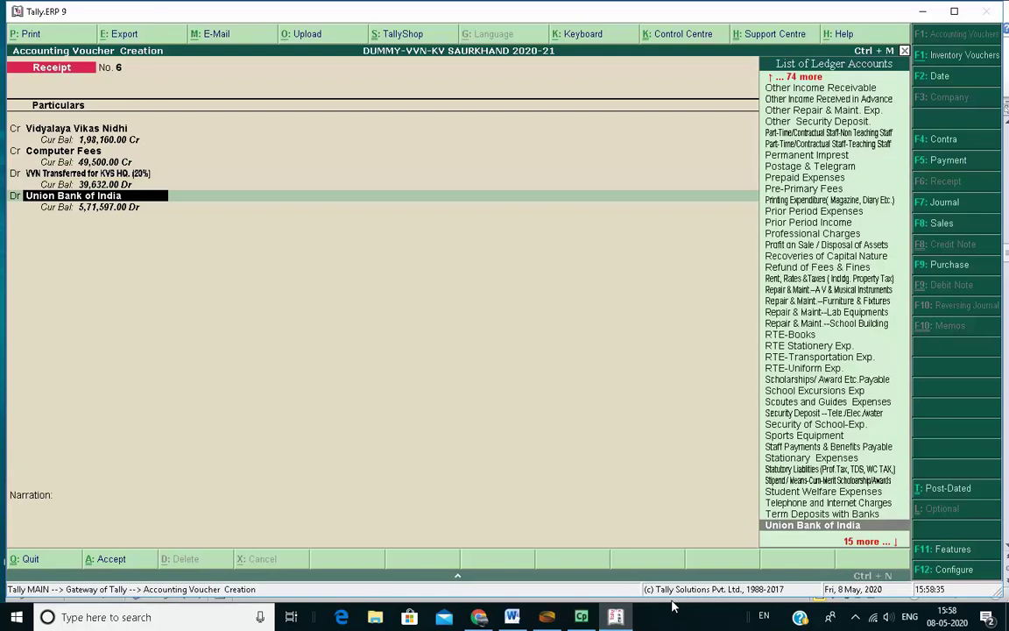
key(Return)
text(1,928)
key(Return)
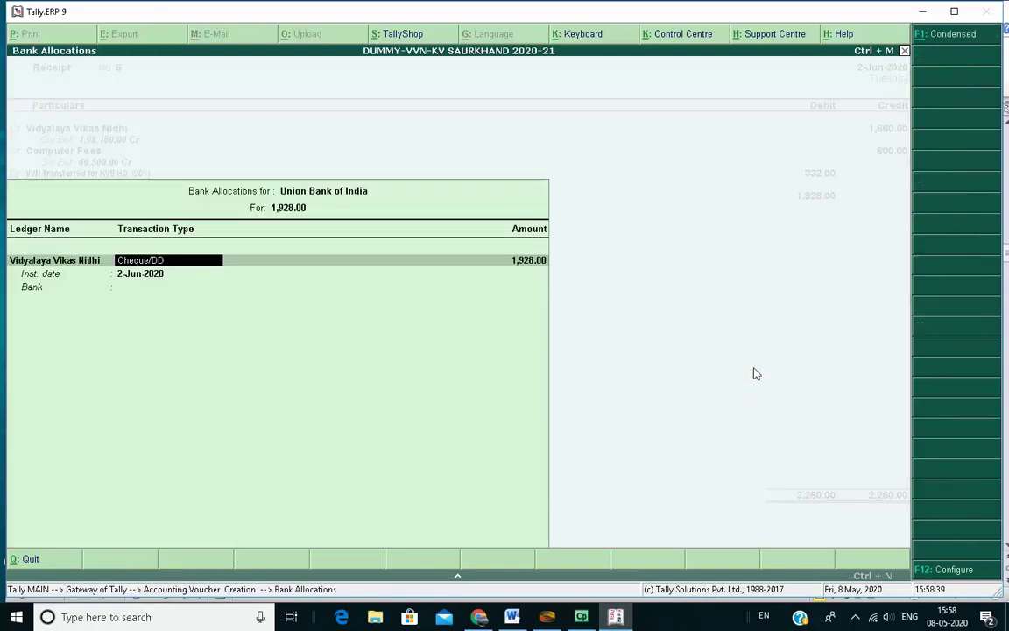
Set the Union Bank of India allocation's transaction type to Others, keeping the instrument date 2-Jun-2020 and leaving the bank blank
key(Down)
key(Down)
key(Down)
key(Down)
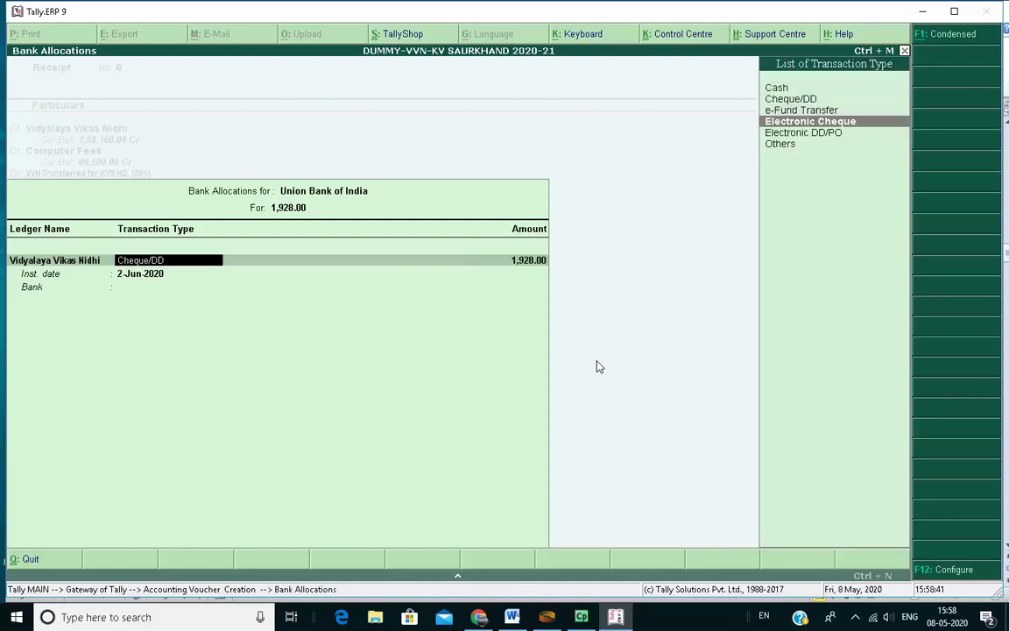
key(Return)
key(Return)
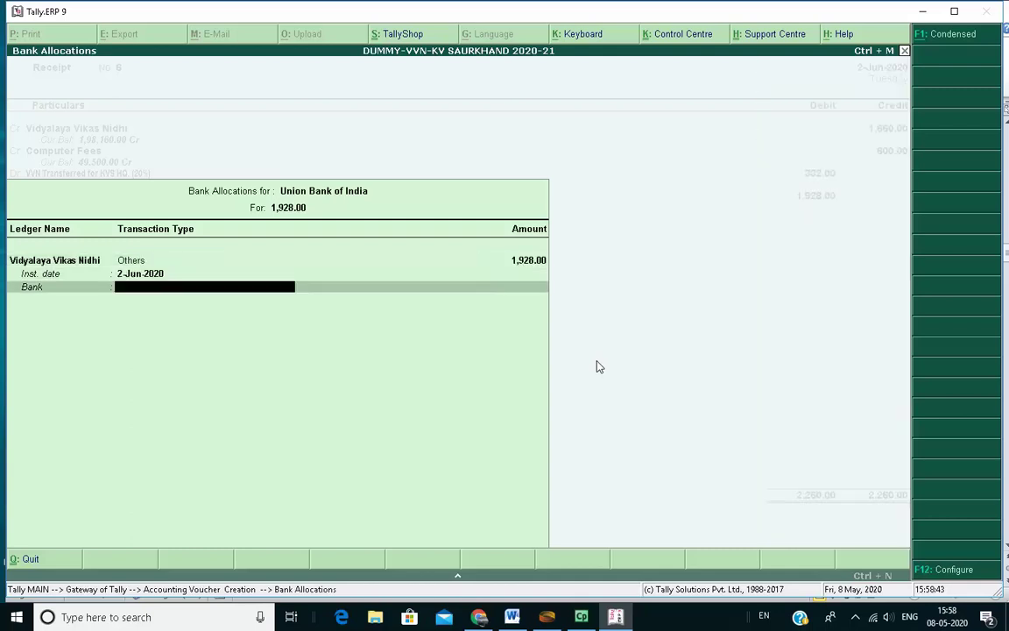
key(Return)
Enter the narration "Fee collection for May", compare with item ii in the Word document, and save the receipt voucher
text(Fee collec)
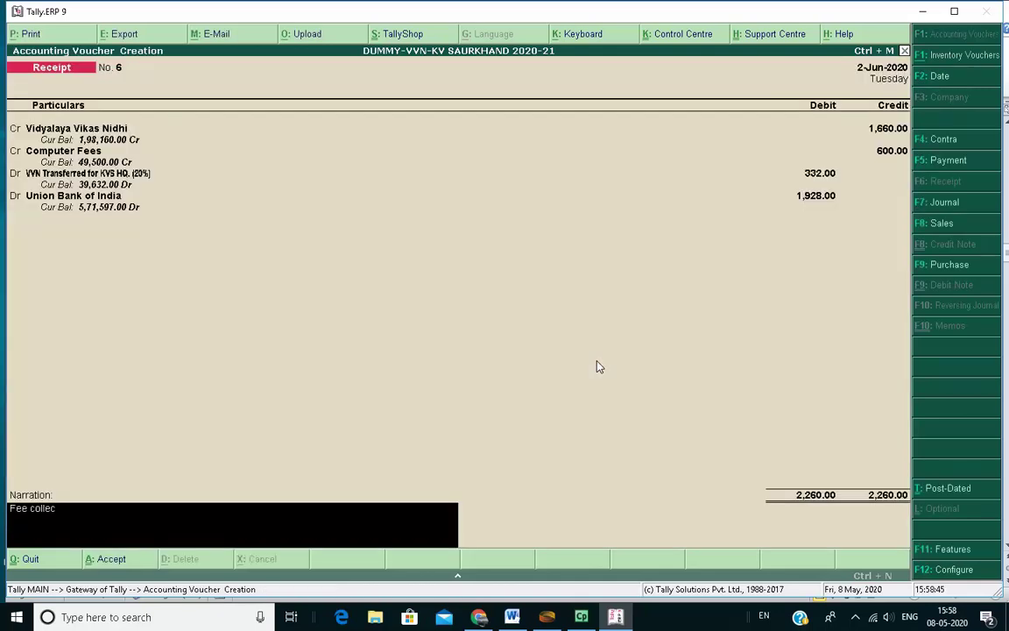
text(tion for May)
click(517, 614)
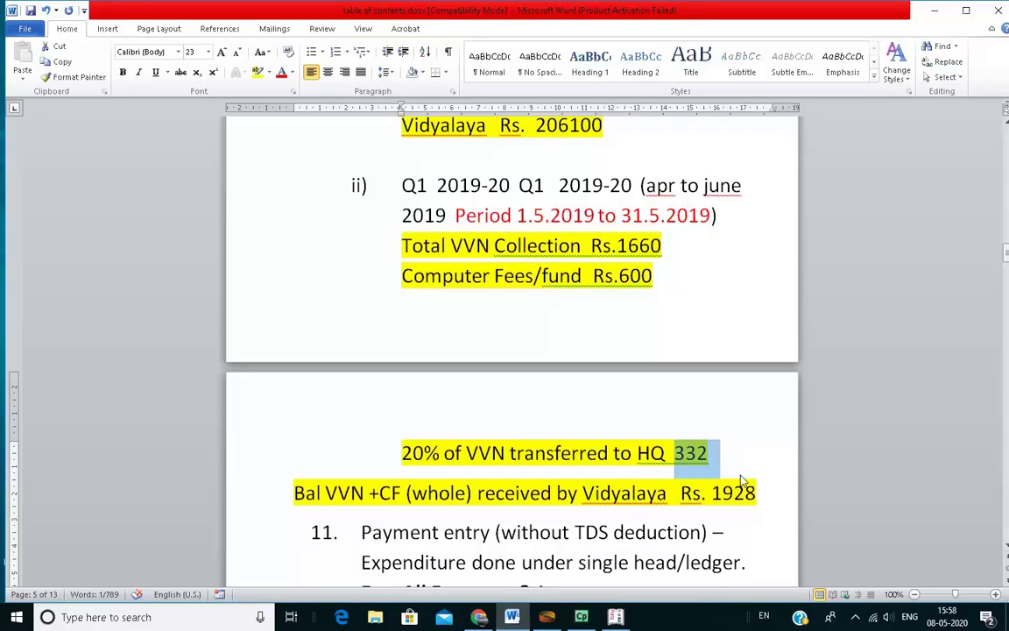
scroll(629, 395, down, 1)
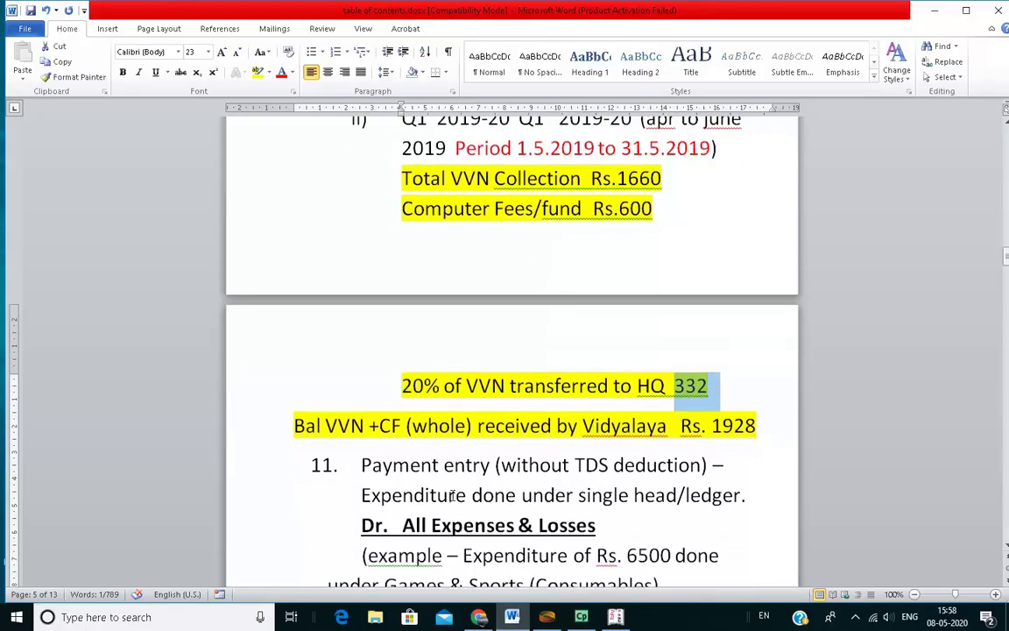
scroll(613, 517, up, 5)
scroll(614, 508, down, 2)
key(alt+Tab)
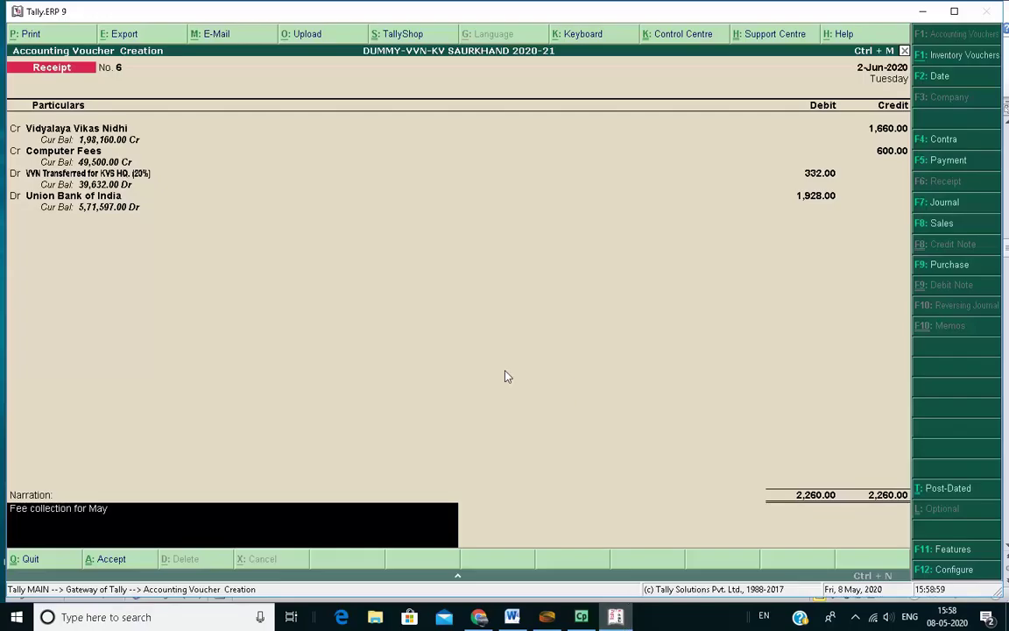
key(Return)
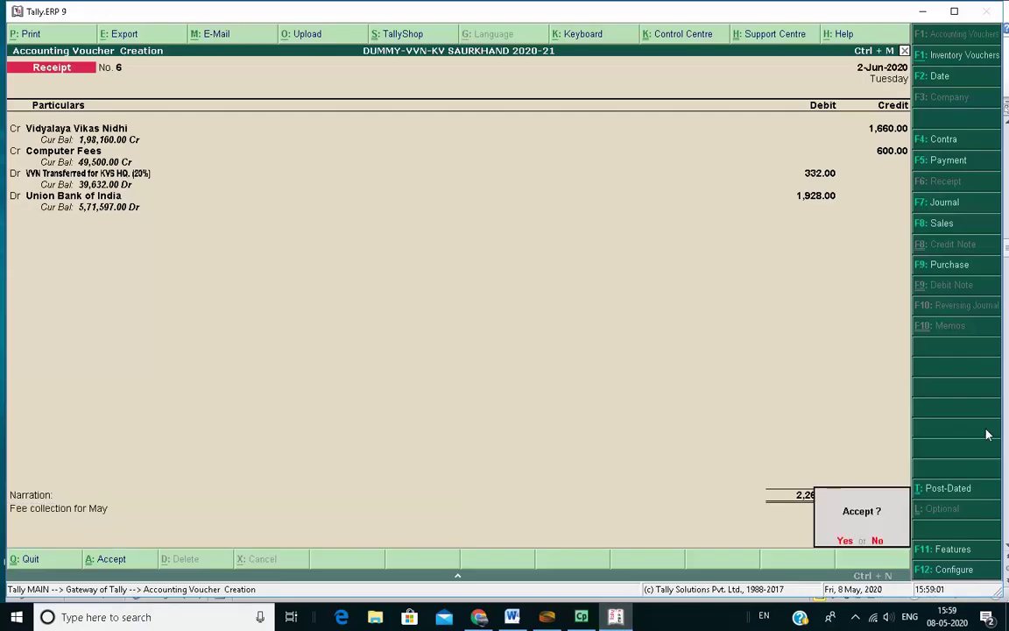
key(Return)
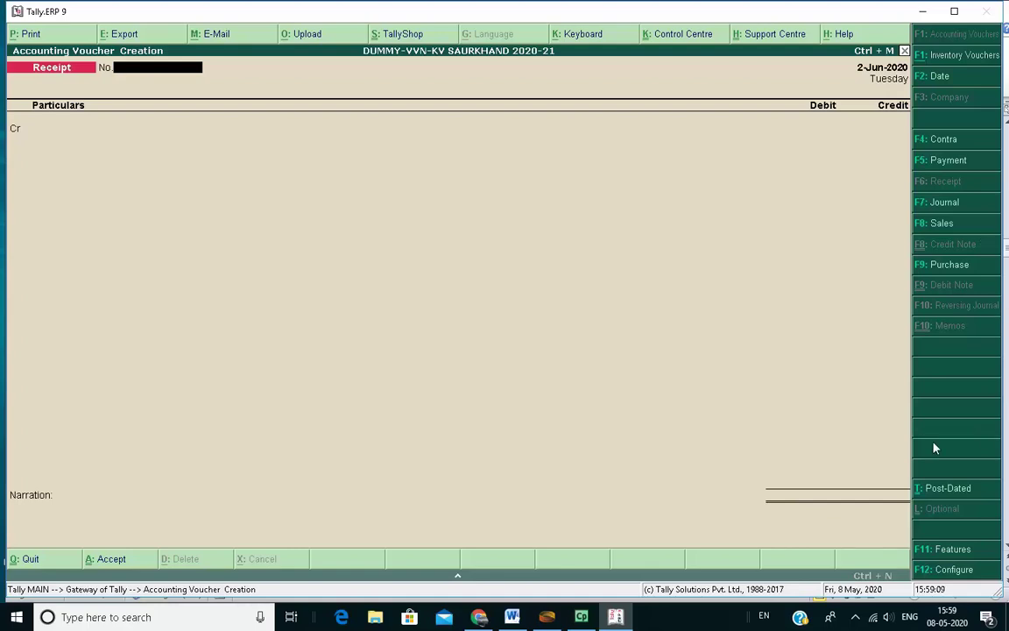
Switch to the Word document and review the covered topics from its beginning down to the UBI fee collection items
click(857, 620)
click(615, 347)
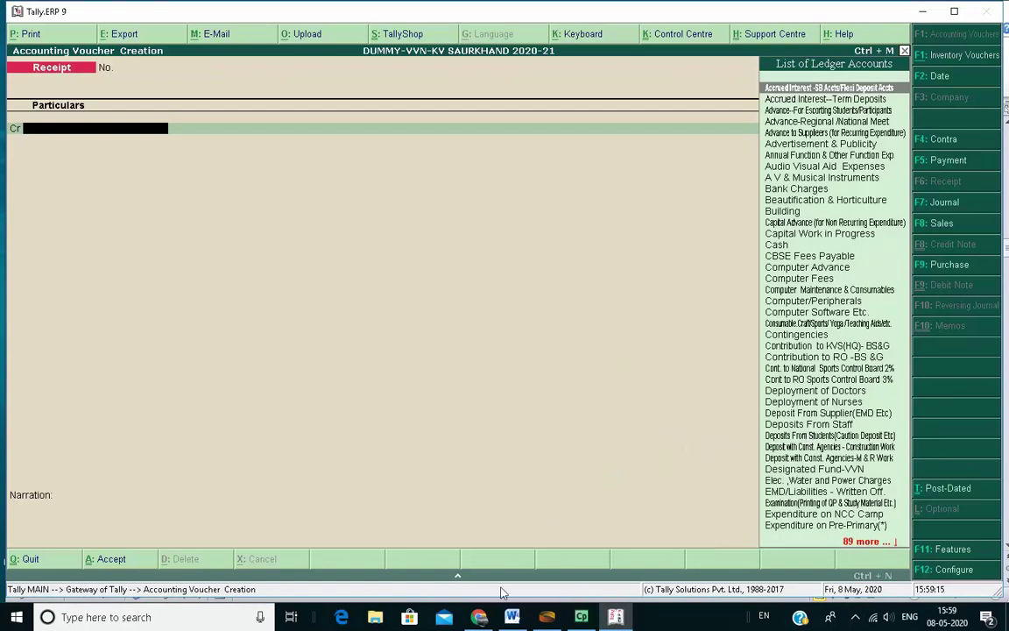
key(alt+Tab)
scroll(615, 431, up, 5)
drag(1007, 231, 1007, 129)
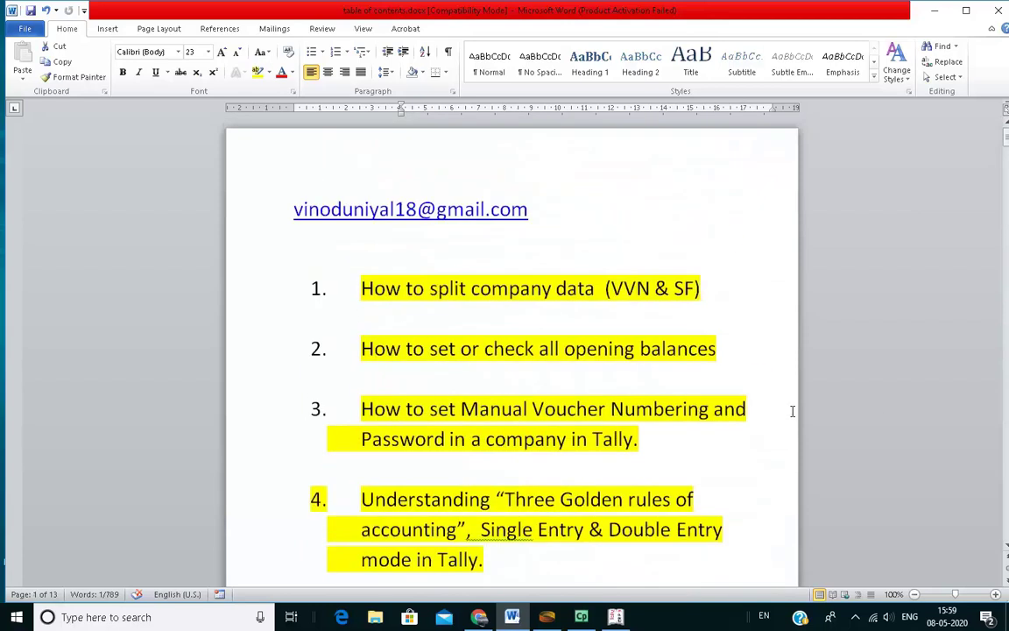
scroll(640, 423, down, 8)
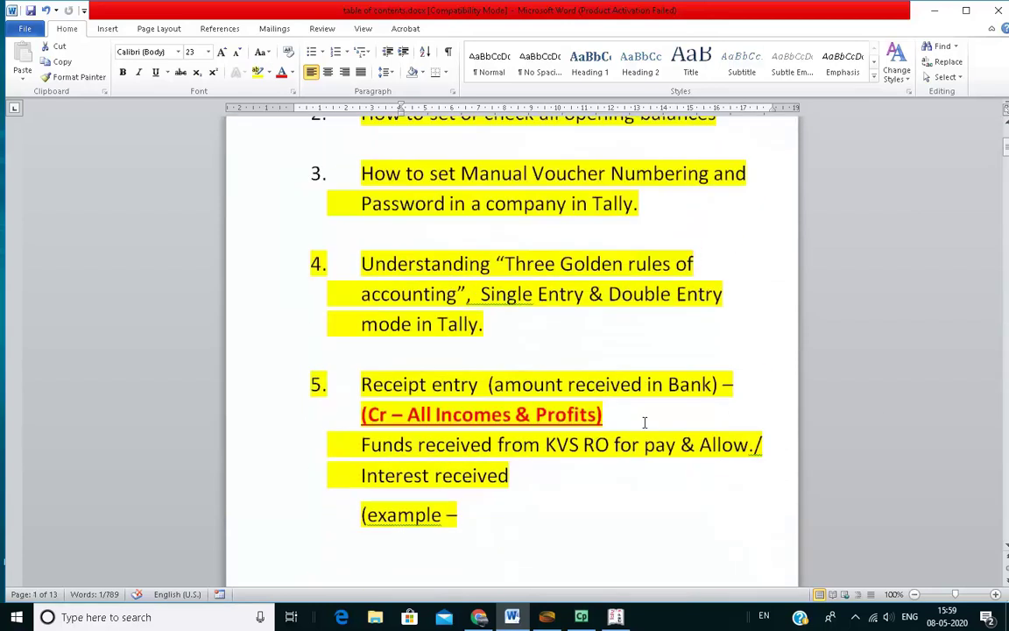
scroll(646, 422, down, 10)
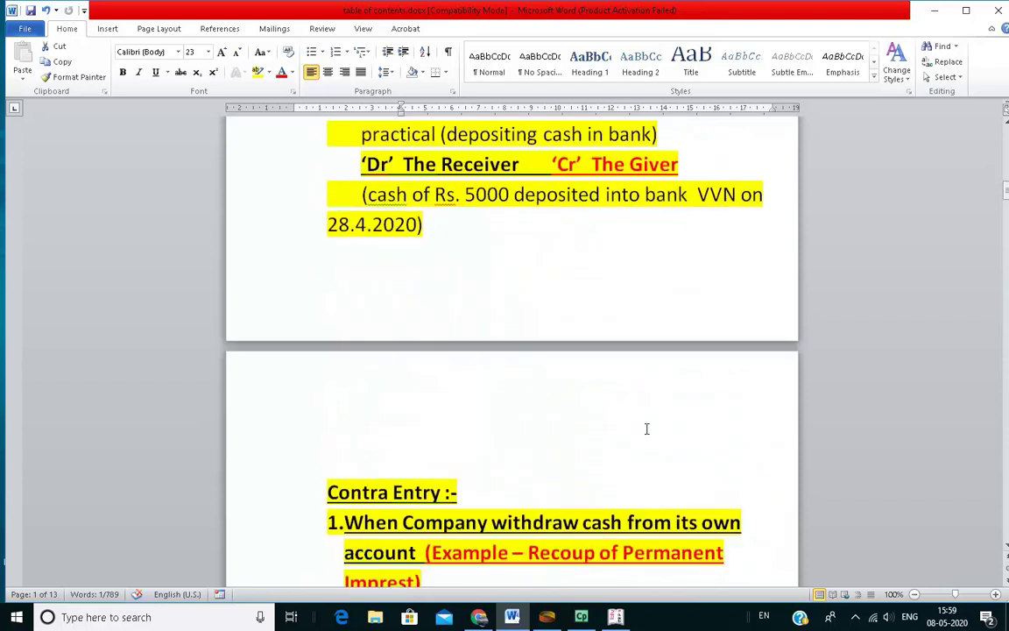
scroll(640, 410, down, 14)
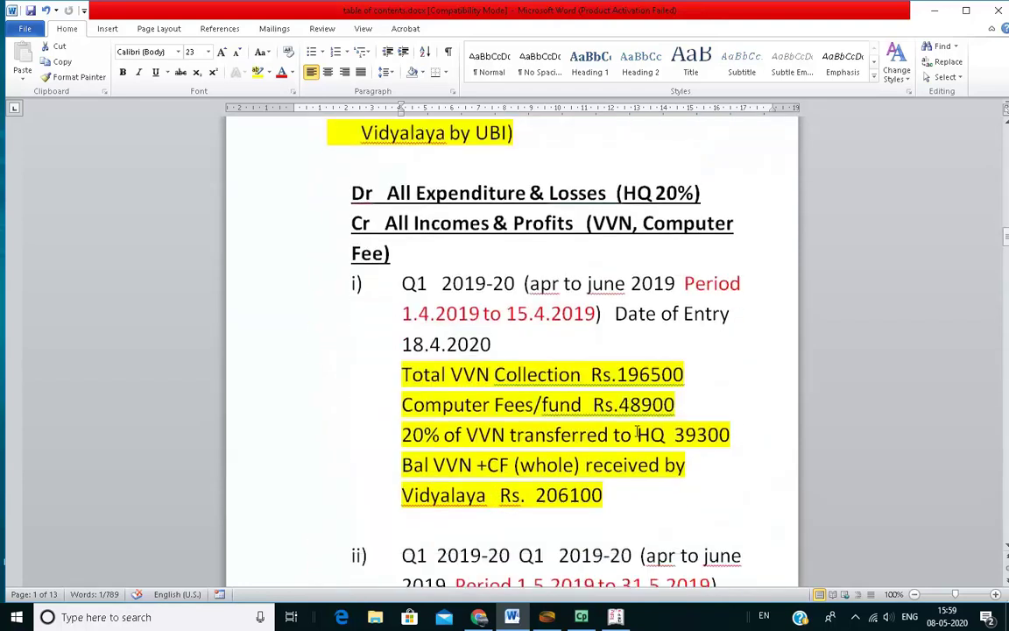